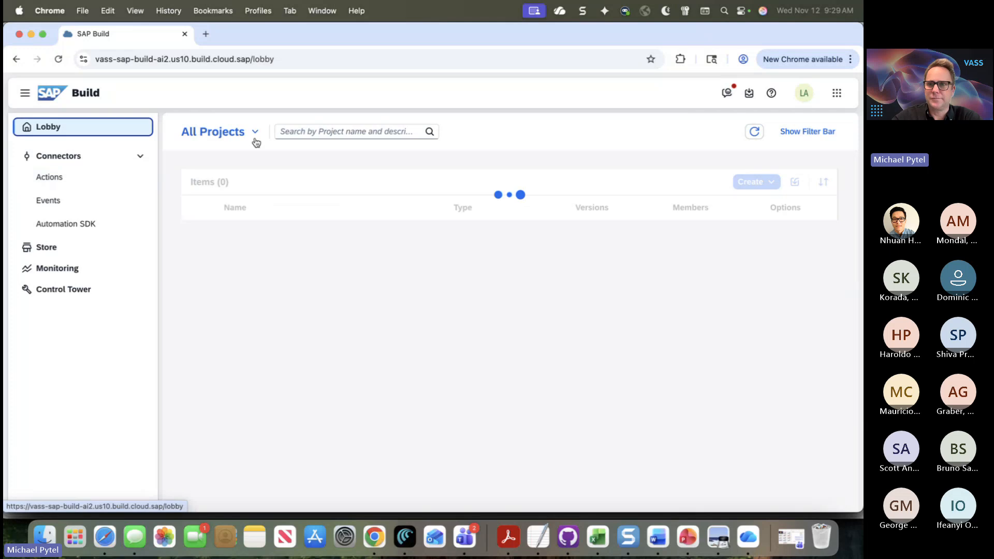
Check which lab user account is signed in to SAP Build
click(806, 95)
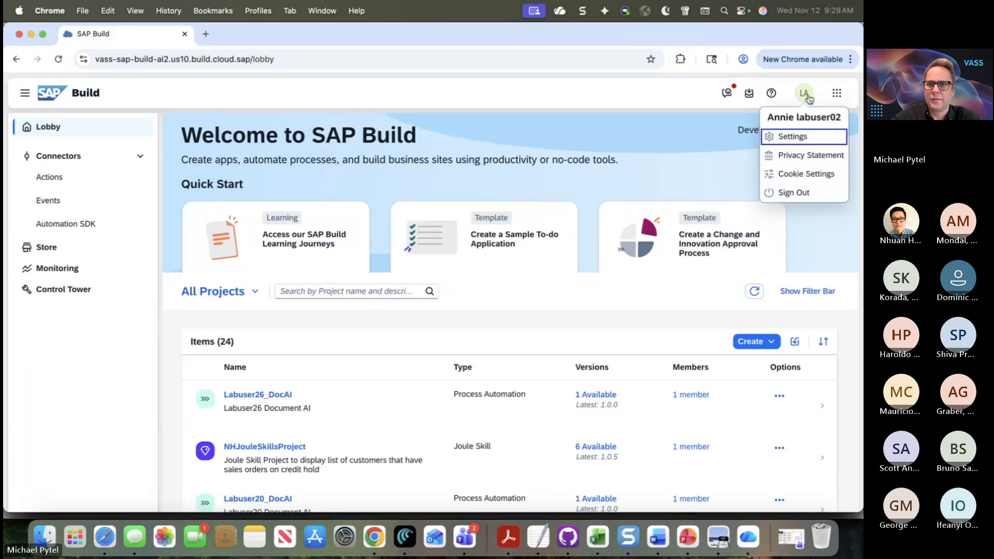
click(805, 94)
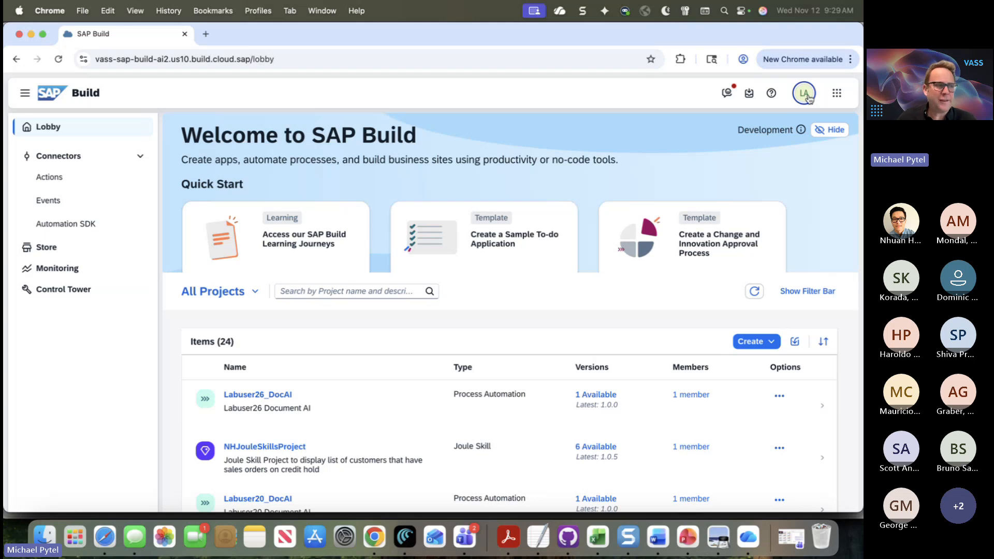
Switch to the Word lab guide and review the lab user name and password format under the environment information
key(super+Tab)
key(super+Tab)
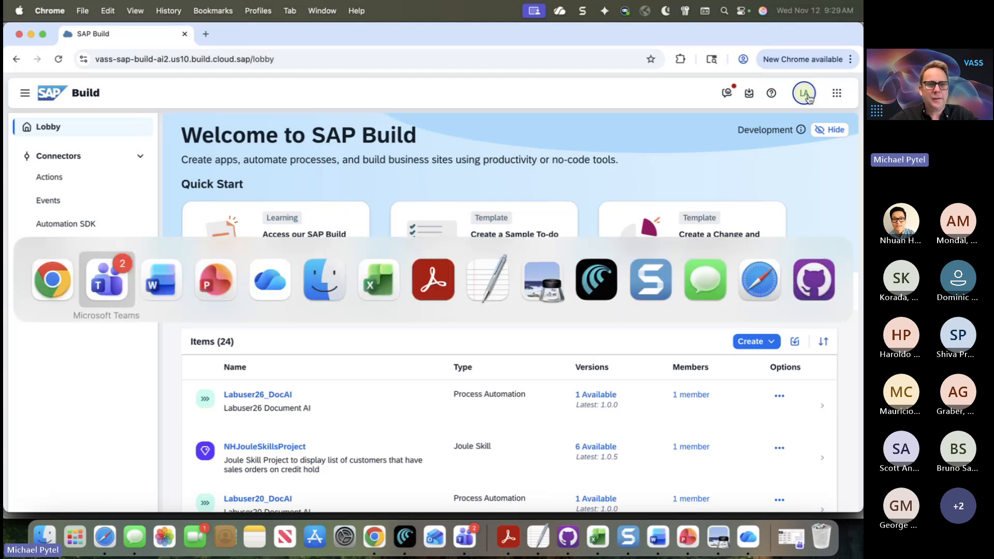
scroll(607, 238, up, 8)
scroll(608, 238, up, 10)
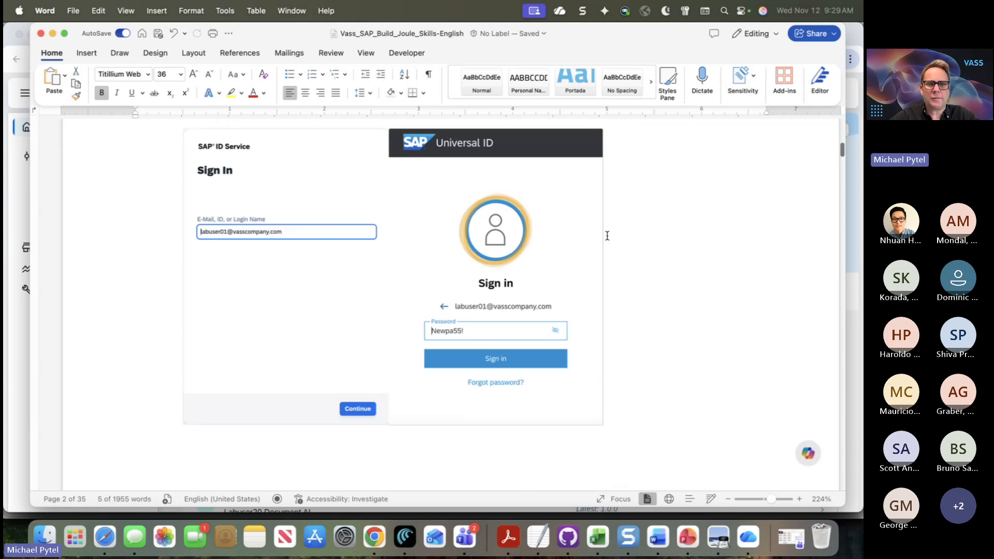
scroll(606, 233, down, 3)
drag(265, 205, 486, 207)
drag(392, 220, 316, 222)
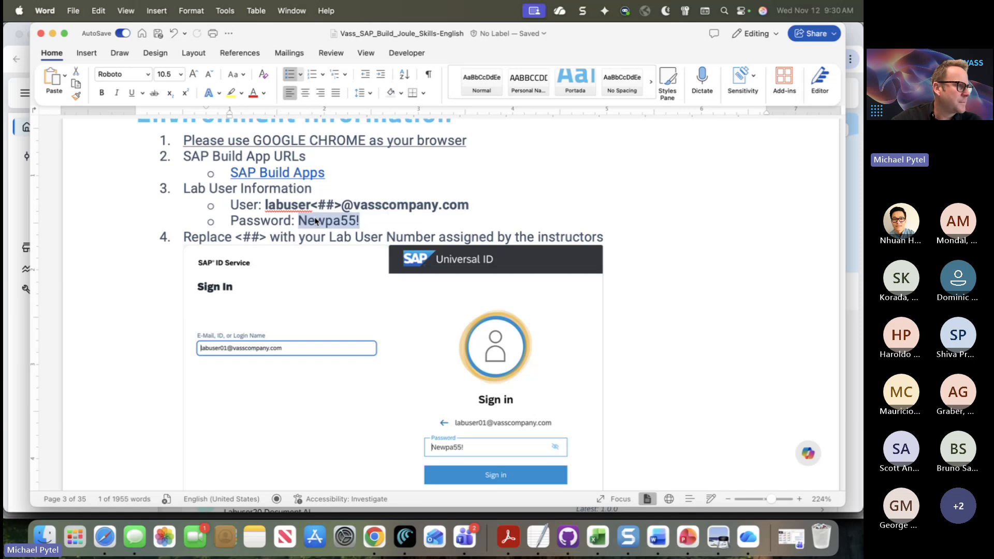
Read the lab goal and the opening instructions for creating Actions for Joule in the lab guide
scroll(315, 221, down, 20)
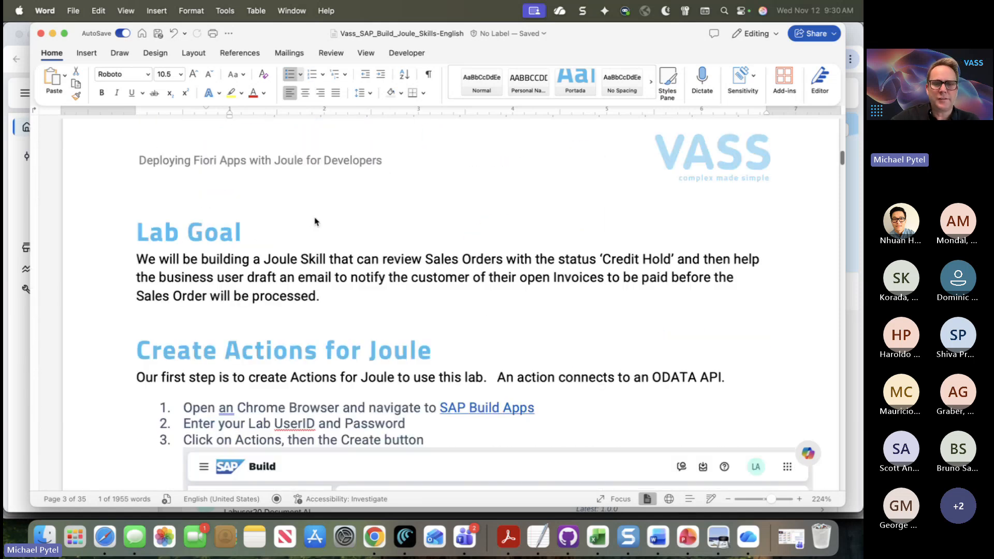
scroll(314, 217, down, 4)
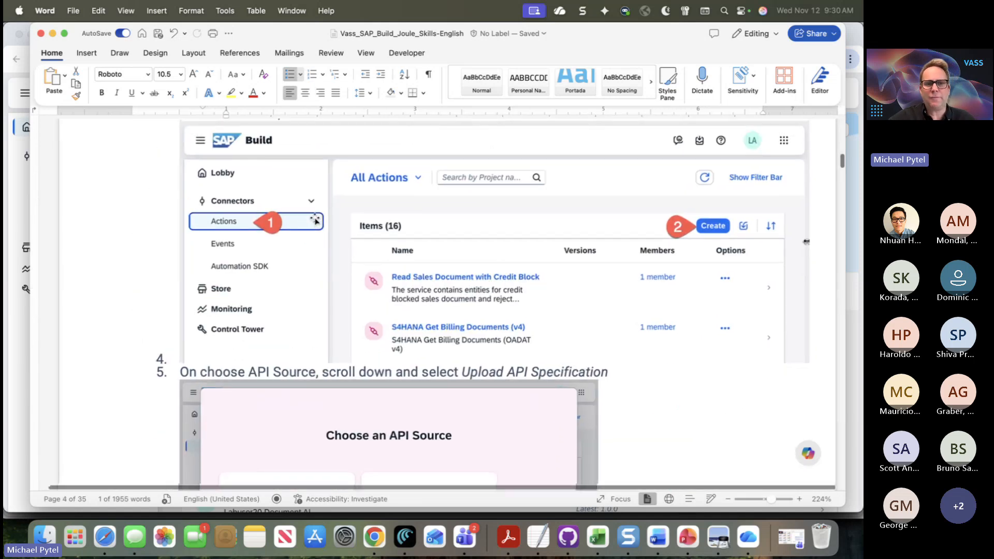
scroll(315, 219, up, 3)
scroll(316, 220, down, 1)
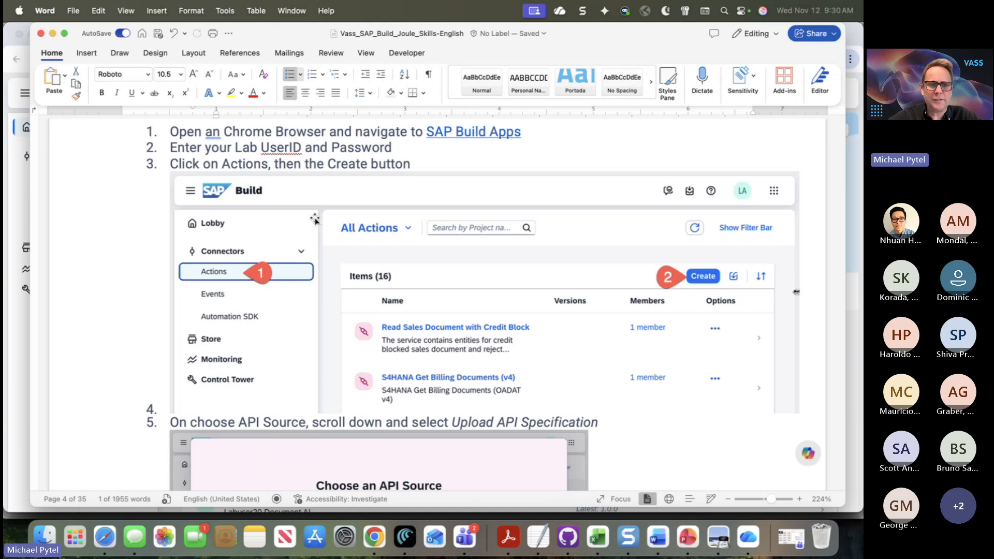
Switch to Chrome, start creating a new action in SAP Build and look through the available API sources
key(super+Tab)
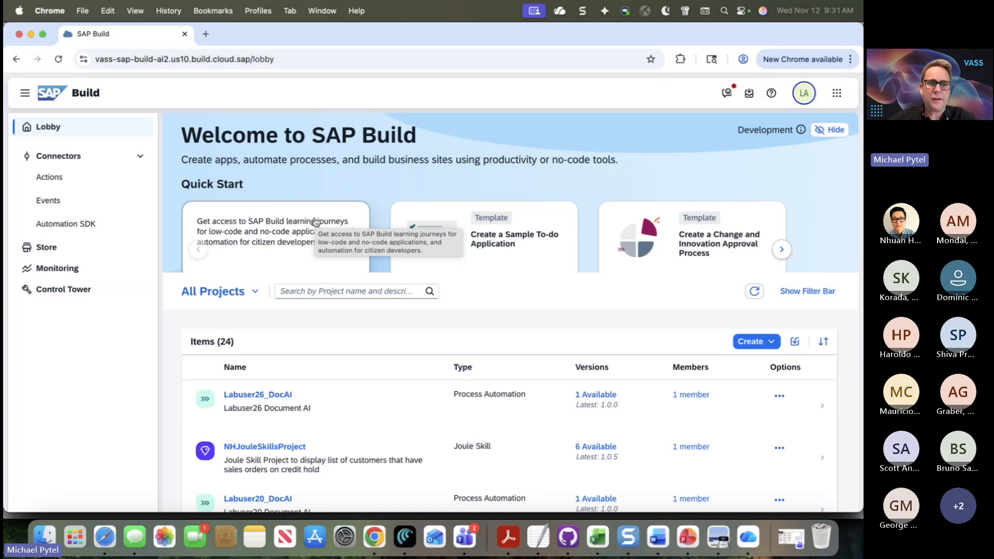
click(78, 186)
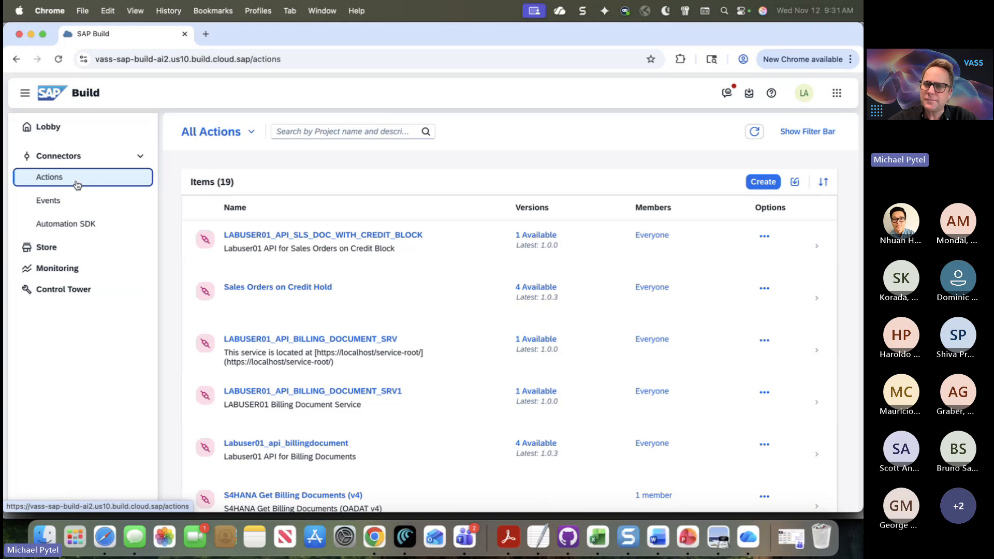
click(763, 181)
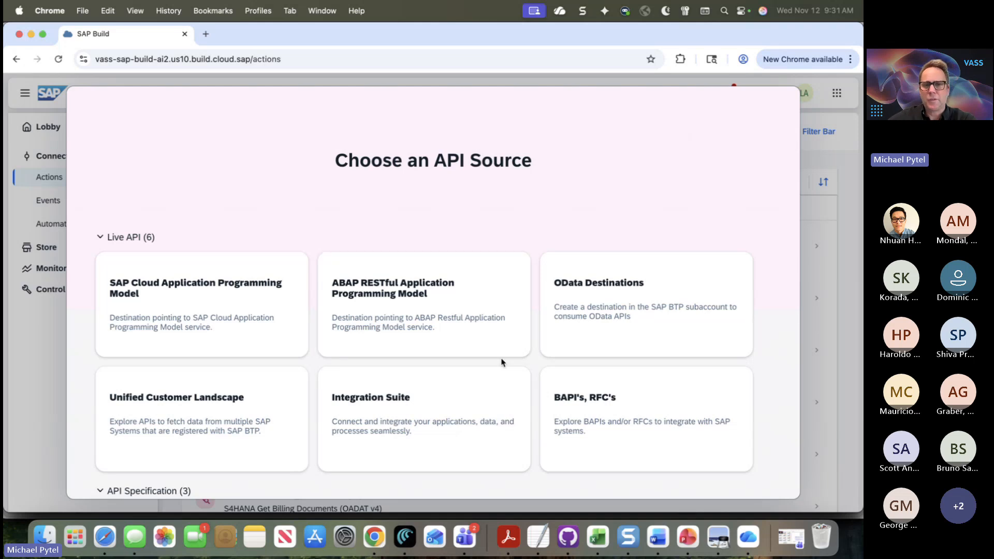
scroll(444, 259, down, 2)
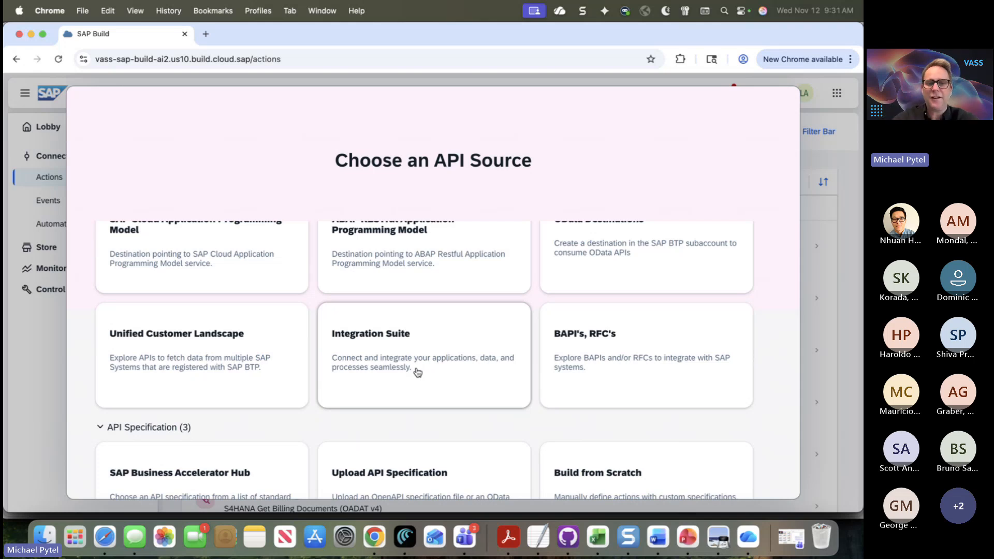
scroll(417, 371, down, 1)
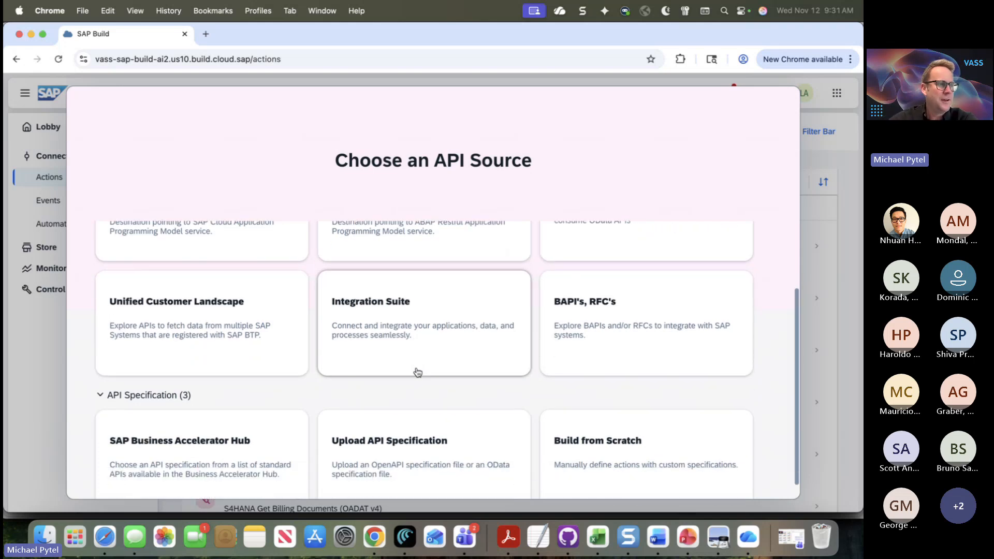
scroll(417, 369, down, 1)
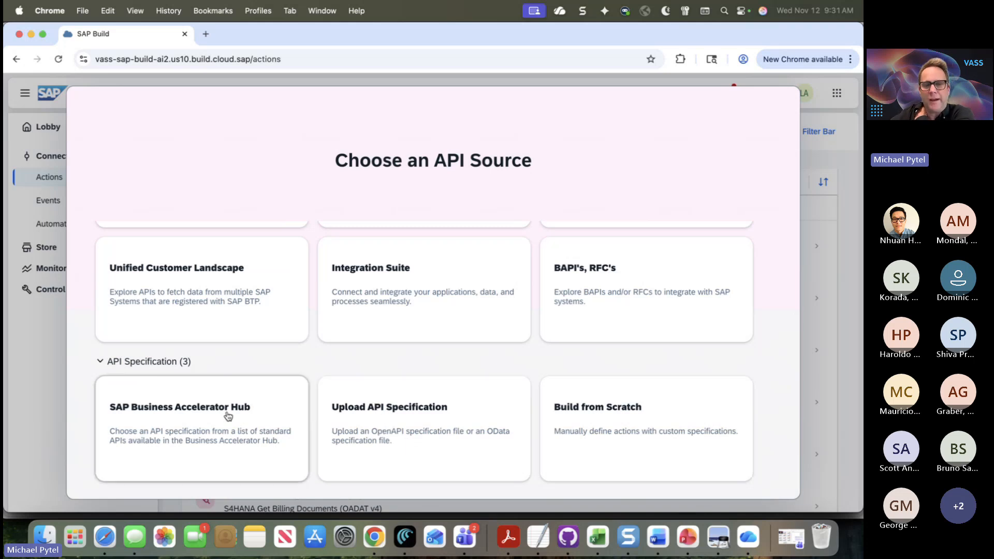
scroll(228, 416, up, 3)
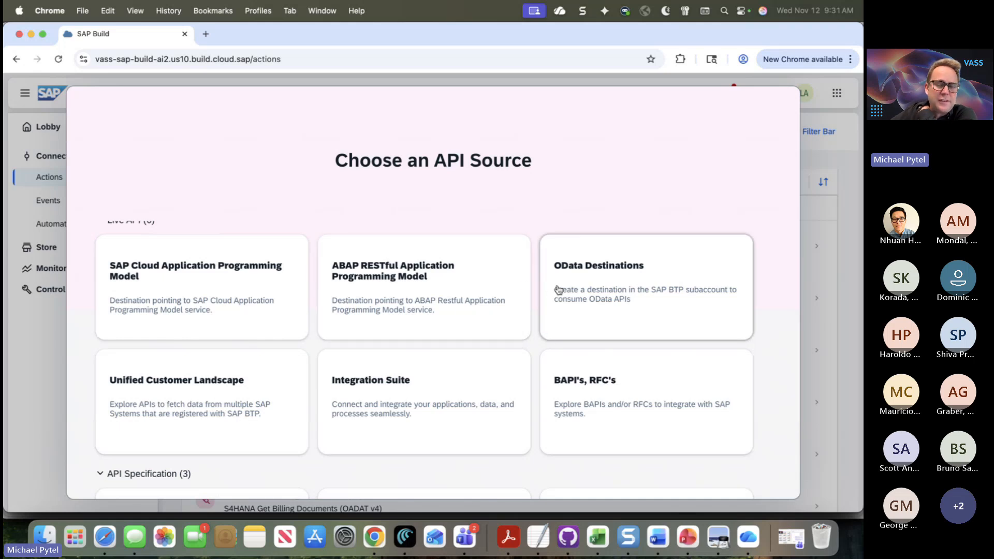
scroll(558, 289, down, 3)
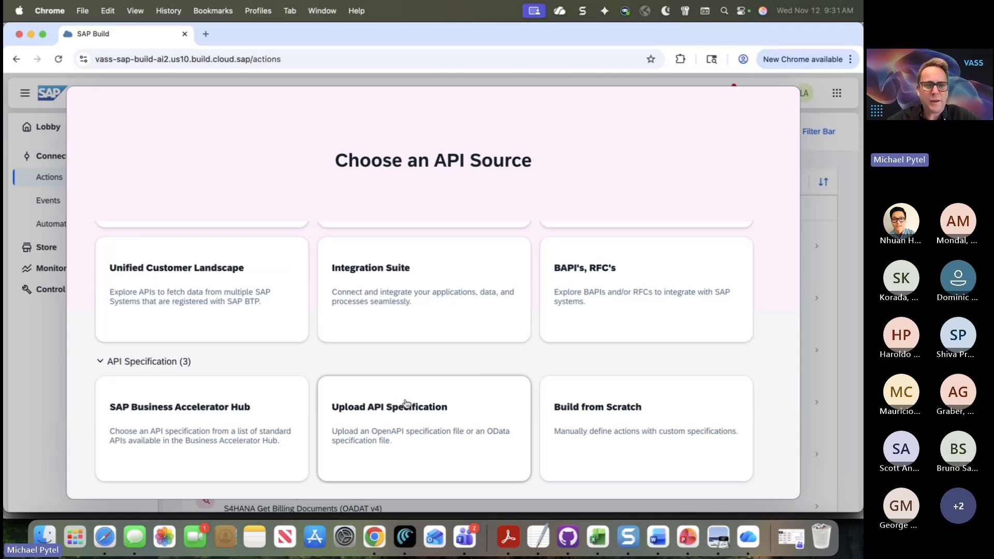
Switch to the Word lab guide and copy the GitHub hyperlink to the SAPJouleSkillBuild folder in step 7
key(super+Tab)
key(super+Tab)
key(super+shift+Tab)
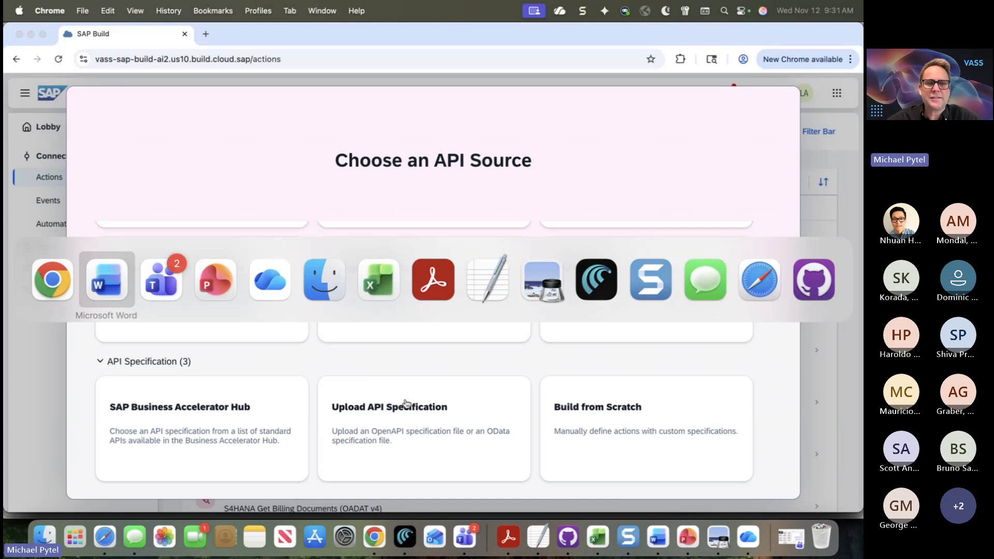
scroll(419, 461, down, 10)
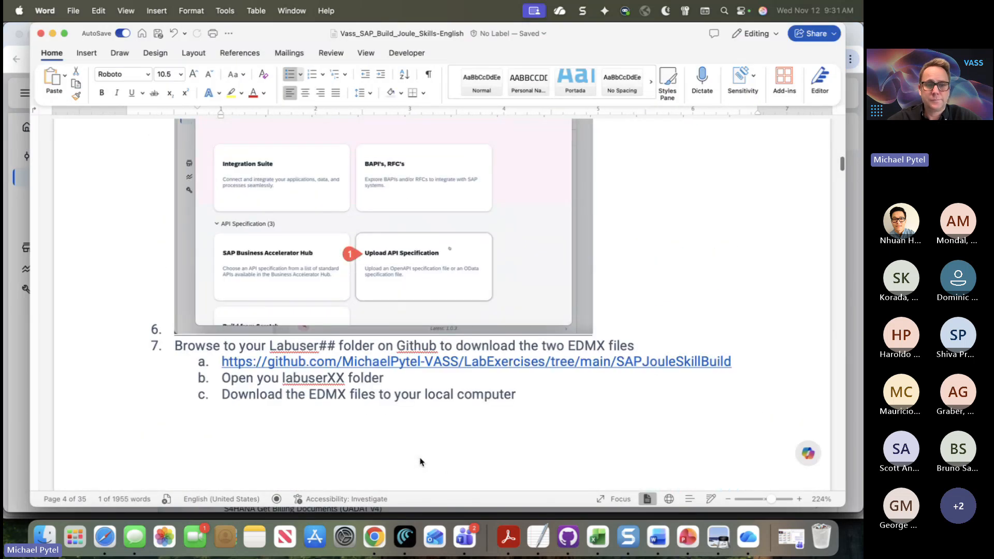
scroll(374, 281, down, 4)
scroll(374, 281, up, 2)
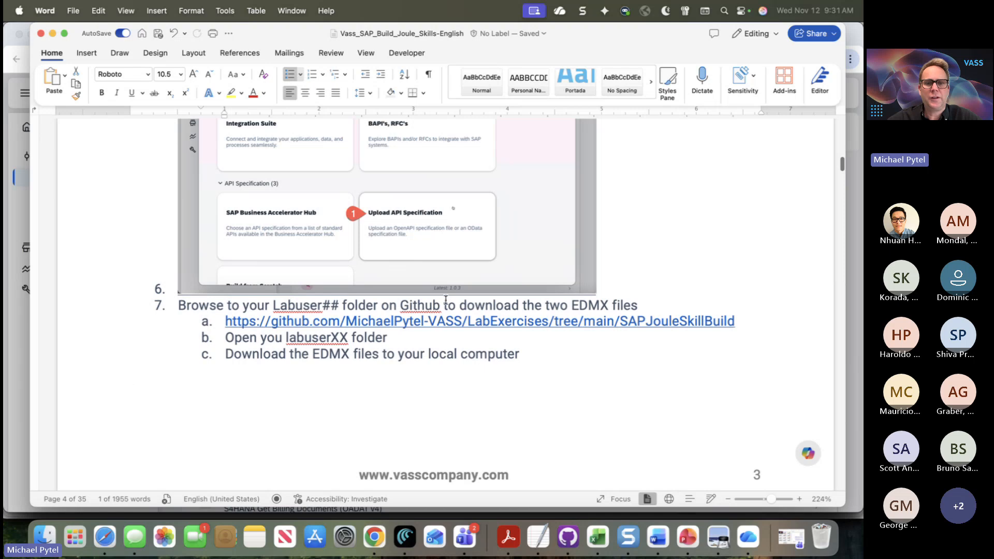
right_click(446, 322)
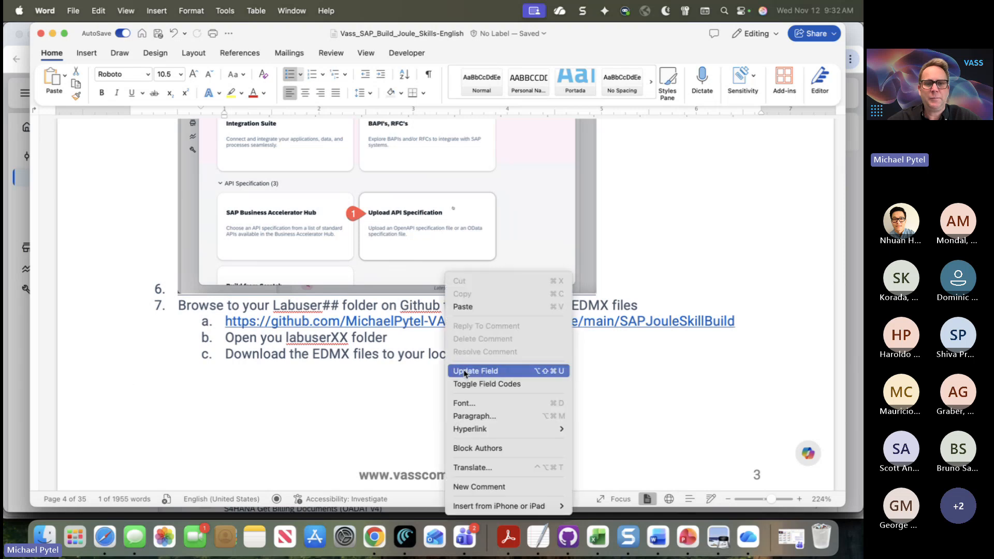
mouse_move(470, 429)
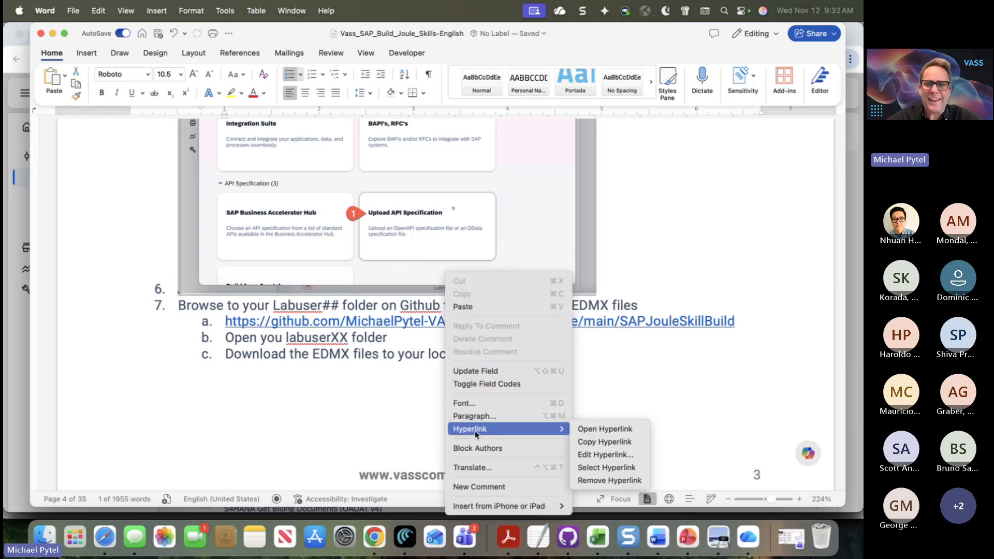
click(596, 442)
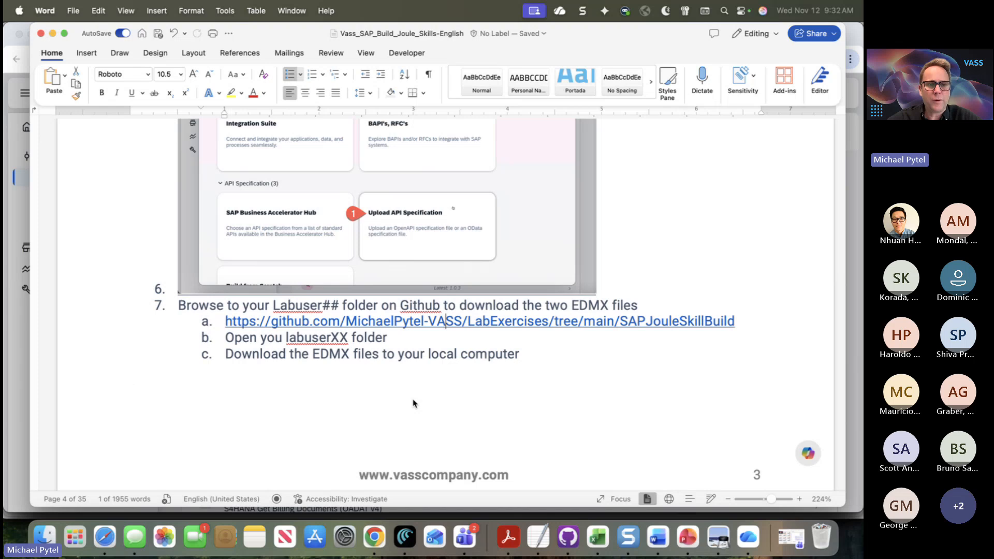
Switch to Chrome, load the copied GitHub link in a new tab and open the LABUSER02 folder
key(super+Tab)
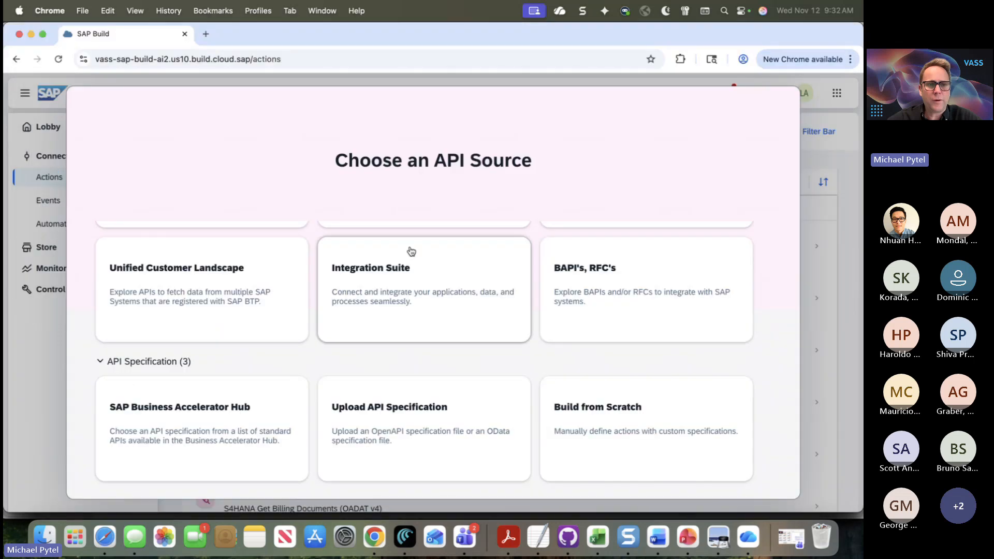
click(205, 33)
text(github.com/MichaelPytel-VASS/LabExercises/tree/main/SAPJouleSkillBuild)
key(Return)
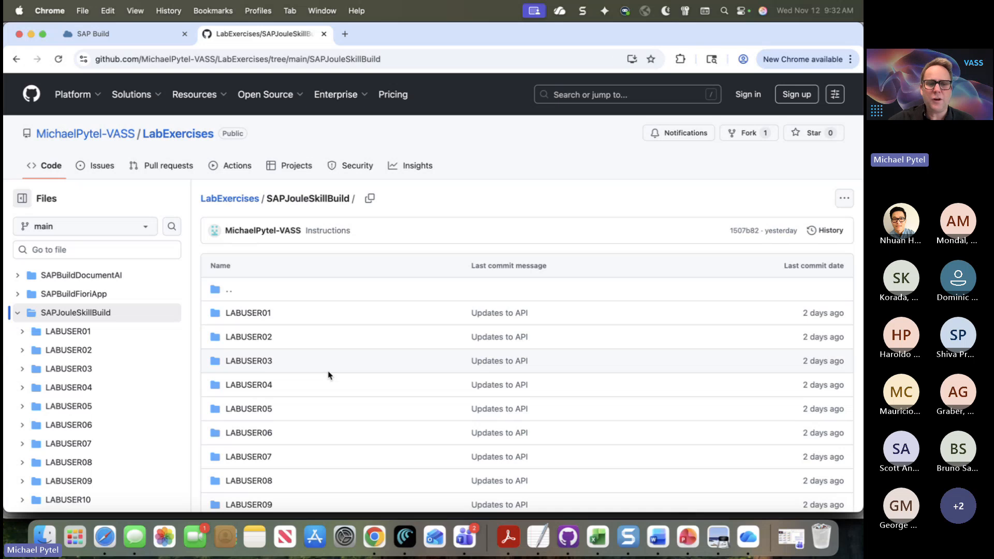
scroll(328, 374, down, 3)
click(262, 282)
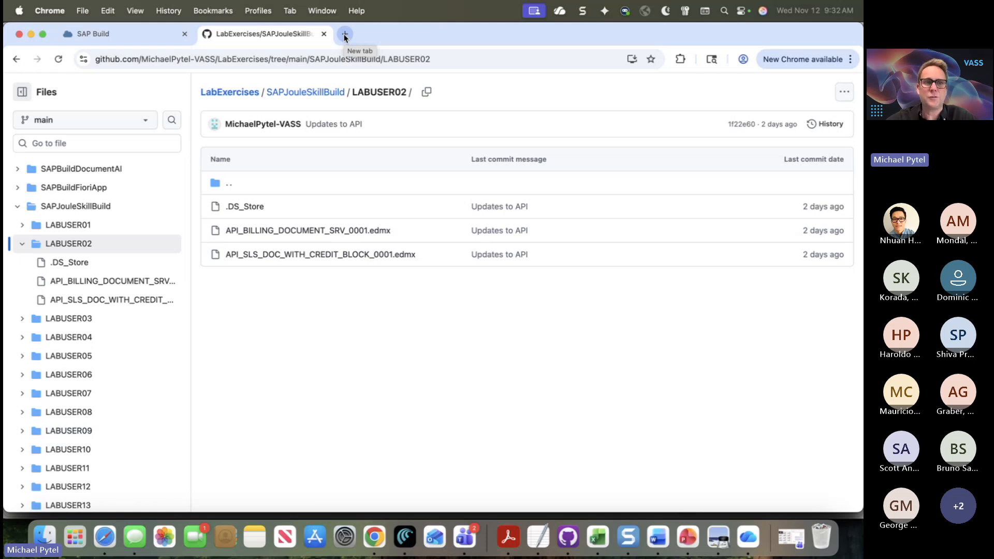
Return to the SAP Build tab, choose Upload API Specification as the API source and browse for a file
click(119, 38)
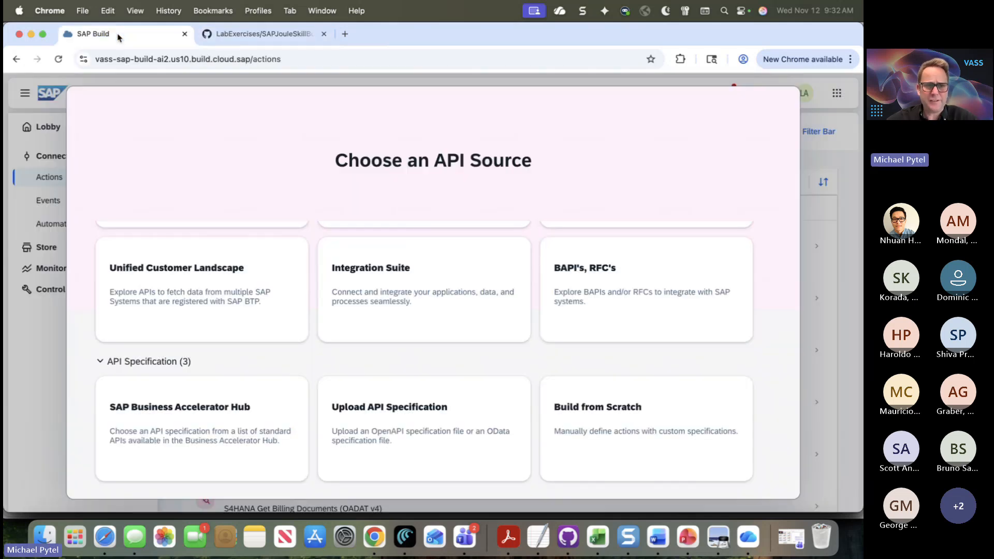
click(398, 416)
click(433, 471)
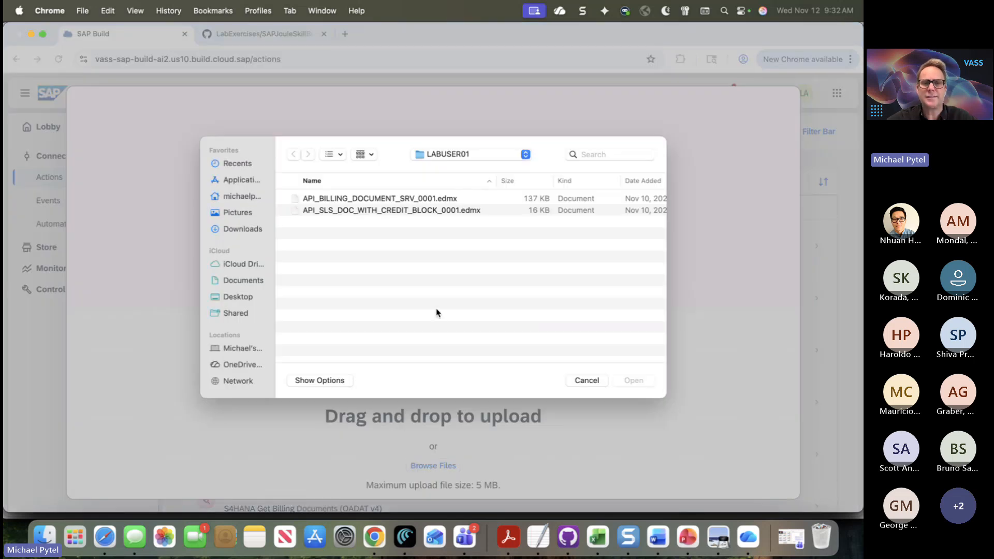
Switch to the Word lab guide and read which EDMX file has to be uploaded first
key(cmd+Tab)
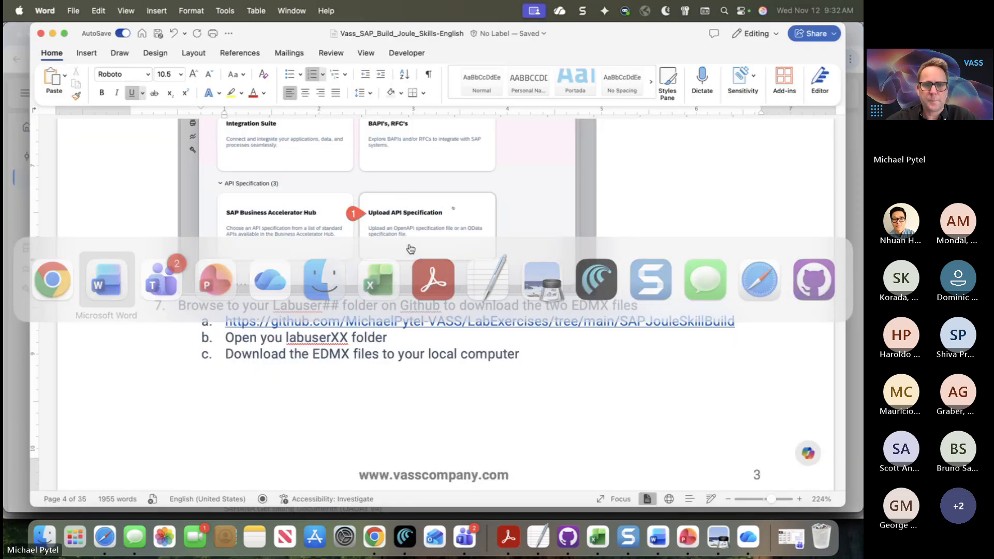
scroll(405, 306, down, 10)
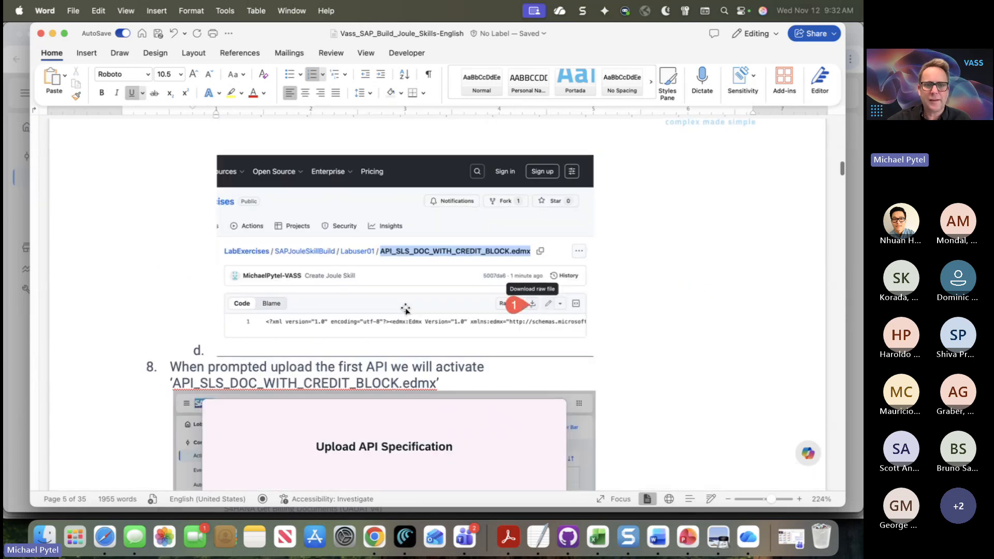
scroll(405, 309, down, 2)
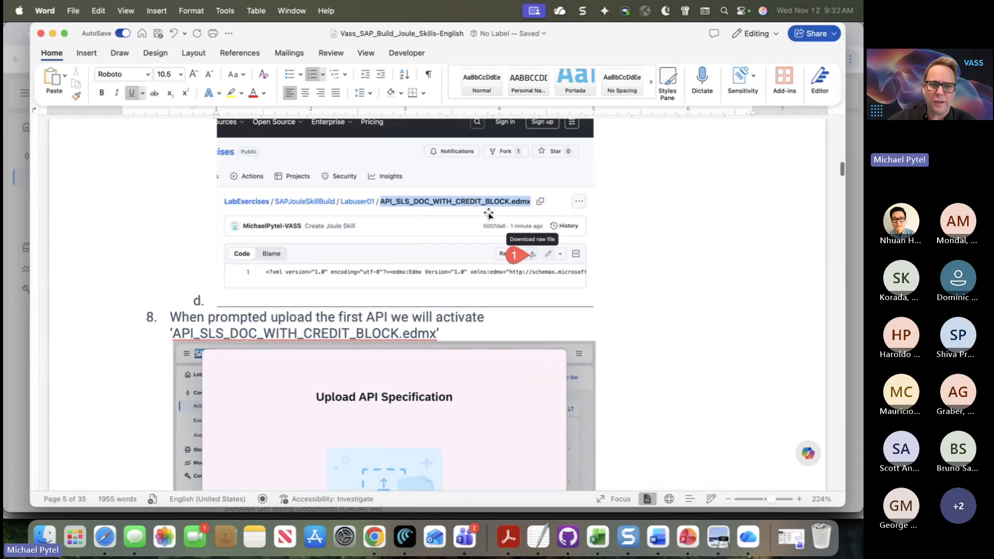
scroll(443, 306, down, 8)
scroll(443, 306, up, 2)
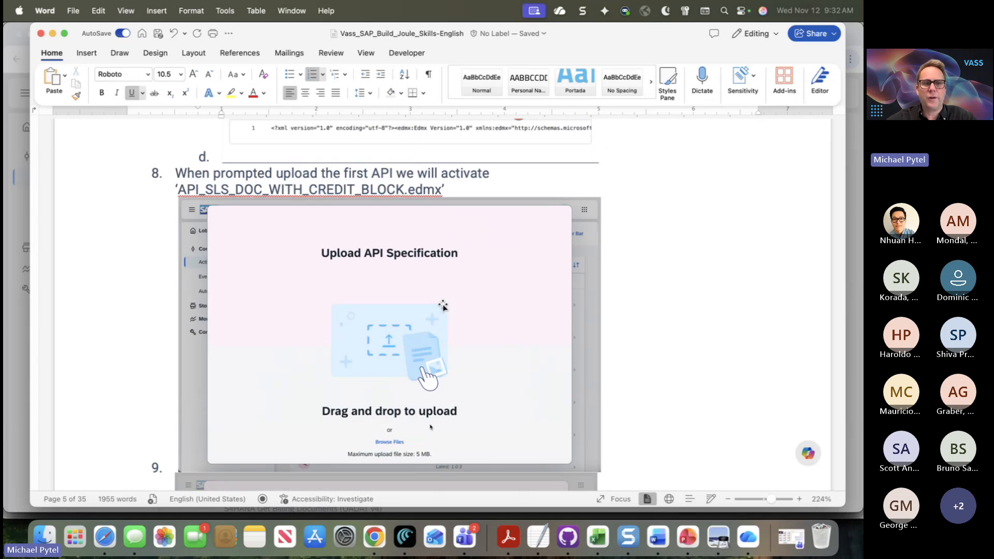
scroll(441, 304, down, 5)
Switch back to Chrome, upload API_SLS_DOC_WITH_CREDIT_BLOCK_0001.edmx as the API specification and continue to naming the project
key(super+Tab)
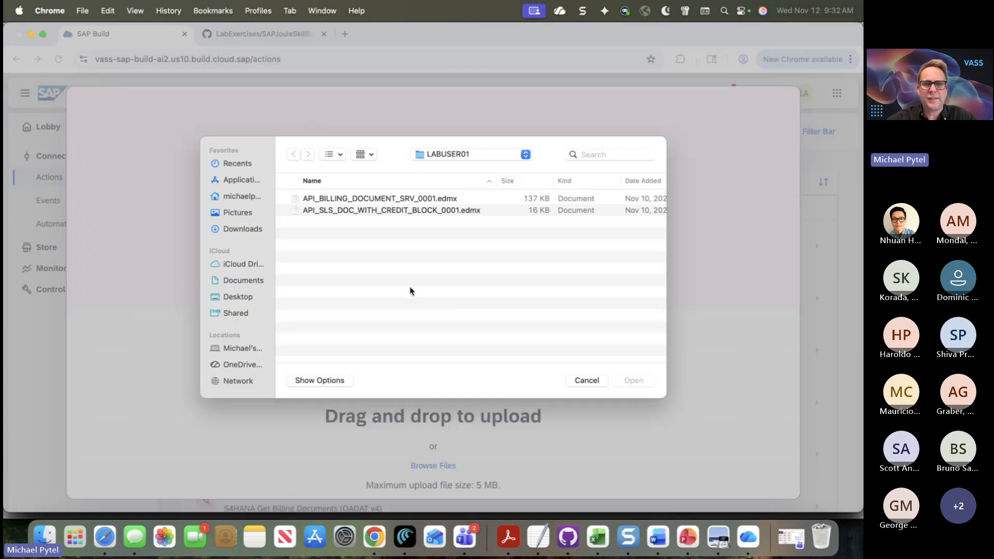
double_click(408, 215)
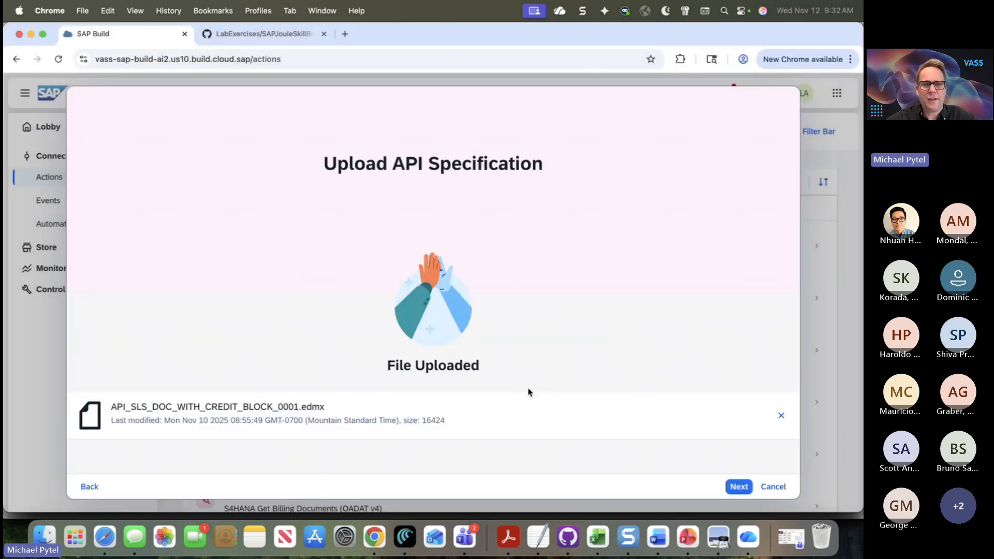
click(740, 489)
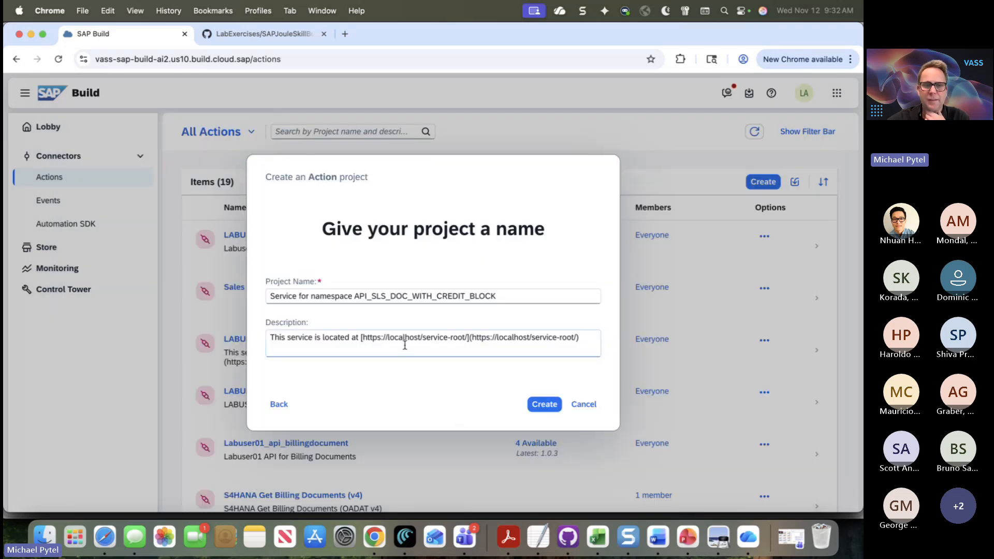
Name the action project LABUSER02_API_SLS_DOC_WITH_CREDIT_BLOCK, keeping the default description, and create it
click(357, 295)
drag(357, 294, 234, 302)
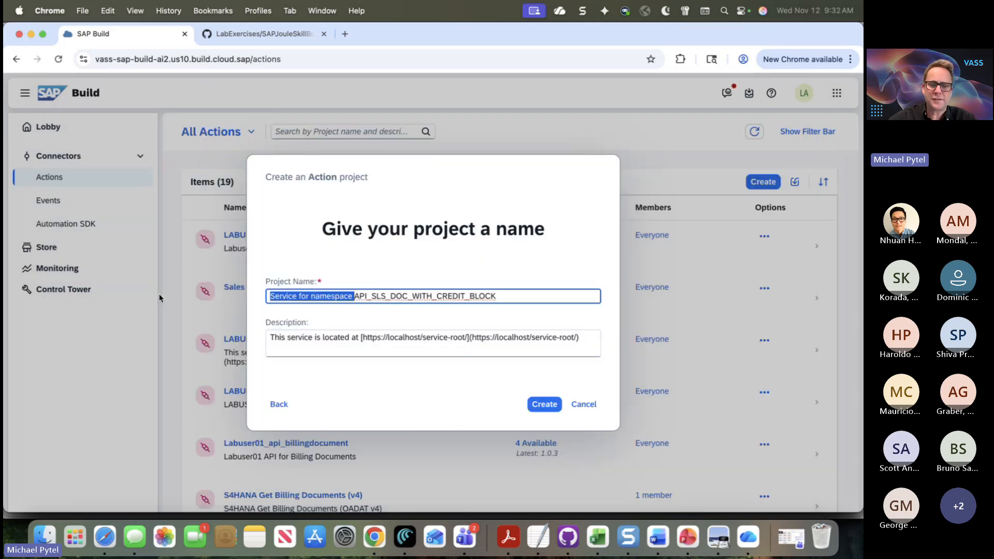
key(BackSpace)
text(LABUSER02_)
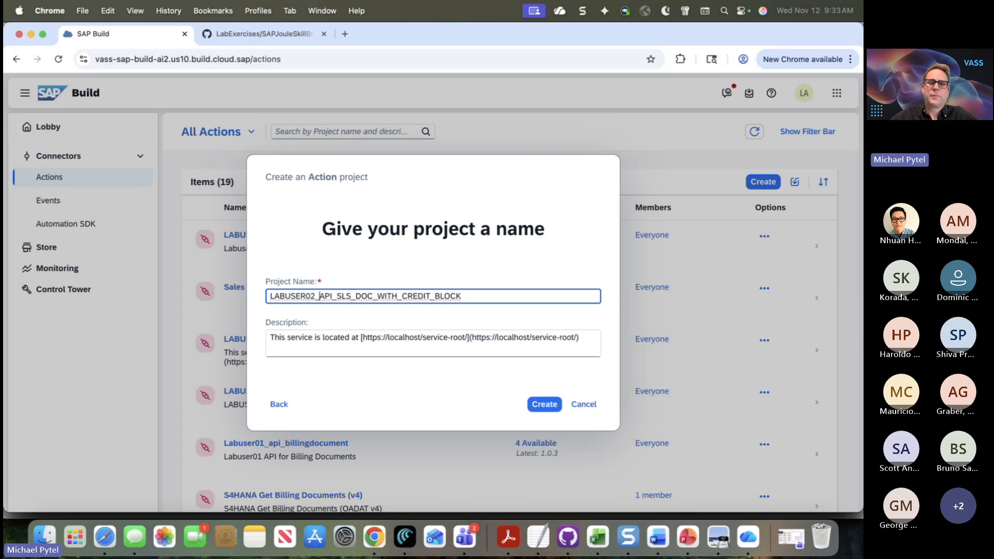
click(544, 404)
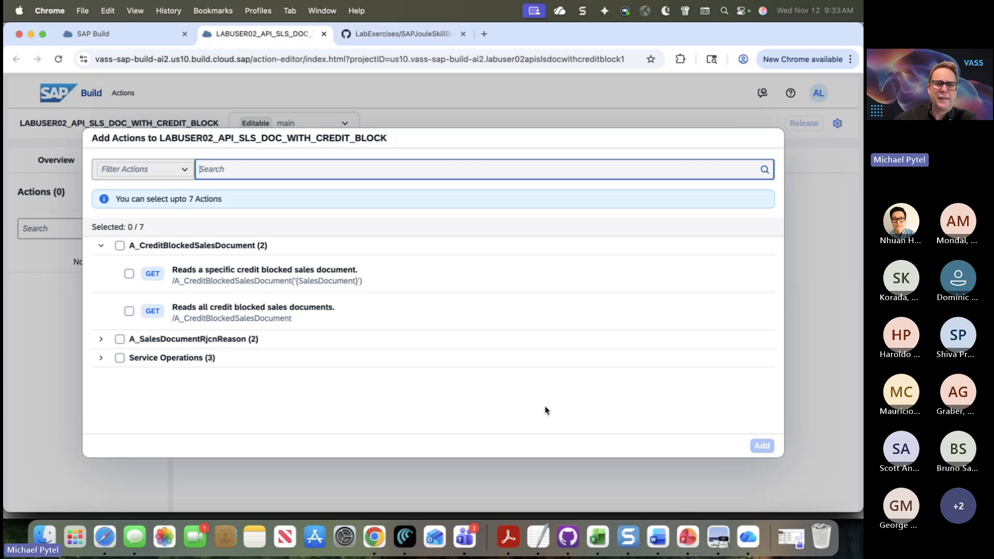
Switch to the Word lab guide and read which API action has to be added to the new project
click(203, 362)
key(super+Tab)
scroll(304, 400, down, 10)
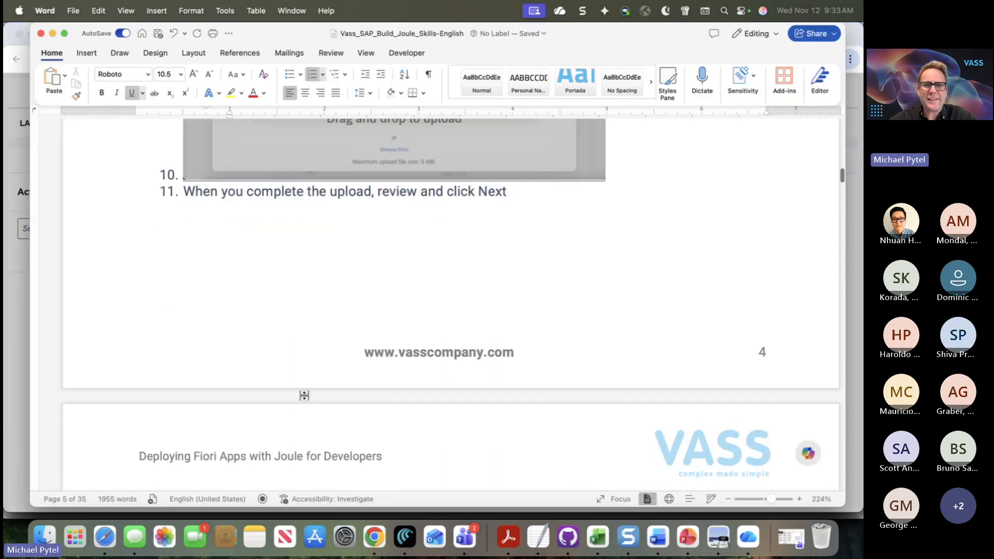
scroll(305, 398, down, 15)
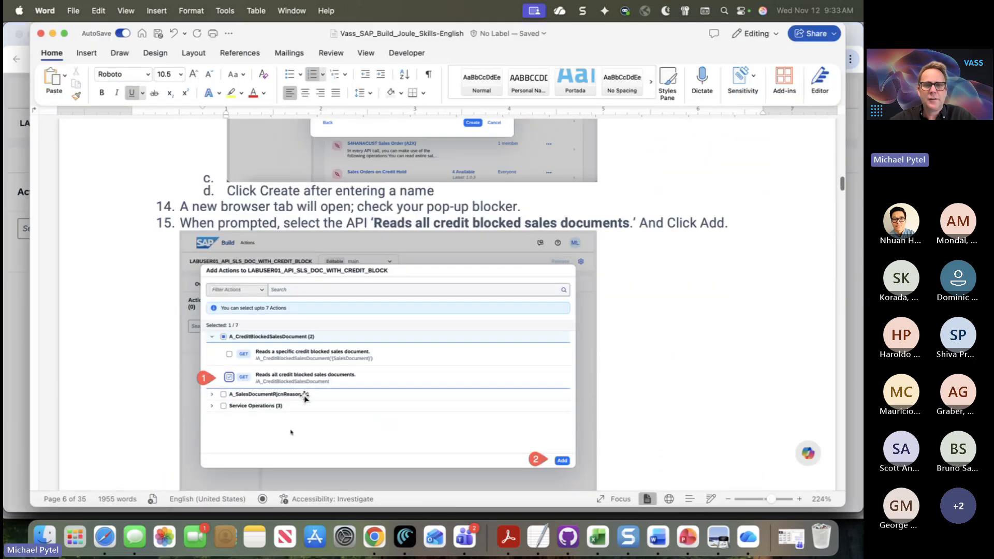
scroll(304, 397, down, 1)
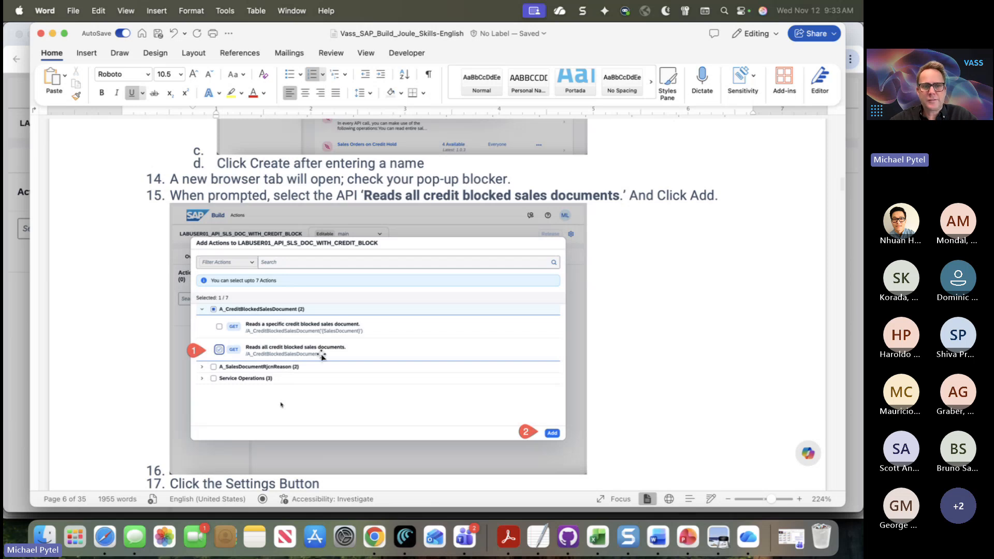
Switch back to Chrome and add the GET action "Reads all credit blocked sales documents." to the project
key(super+Tab)
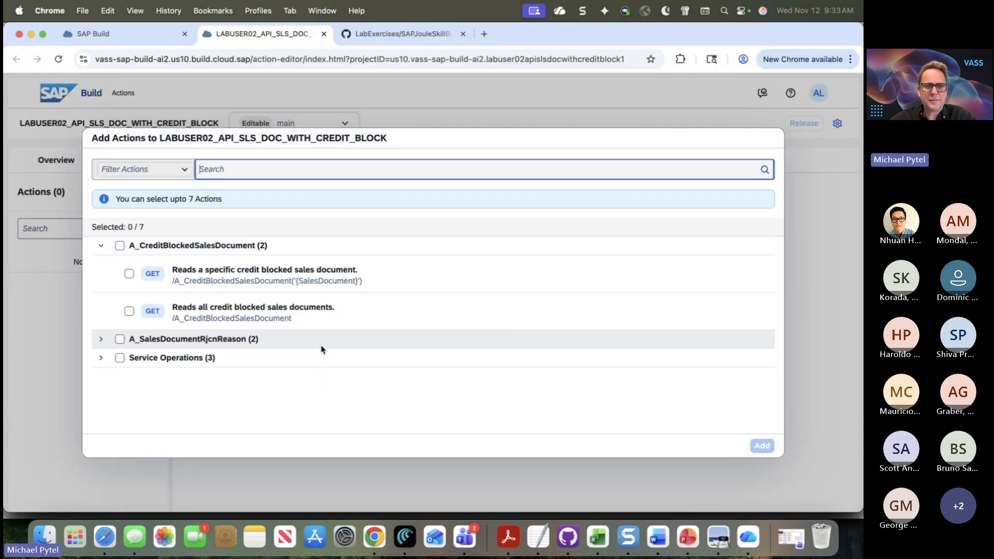
click(129, 312)
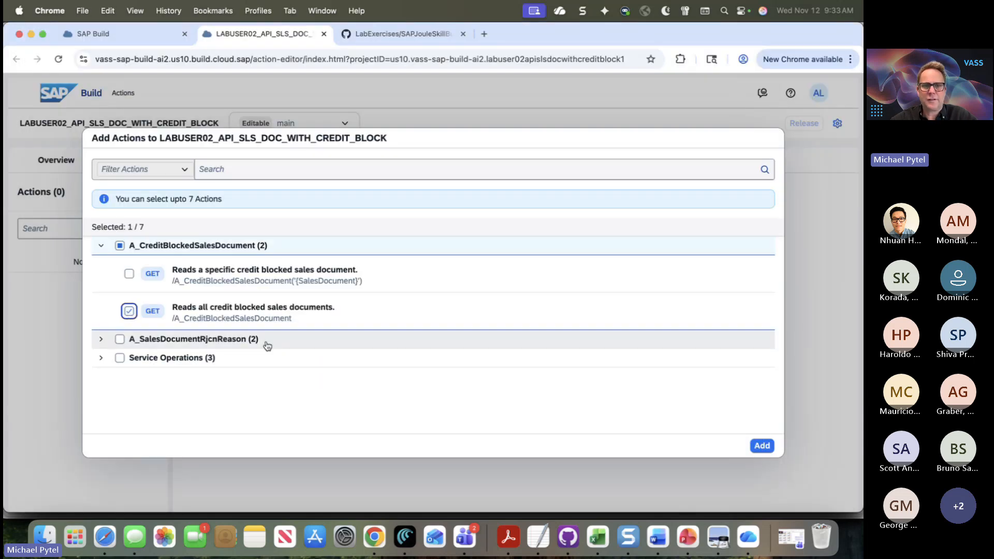
click(761, 446)
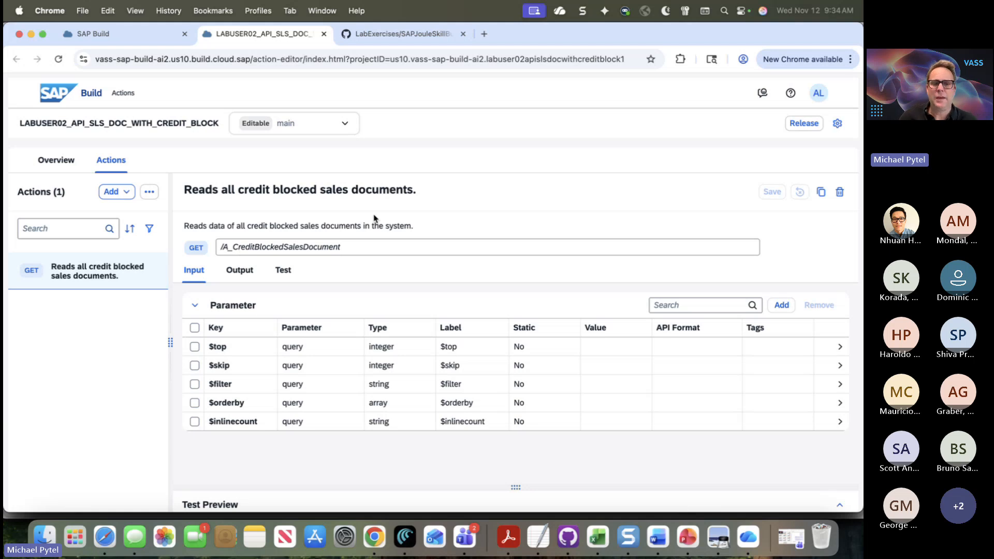
Switch to the Word lab guide and copy the full URL prefix path /sap/opu/odata/sap/API_SLS_DOC_WITH_CREDIT_BLOCK from item 21
key(super+Tab)
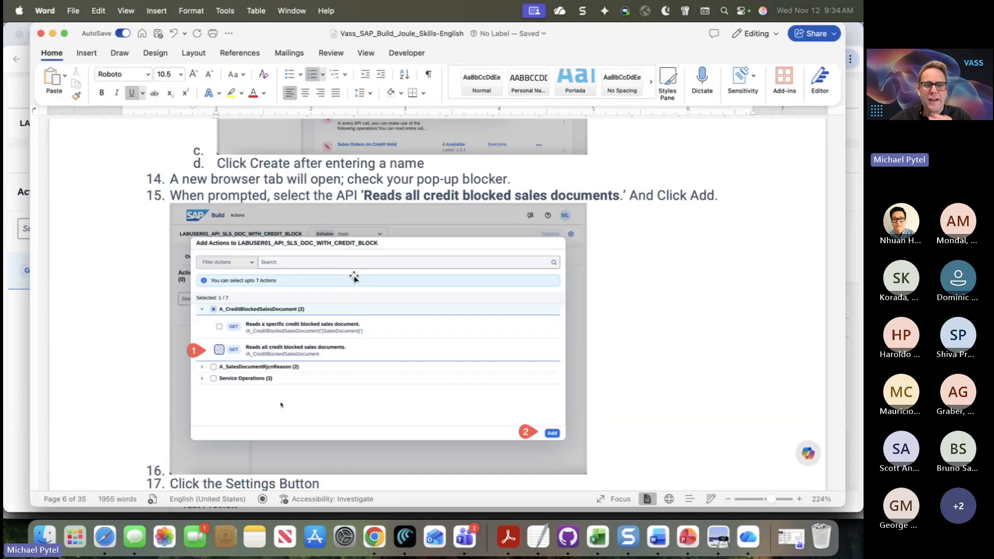
scroll(354, 278, down, 5)
scroll(353, 278, down, 10)
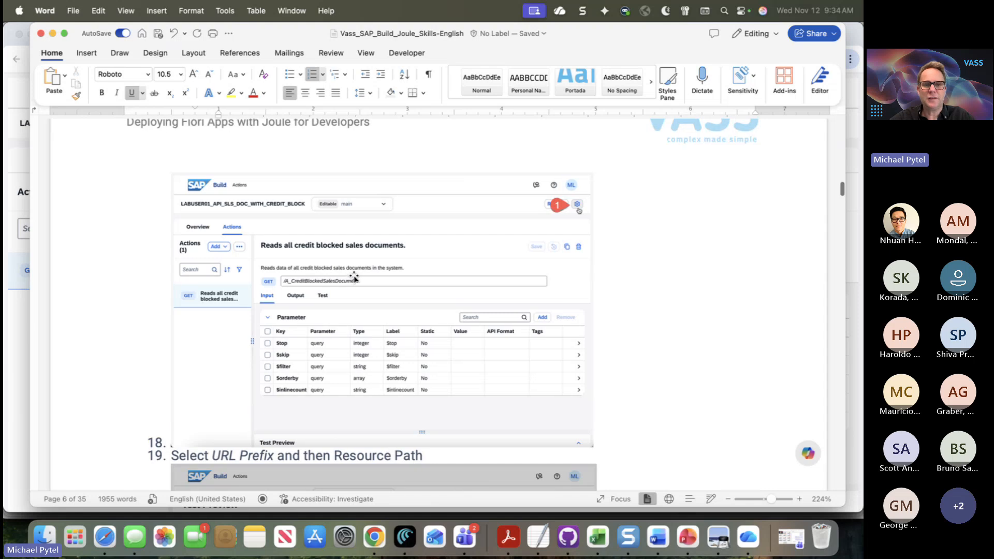
scroll(354, 278, down, 10)
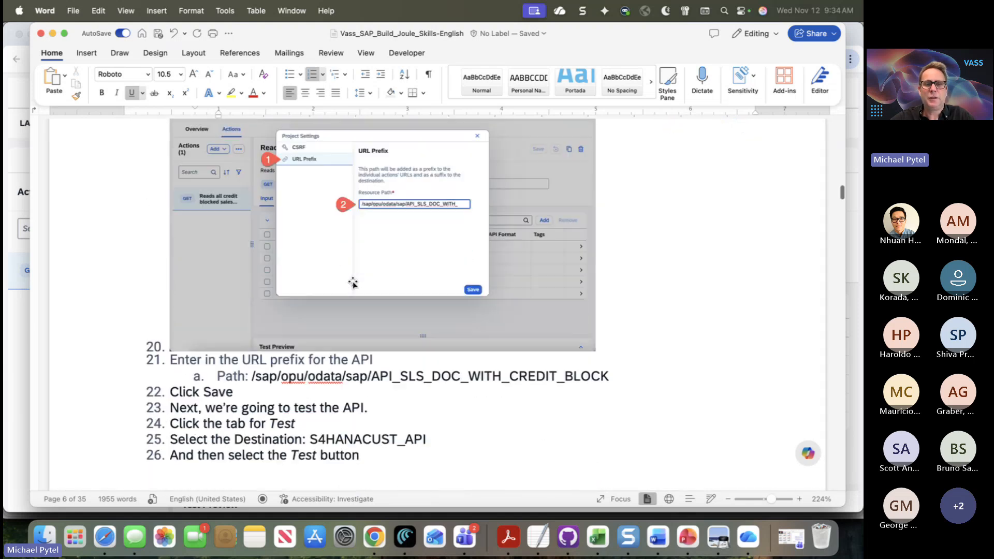
drag(252, 381, 509, 379)
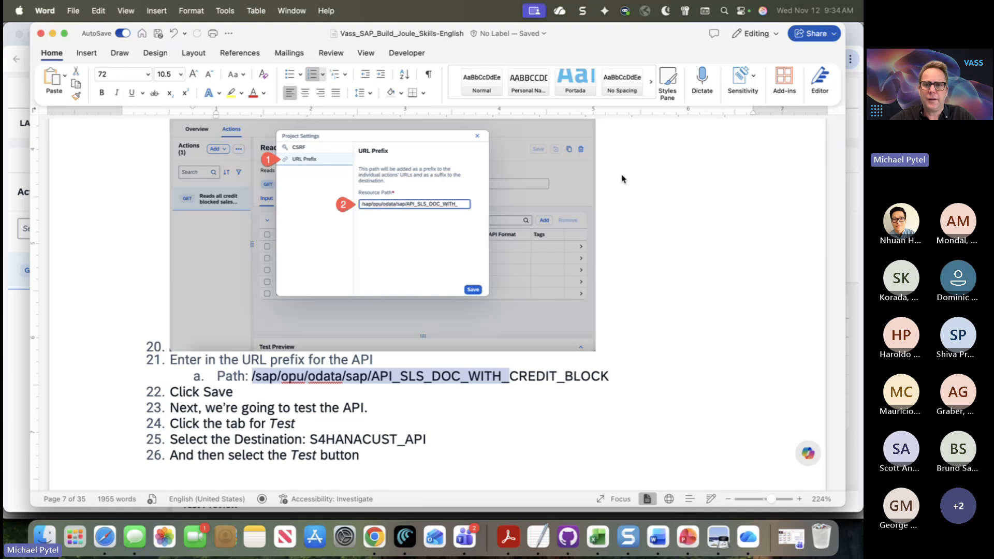
key(shift+Right)
key(shift+Right)
key(shift+Right)
key(shift+Right)
key(shift+Right)
key(shift+Right)
key(shift+Right)
key(shift+Right)
key(shift+Right)
key(shift+Right)
key(shift+Right)
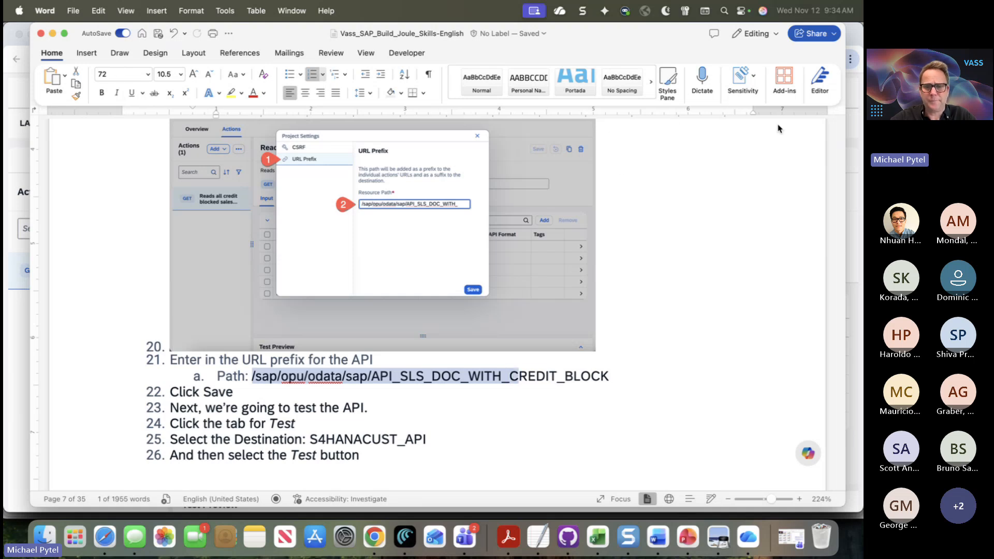
key(shift+Right)
key(super+c)
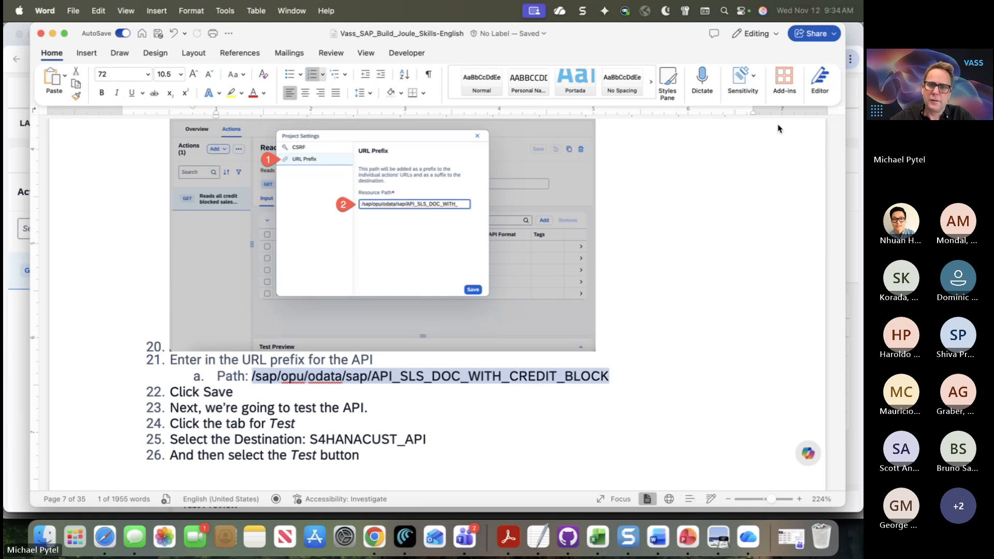
Switch to Chrome, set the project's URL prefix resource path to /sap/opu/odata/sap/API_SLS_DOC_WITH_CREDIT_BLOCK and save the project settings
key(super+Tab)
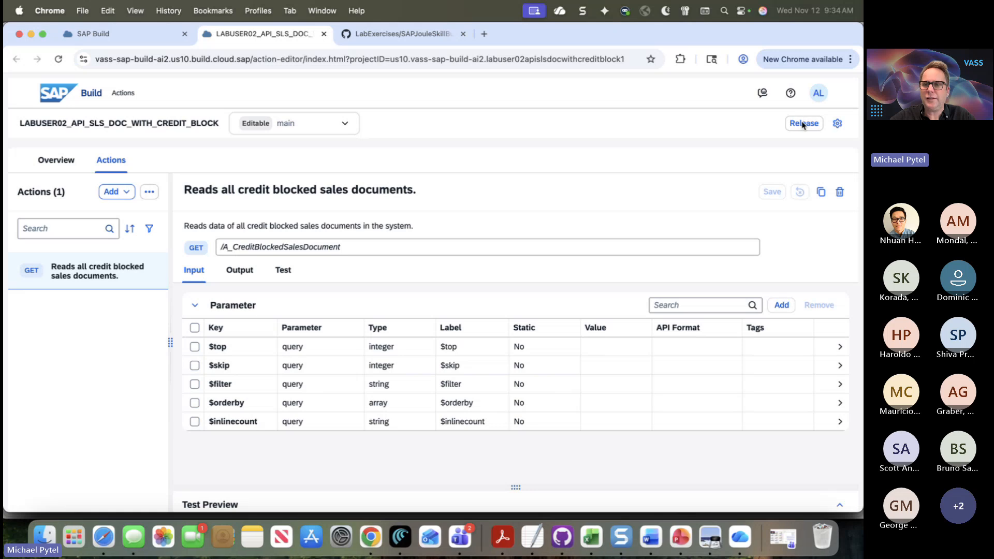
click(837, 123)
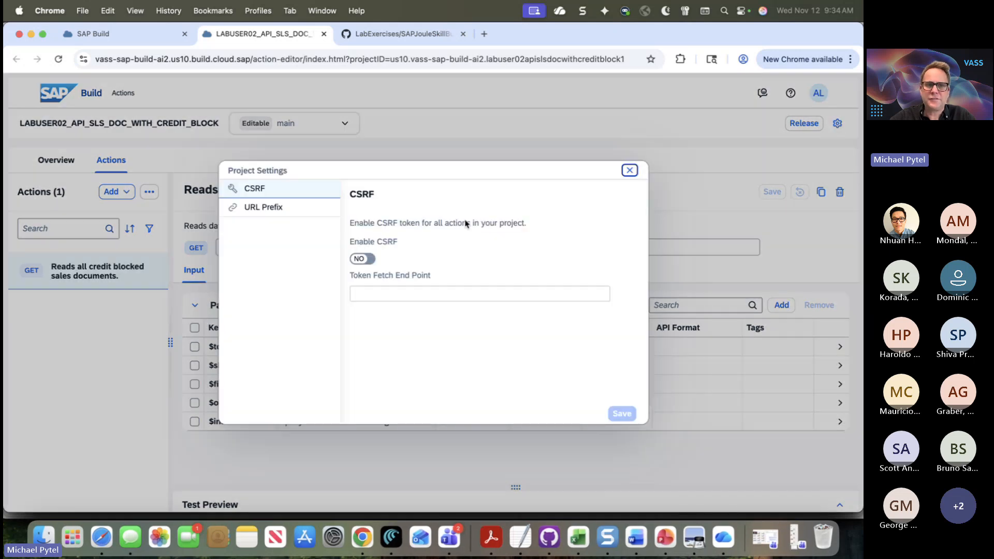
click(306, 213)
click(396, 270)
key(super+v)
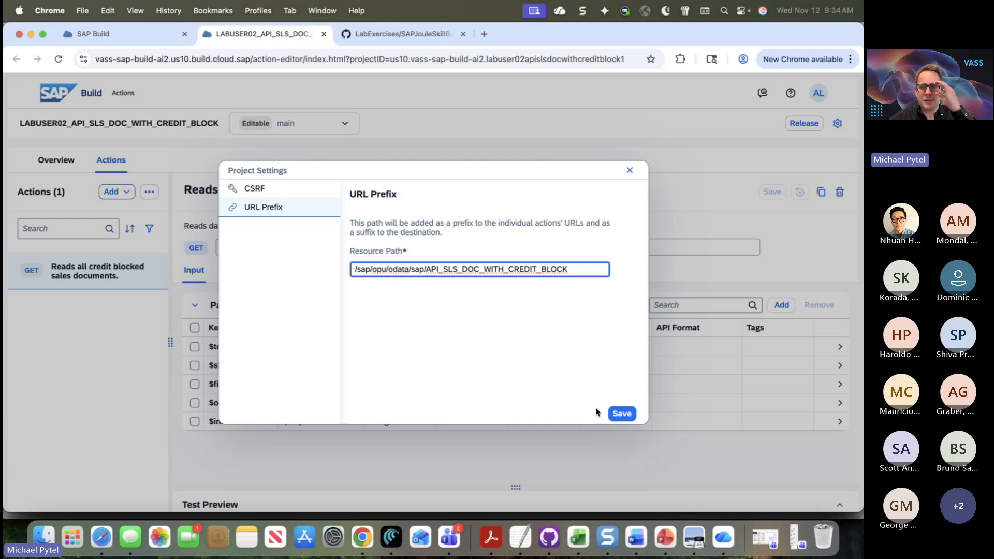
click(621, 414)
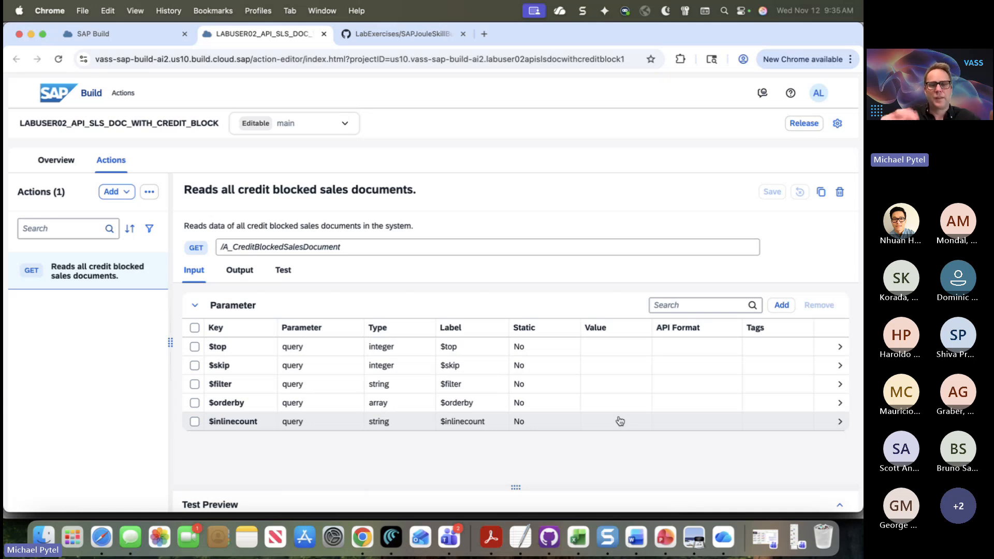
Reopen the project settings to check the URL prefix resource path, then close them without changes
click(837, 124)
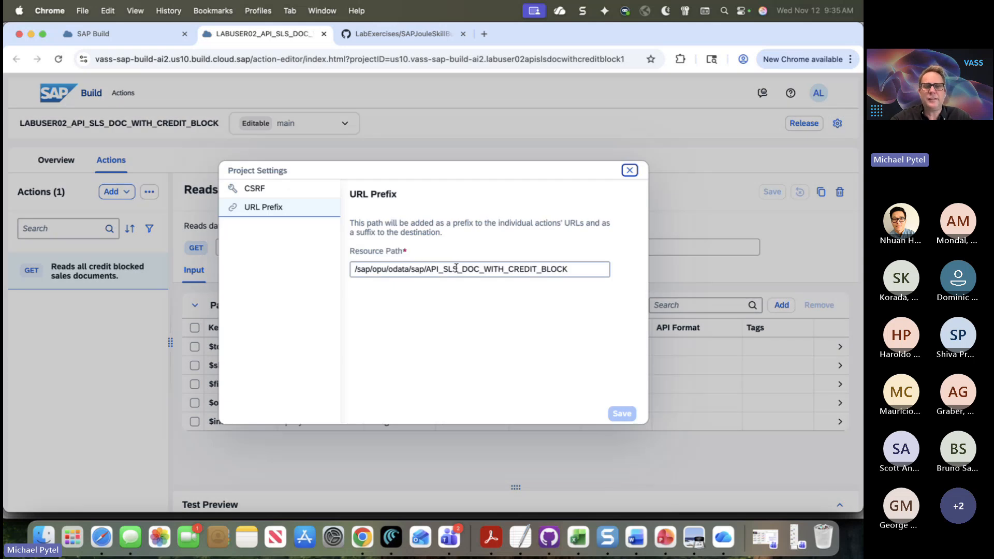
click(352, 270)
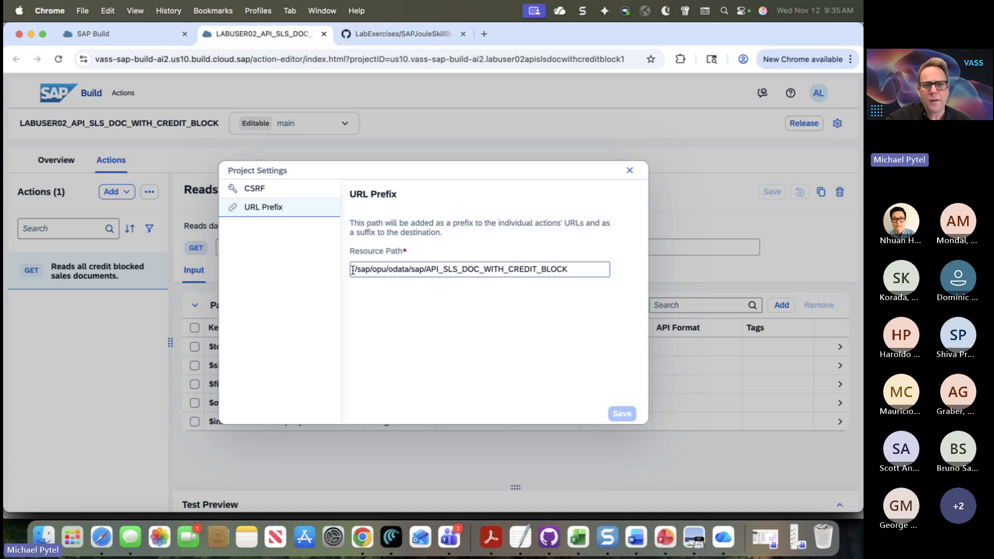
drag(352, 270, 578, 271)
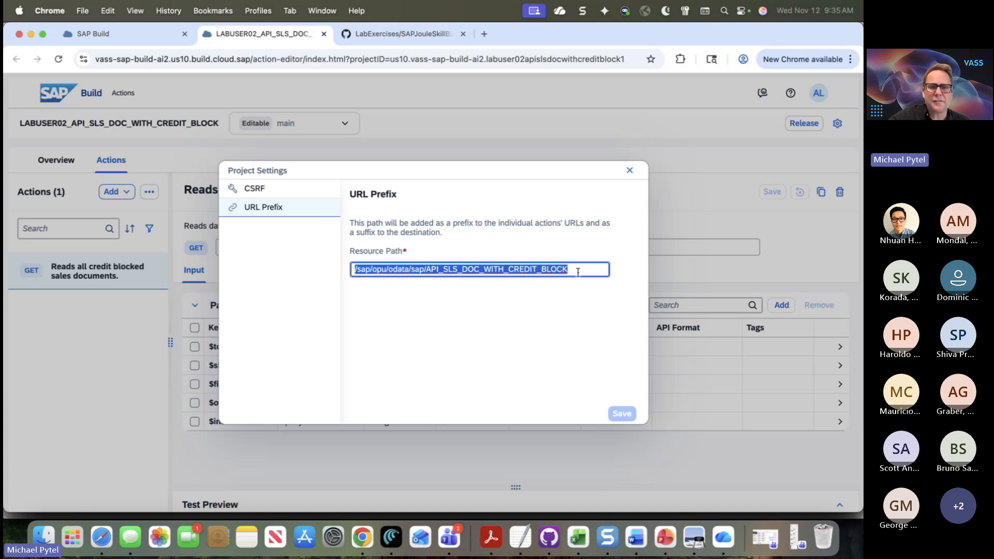
click(630, 170)
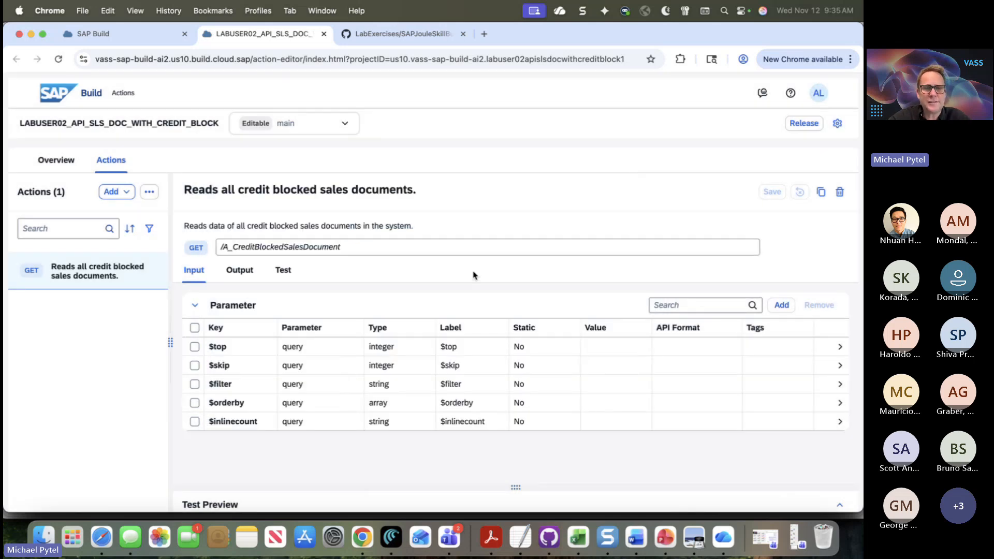
Switch to the Word lab guide and read the instructions for testing the action and validating its results
key(super+Tab)
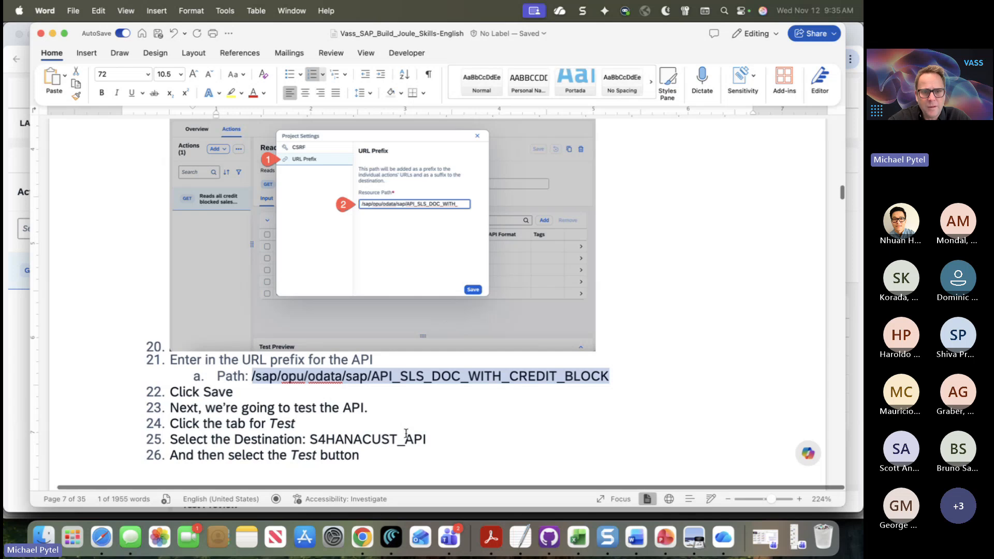
scroll(407, 437, down, 2)
scroll(406, 438, down, 10)
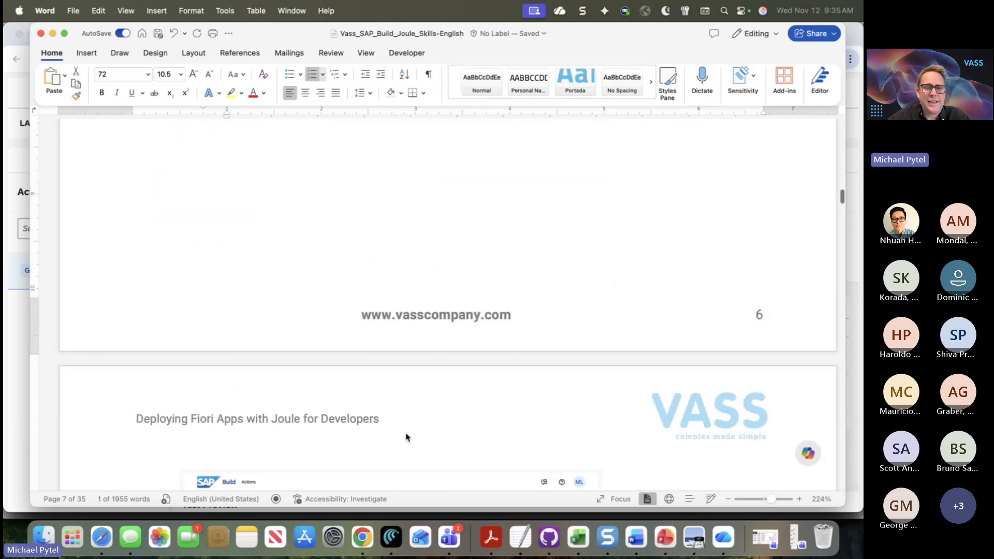
scroll(407, 436, down, 15)
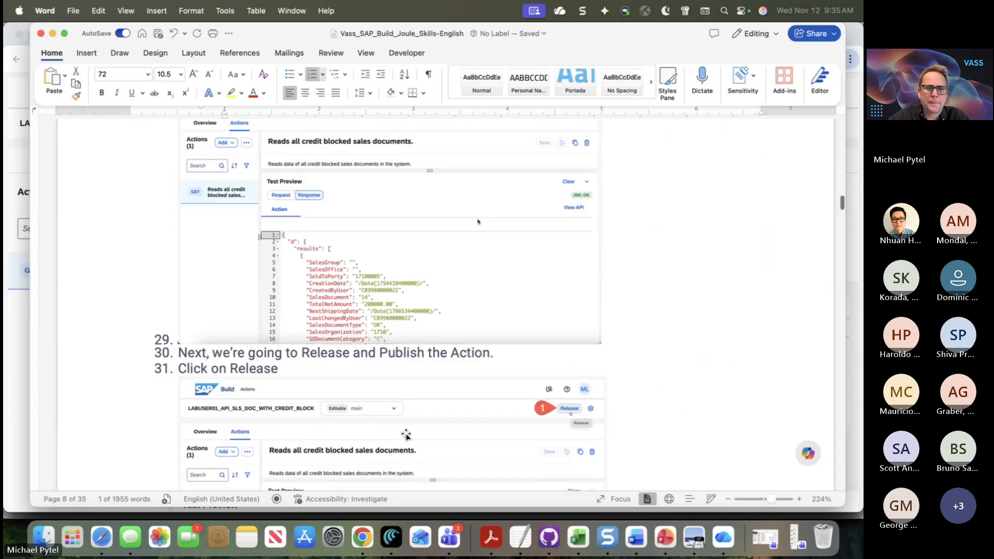
scroll(406, 434, up, 3)
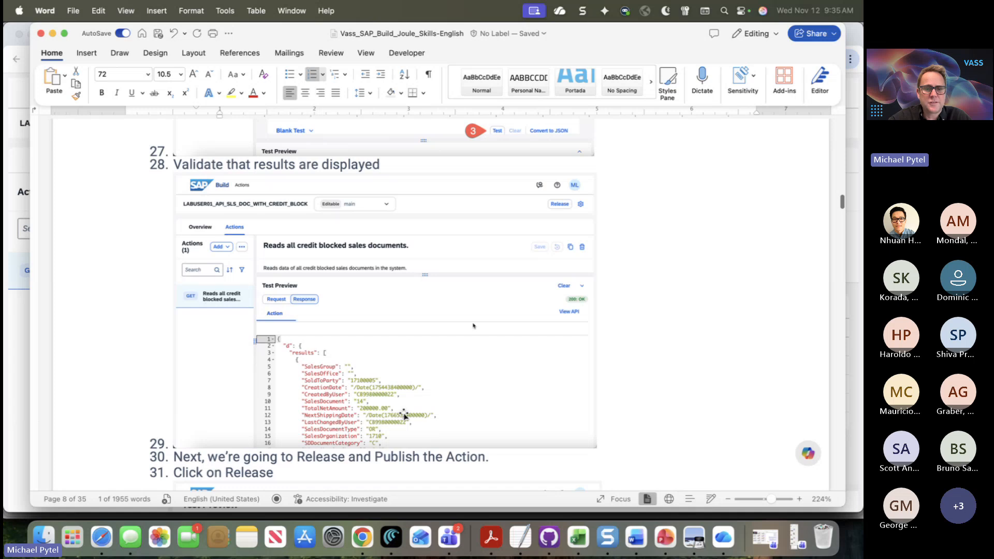
Switch to Chrome and run a blank test of the credit blocked sales documents action using the destination S4HANACUST_API
key(super+Tab)
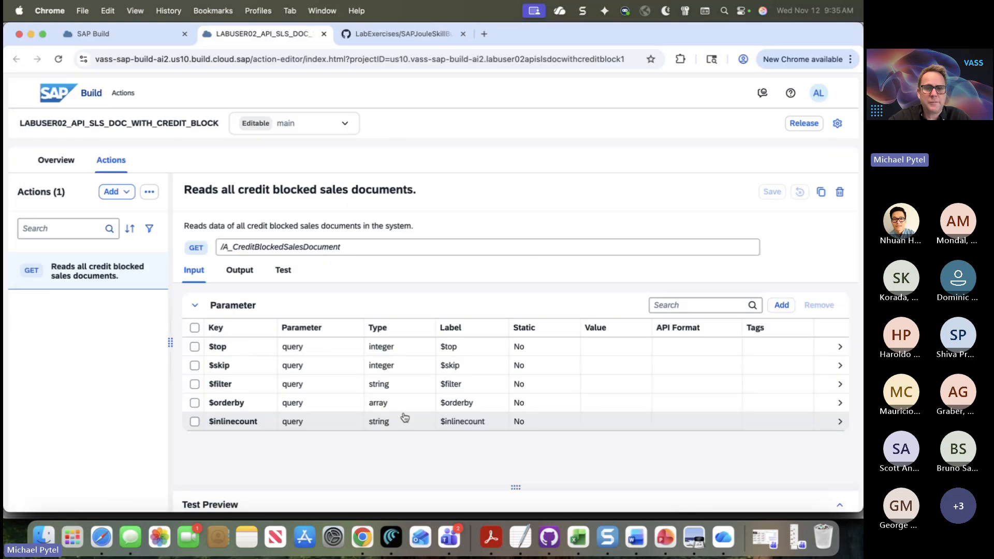
click(288, 275)
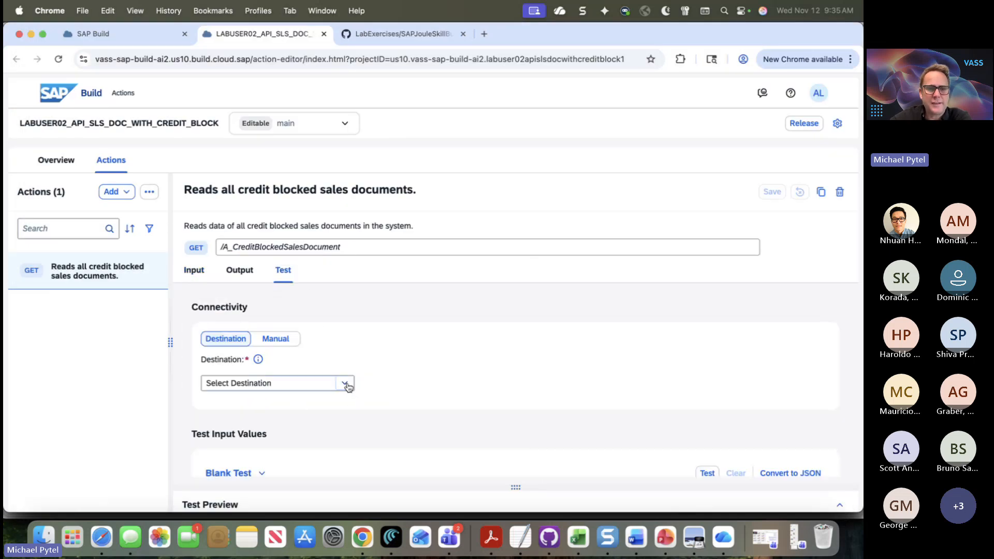
click(344, 383)
click(309, 329)
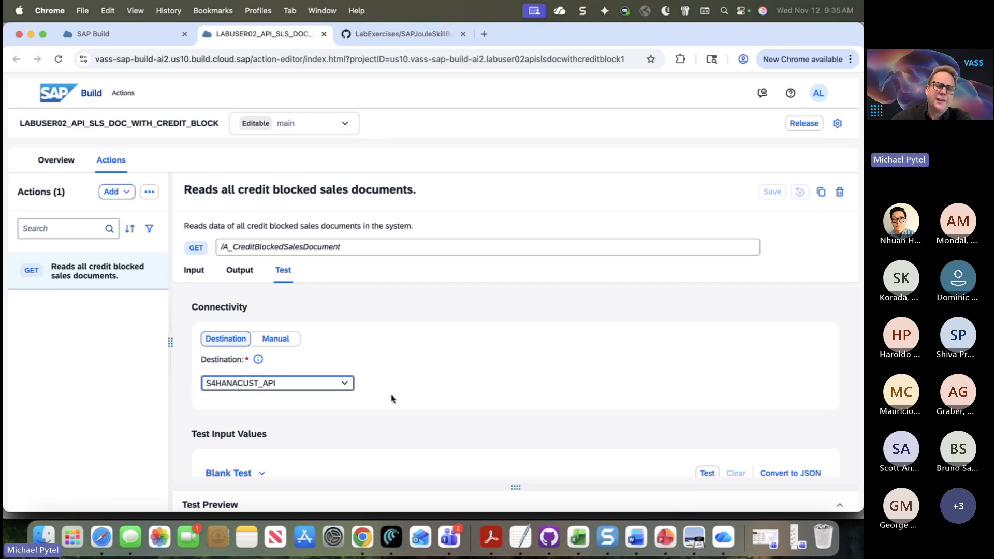
scroll(391, 399, down, 4)
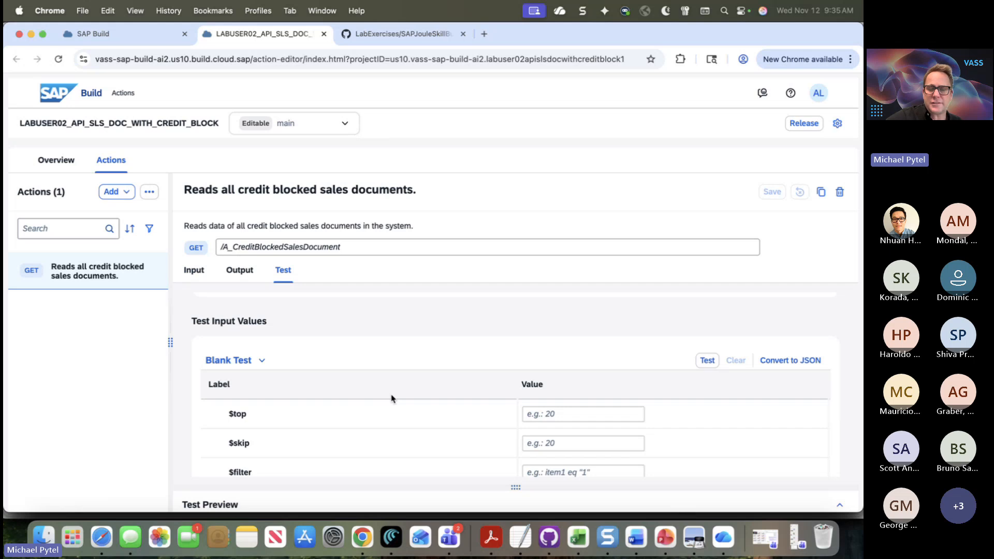
click(707, 360)
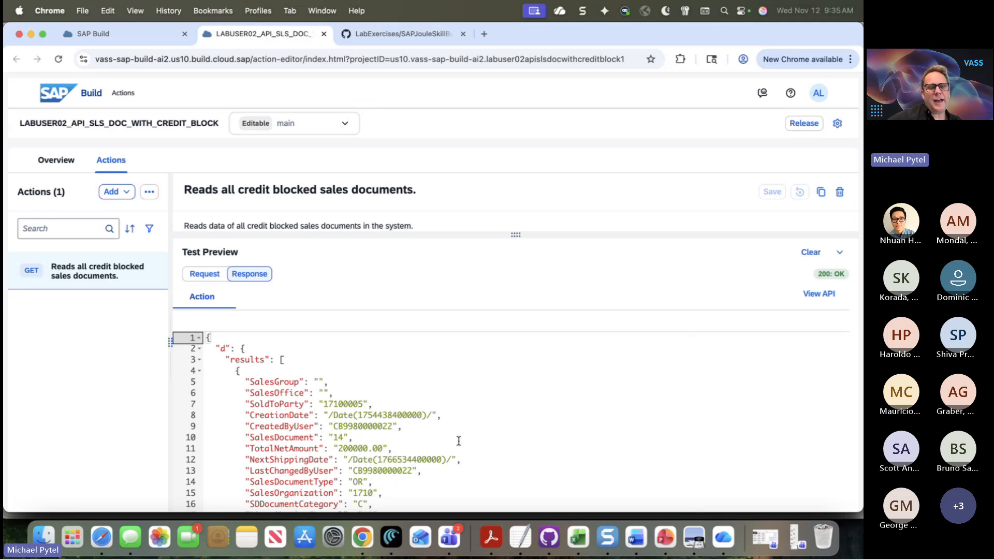
Examine the sales document records returned in the test response
scroll(459, 440, down, 3)
scroll(458, 440, down, 3)
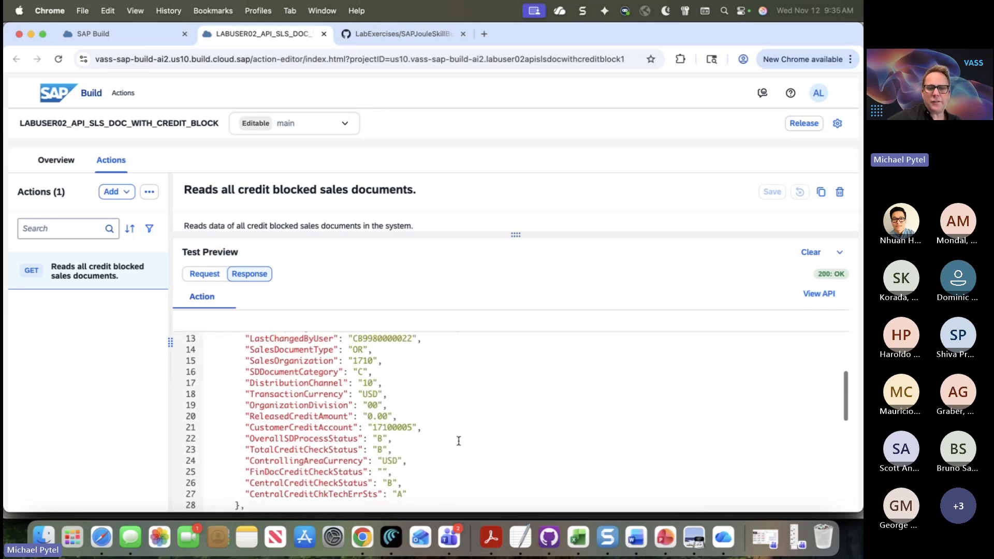
scroll(458, 440, down, 7)
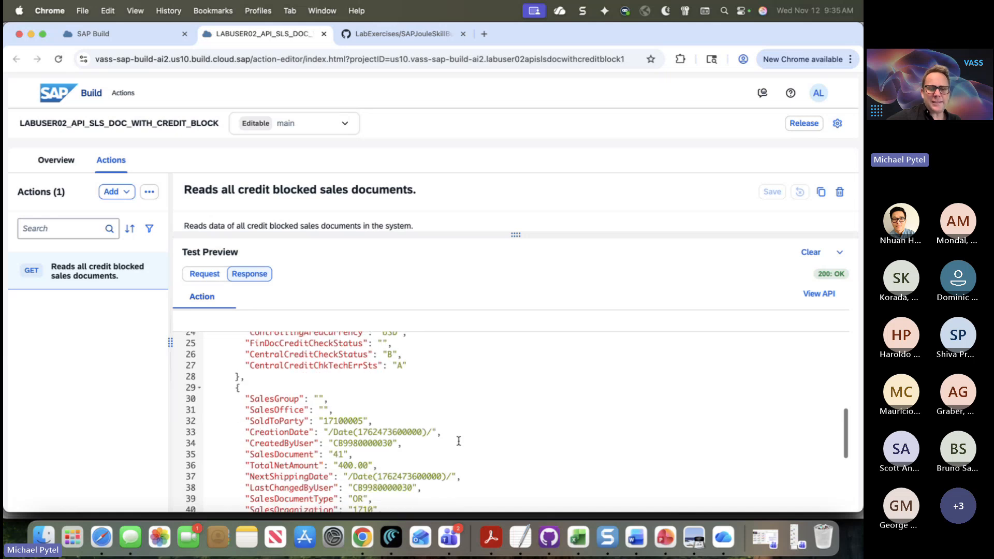
click(325, 359)
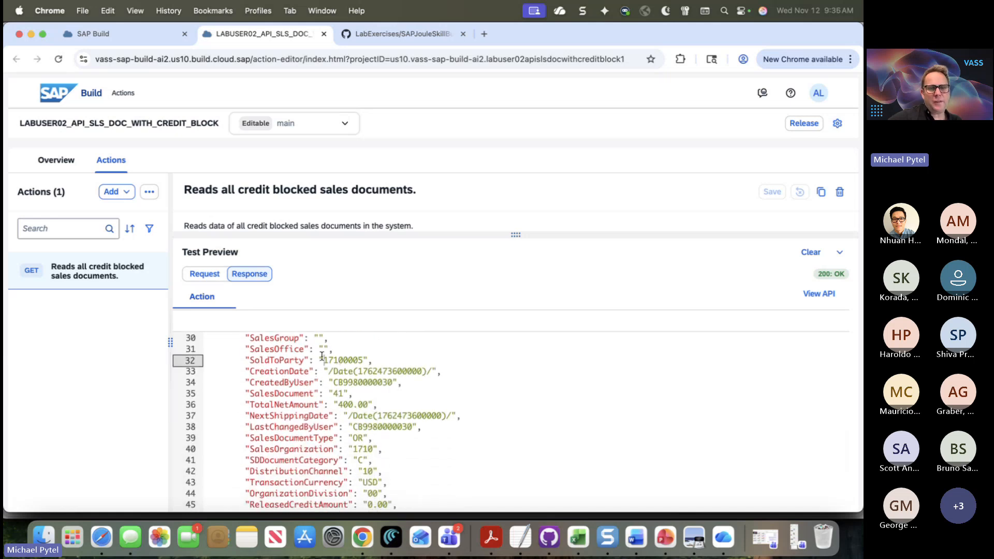
Examine the CreationDate and TotalNetAmount values of the sales document records in the test response
drag(324, 360, 425, 374)
click(330, 372)
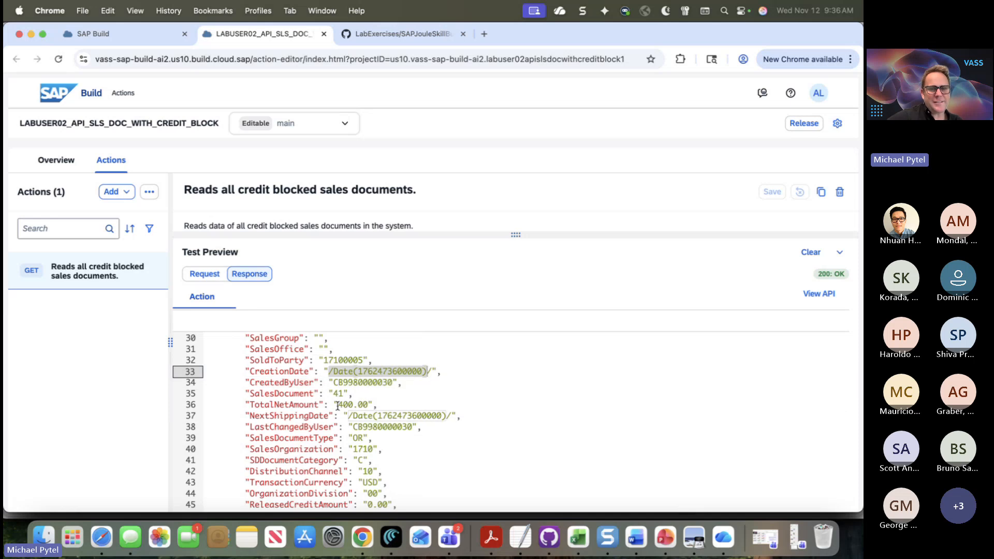
drag(334, 393, 368, 405)
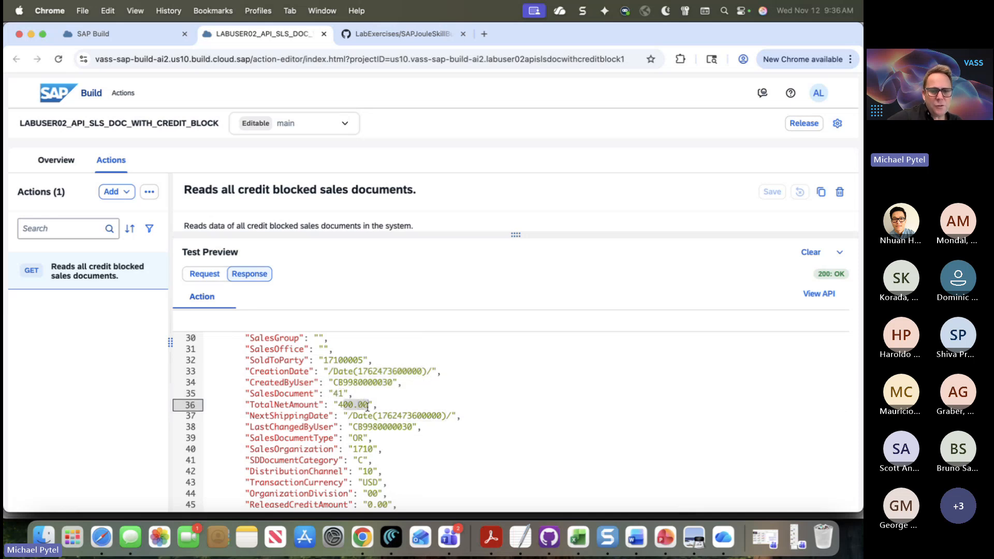
scroll(372, 450, down, 3)
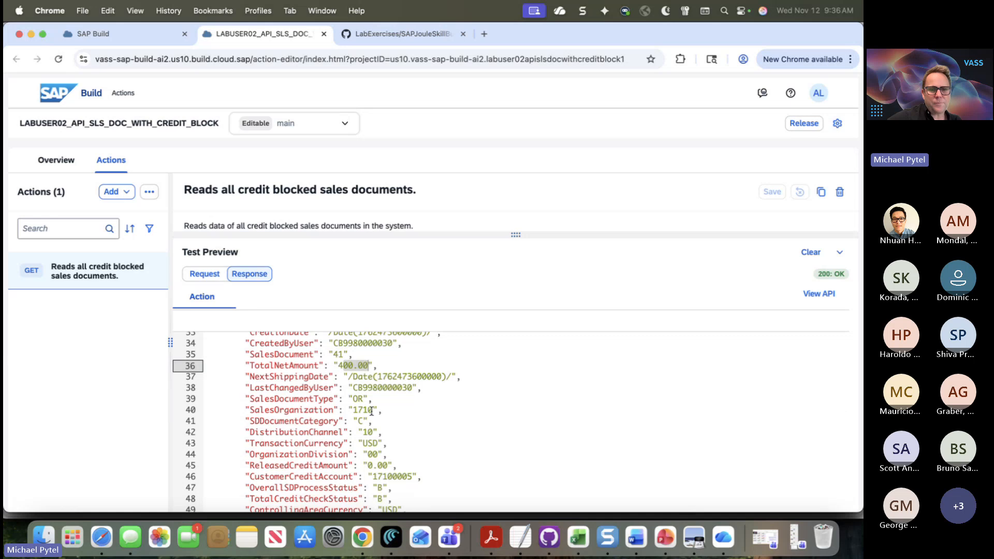
scroll(371, 409, up, 3)
drag(328, 387, 431, 388)
scroll(430, 388, up, 2)
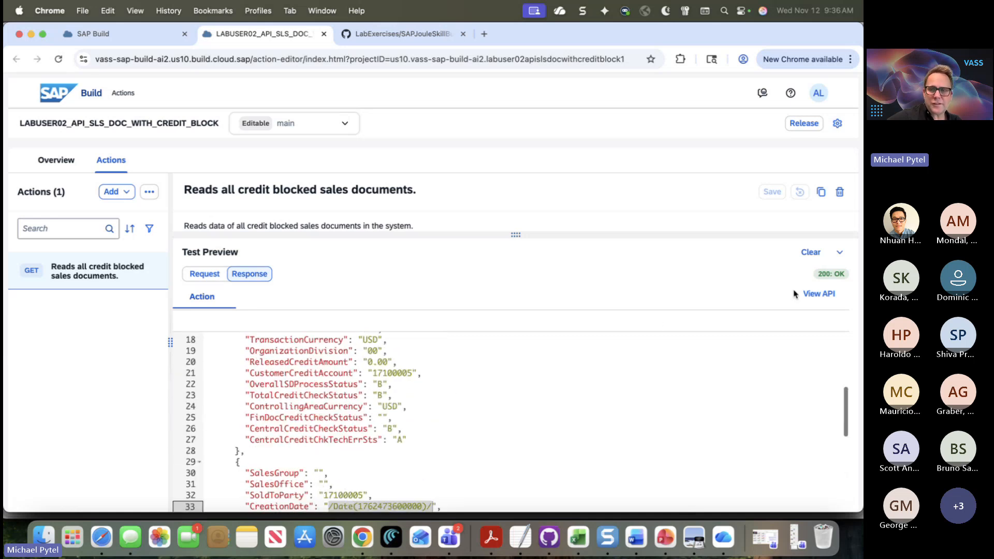
Set the API Format of the CreationDate field in the action's output results to Timestamp since Epoch and save the action
click(839, 252)
click(239, 271)
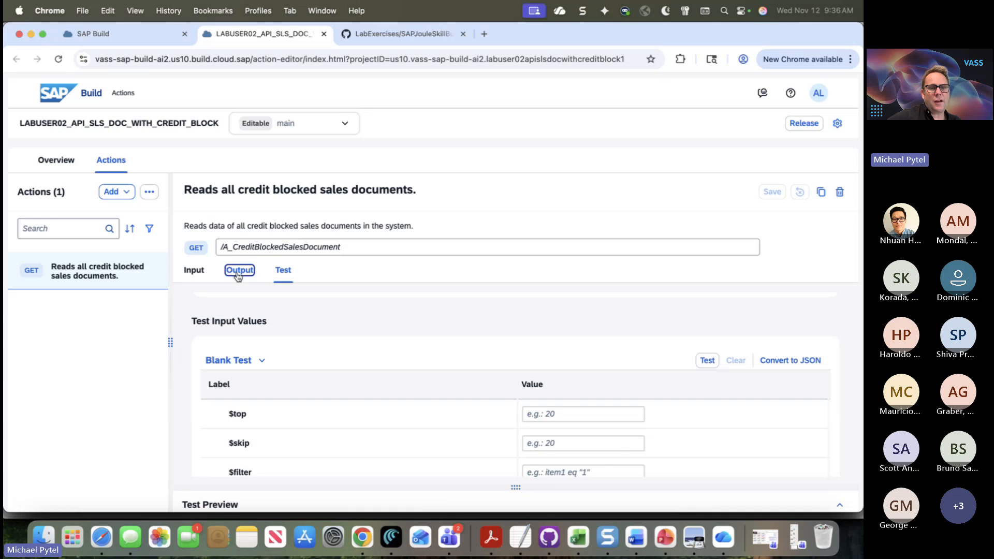
scroll(390, 416, down, 3)
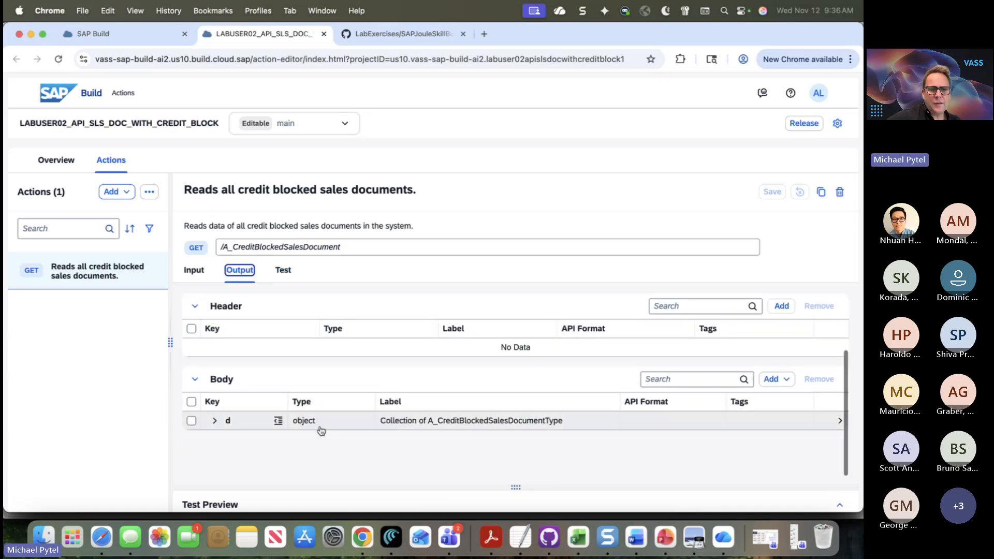
click(214, 421)
click(228, 458)
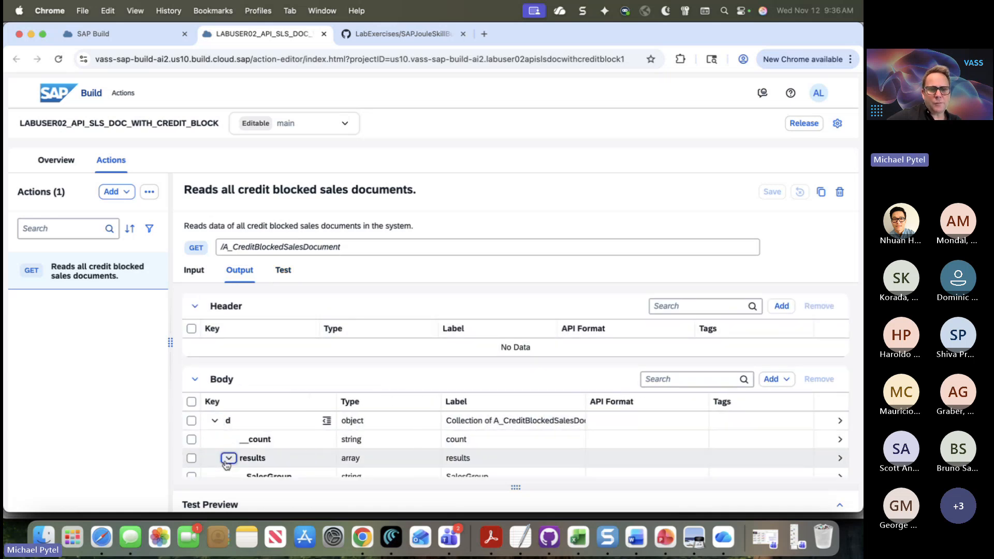
scroll(226, 465, down, 3)
click(607, 414)
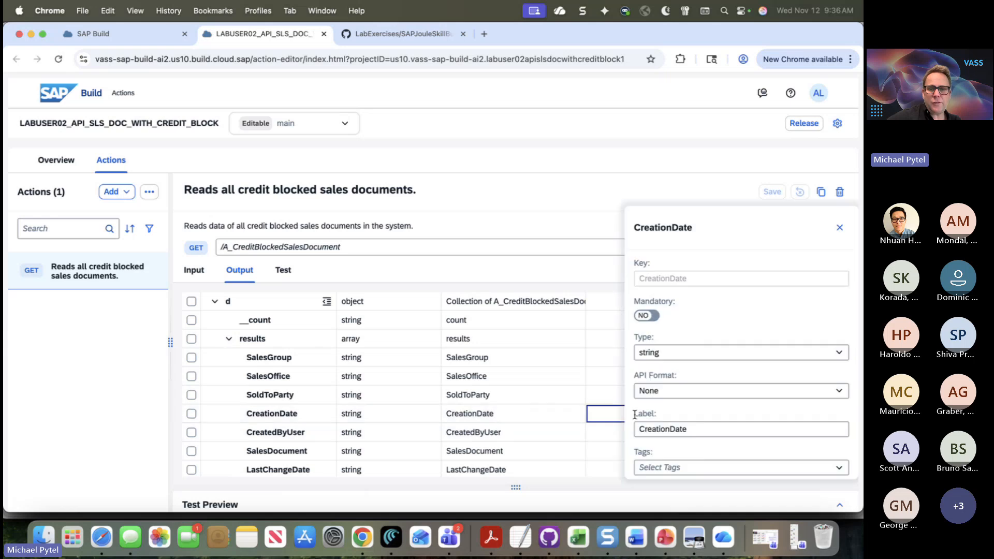
click(839, 391)
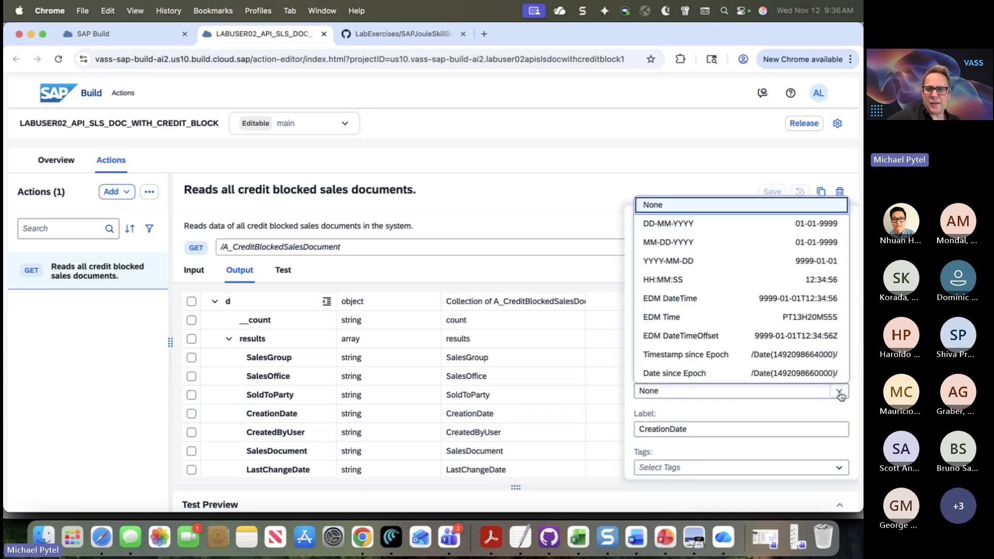
click(793, 354)
click(843, 226)
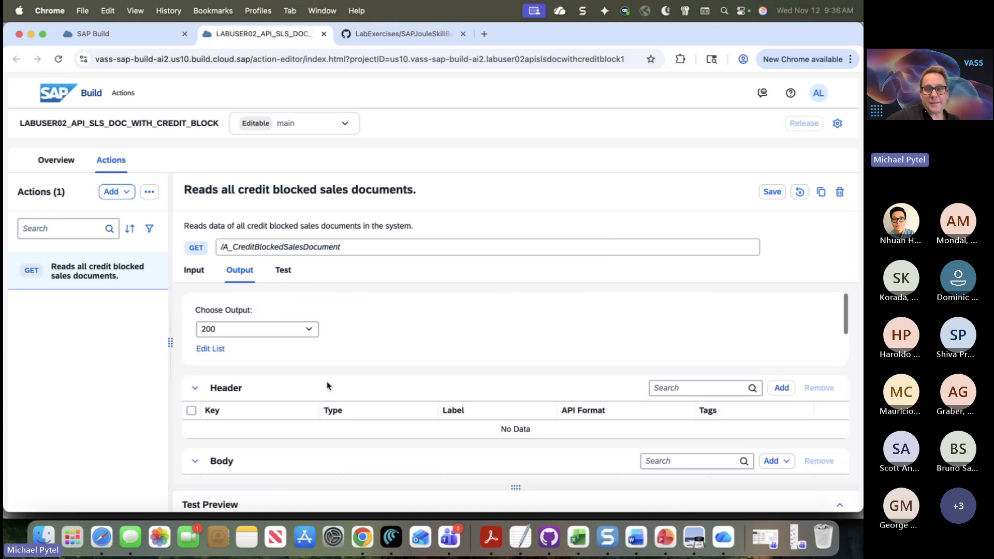
click(770, 192)
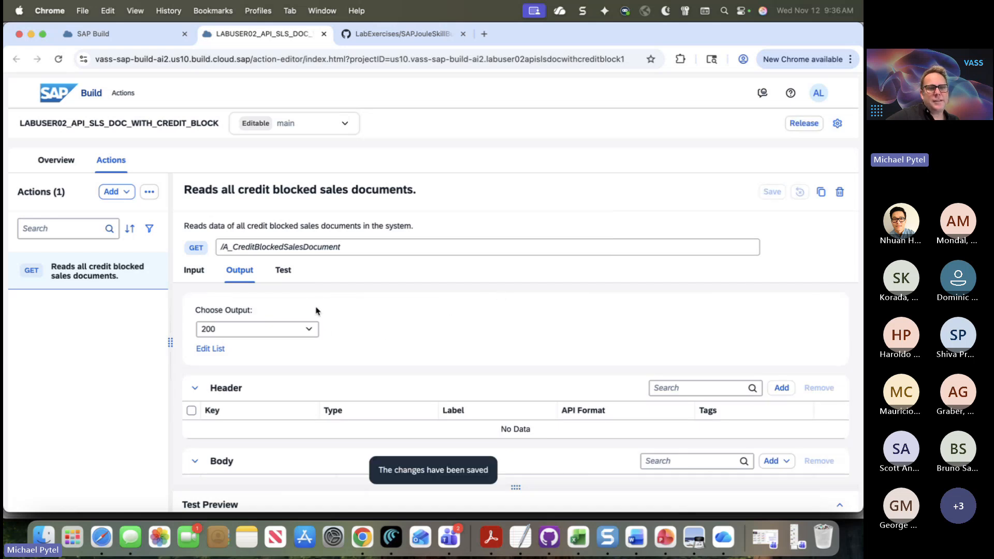
Run the blank test again and check the format of the CreationDate value in the response
click(283, 278)
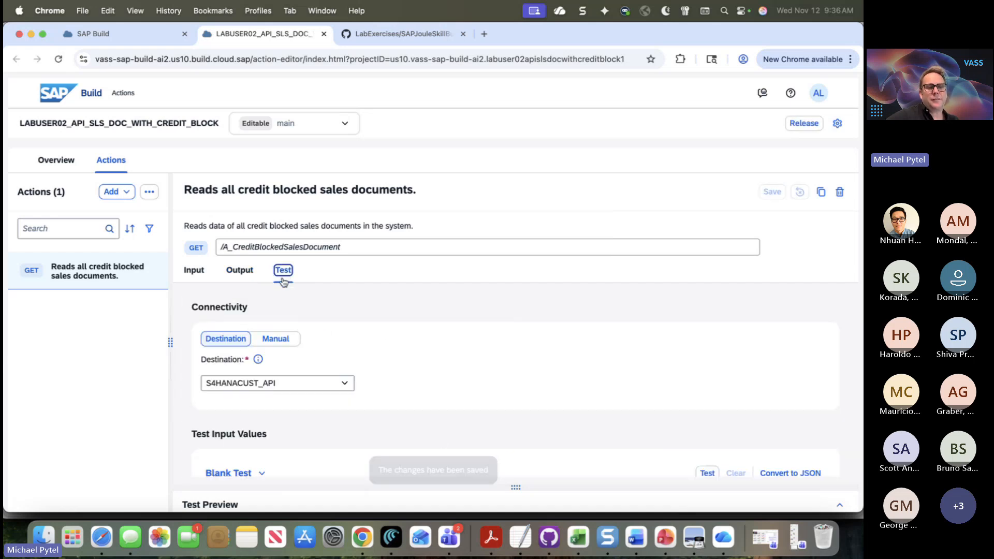
scroll(513, 455, down, 2)
click(707, 407)
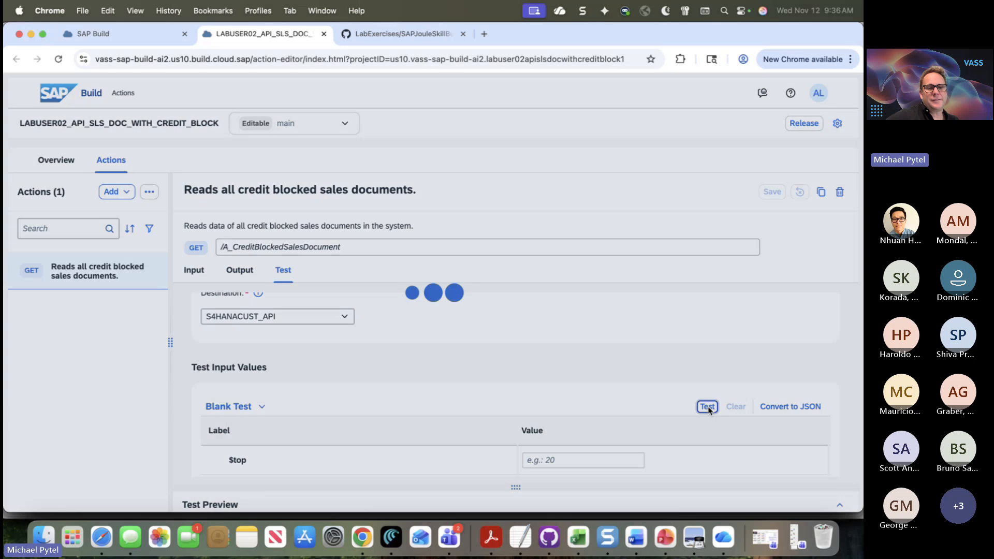
scroll(565, 387, up, 5)
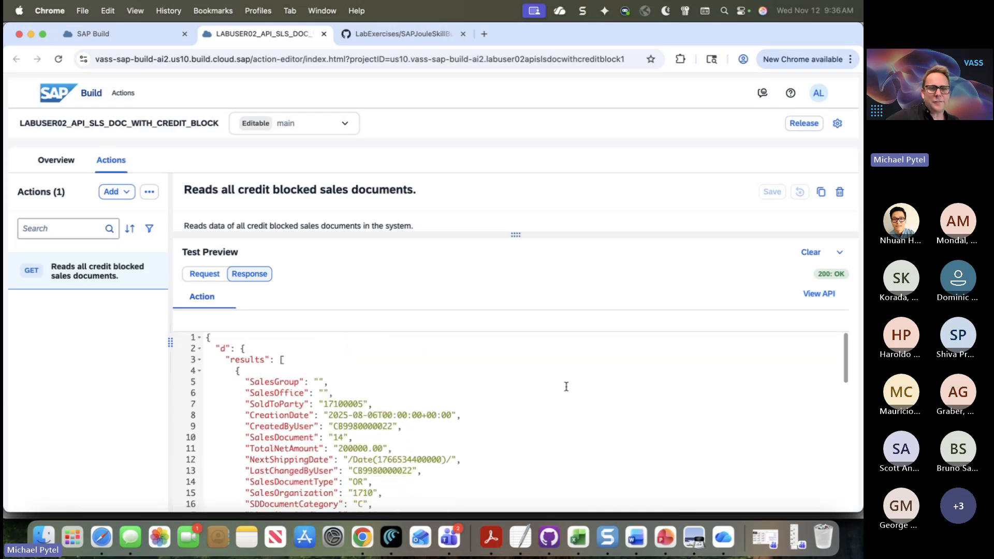
drag(330, 416, 382, 415)
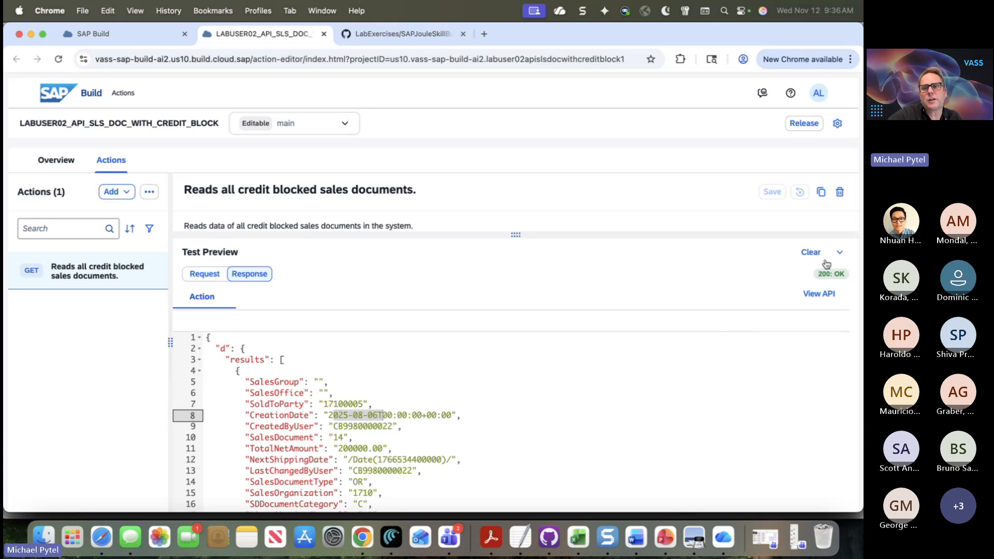
Reopen the CreationDate output field to review its API Format options, keep Timestamp since Epoch, and return to the test inputs
click(839, 253)
scroll(414, 375, down, 2)
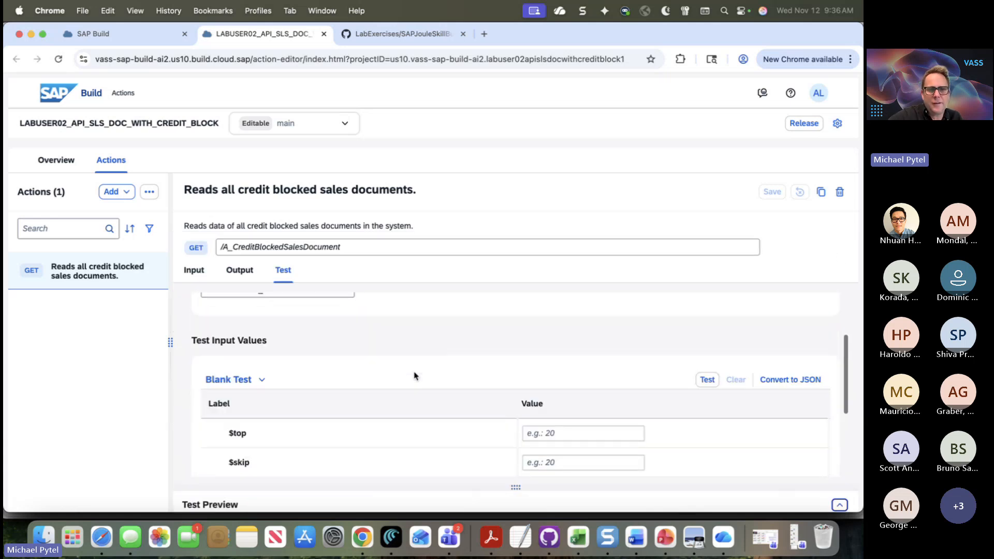
scroll(266, 344, up, 5)
click(238, 270)
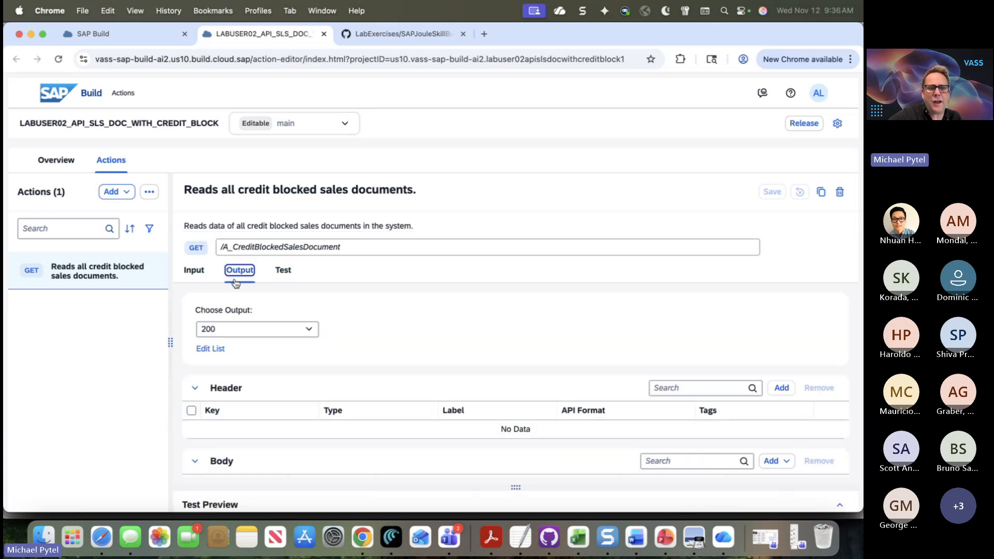
scroll(228, 362, down, 3)
click(213, 418)
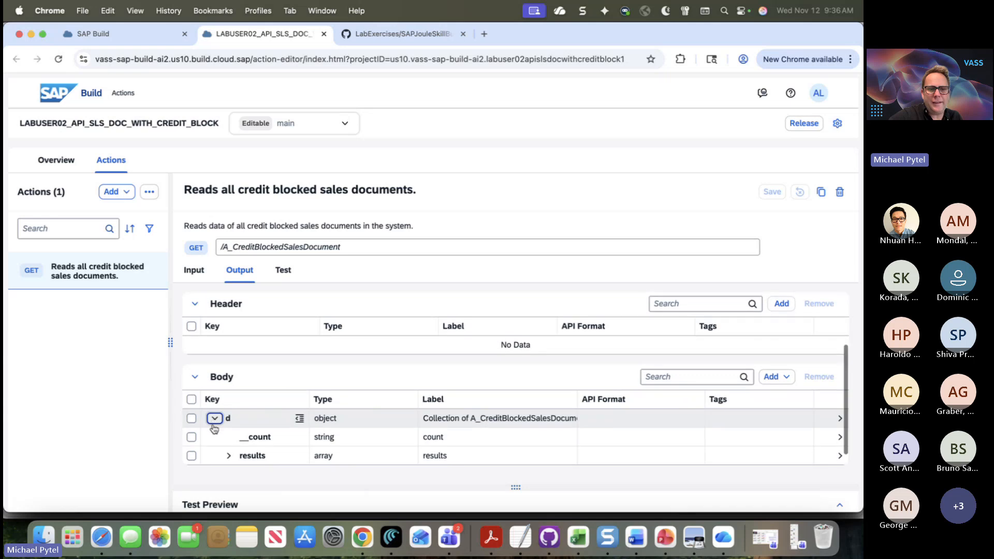
click(228, 456)
scroll(224, 465, down, 3)
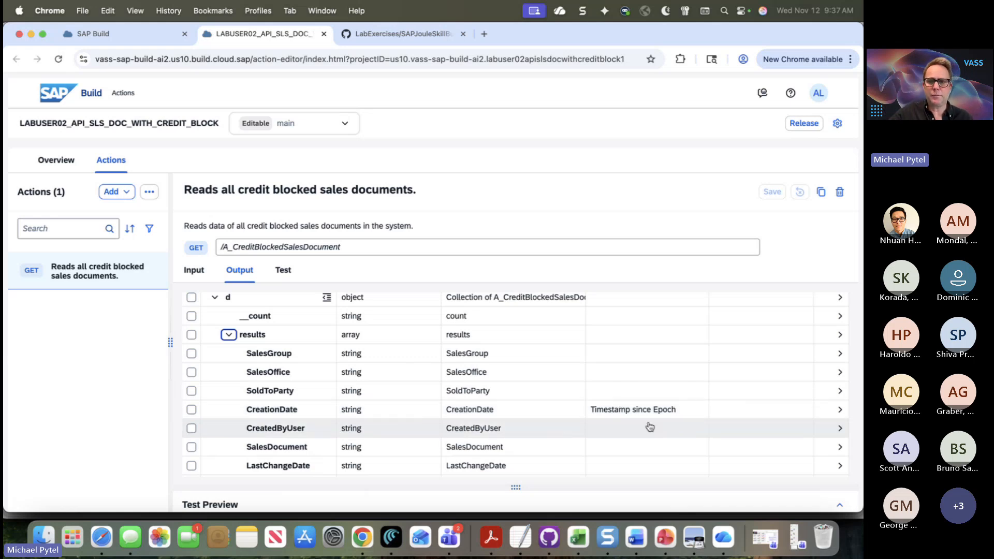
click(673, 410)
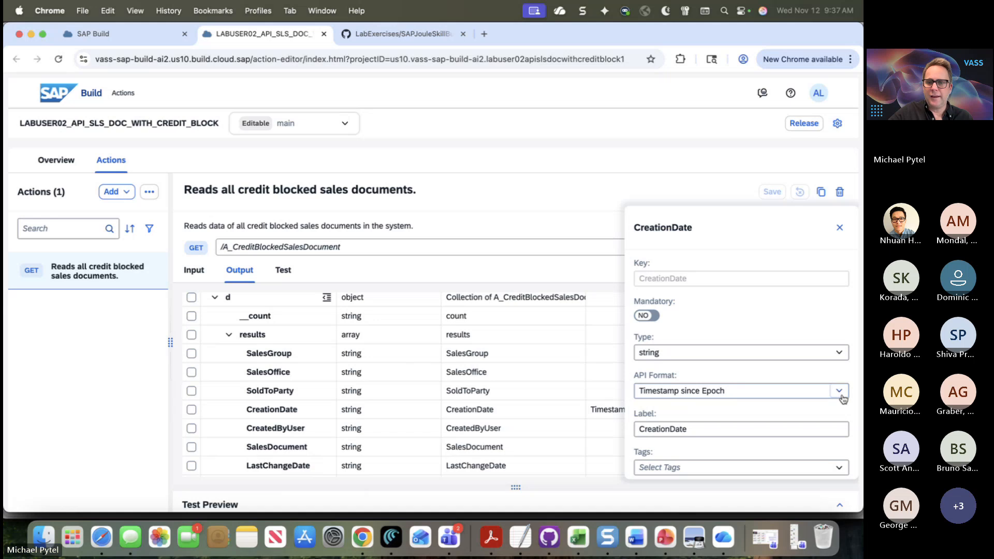
click(838, 391)
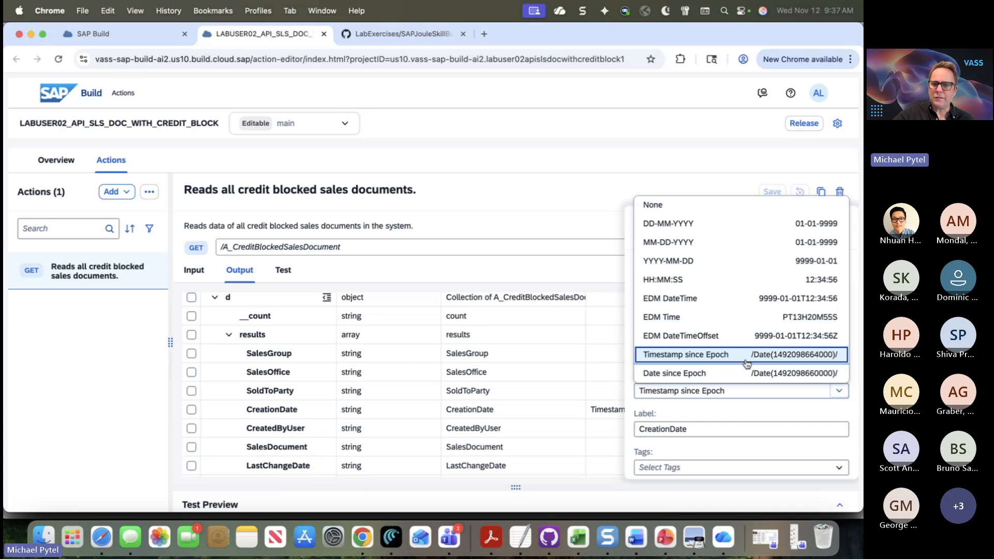
click(745, 362)
click(839, 228)
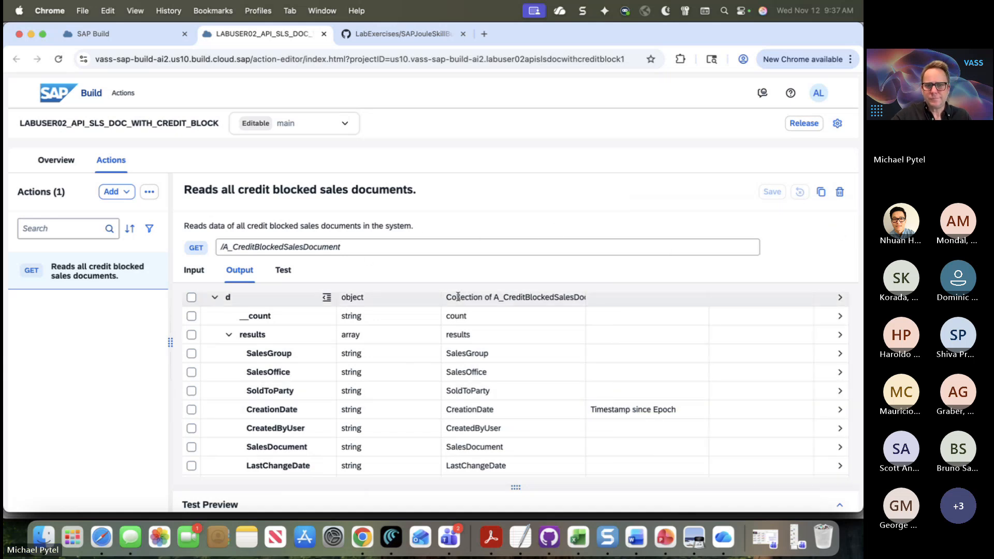
click(283, 269)
scroll(424, 440, down, 5)
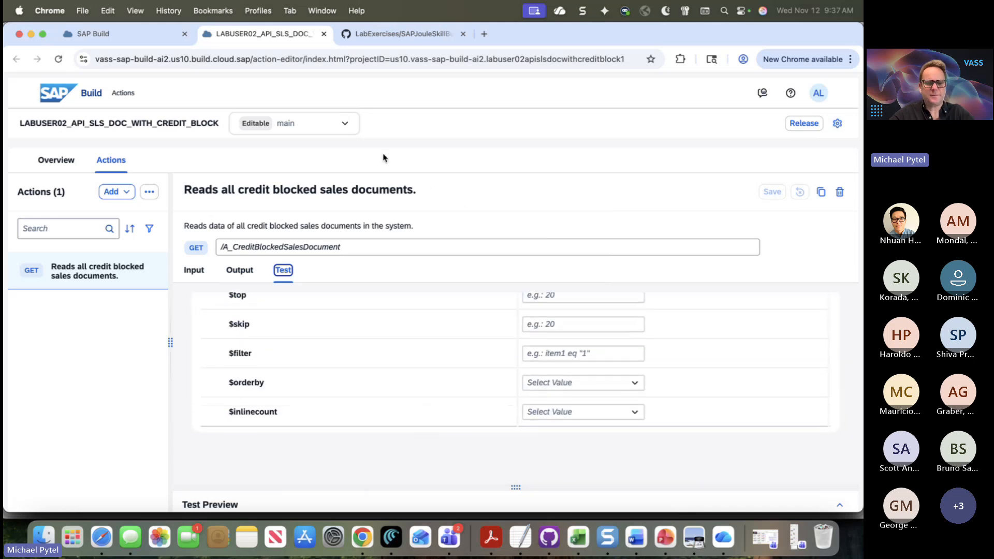
Switch to the Word lab guide and read the instructions for releasing the action
key(super+Tab)
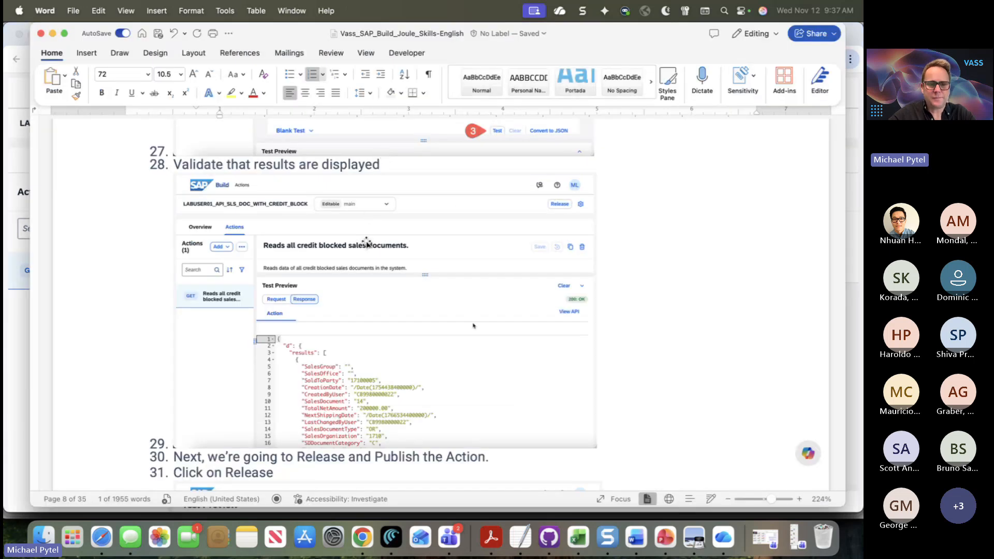
scroll(331, 305, down, 8)
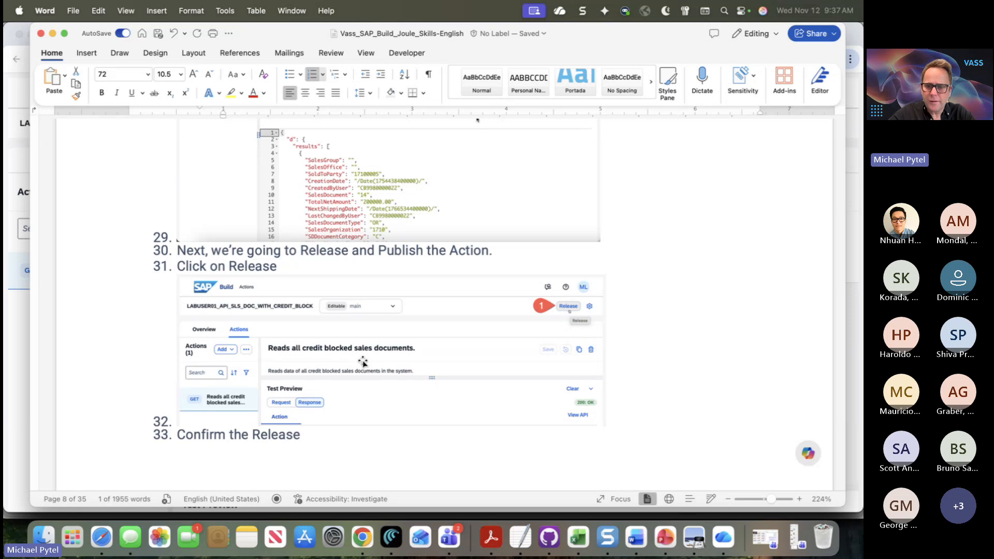
scroll(363, 362, down, 5)
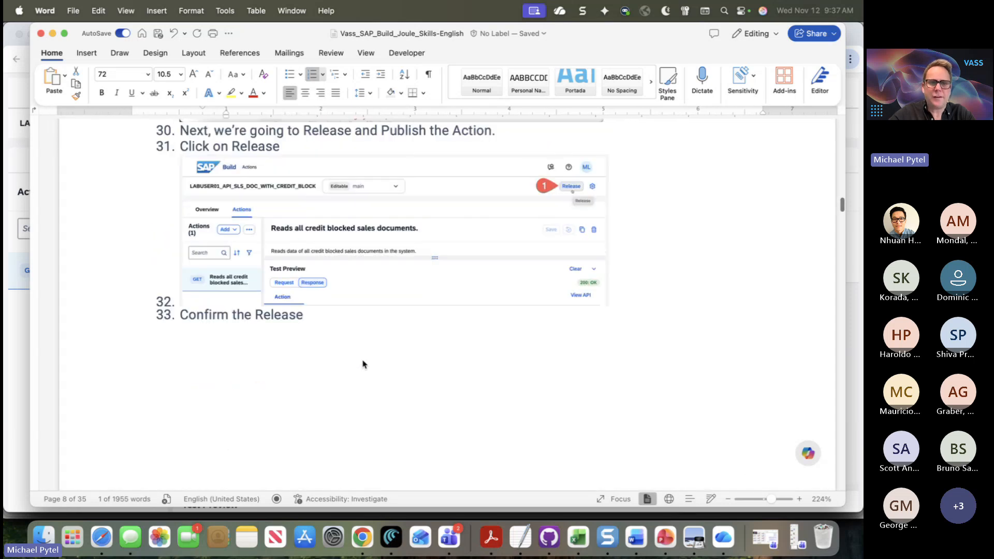
scroll(362, 364, up, 5)
Switch to Chrome, release the credit blocked sales documents project as version 1.0.0, and publish that version
key(super+Tab)
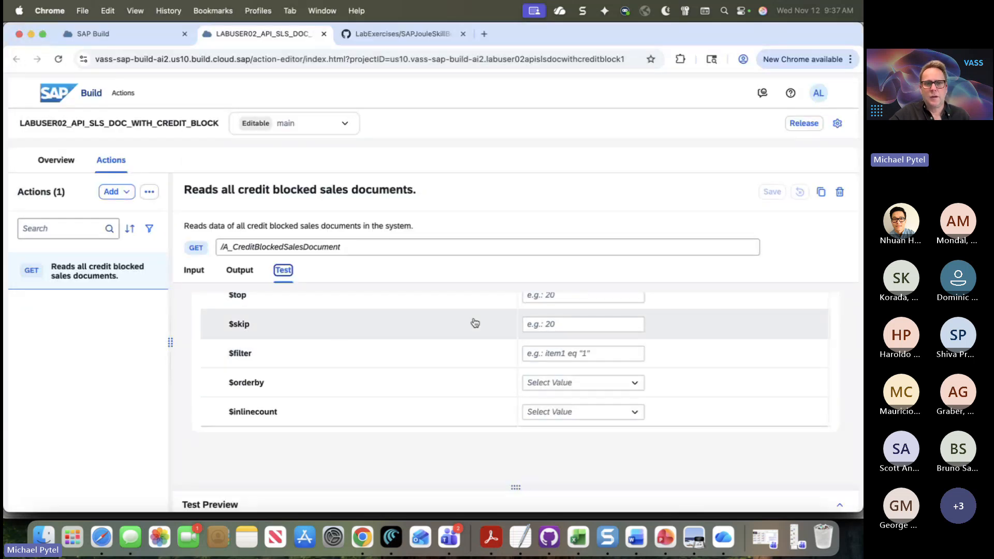
scroll(337, 332, down, 1)
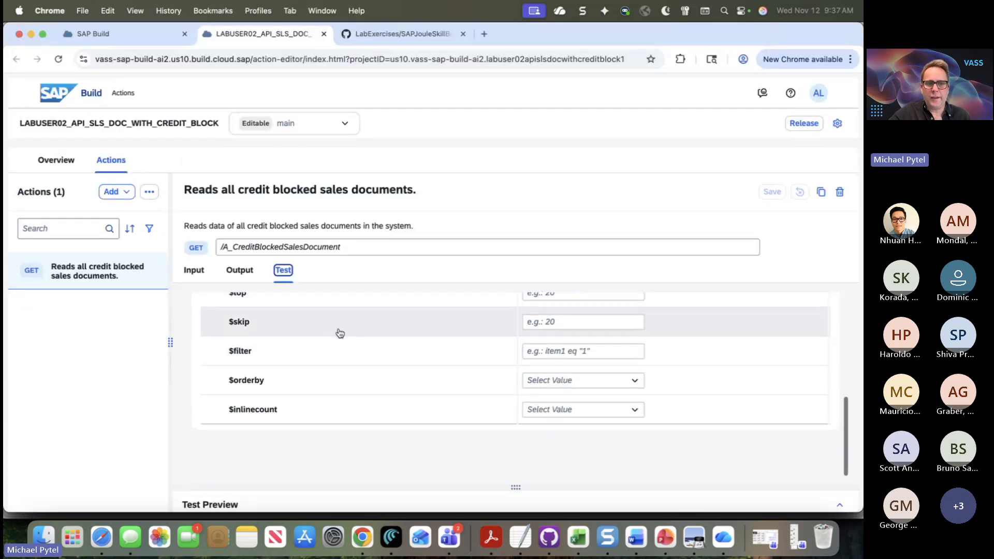
click(802, 126)
click(526, 350)
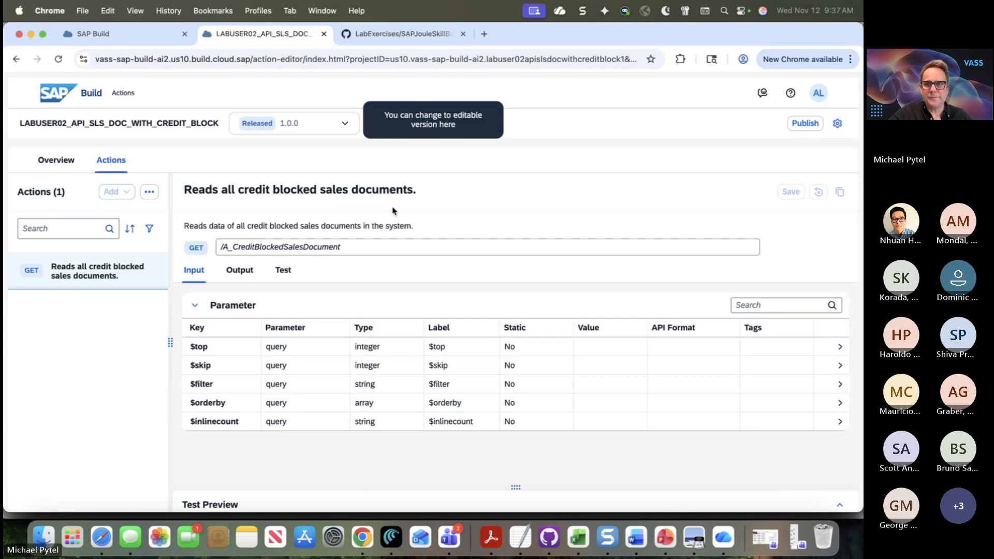
click(804, 123)
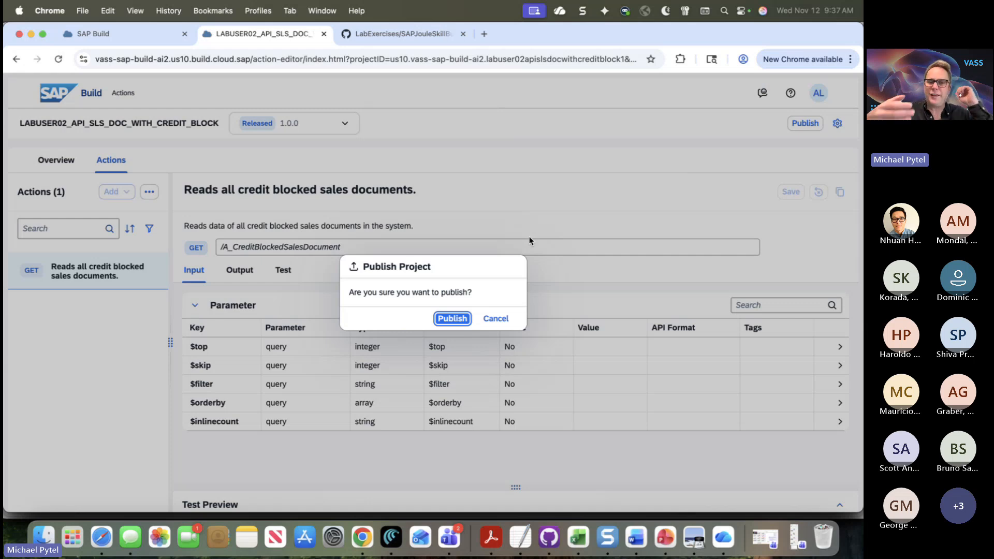
click(444, 322)
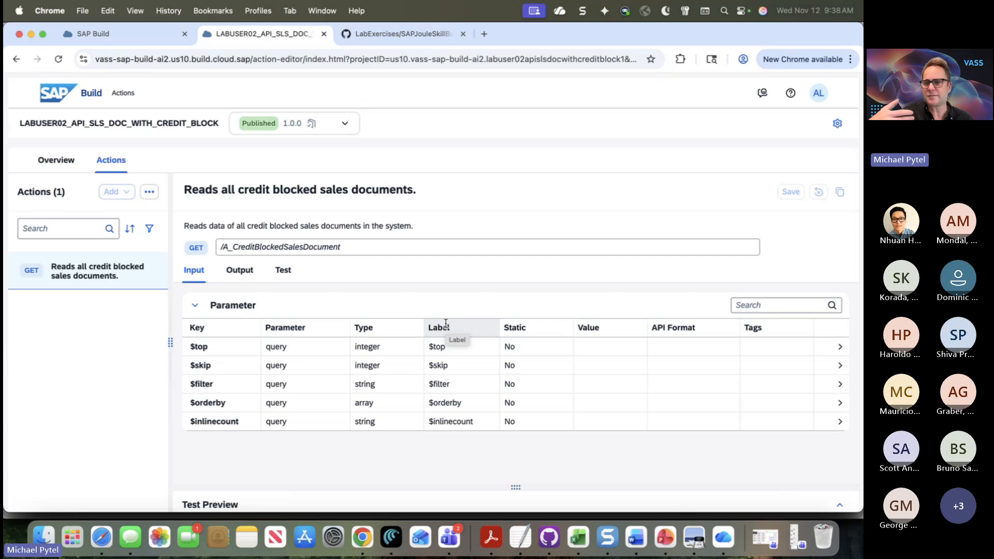
Switch to the Word lab guide, read the steps on confirming publication and creating the second action, then return to Chrome
key(super+Tab)
scroll(437, 374, down, 10)
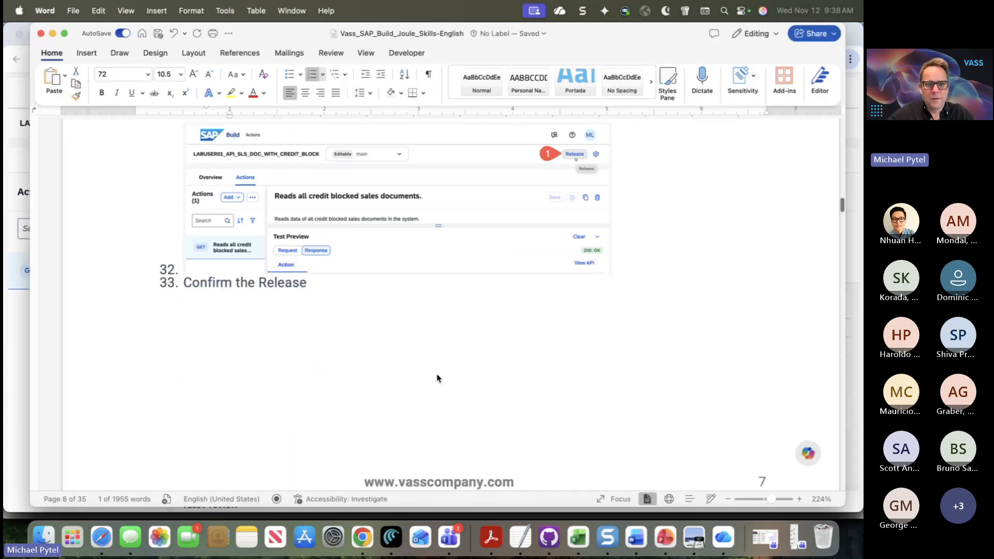
scroll(437, 373, down, 5)
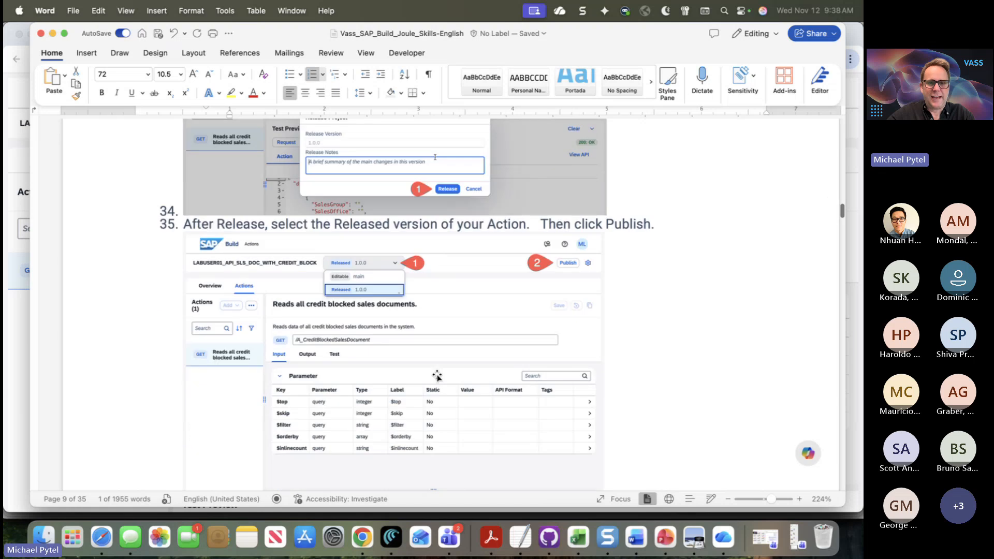
scroll(385, 327, down, 5)
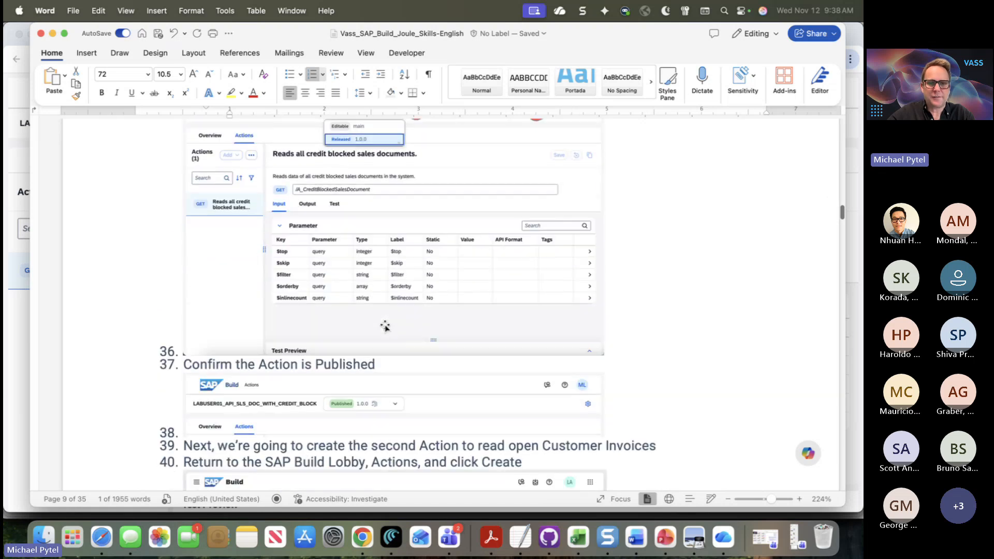
key(super+Tab)
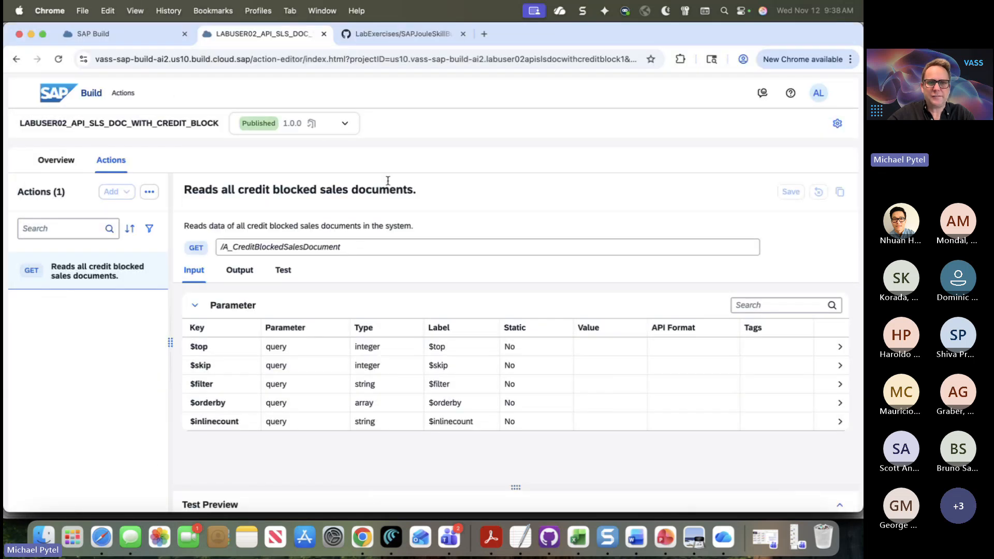
Check the credit block project's available versions, close its tab, and refresh the list of all actions
click(345, 124)
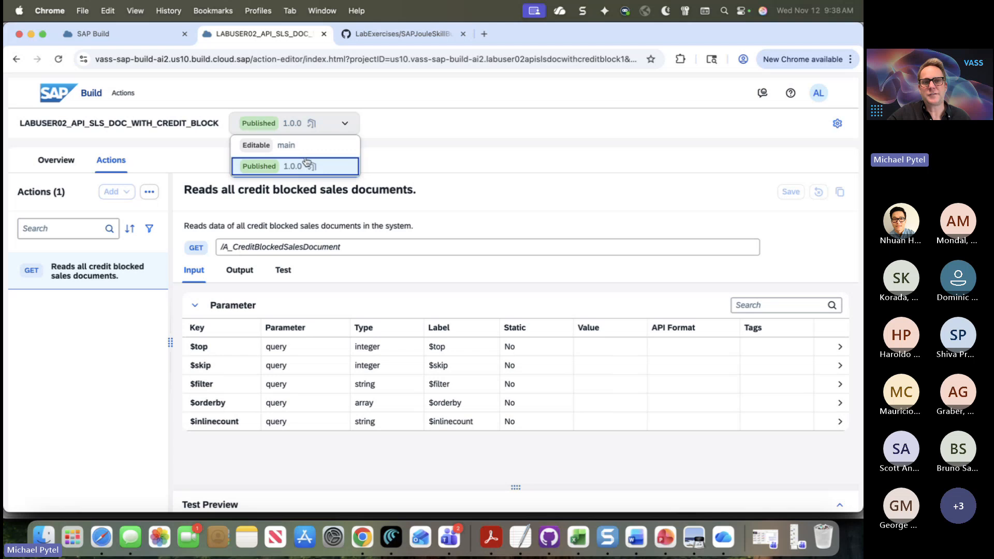
click(438, 194)
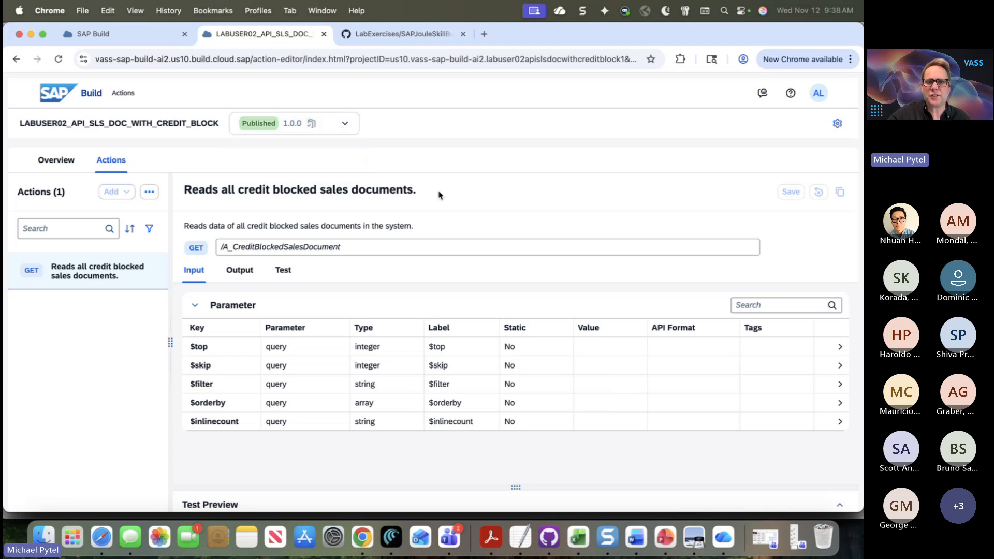
click(323, 34)
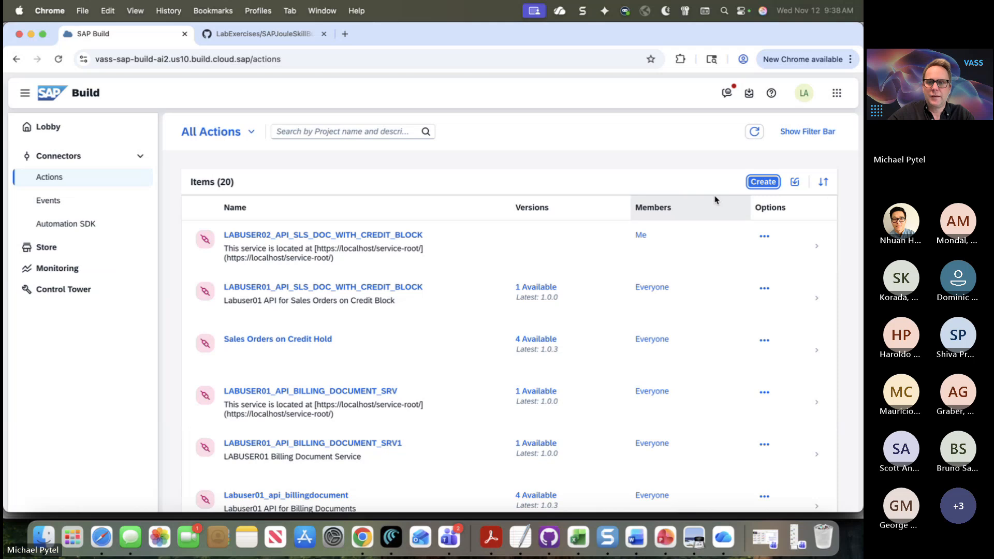
click(754, 132)
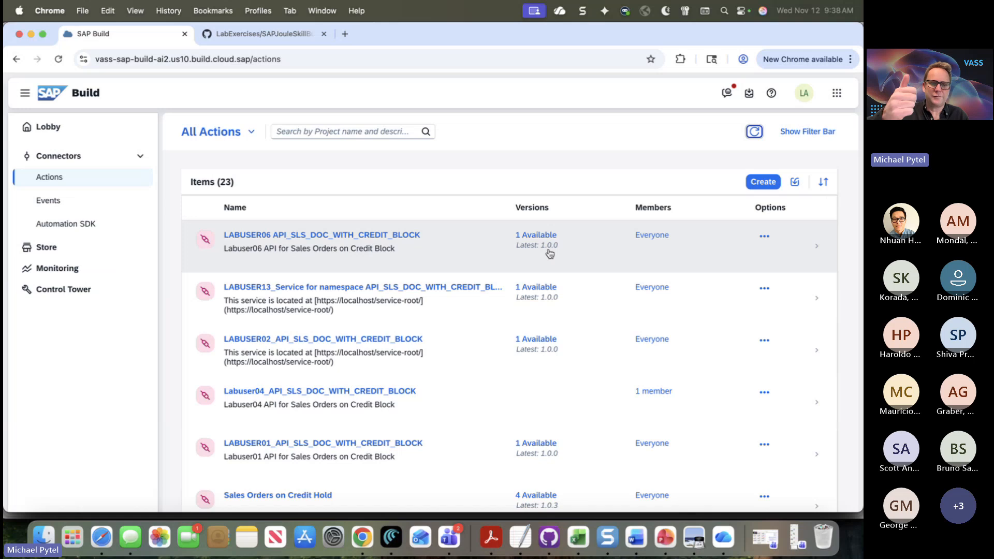
Start a new action project by uploading the API specification file API_BILLING_DOCUMENT_SRV_0001.edmx
click(769, 182)
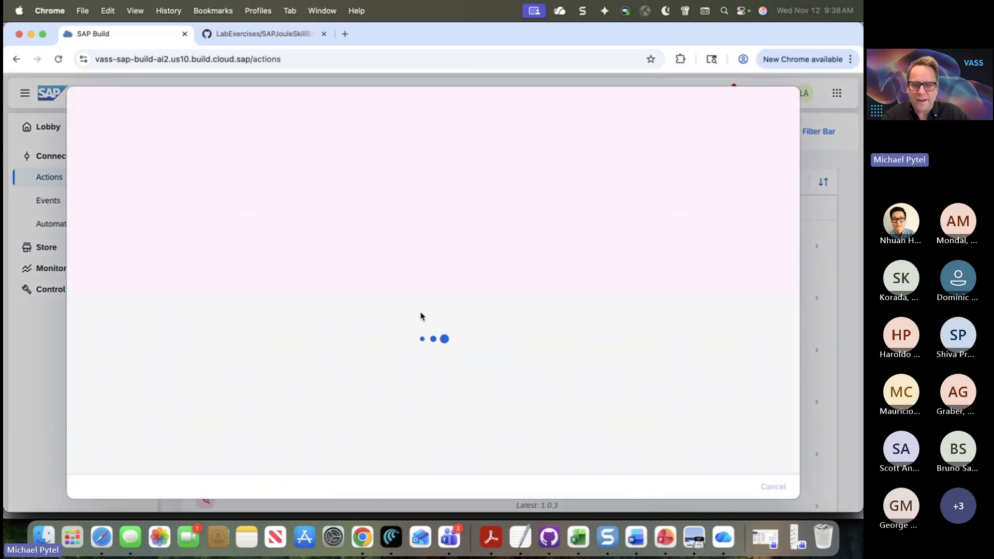
scroll(412, 414, down, 3)
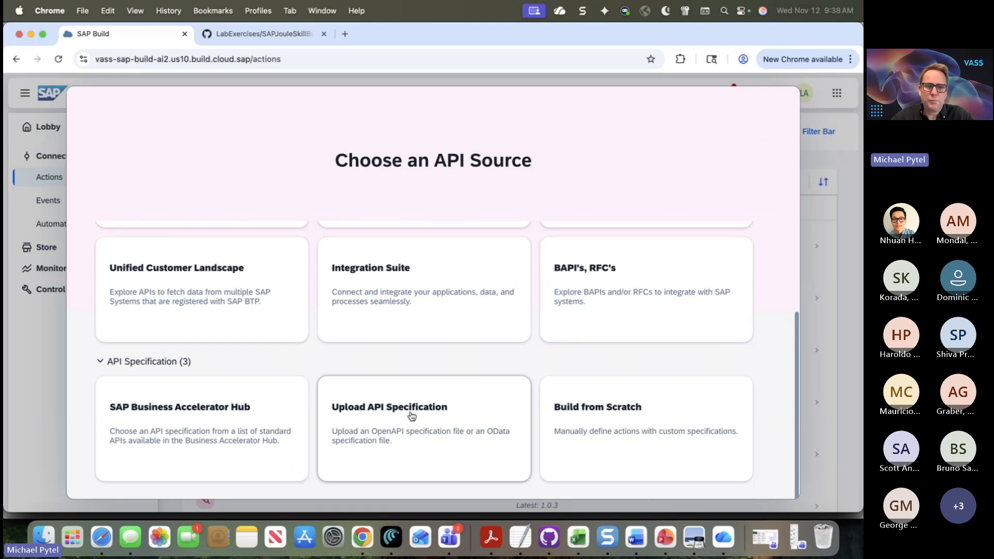
click(412, 415)
click(430, 480)
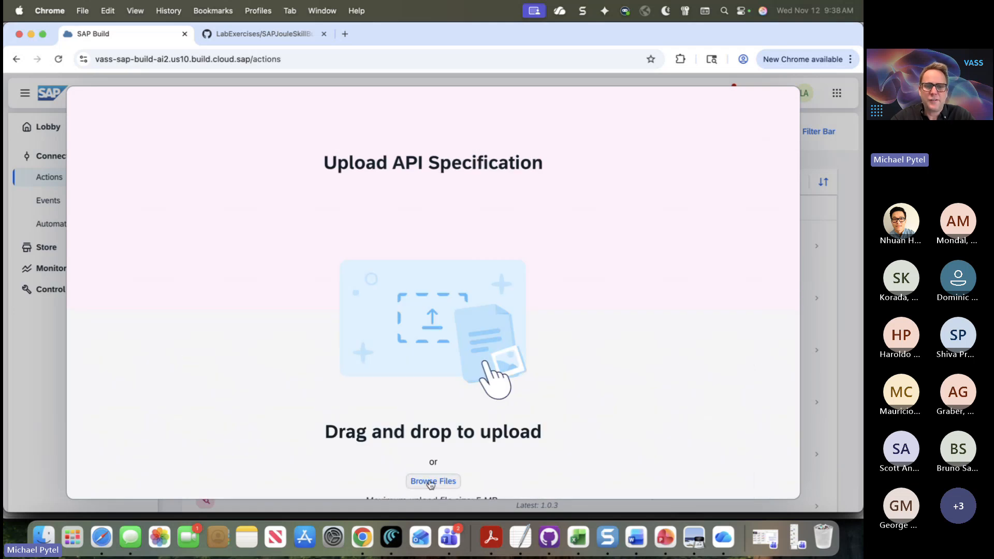
double_click(374, 199)
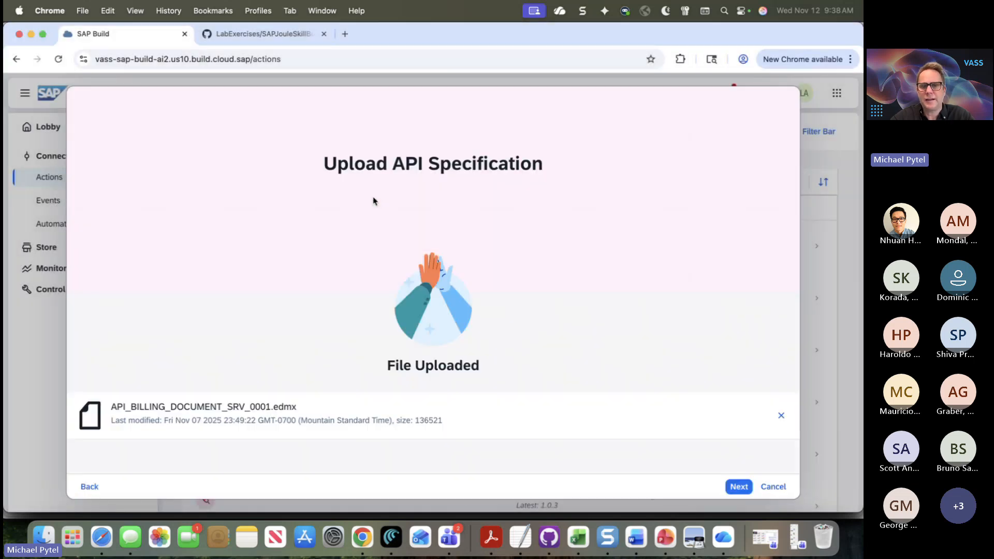
click(733, 488)
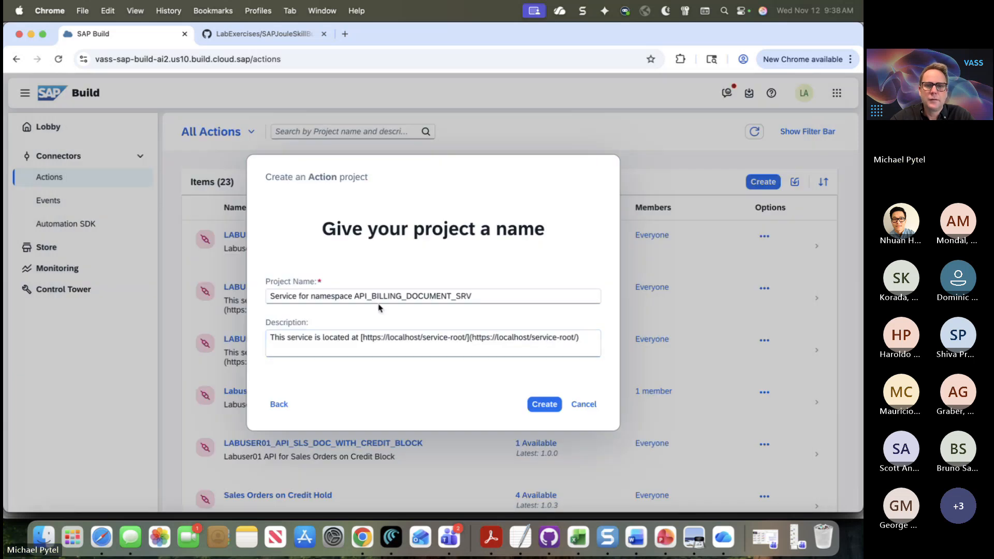
Name the project LABUSER02_API_BILLING_DOCUMENT_SRV, keep the default description, and create it
drag(354, 296, 233, 291)
text(LABUSER02)
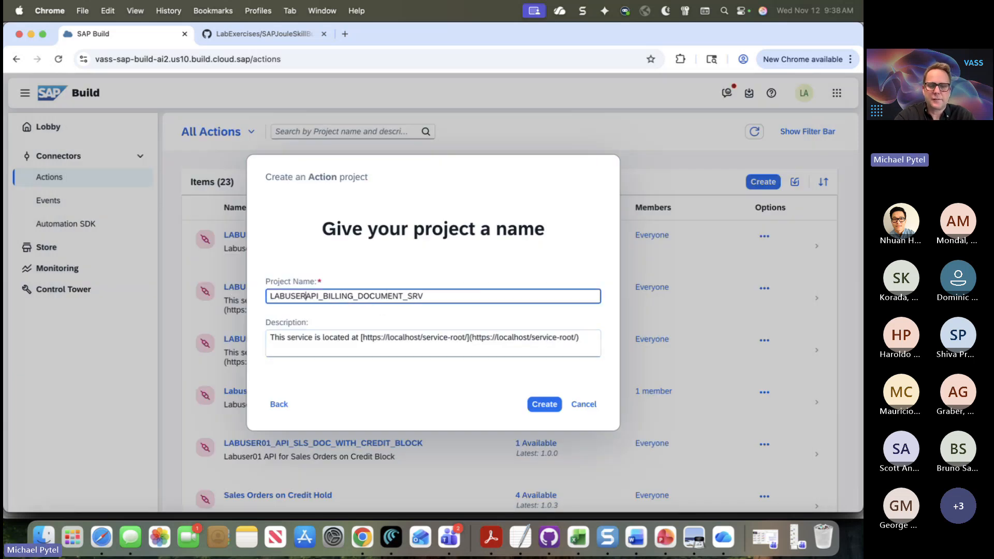
text(_)
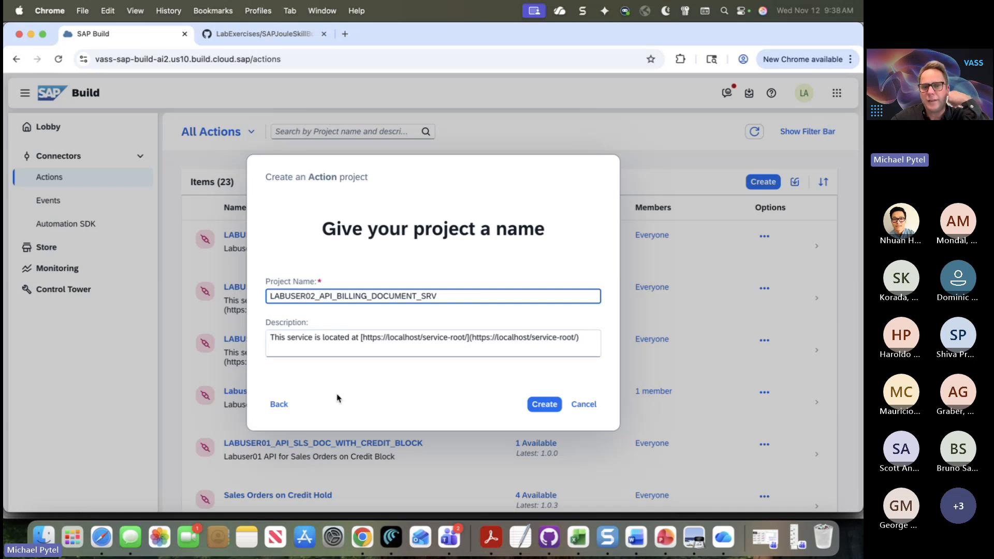
click(546, 405)
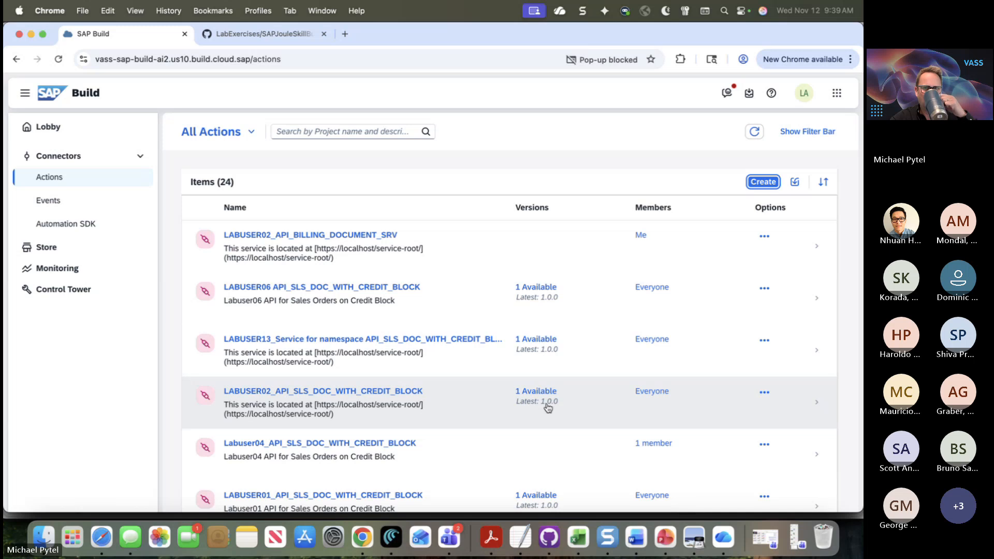
Always allow pop-ups and redirects from the SAP Build site and open the blocked billing document project page
click(631, 59)
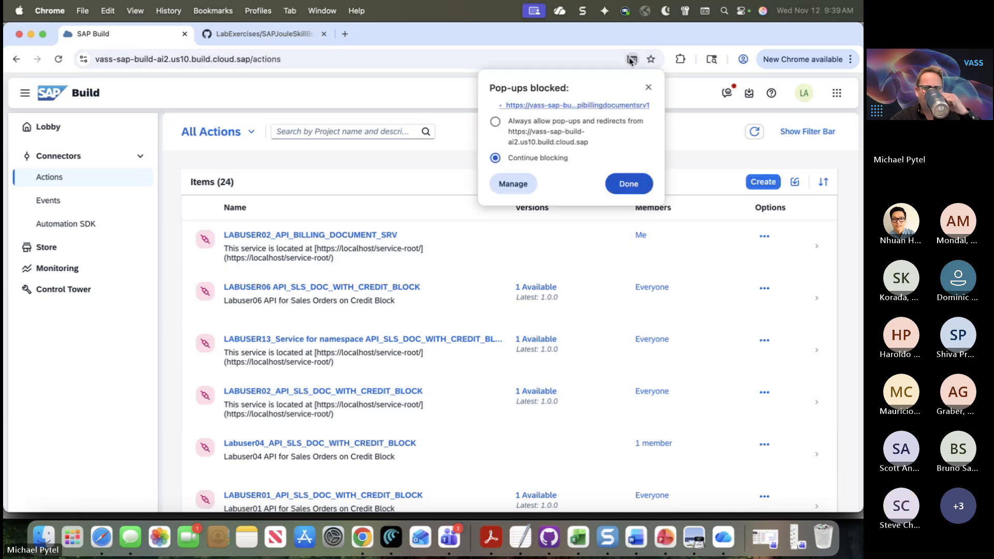
click(538, 129)
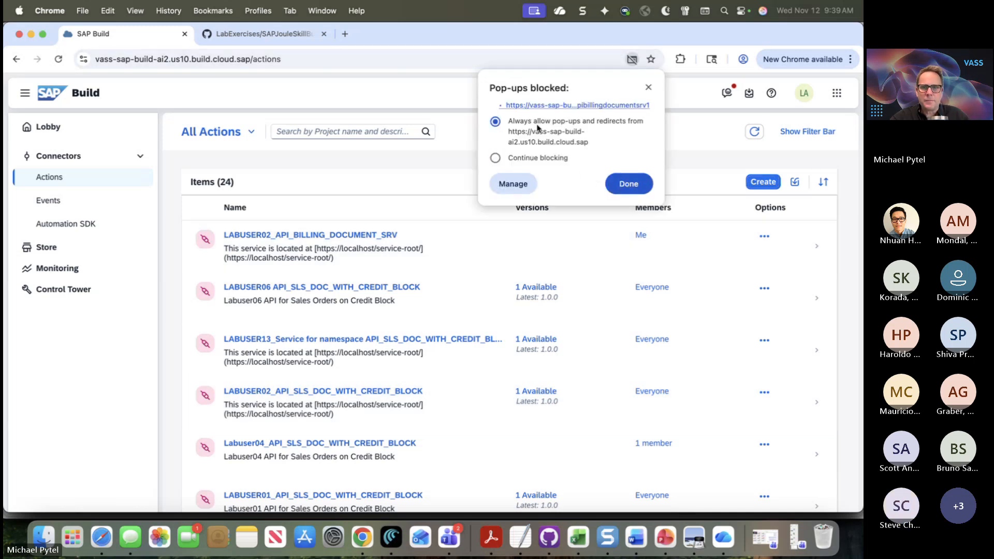
click(572, 106)
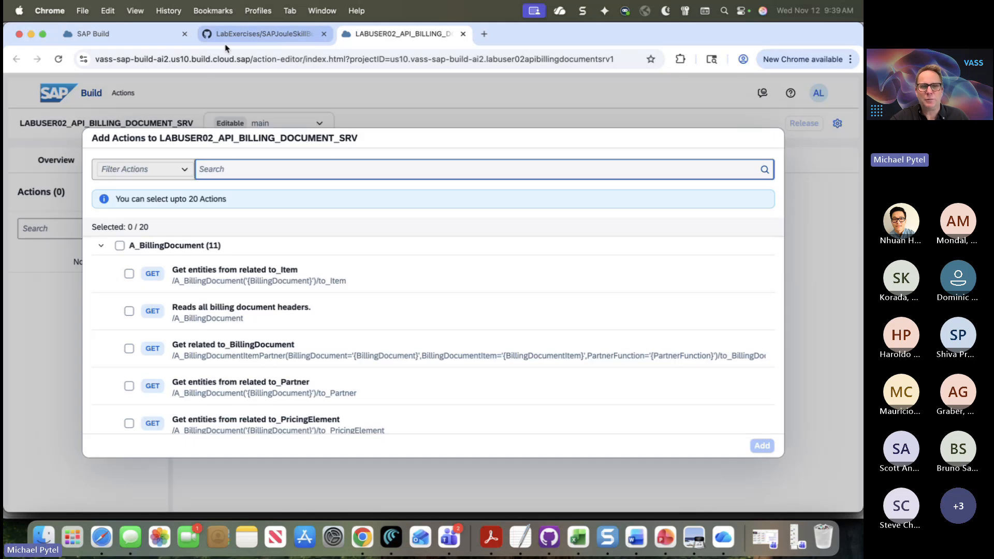
click(147, 34)
click(342, 38)
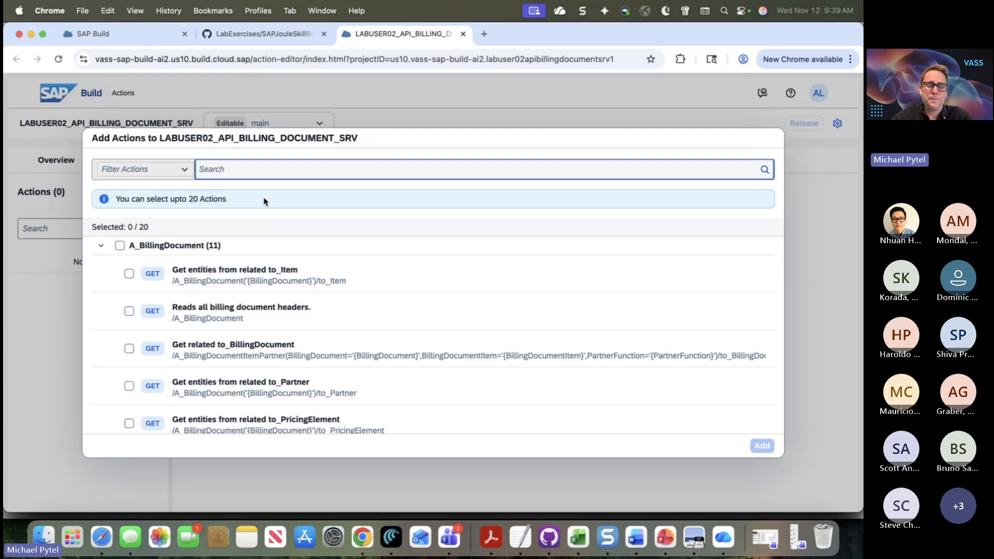
Look through the available billing document actions and filter them to GET only
scroll(268, 306, down, 1)
scroll(268, 306, down, 10)
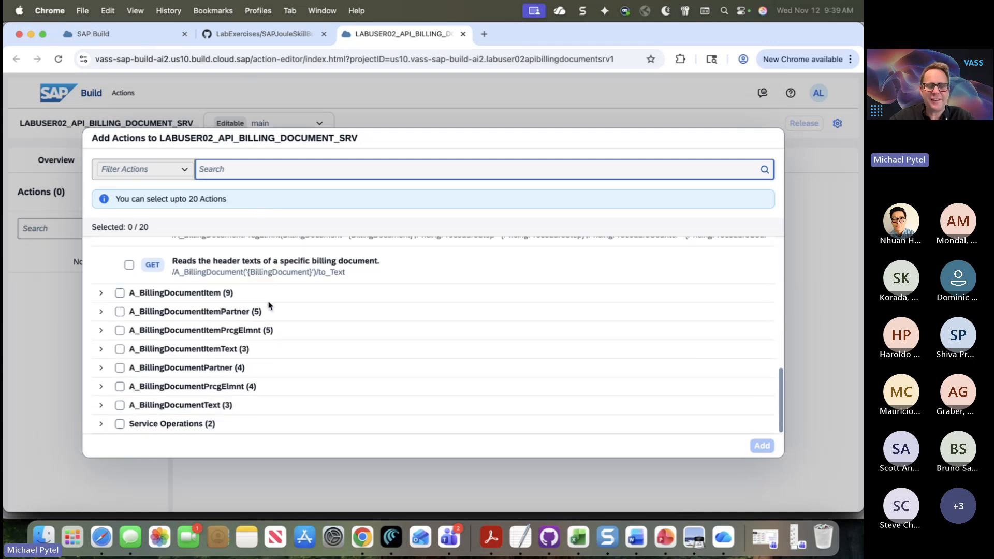
scroll(268, 305, up, 9)
scroll(268, 305, up, 2)
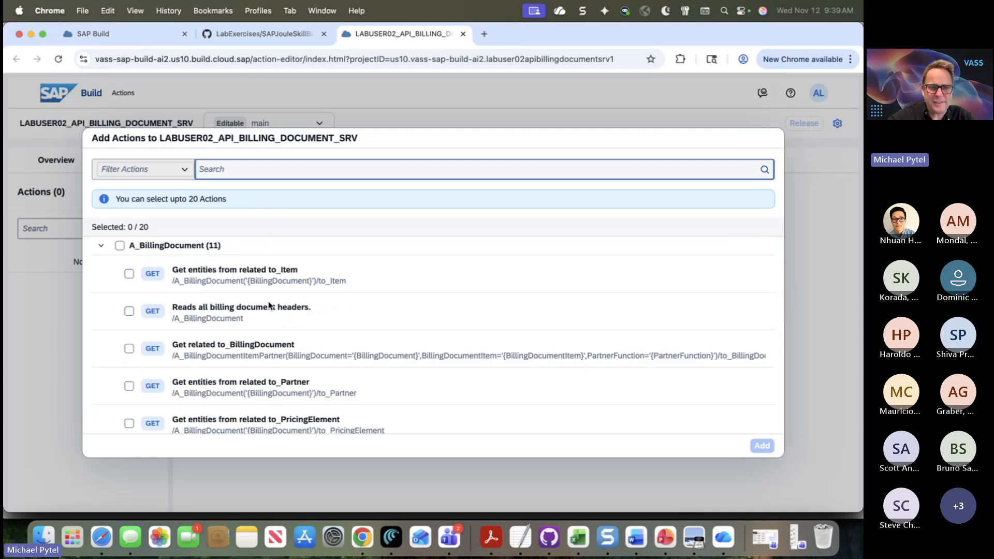
click(186, 173)
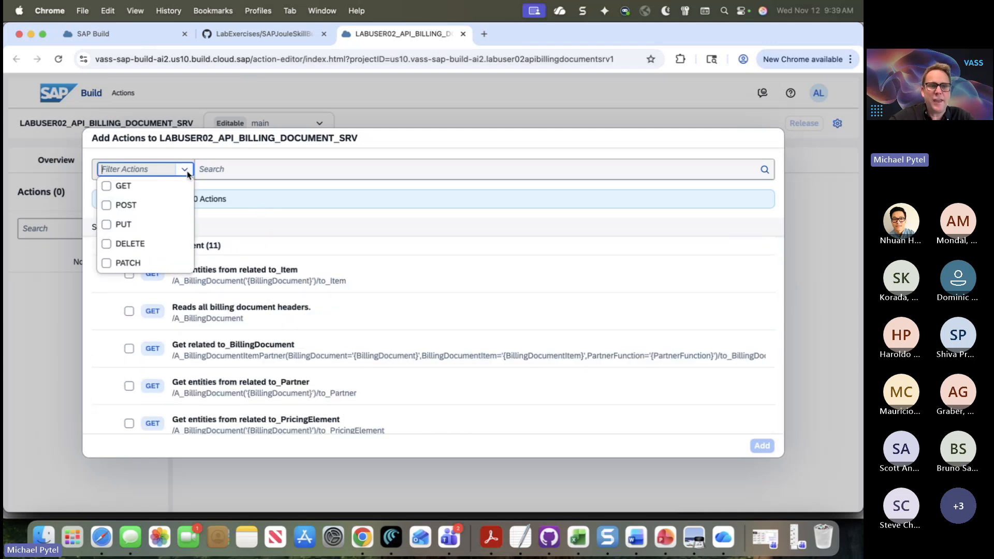
click(110, 187)
click(259, 176)
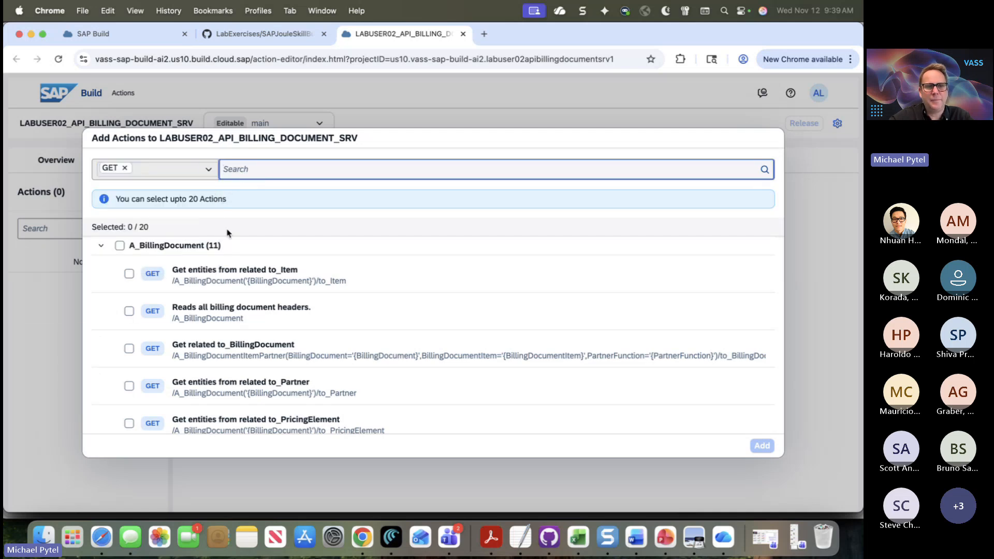
Switch to the Word lab guide and read the instructions for which billing document action to add
key(super+Tab)
scroll(397, 330, down, 10)
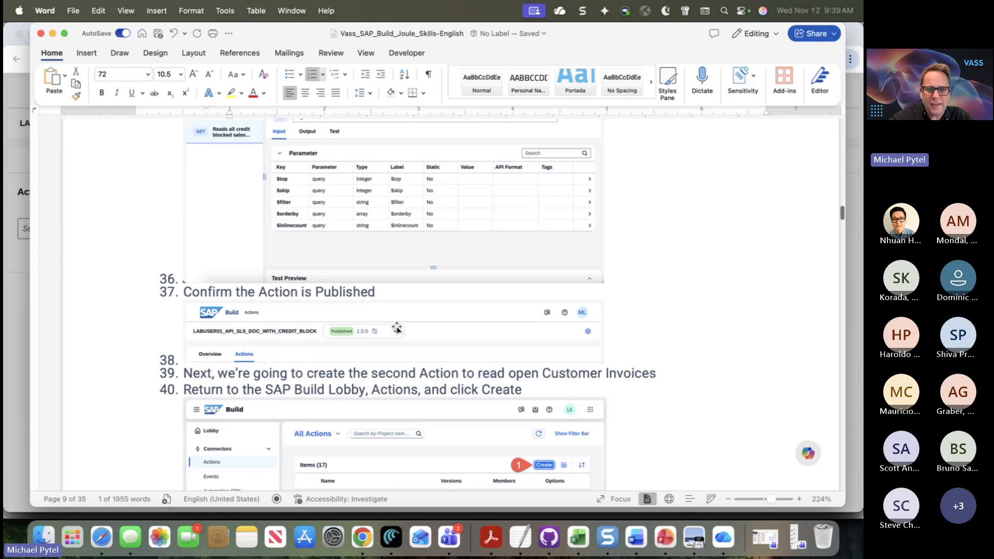
scroll(397, 330, down, 15)
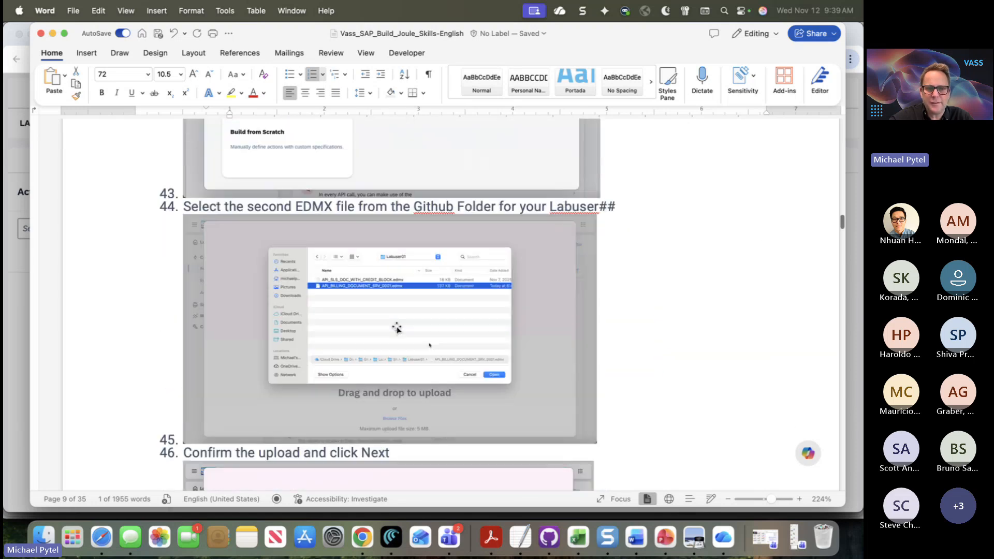
scroll(396, 329, up, 5)
scroll(396, 329, down, 15)
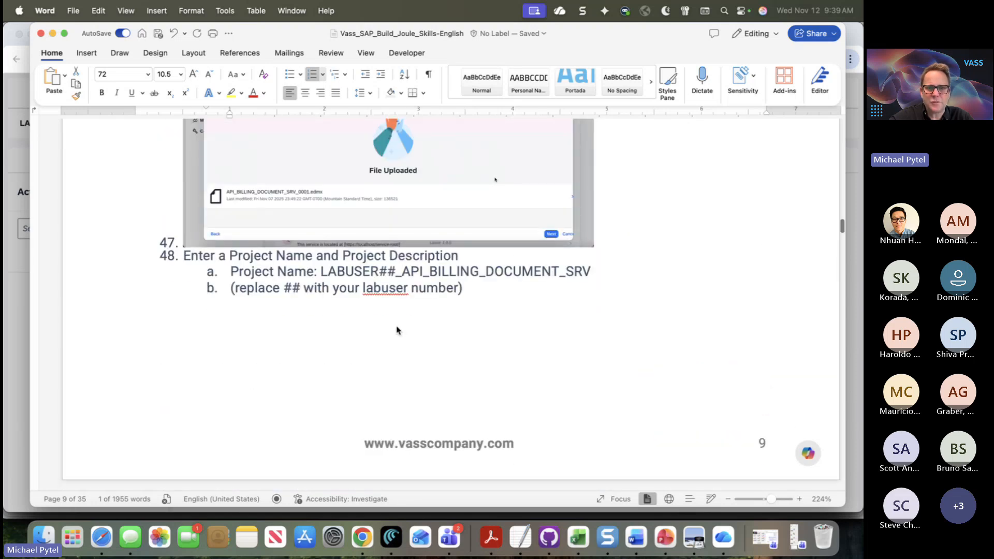
scroll(396, 328, down, 6)
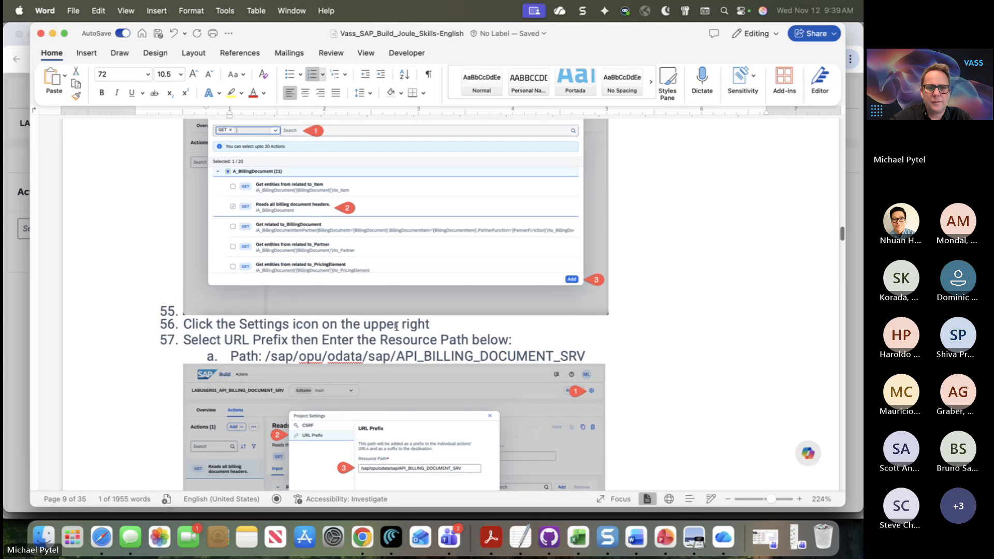
scroll(397, 328, up, 4)
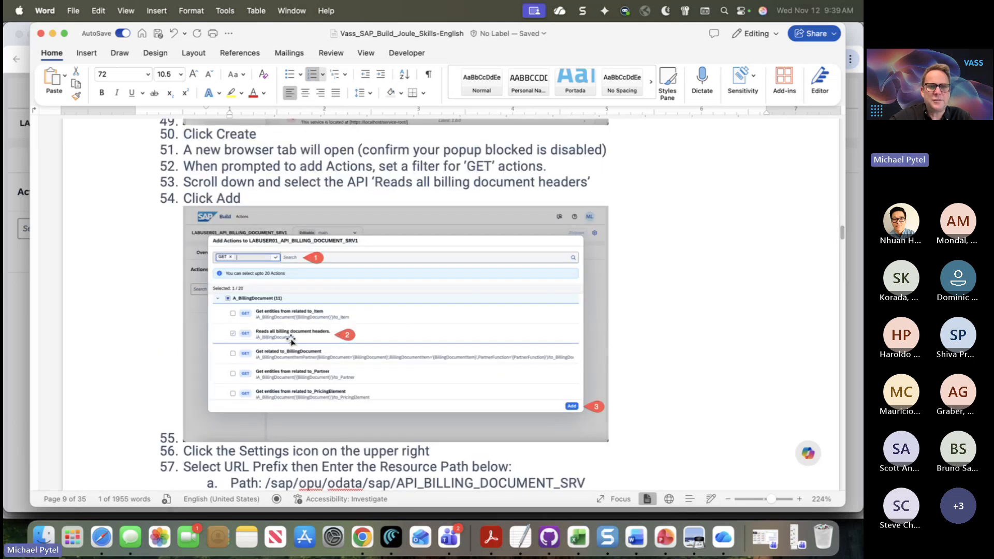
Switch to Chrome and add the "Reads all billing document headers." action to the project
key(super+Tab)
click(129, 311)
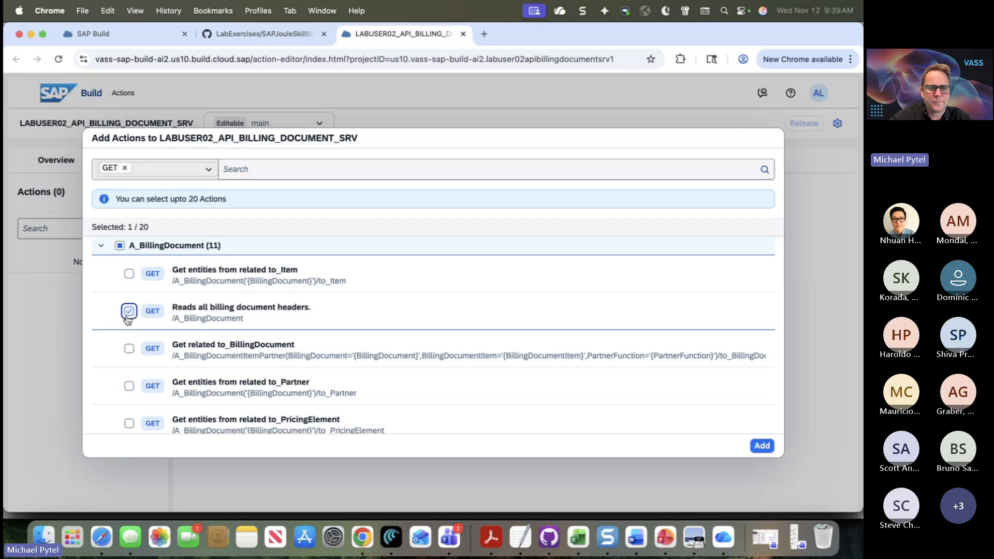
click(761, 446)
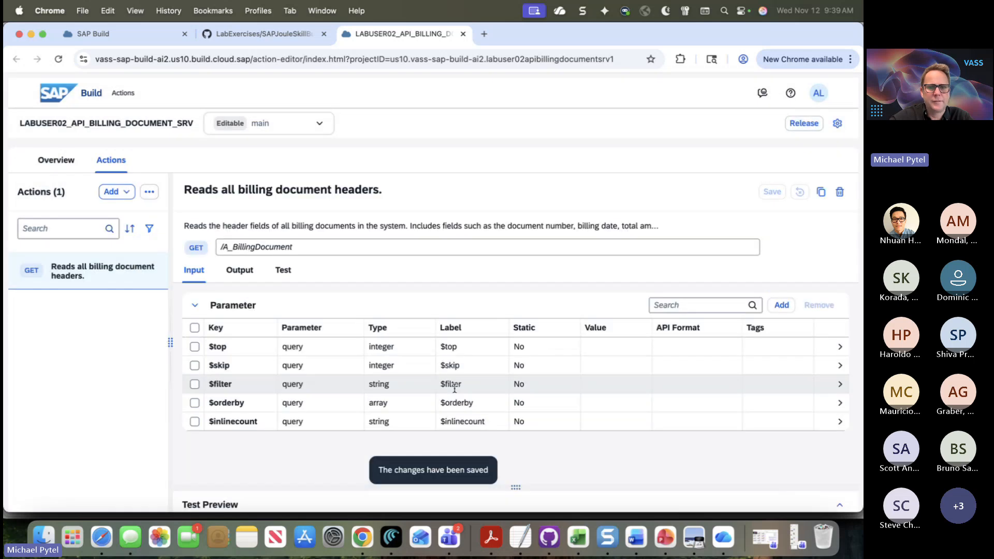
Open the project's URL Prefix settings, and copy the resource path /sap/opu/odata/sap/API_BILLING_DOCUMENT_SRV from the Word lab guide
click(837, 123)
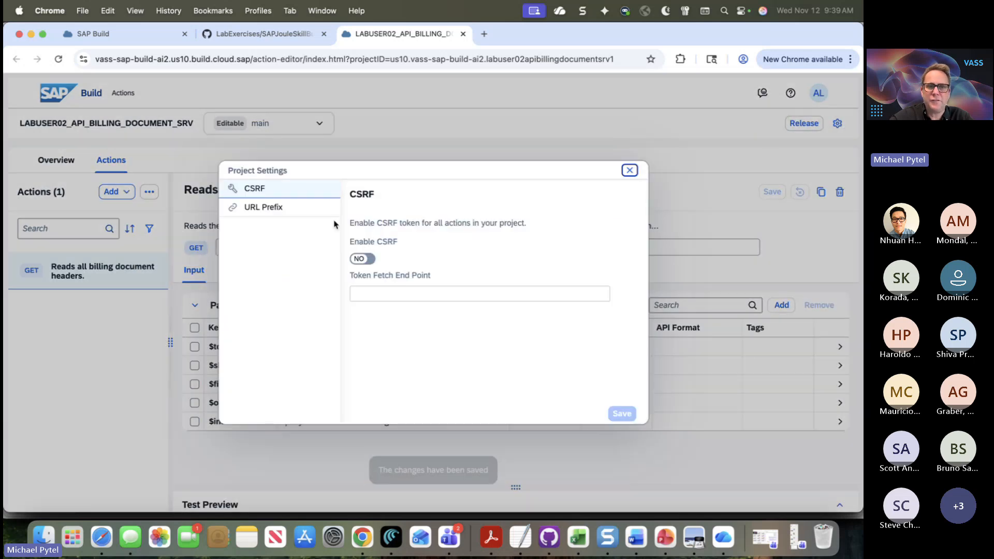
click(263, 207)
key(super+Tab)
scroll(466, 358, down, 3)
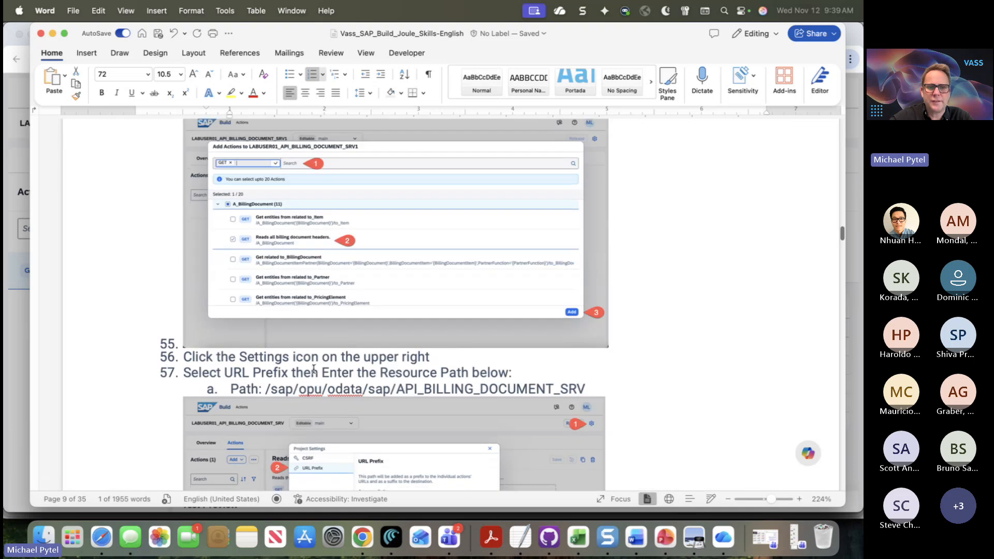
mouse_move(261, 389)
mouse_down()
mouse_move(585, 389)
mouse_move(267, 387)
mouse_up()
key(super+c)
click(585, 389)
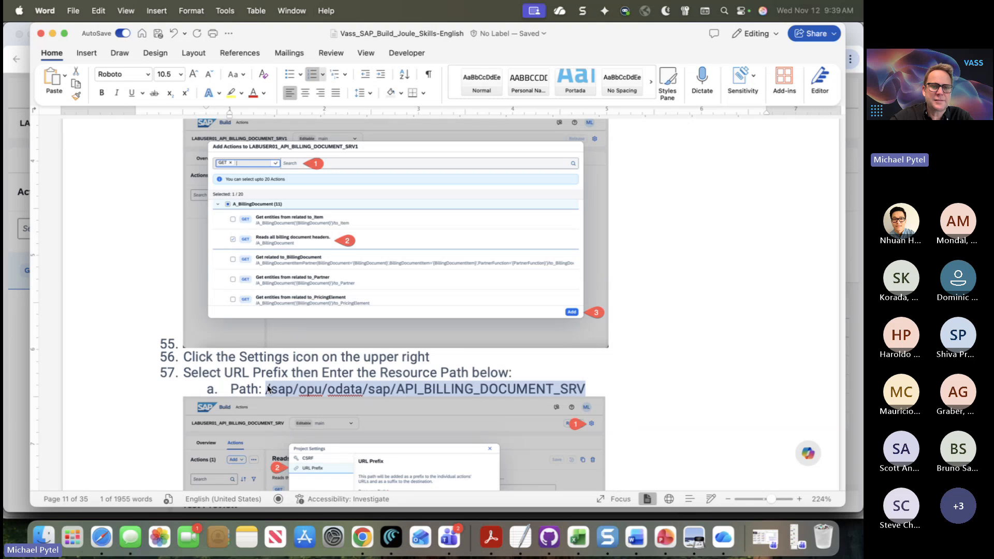
Switch to Chrome, set the project's resource path to /sap/opu/odata/sap/API_BILLING_DOCUMENT_SRV, and save the settings
key(super+Tab)
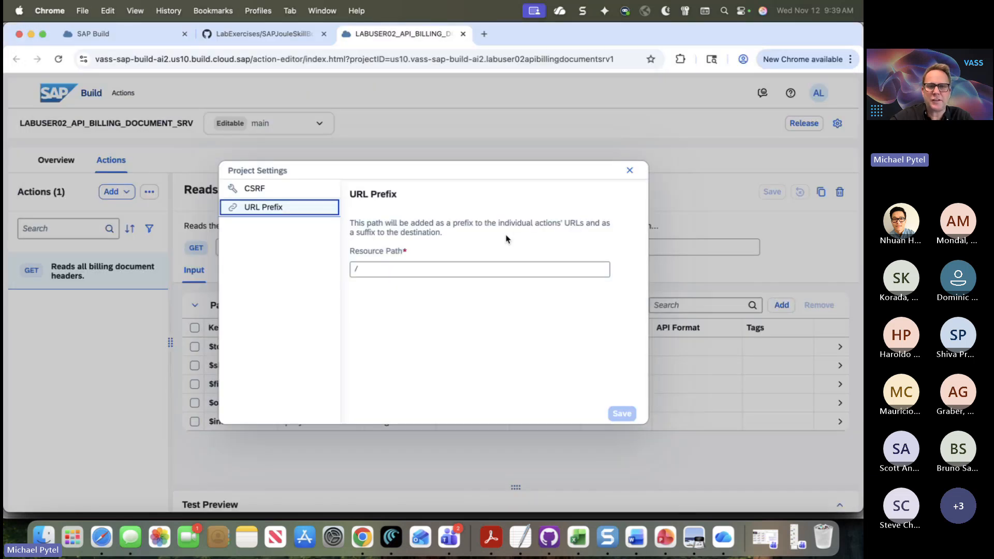
click(496, 271)
key(super+v)
click(621, 413)
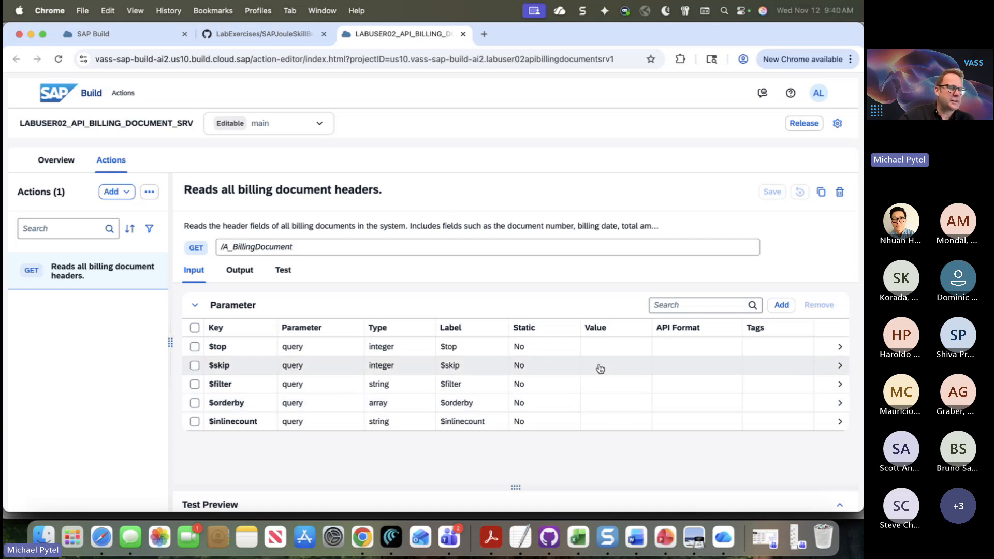
Switch to the Word lab guide and read the instructions for adding a new input field to the billing document action
key(super+Tab)
scroll(540, 409, down, 5)
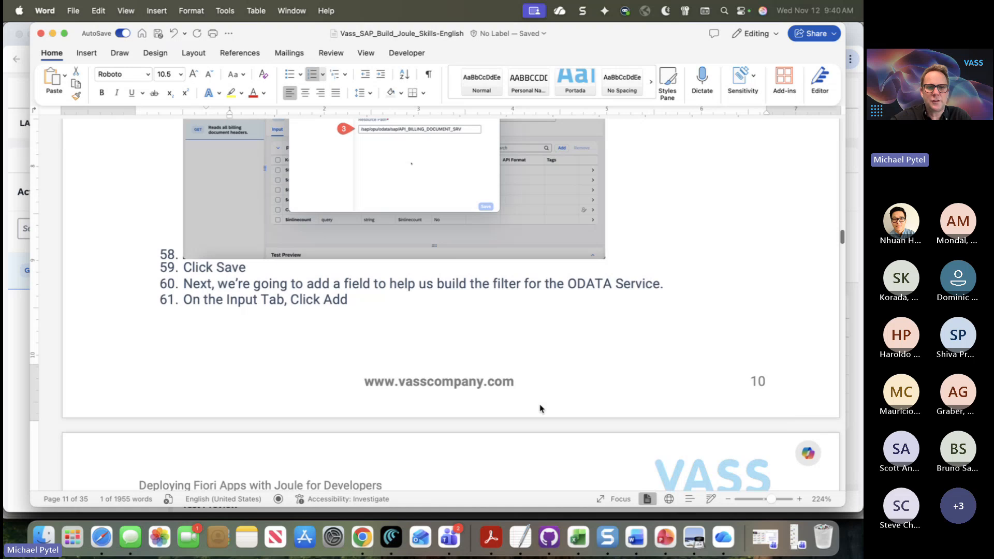
scroll(540, 409, down, 6)
scroll(540, 409, up, 1)
scroll(539, 406, down, 1)
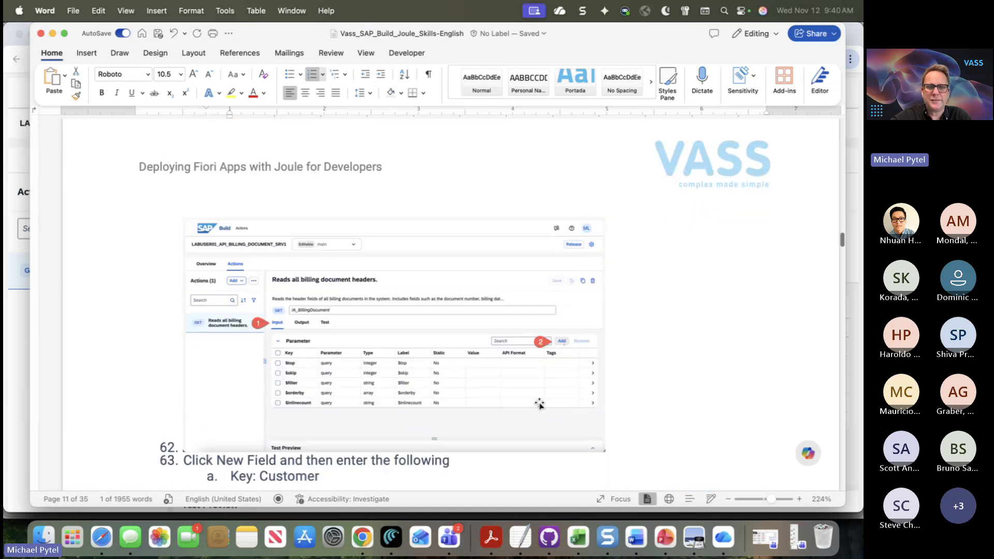
scroll(540, 404, down, 2)
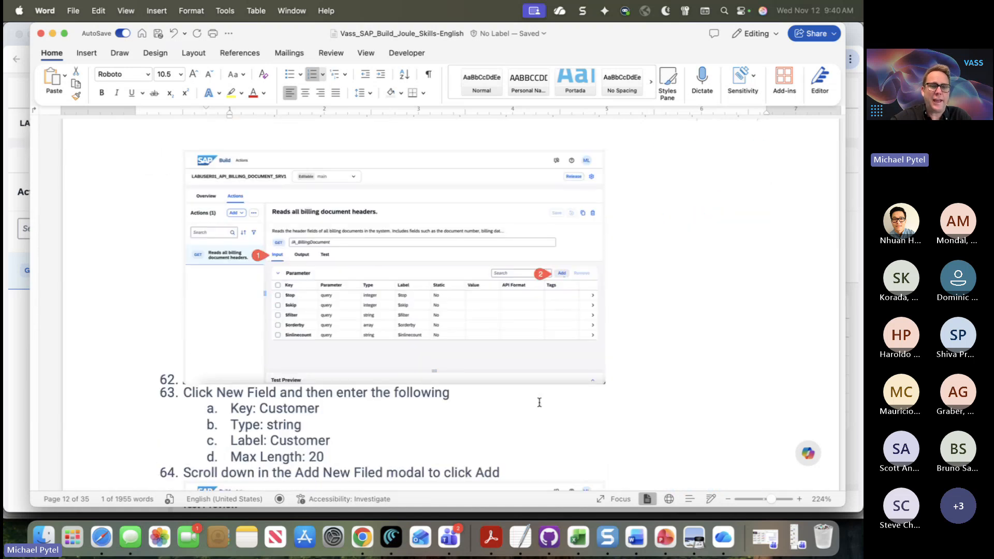
Review the new-field instructions in the Word lab guide and copy the key name Customer
key(super+Tab)
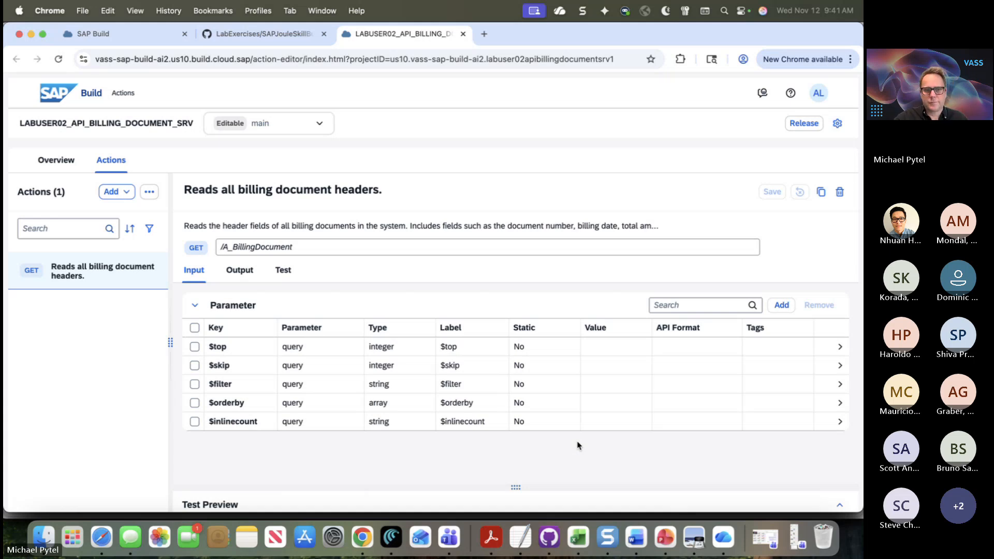
key(super+Tab)
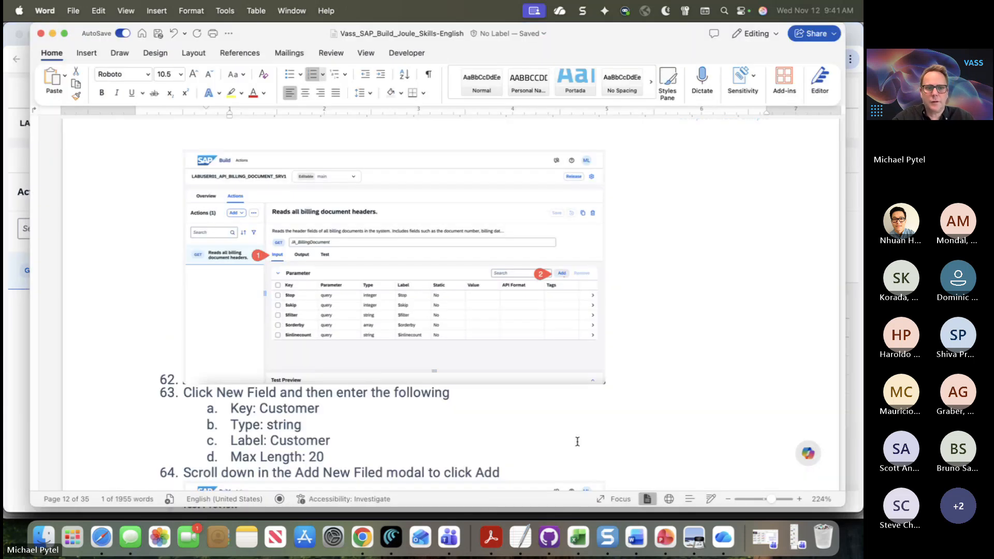
scroll(574, 439, down, 5)
scroll(432, 340, down, 5)
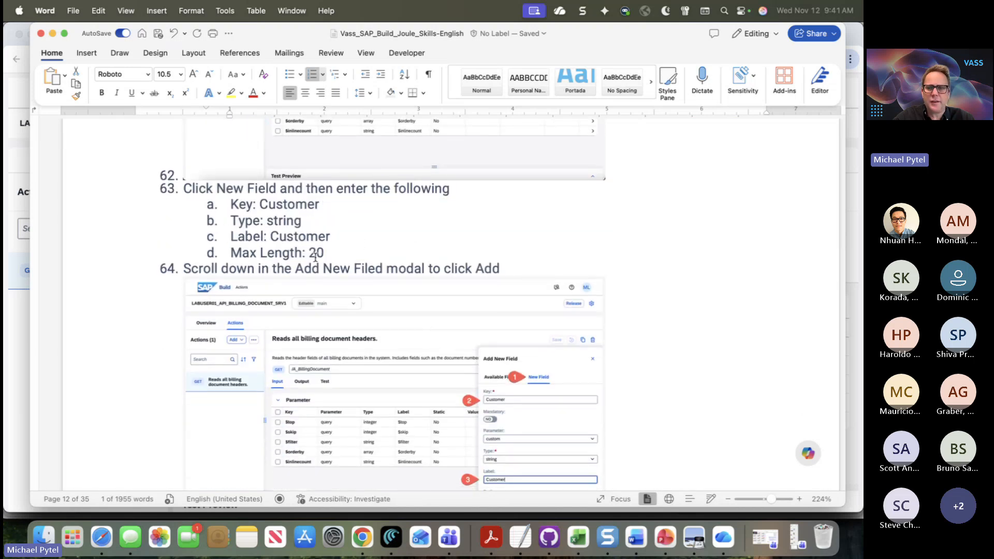
scroll(364, 287, down, 20)
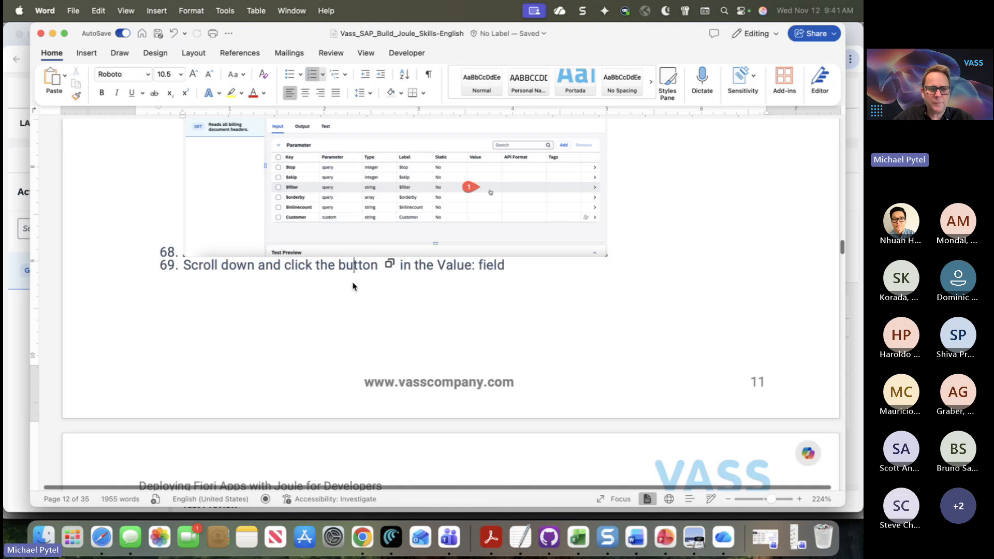
scroll(352, 287, up, 20)
scroll(353, 283, down, 8)
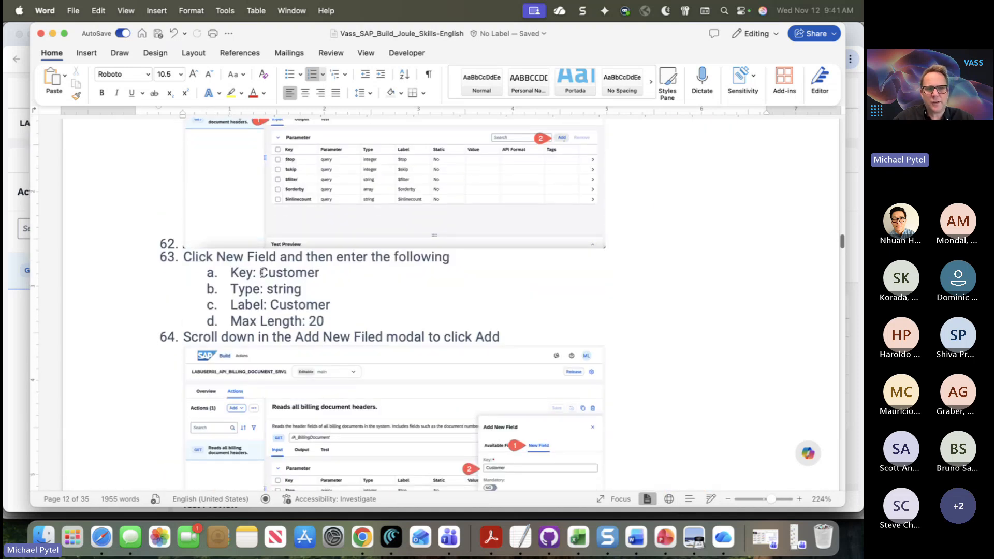
drag(260, 273, 319, 277)
key(ctrl+c)
Switch to Chrome and start a new input field for the billing document action with the key Customer
key(super+Tab)
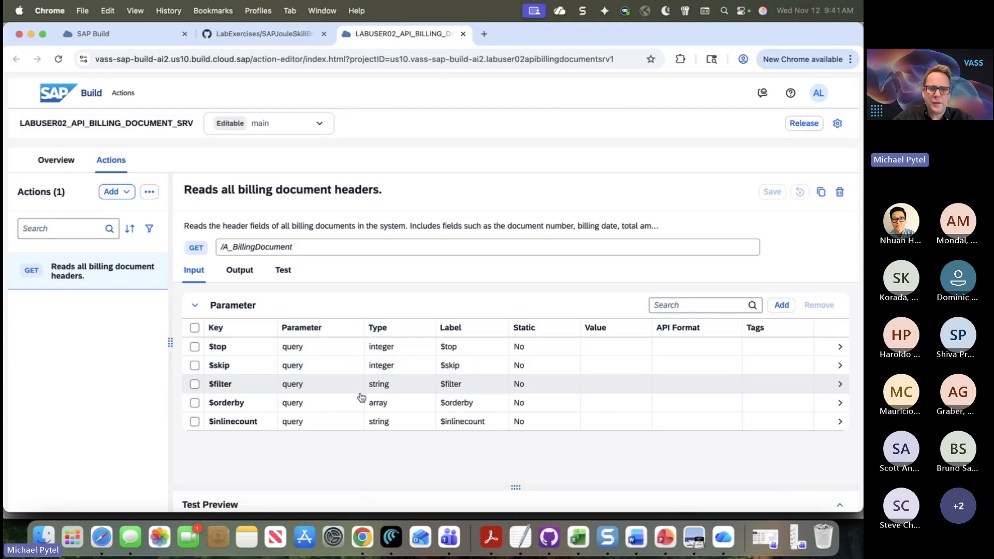
click(781, 305)
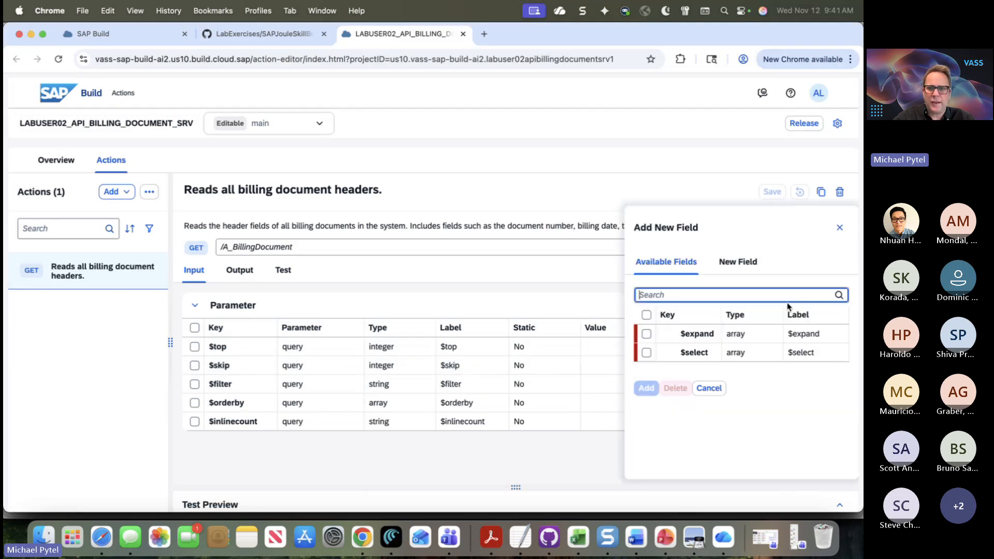
click(737, 261)
click(703, 304)
key(ctrl+v)
key(Tab)
key(Tab)
key(Tab)
key(Tab)
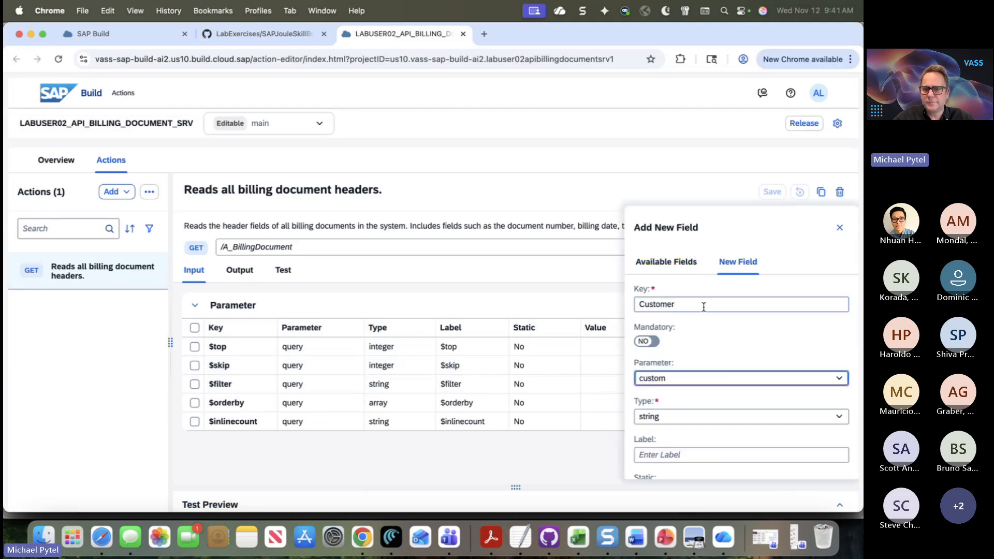
Set the new field's label to Customer and add the field to the action's input parameters
key(super+v)
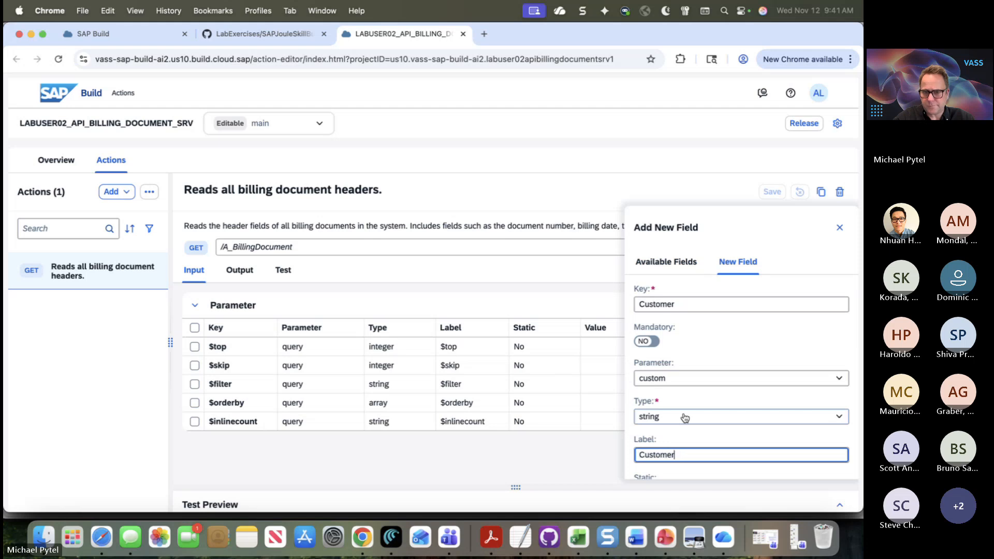
scroll(684, 421, down, 3)
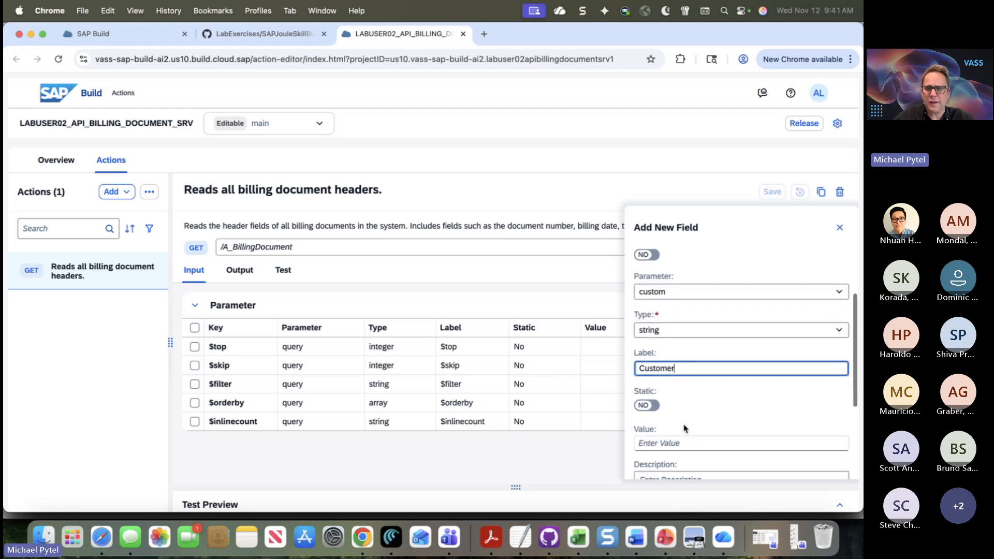
scroll(685, 429, up, 3)
scroll(691, 437, down, 1)
scroll(691, 438, down, 5)
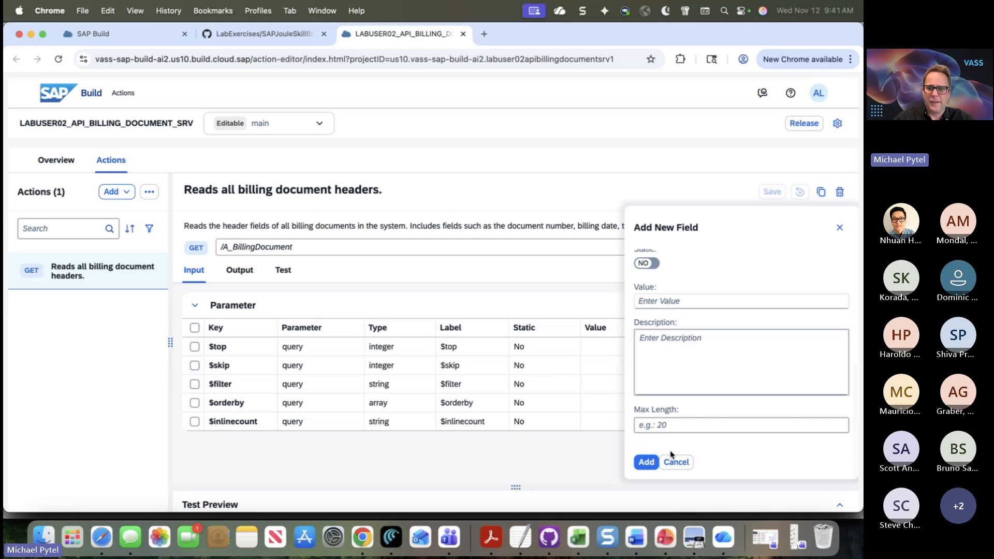
click(646, 461)
Switch to the Word lab guide and read the instructions for applying the filter to the $filter parameter
key(super+Tab)
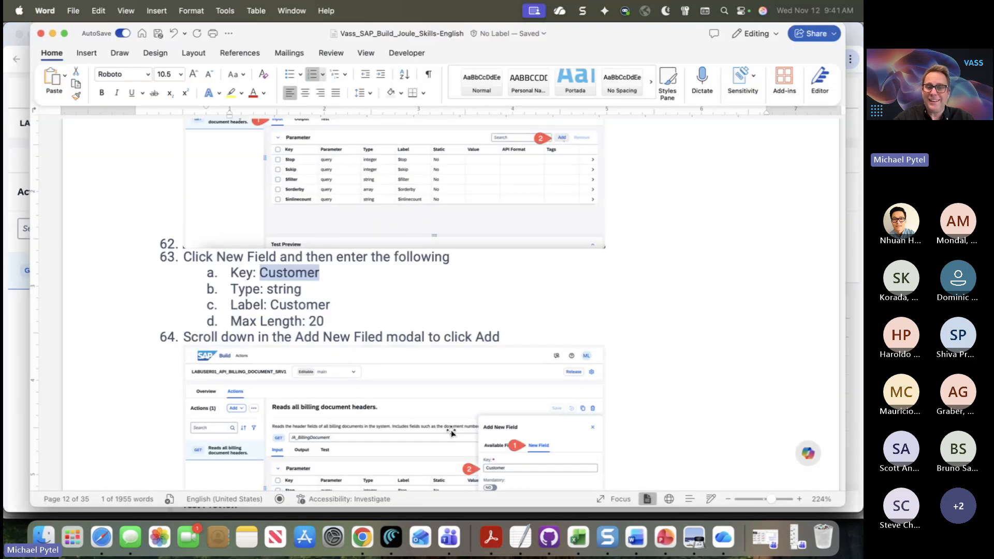
scroll(450, 420, down, 5)
scroll(450, 420, down, 5)
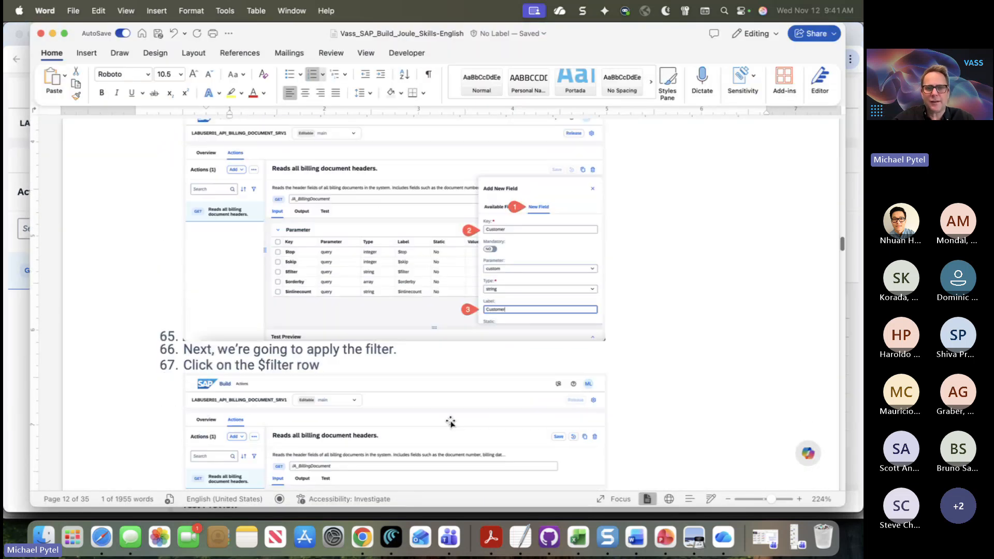
scroll(450, 421, down, 5)
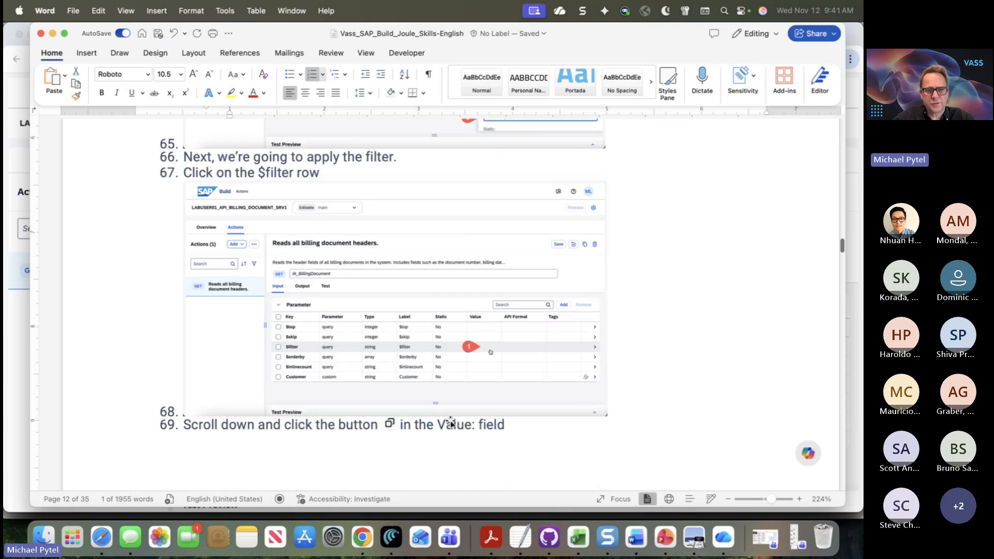
Switch to Chrome and open the filter condition editor for the value of the $filter parameter
key(super+Tab)
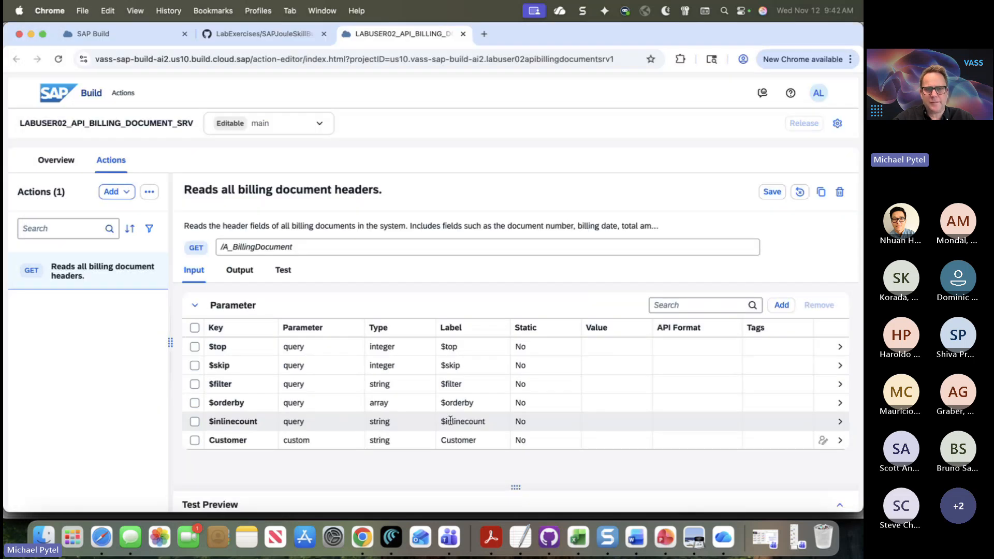
click(612, 385)
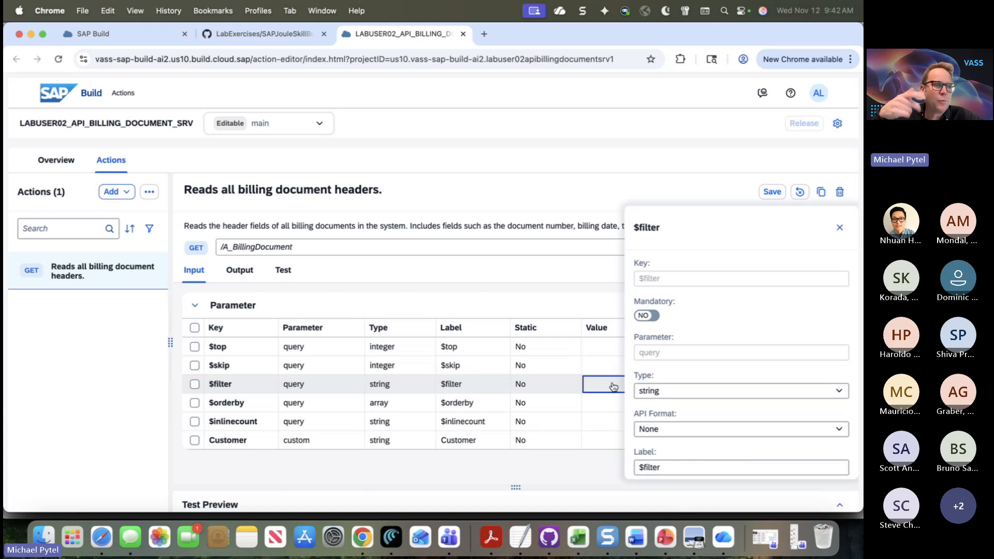
scroll(705, 412, down, 3)
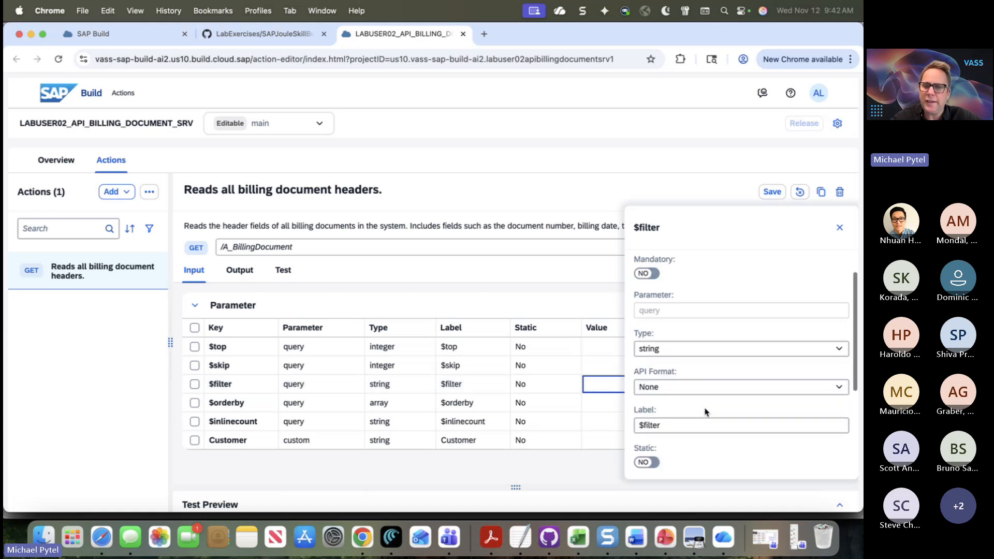
scroll(705, 412, down, 2)
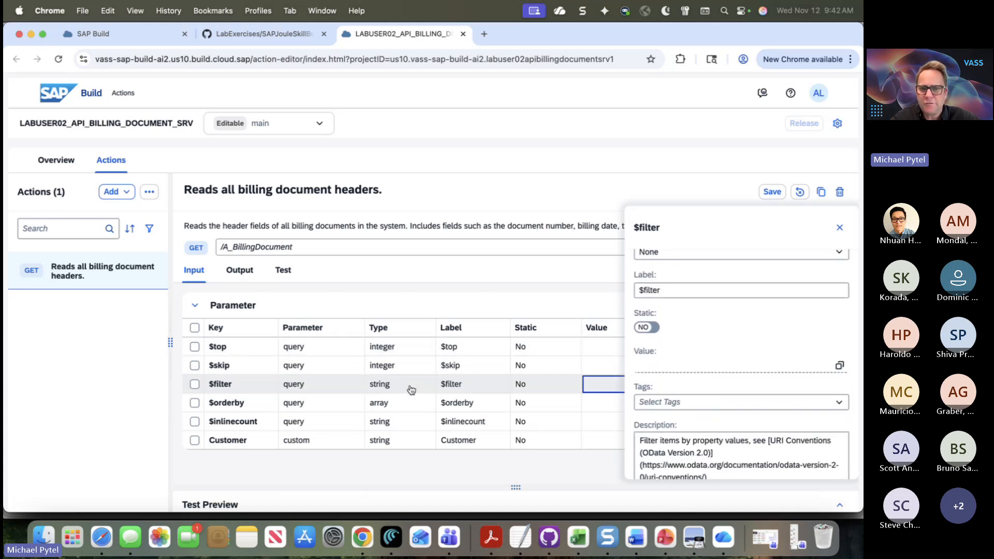
click(839, 365)
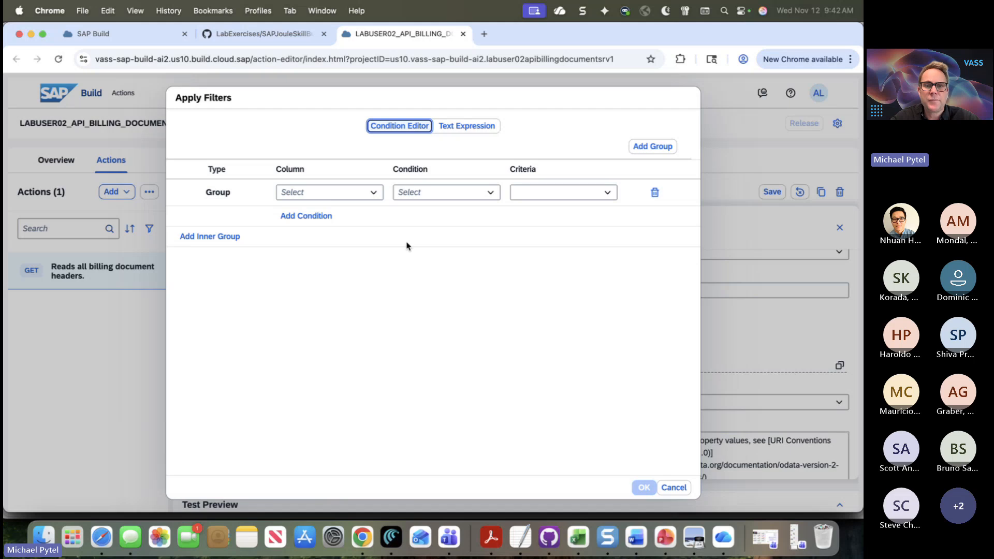
Define the filter condition SoldToParty equal to ${Customer} and apply it to the $filter parameter
click(377, 197)
text(SoldToParty)
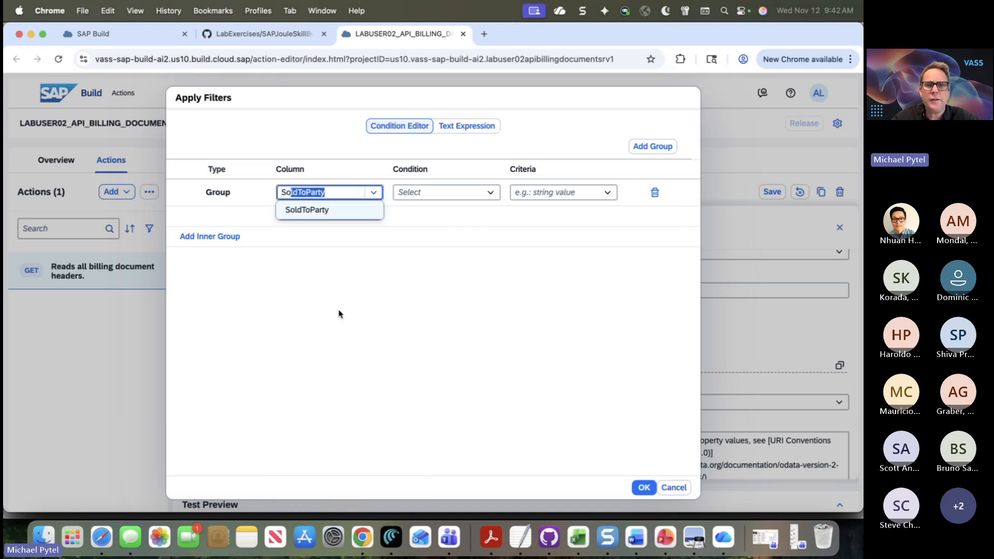
click(340, 215)
click(445, 195)
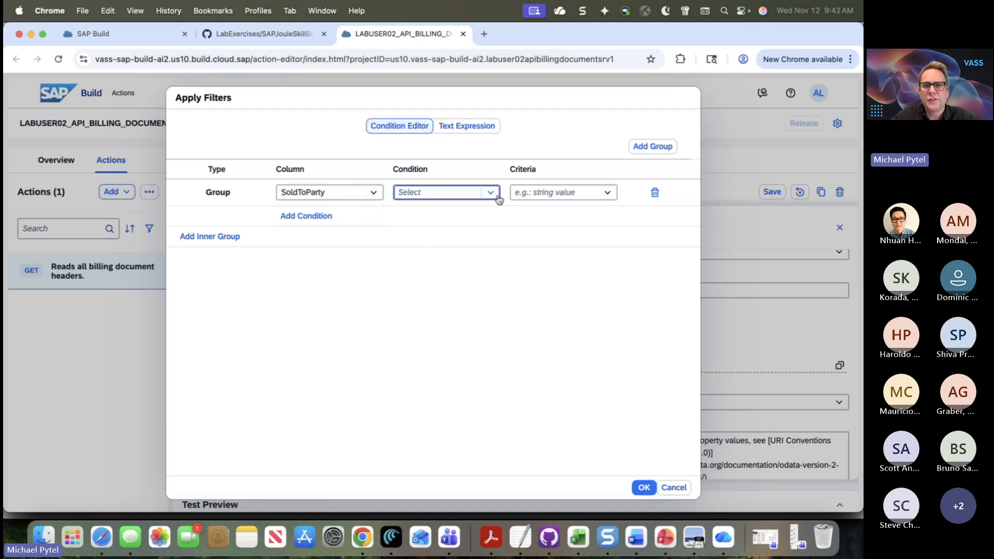
click(491, 196)
click(466, 211)
click(599, 196)
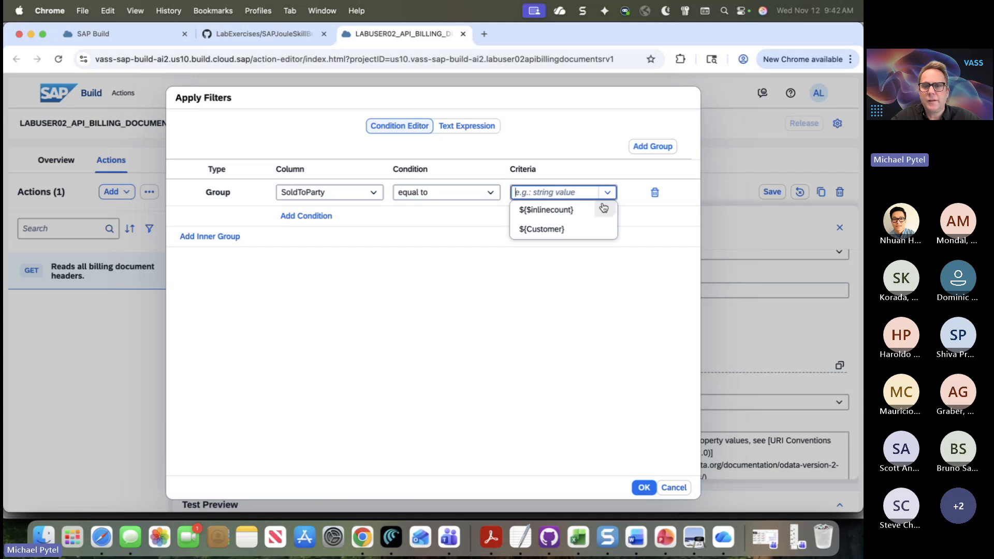
click(584, 232)
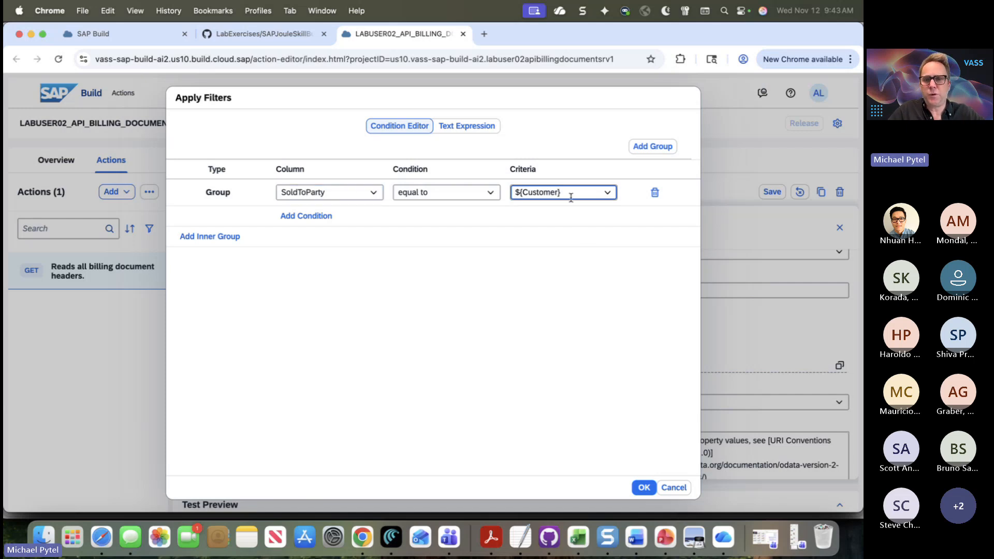
click(643, 486)
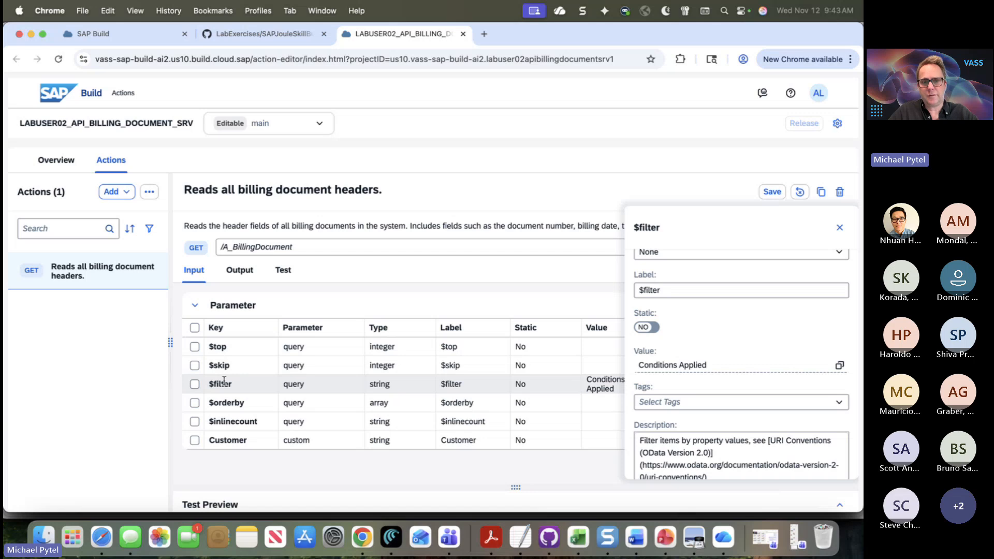
Open the billing document action's test settings and choose S4HANACUST_API as the destination
click(248, 273)
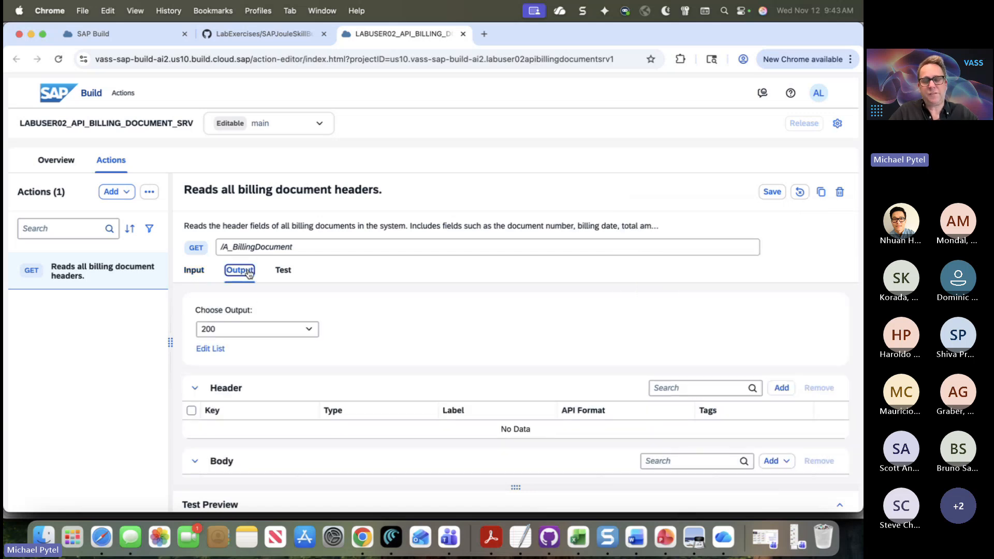
click(284, 272)
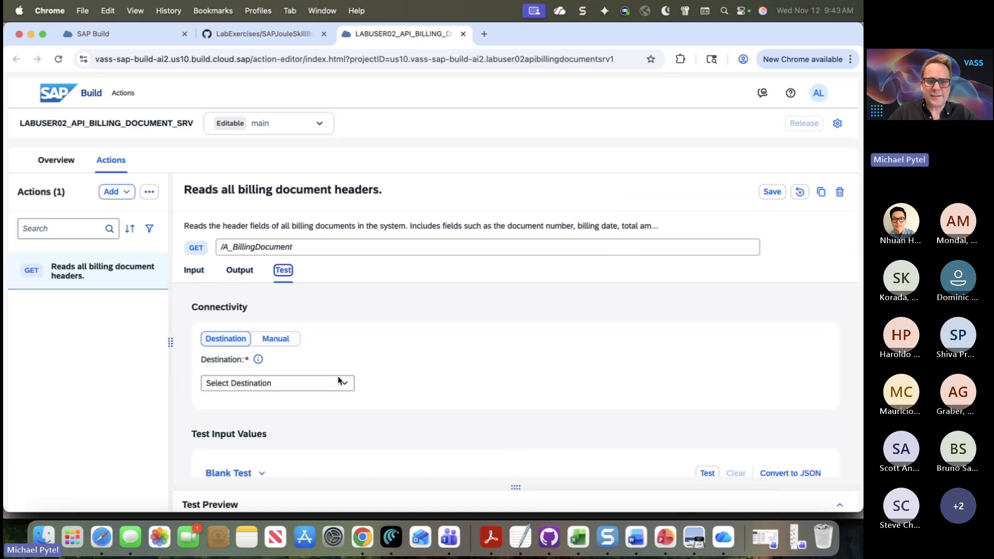
click(344, 383)
click(313, 330)
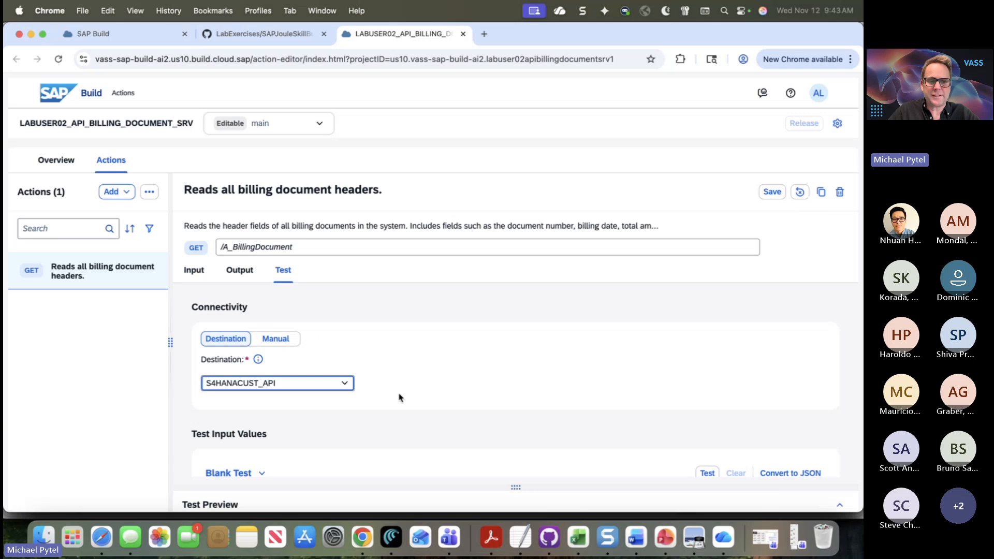
Enter the customer number as the test value for the Customer parameter
scroll(399, 395, down, 5)
scroll(399, 397, down, 3)
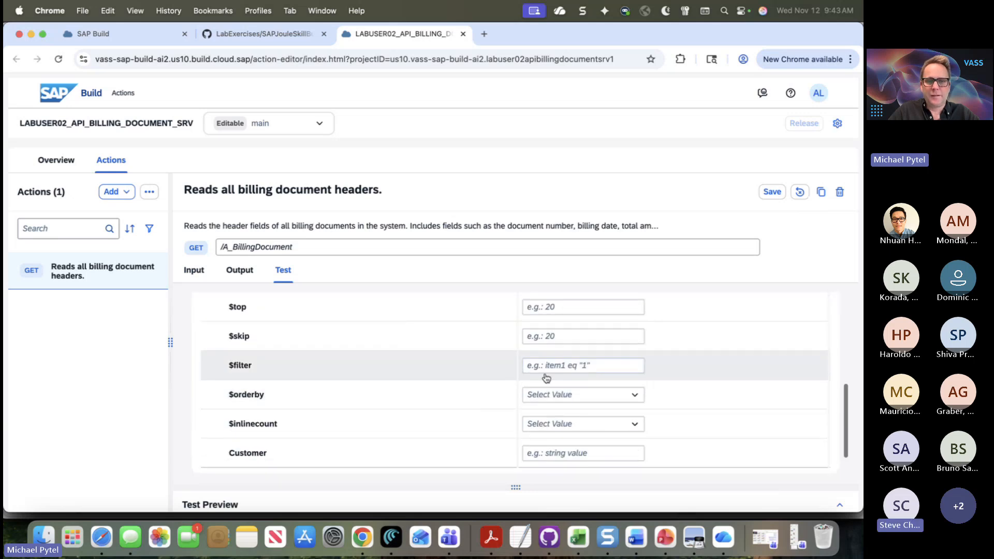
scroll(549, 370, down, 1)
click(549, 429)
text(1717)
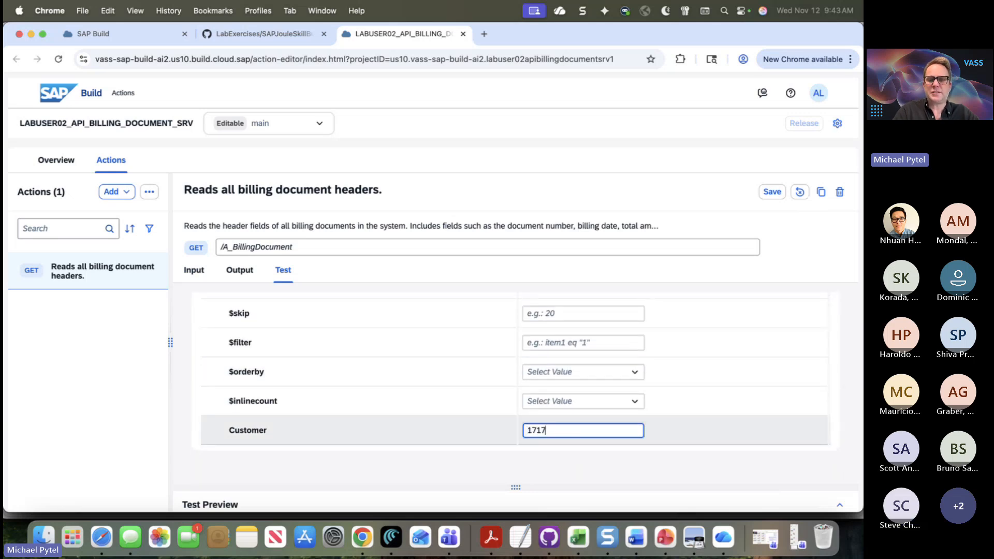
key(BackSpace)
text(000)
key(BackSpace)
text(005)
scroll(580, 396, down, 1)
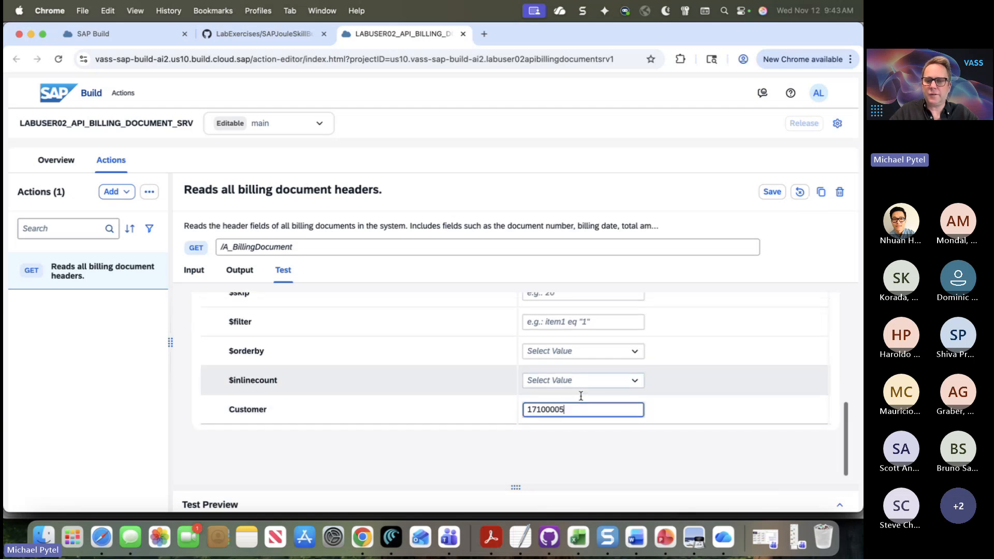
Run the action test and examine the sold-to party and billing document fields in the response
scroll(580, 396, up, 3)
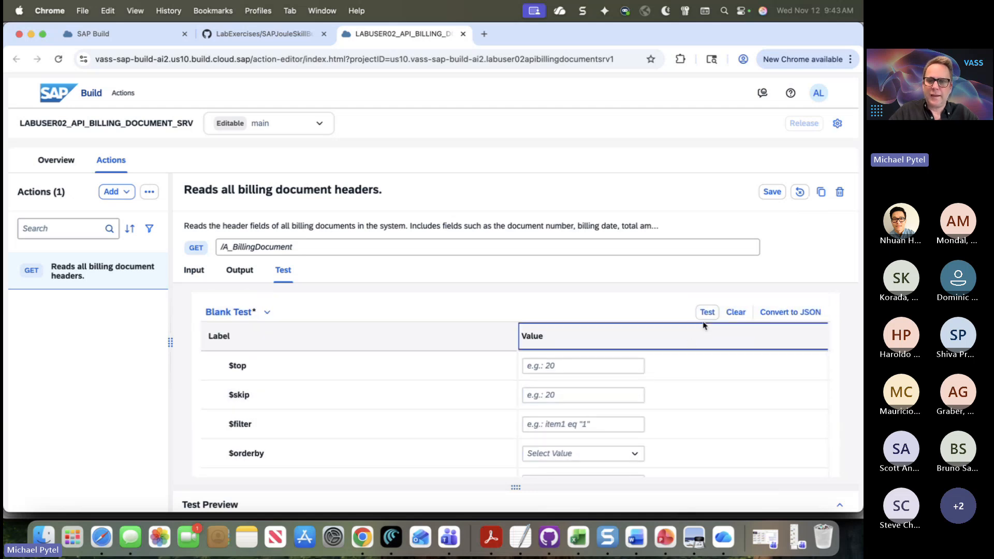
click(706, 312)
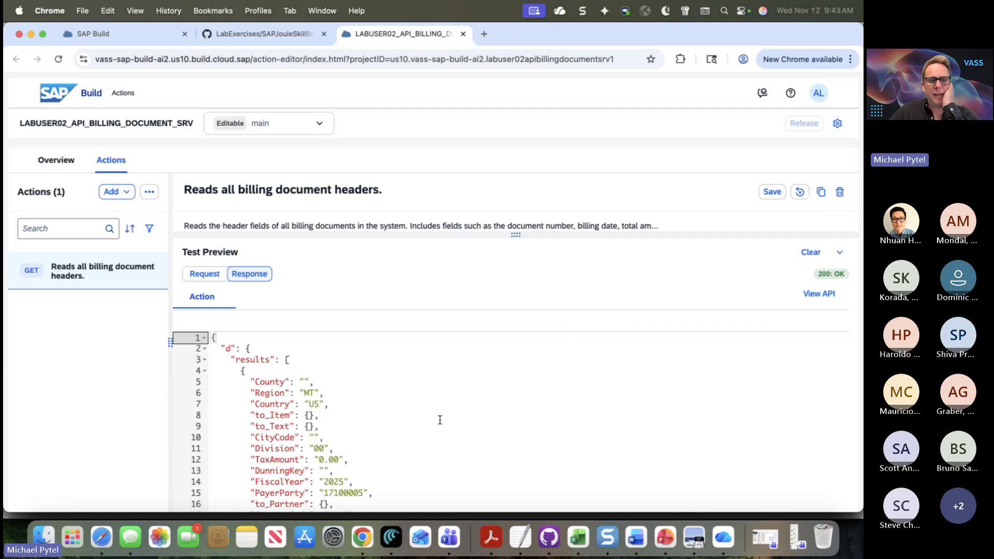
scroll(440, 419, down, 3)
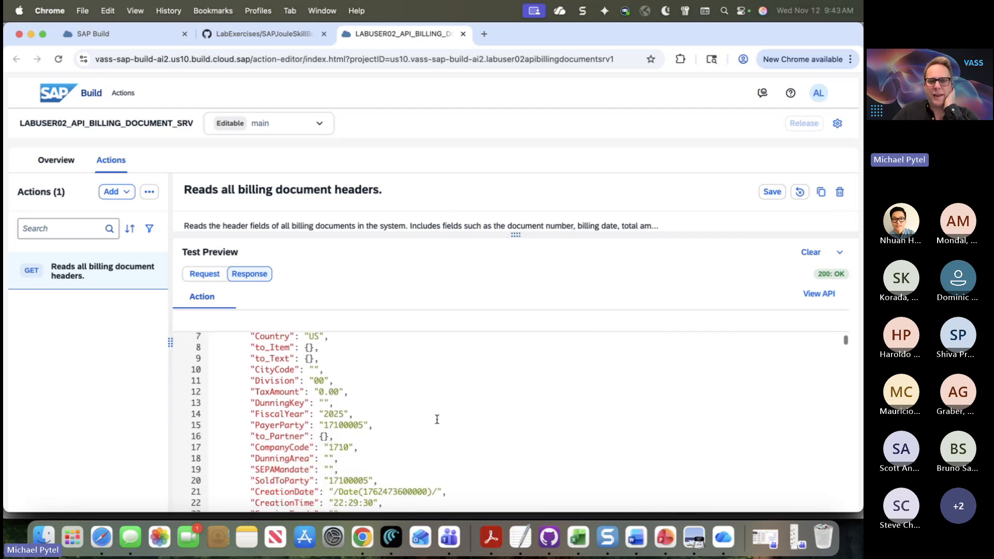
scroll(372, 444, down, 2)
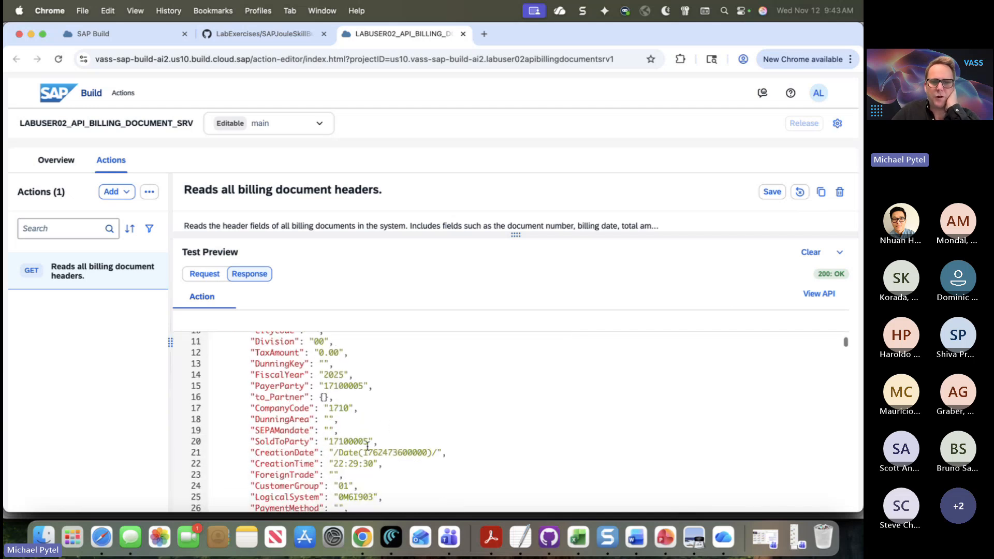
scroll(368, 445, down, 4)
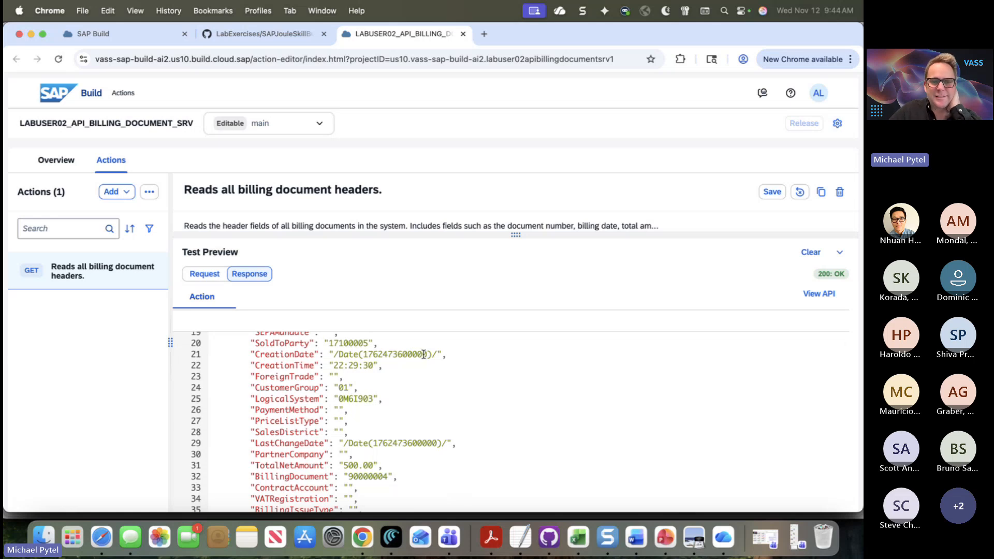
Examine the remaining fields of the returned billing documents in the test response
scroll(424, 354, down, 5)
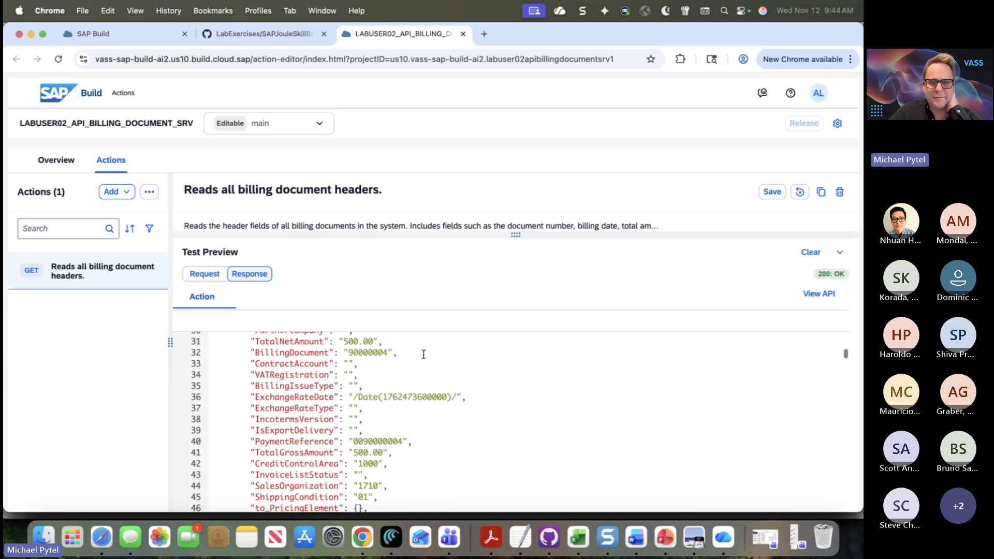
scroll(423, 354, down, 10)
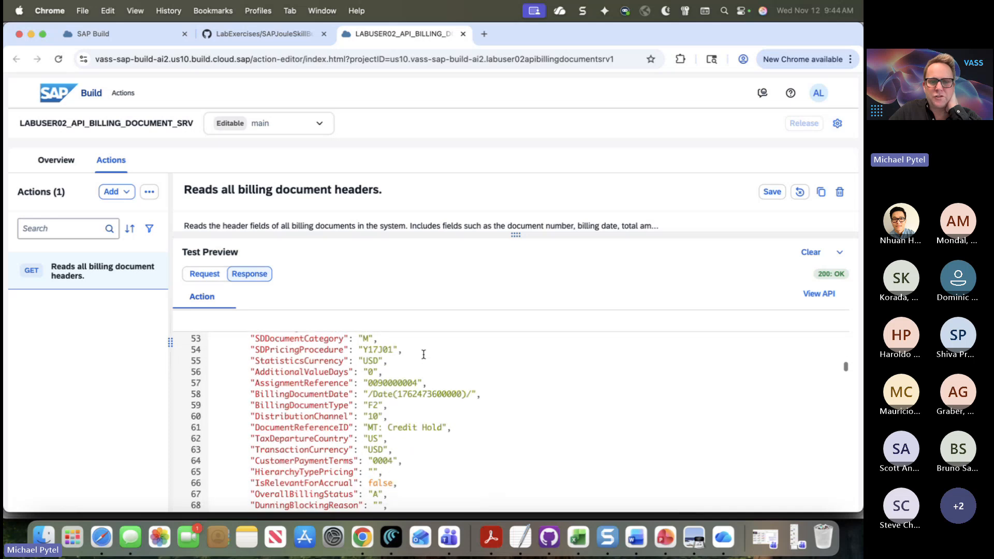
scroll(424, 354, down, 20)
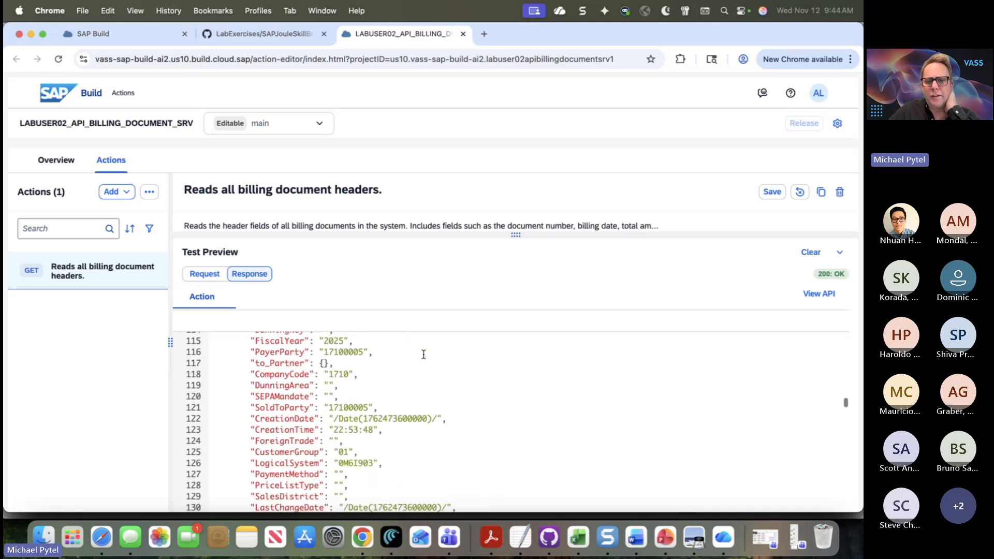
scroll(423, 354, down, 20)
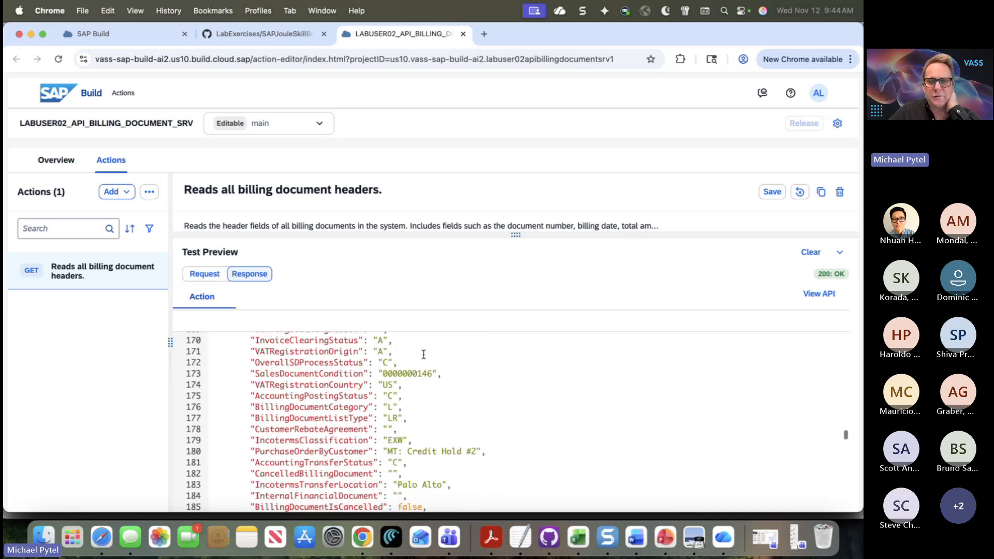
scroll(424, 354, down, 8)
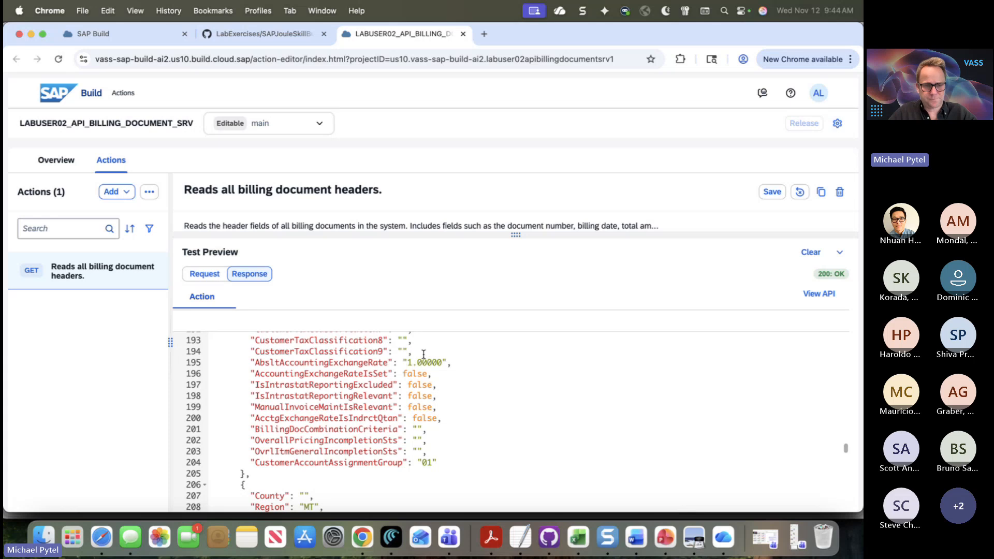
Switch to the Word lab guide and read the instructions from the filter condition through saving and releasing the project
key(super+Tab)
scroll(423, 354, down, 15)
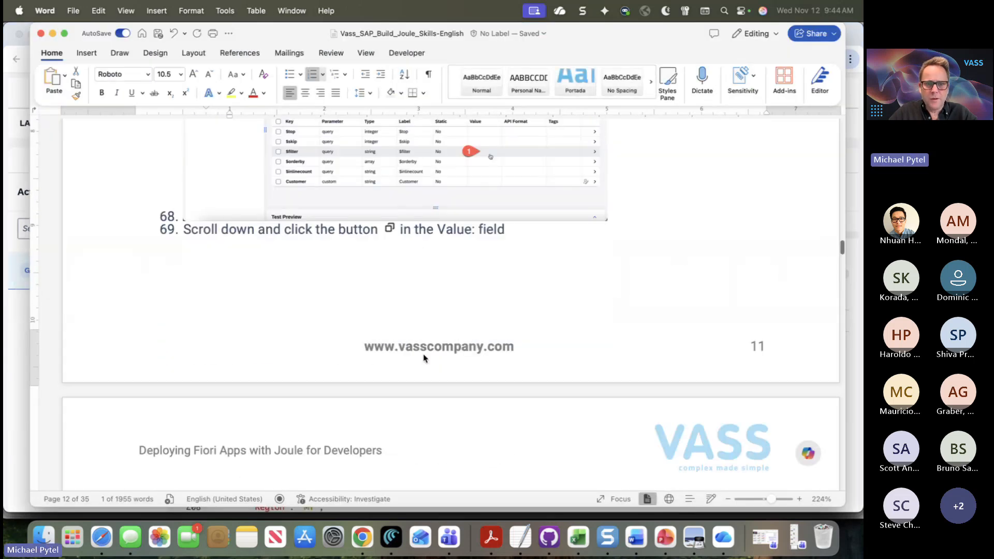
scroll(423, 354, down, 8)
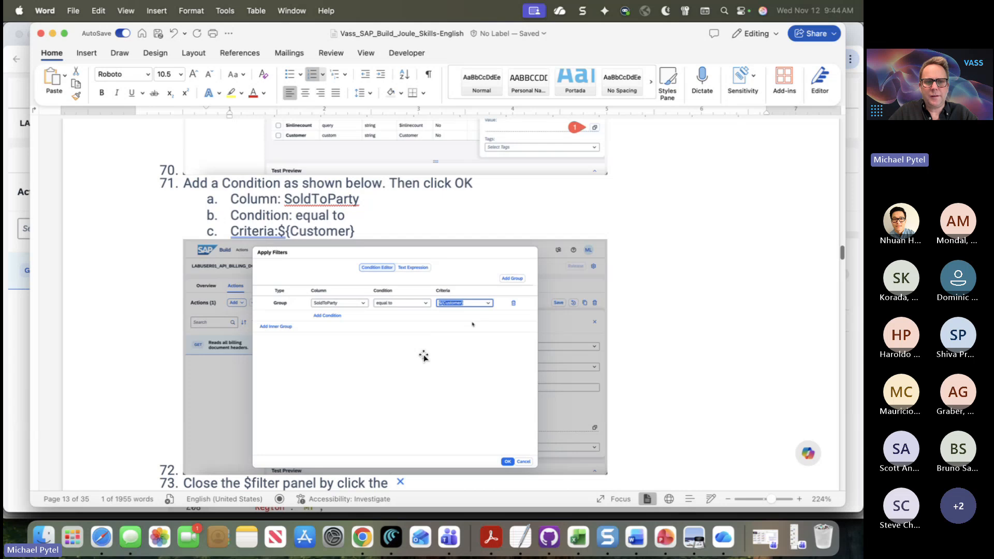
scroll(423, 356, down, 6)
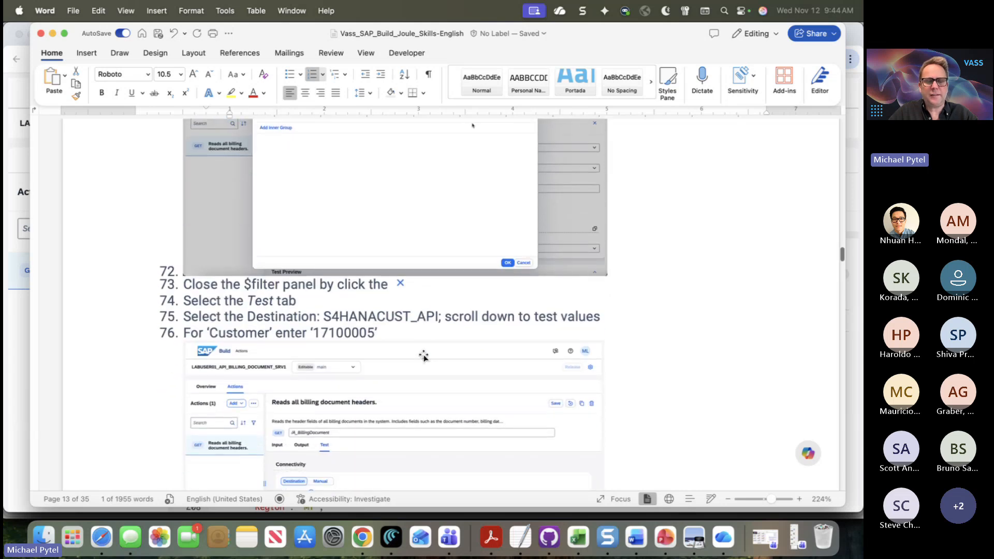
scroll(424, 356, down, 3)
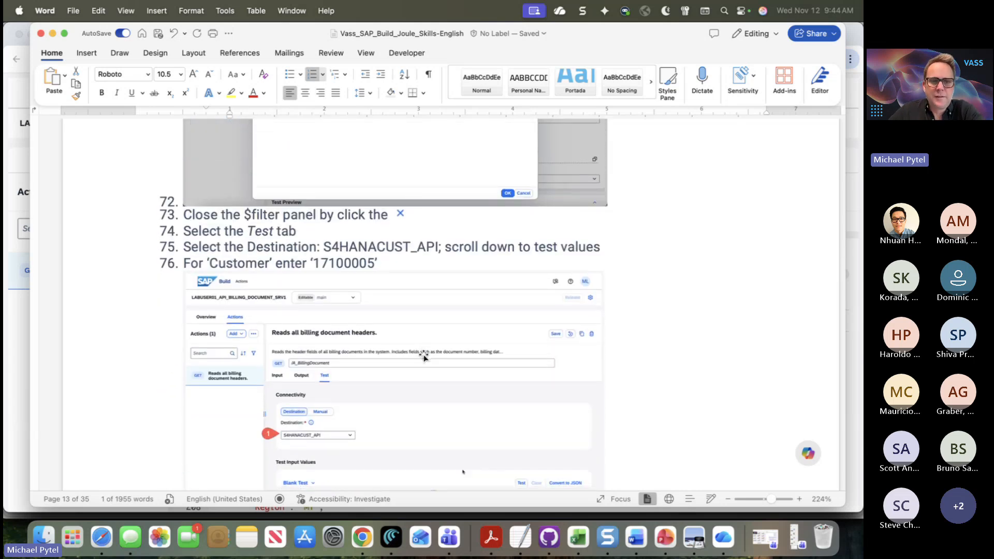
scroll(423, 356, down, 20)
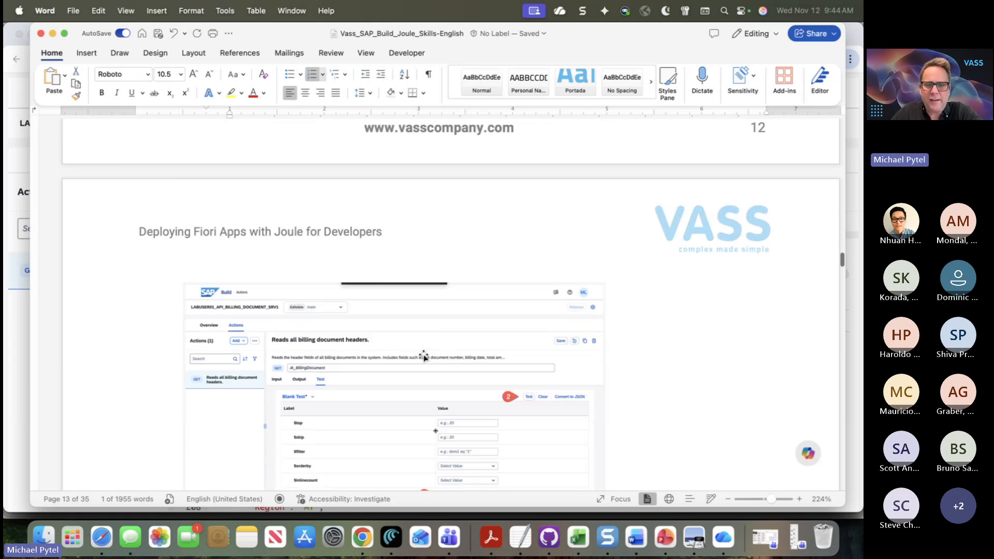
scroll(423, 356, down, 20)
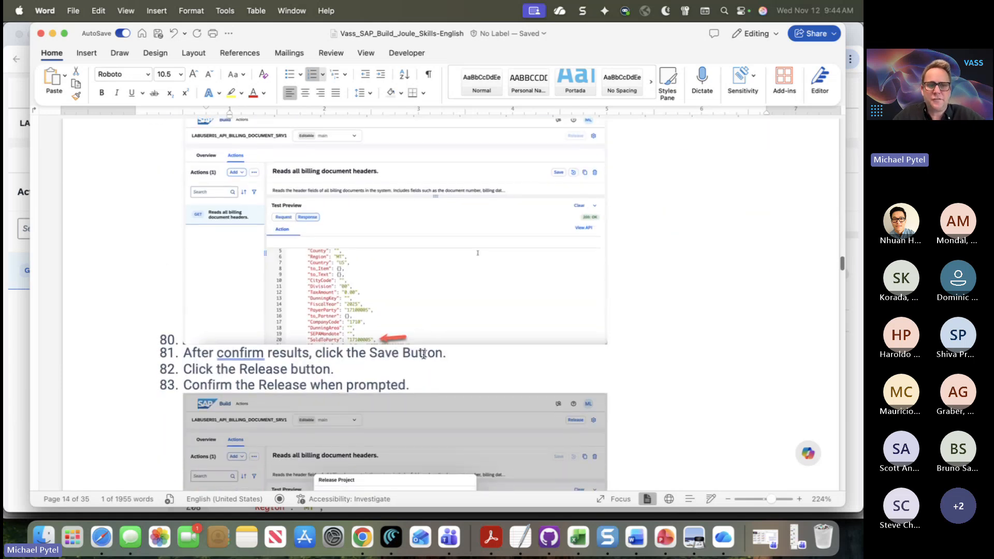
scroll(424, 356, down, 6)
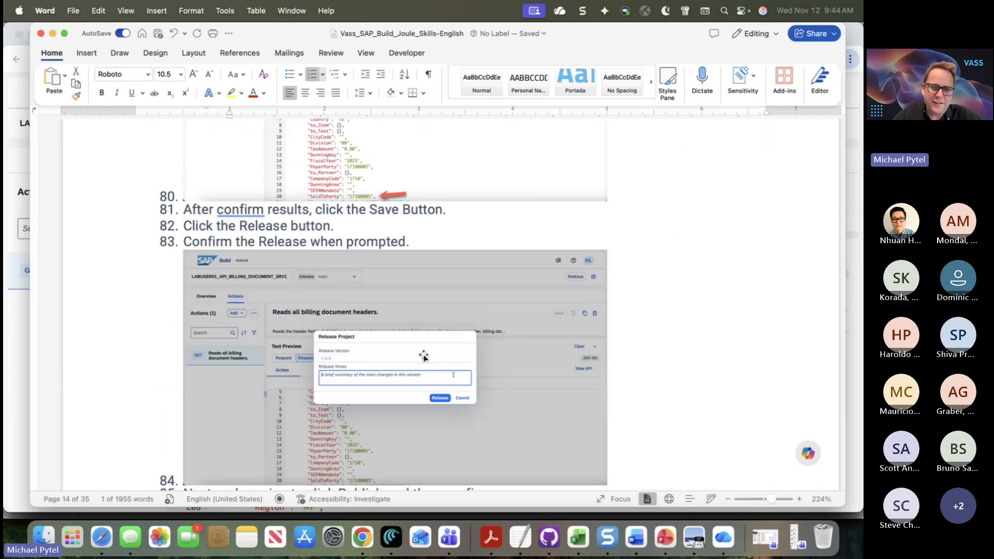
Return to SAP Build in Chrome, collapse the test preview and save the billing document headers action
key(super+Tab)
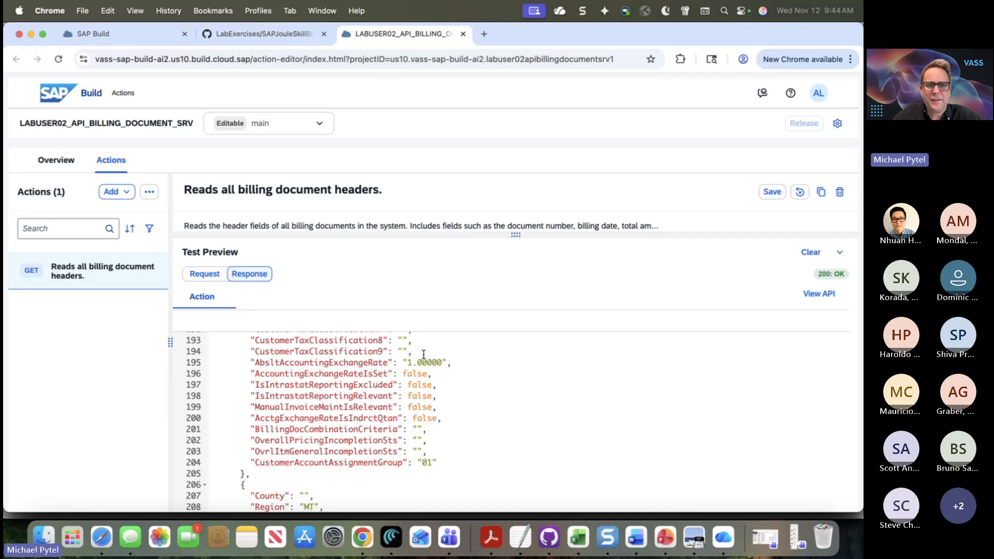
click(839, 253)
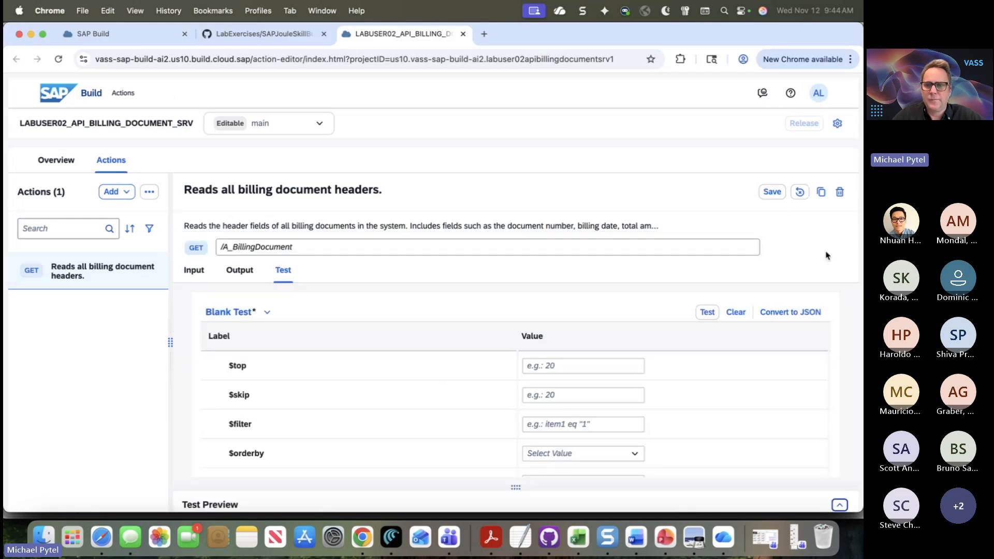
click(772, 192)
Show the action's output definition and expand the d object and its results array in the body down to CreationDate
click(240, 269)
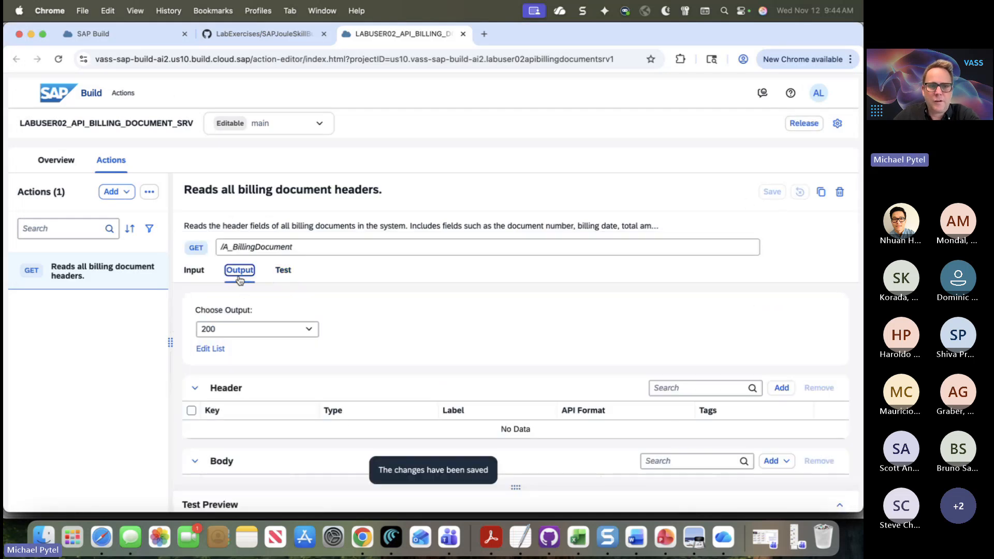
scroll(242, 439, down, 3)
click(215, 420)
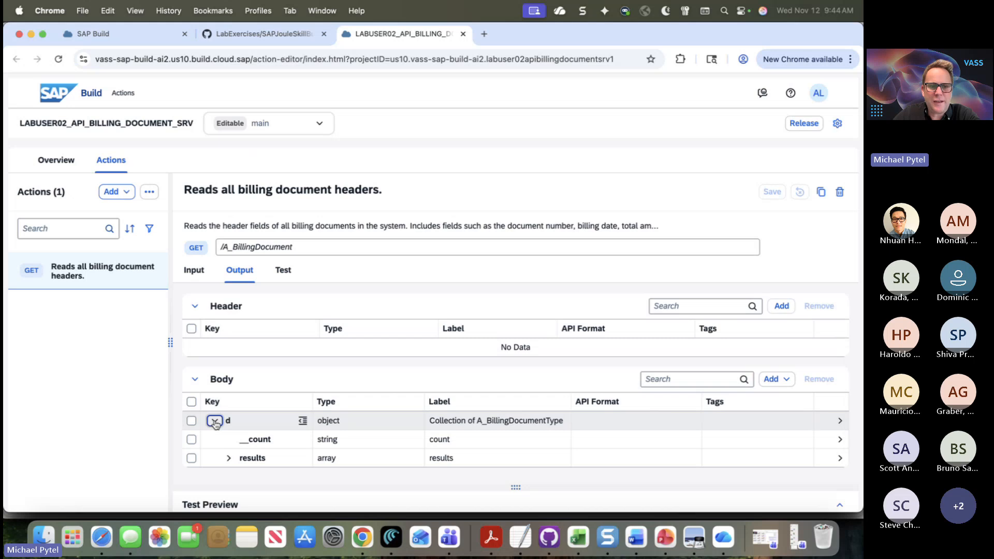
scroll(218, 424, down, 2)
click(228, 421)
scroll(232, 414, down, 5)
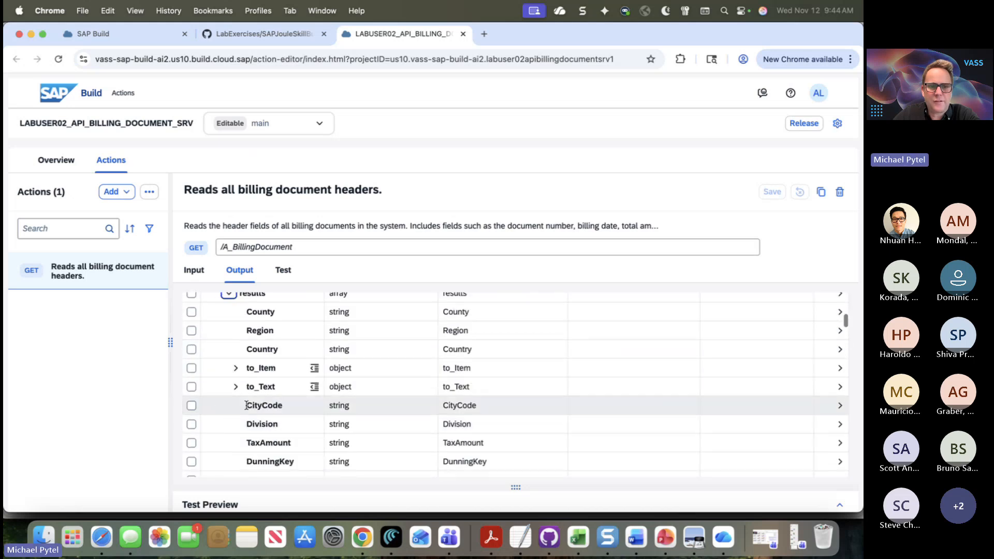
scroll(256, 440, down, 5)
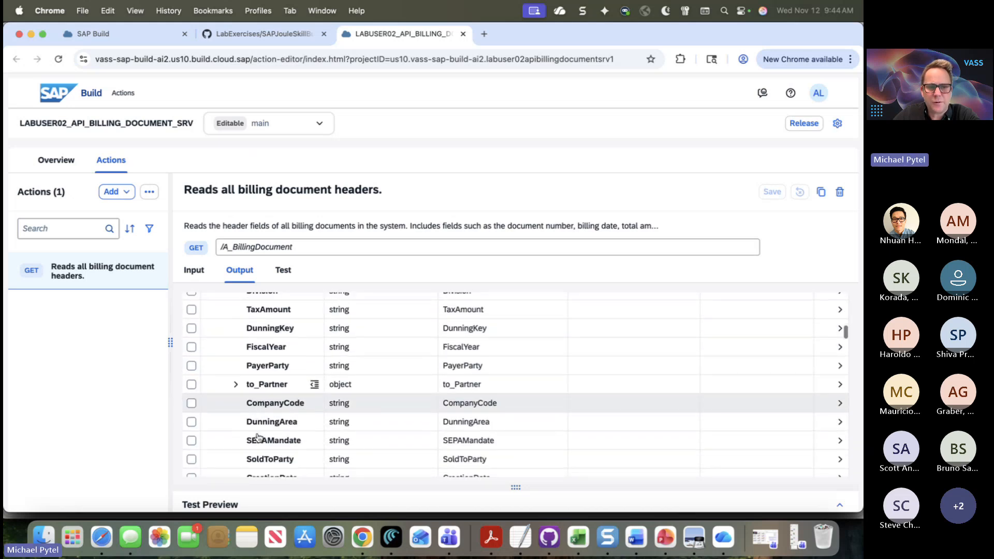
scroll(257, 437, down, 3)
Set the API format of the CreationDate output field to Timestamp since Epoch and close its details
click(587, 395)
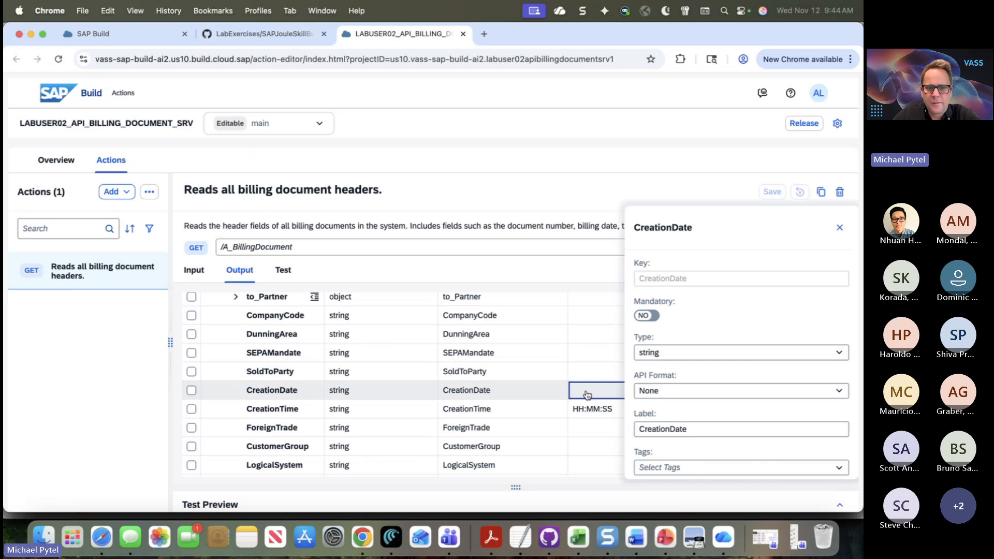
scroll(828, 367, down, 1)
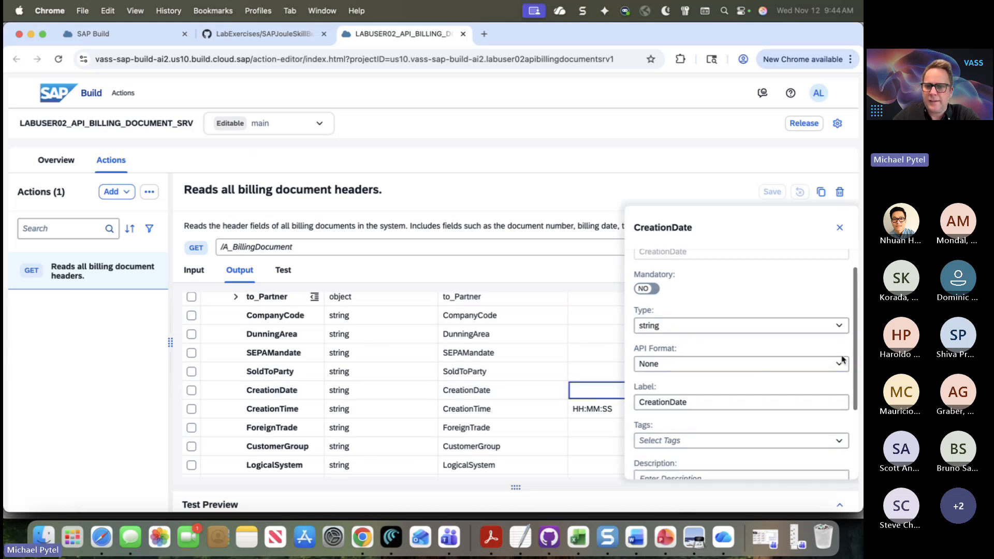
click(840, 361)
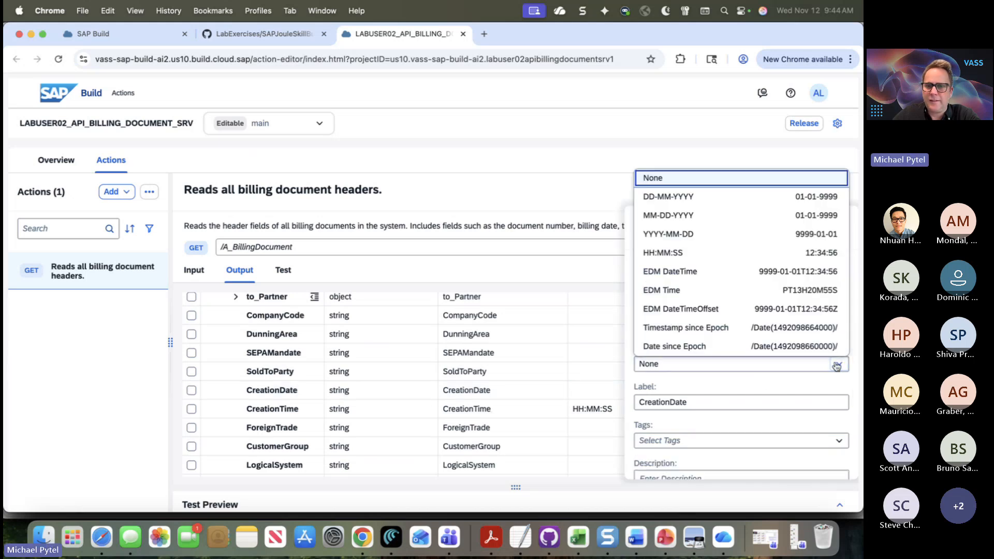
click(786, 328)
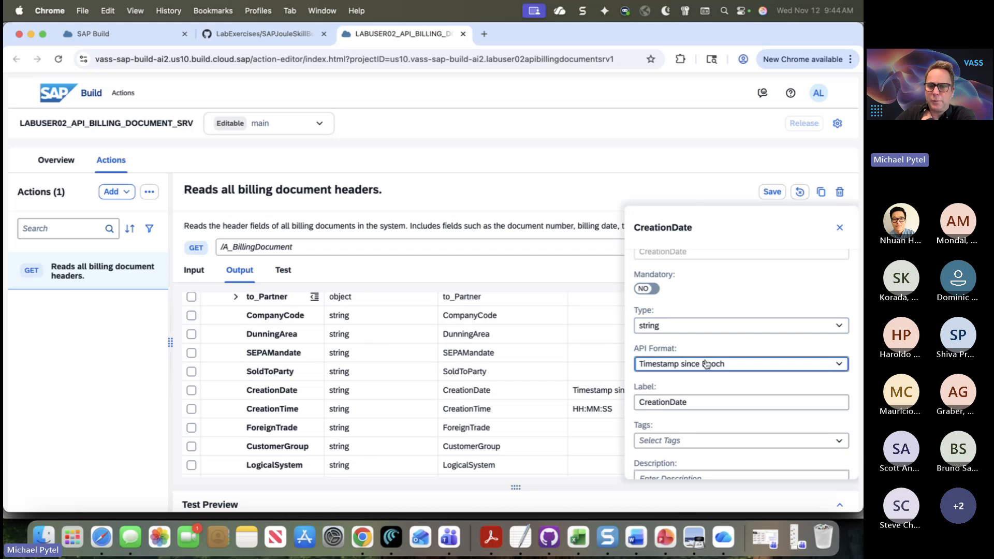
click(840, 228)
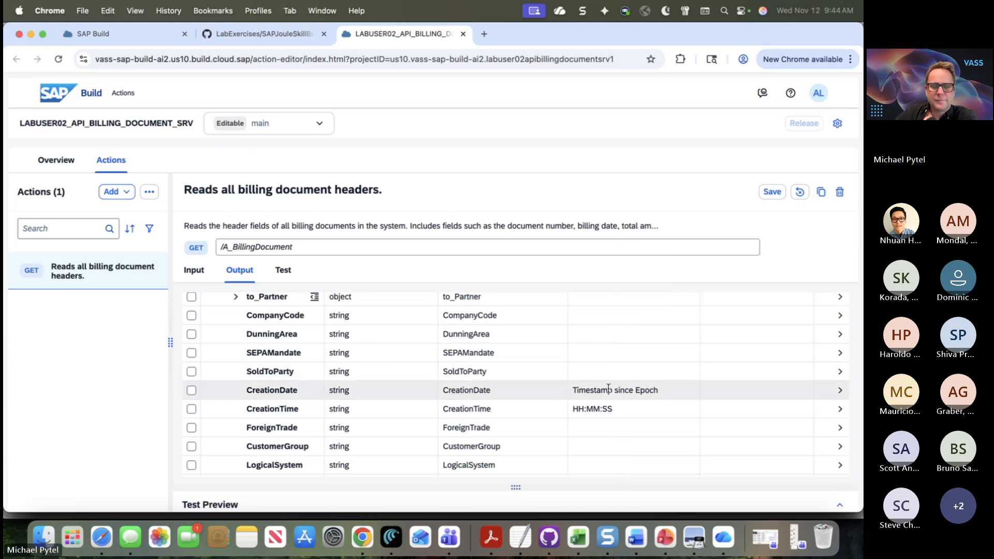
Look through the other output fields in the results array, then save the action
scroll(609, 388, down, 10)
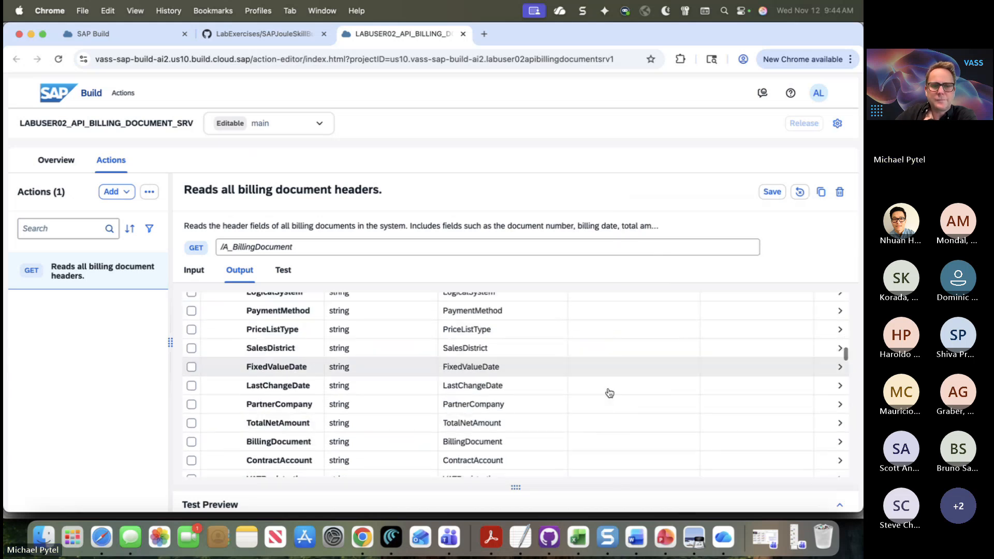
scroll(608, 392, up, 12)
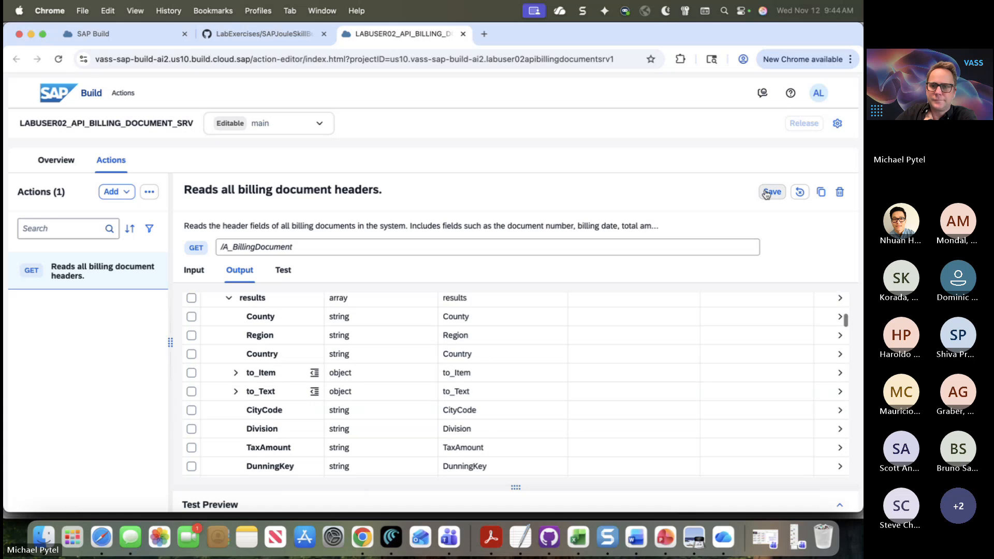
click(771, 192)
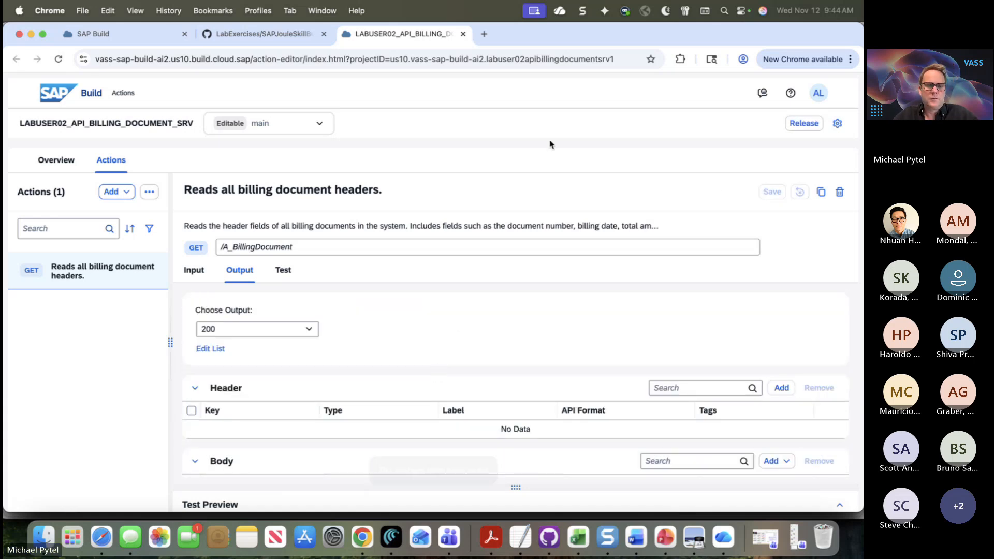
Switch to the Word lab guide and read the steps on releasing and publishing the project and returning to the lobby
key(super+Tab)
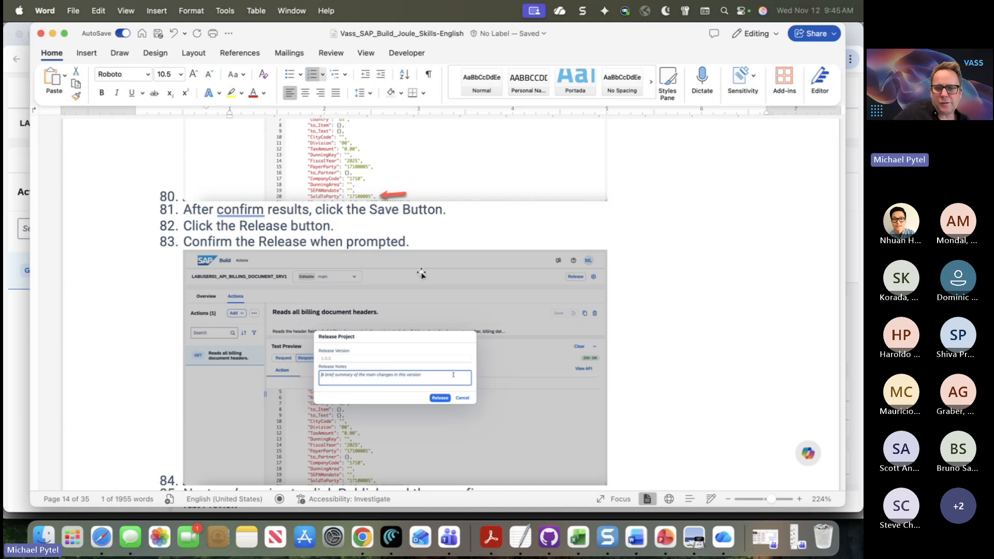
scroll(421, 274, down, 10)
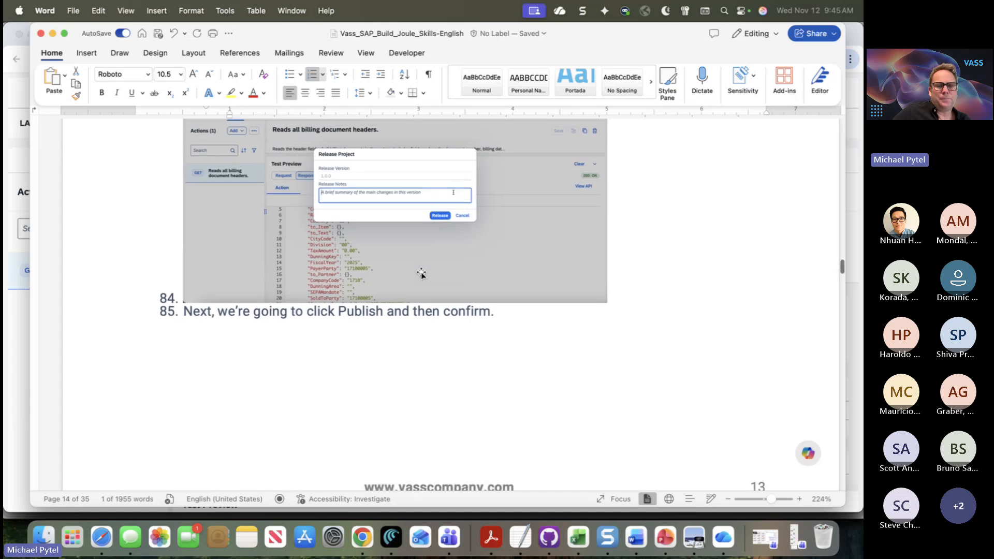
scroll(421, 276, down, 5)
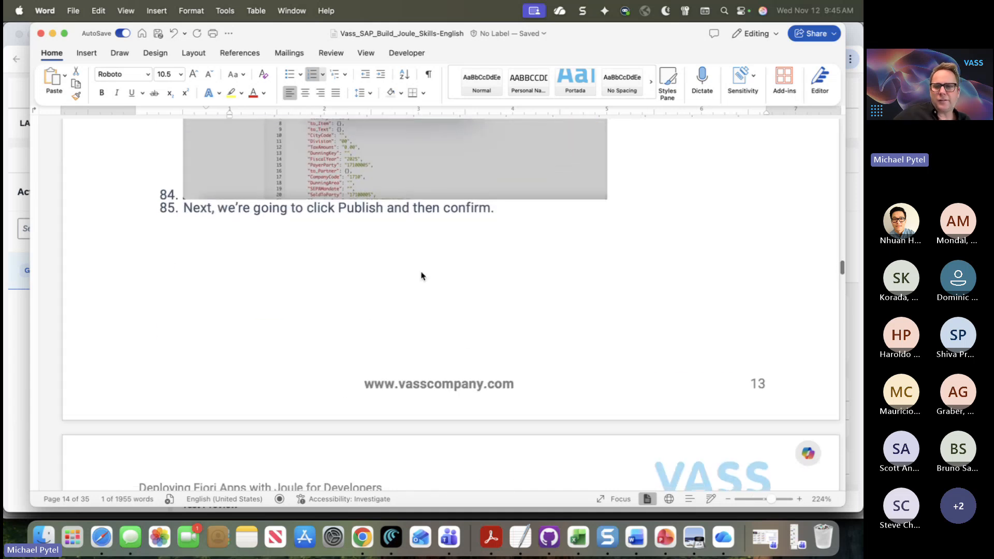
scroll(421, 275, down, 7)
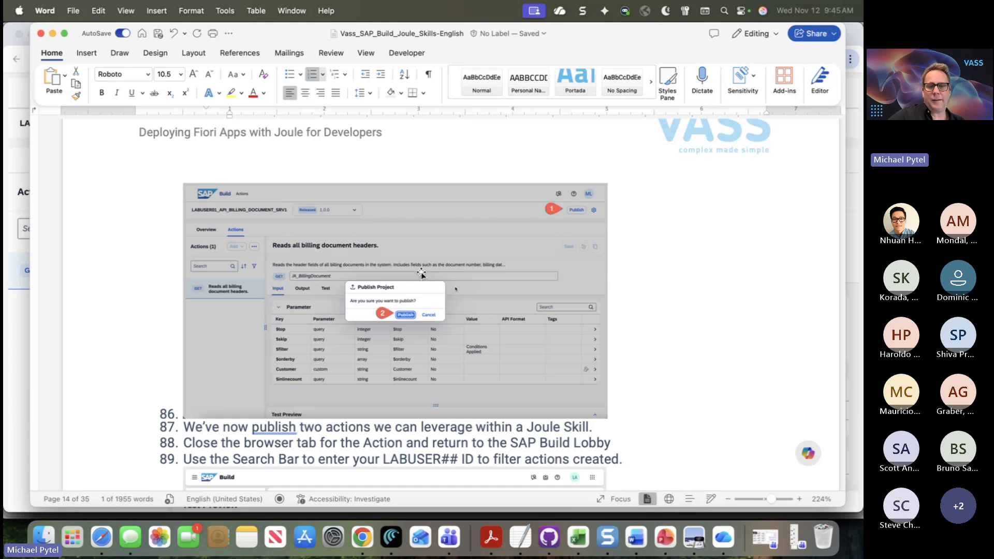
scroll(422, 274, down, 5)
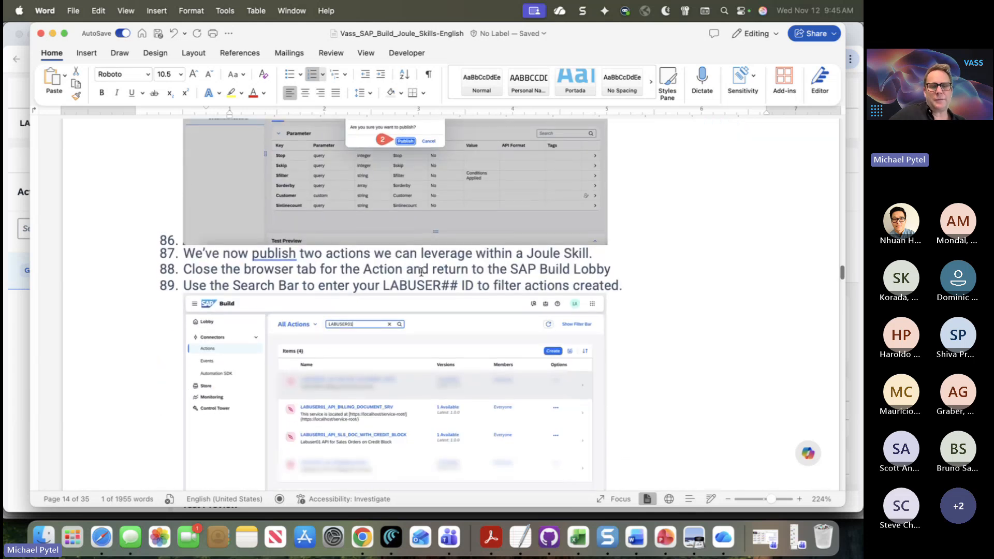
scroll(421, 272, up, 2)
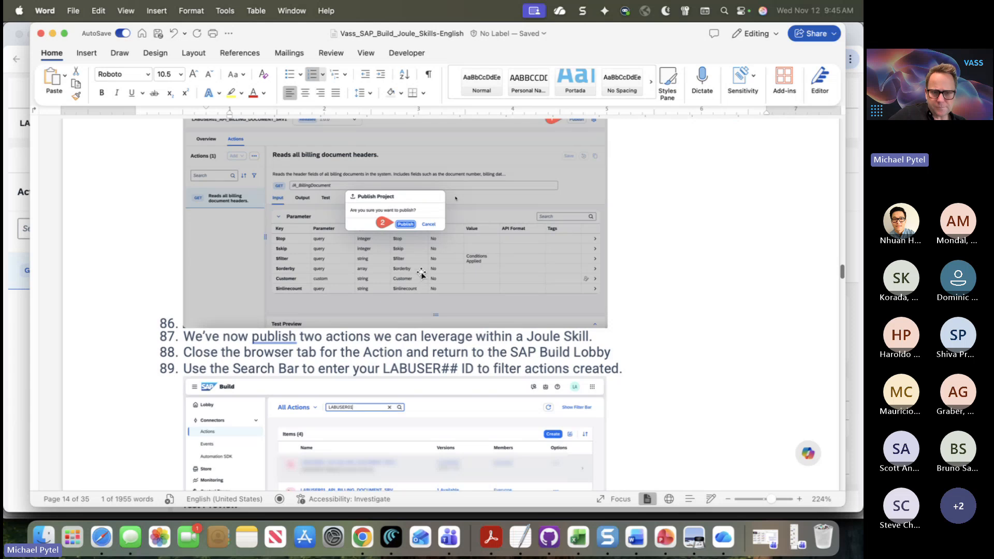
scroll(421, 275, down, 1)
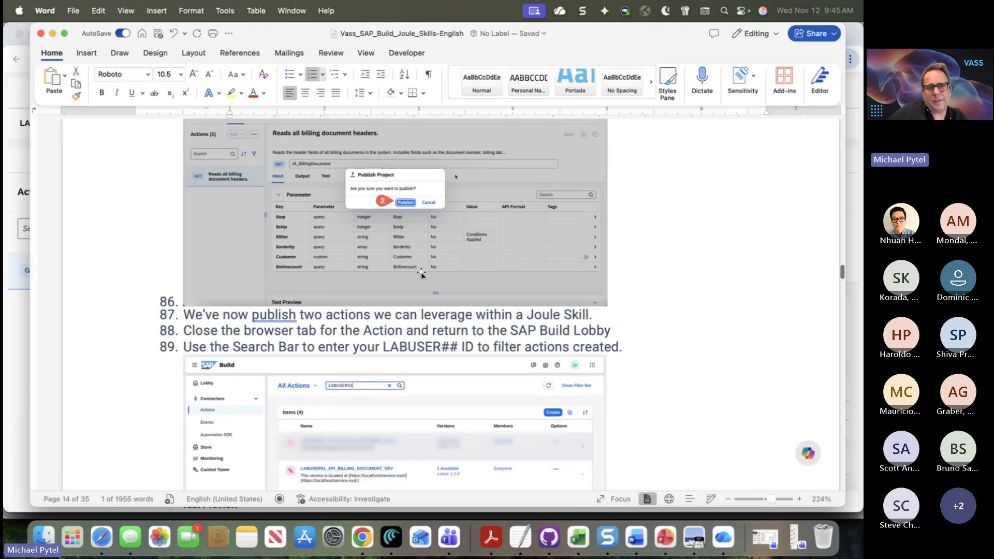
Switch to Chrome and release the LABUSER02_API_BILLING_DOCUMENT_SRV project without adding release notes
key(super+Tab)
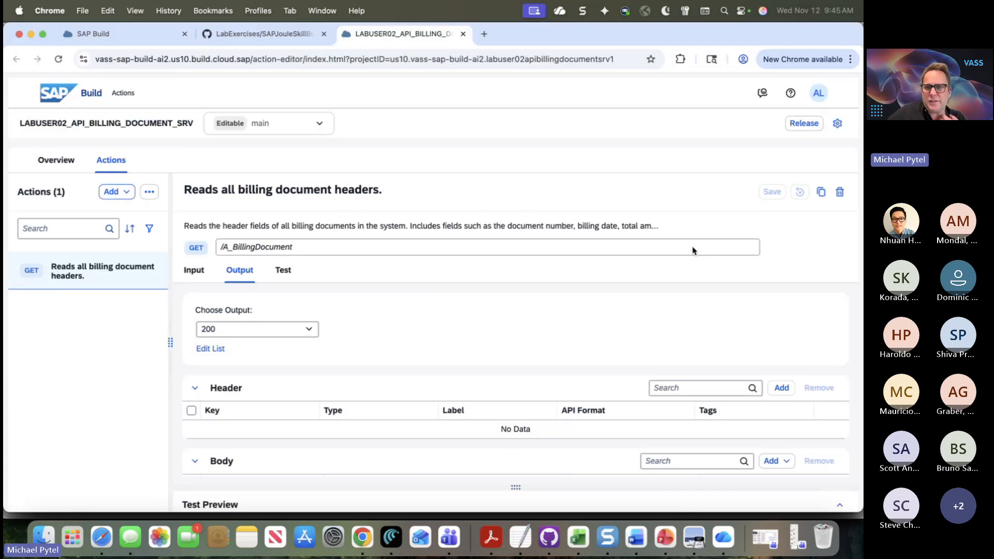
click(803, 124)
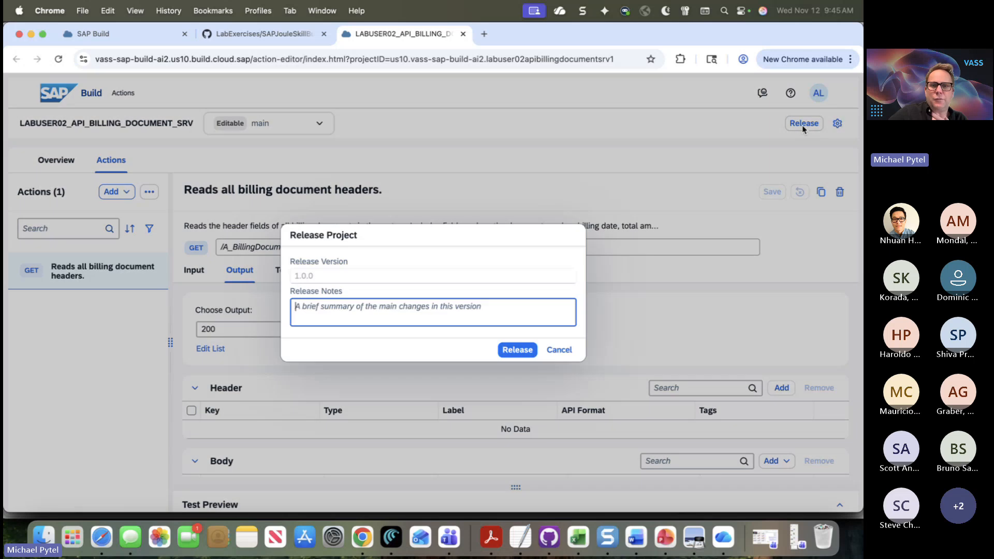
click(528, 352)
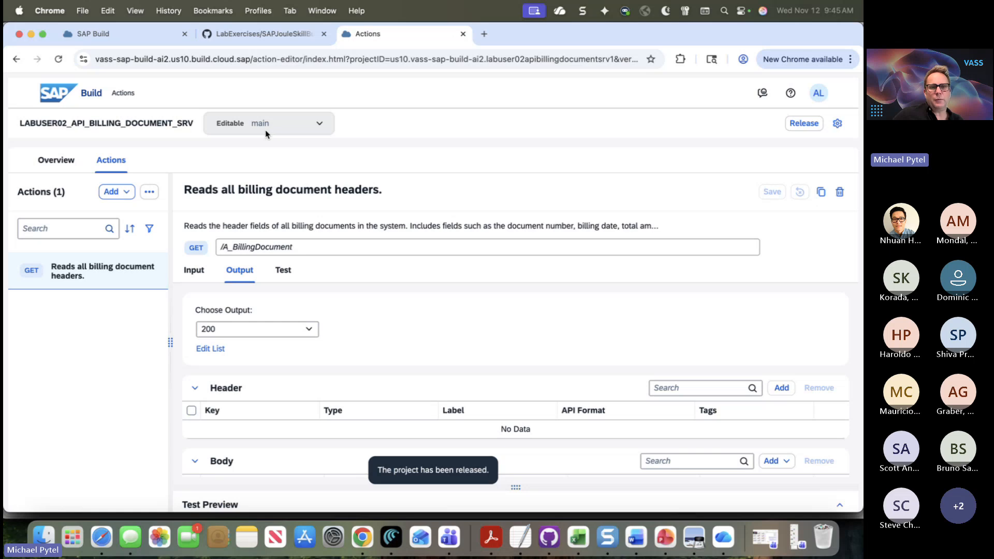
Publish the released version 1.0.0 of the billing document action project and confirm the publication
click(266, 124)
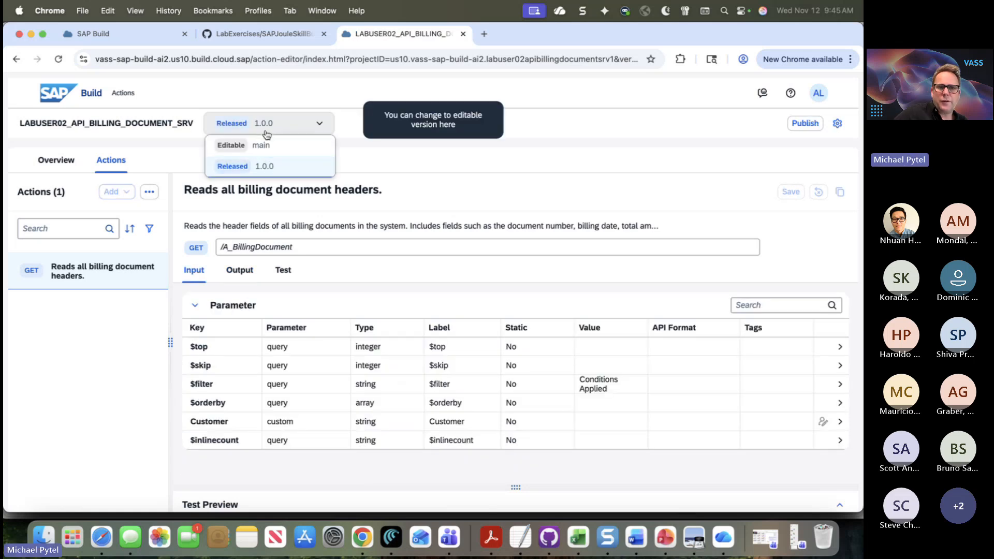
click(606, 163)
click(805, 123)
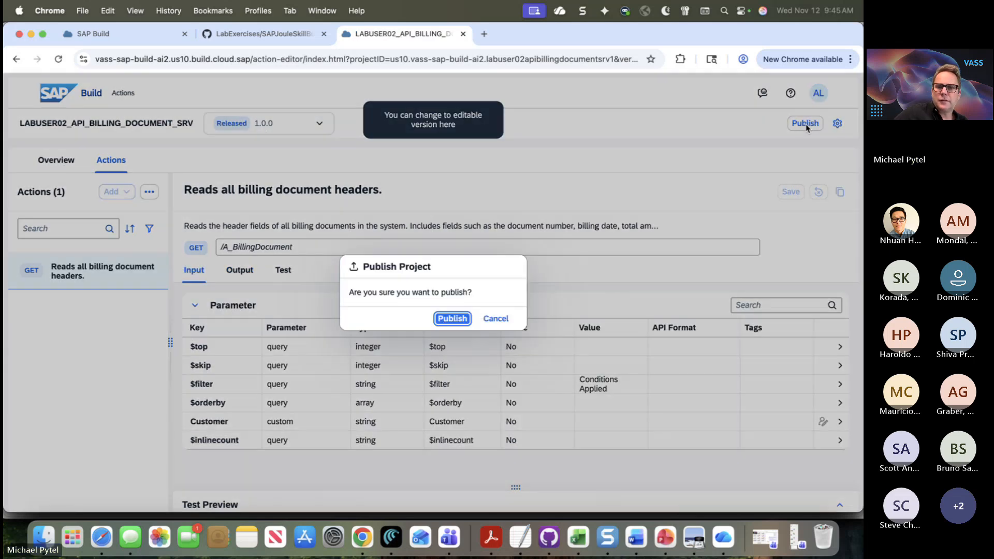
click(462, 319)
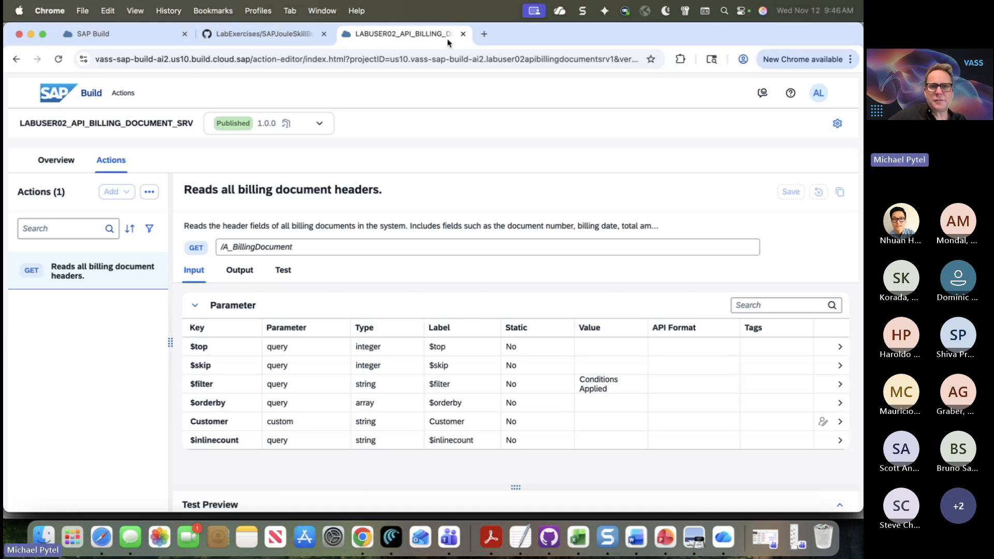
Close the billing document action editor, return to the SAP Build actions list, refresh it and filter it by LABUSER02
drag(564, 38, 567, 61)
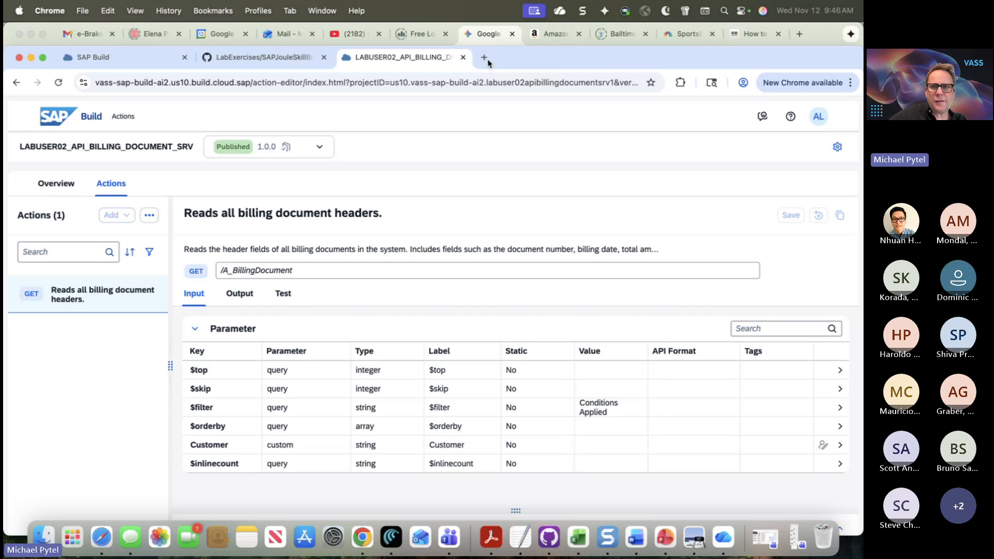
click(463, 58)
click(31, 34)
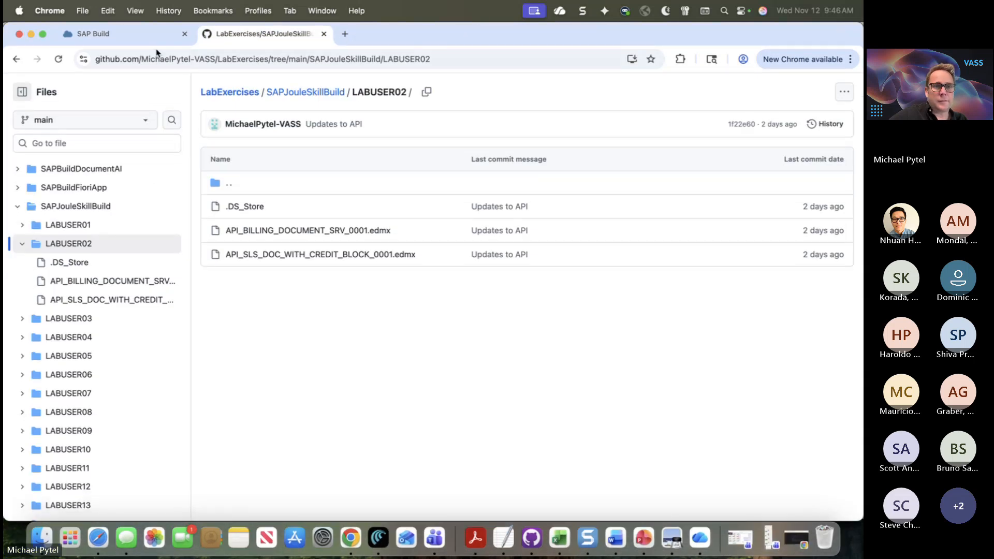
click(132, 35)
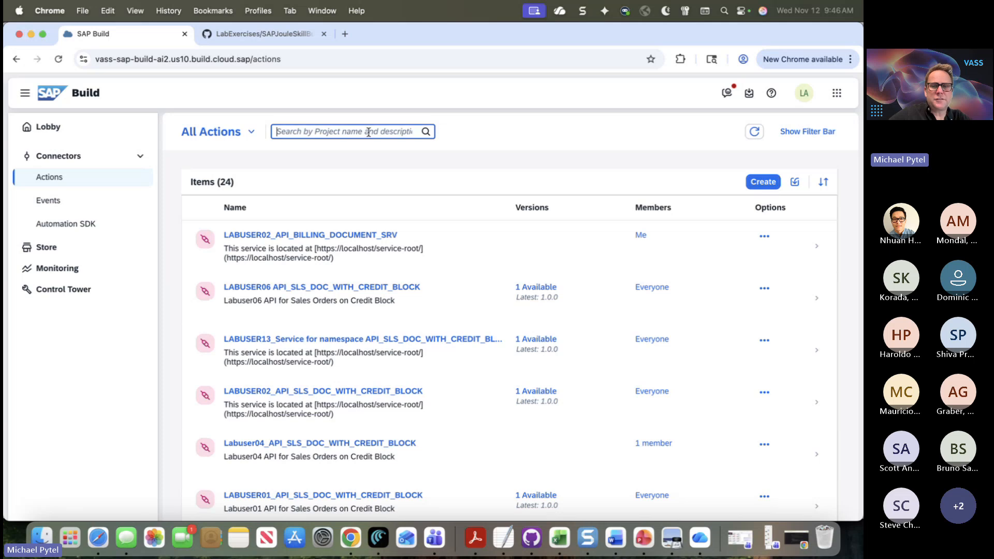
click(754, 131)
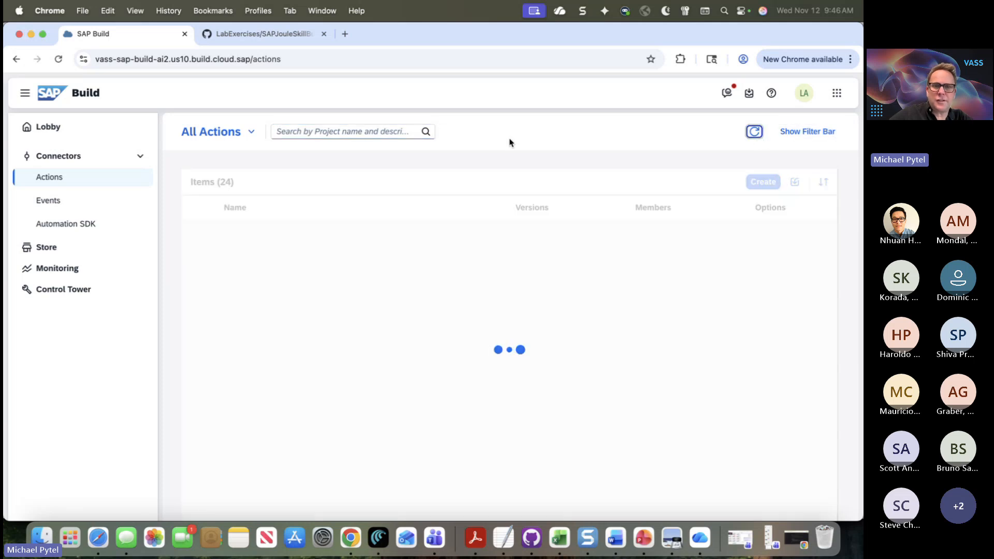
click(355, 130)
text(LABUSER02)
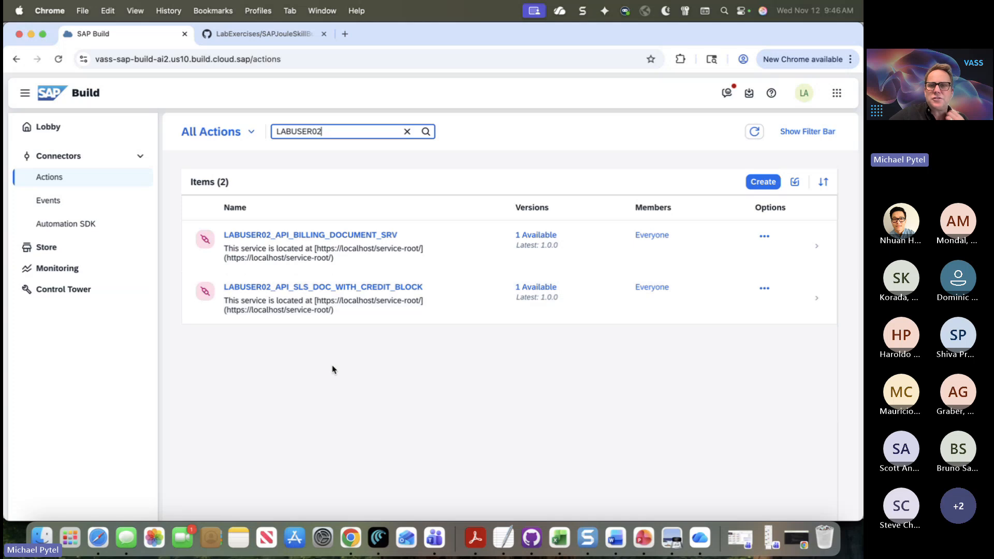
Inspect the versions and members of LABUSER02_API_BILLING_DOCUMENT_SRV, including its sharing settings, and leave them without changes
click(537, 257)
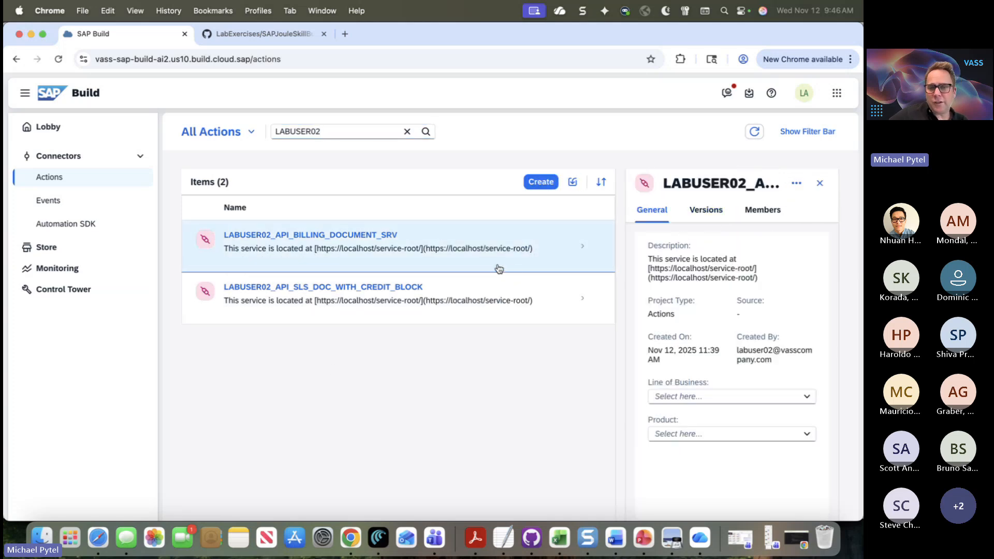
click(709, 211)
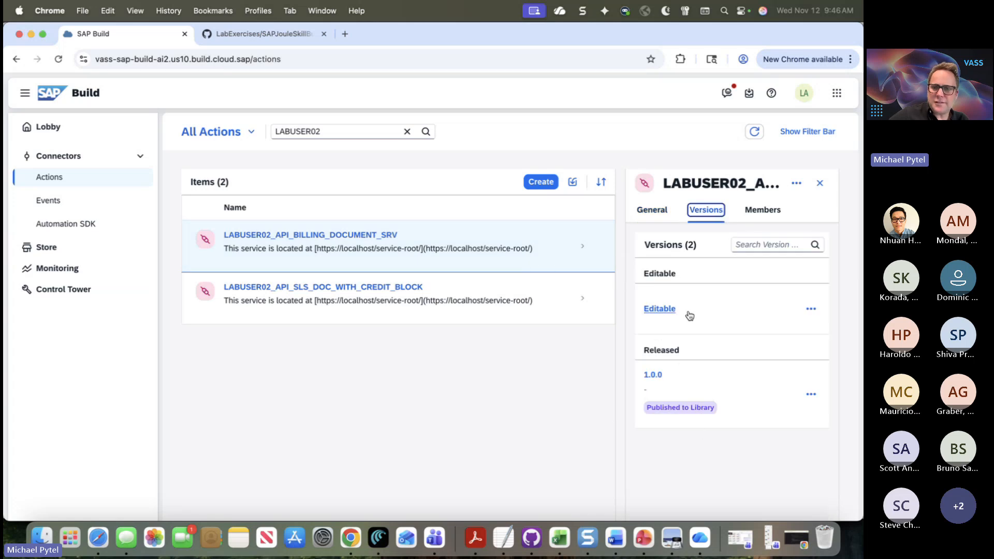
click(762, 211)
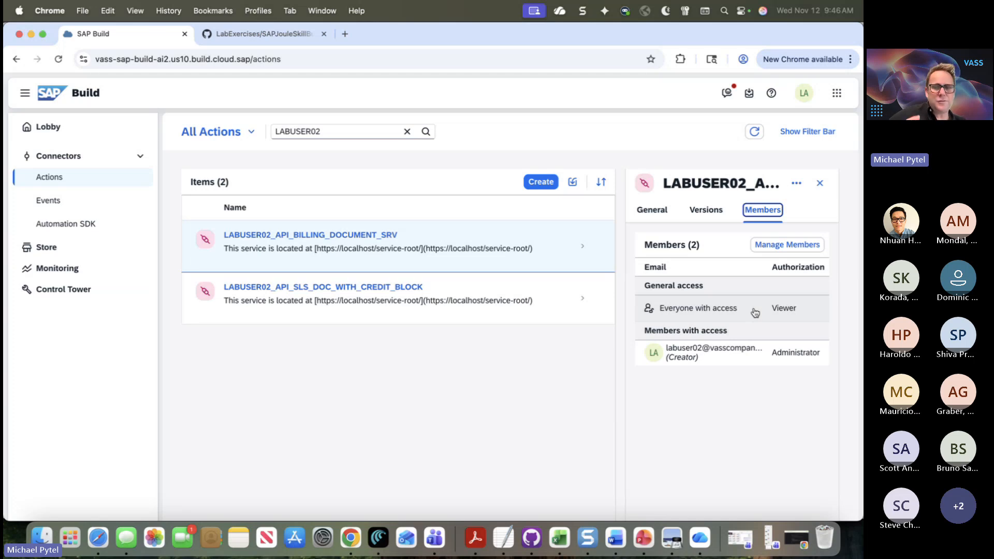
click(788, 245)
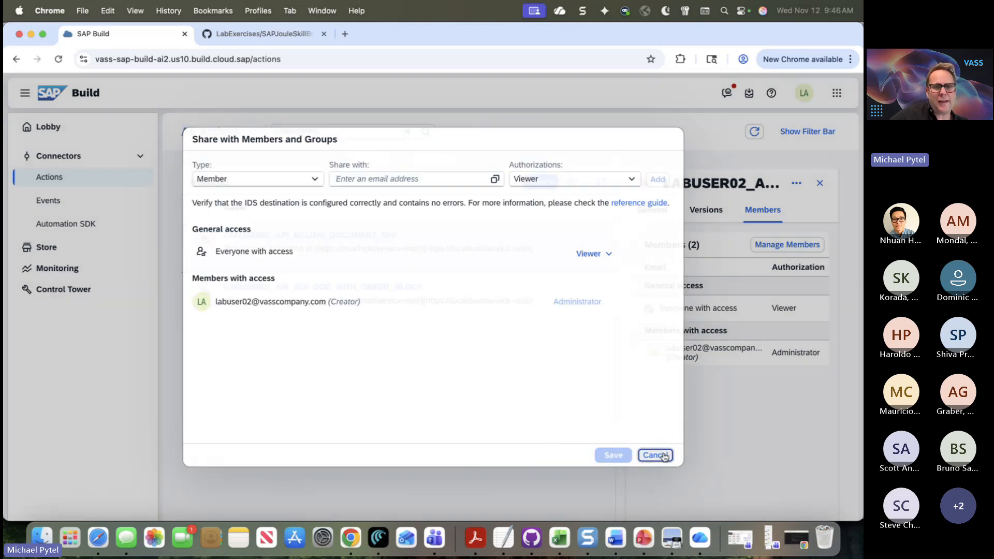
click(655, 455)
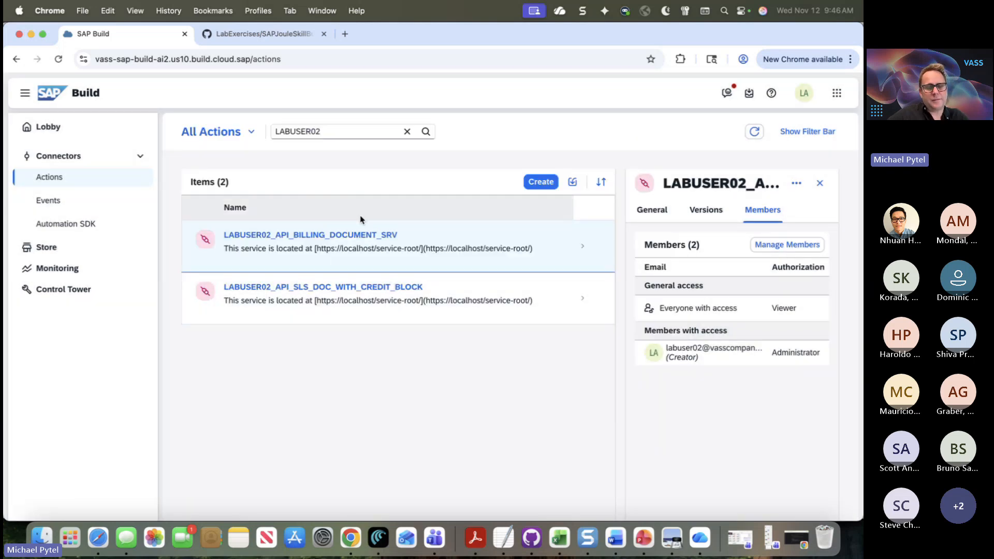
Switch to the Word lab guide and read the first instructions of the Create a Joule Skill section
key(super+Tab)
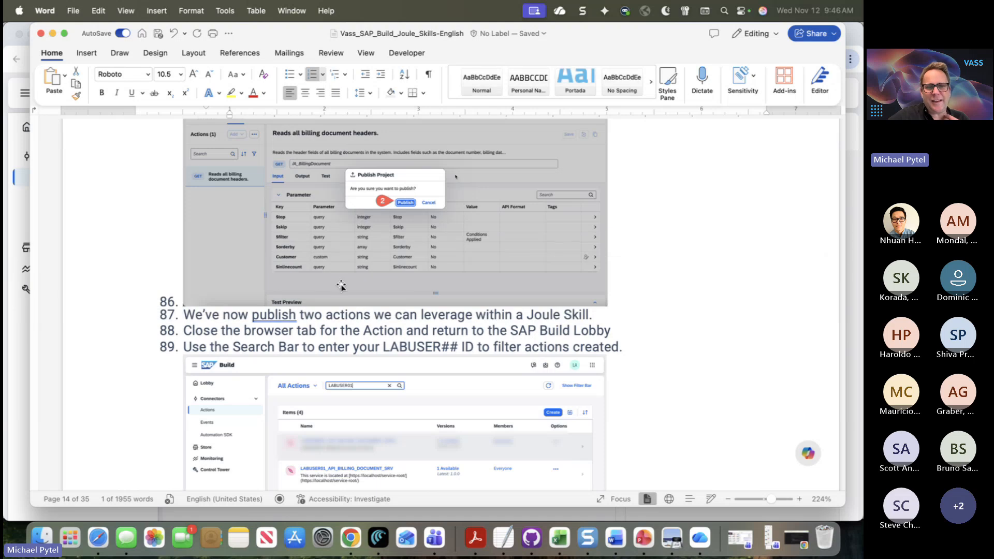
scroll(329, 319, down, 1)
scroll(329, 319, down, 10)
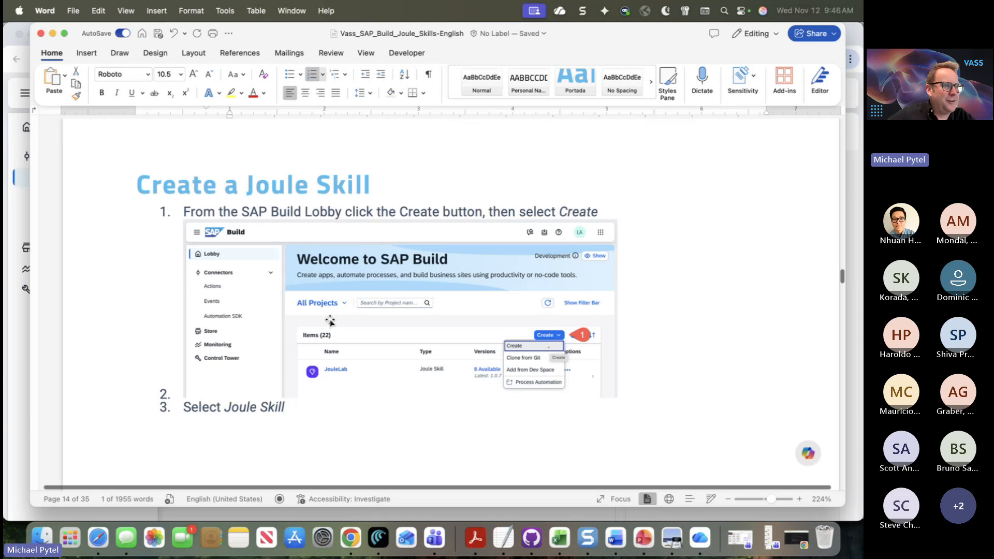
scroll(330, 321, down, 1)
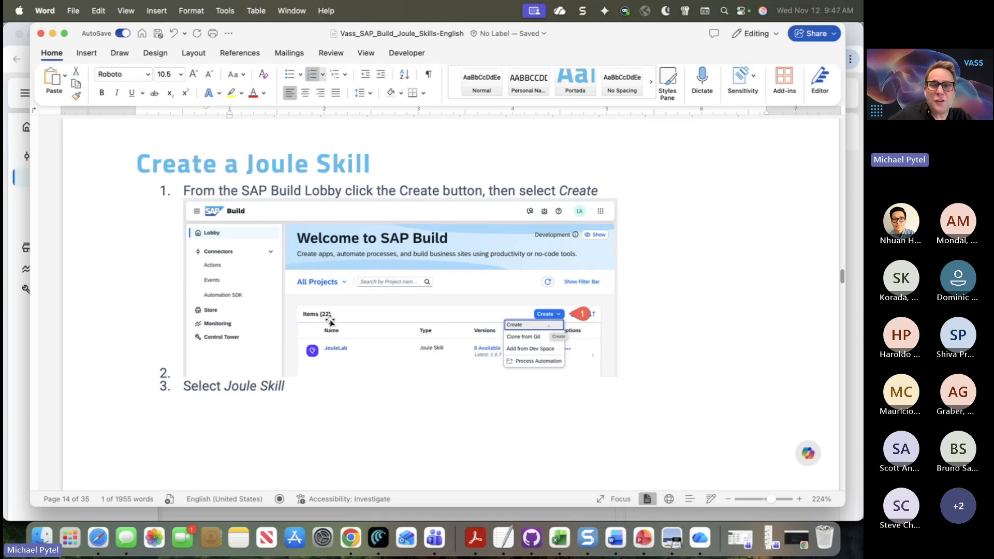
scroll(330, 322, down, 15)
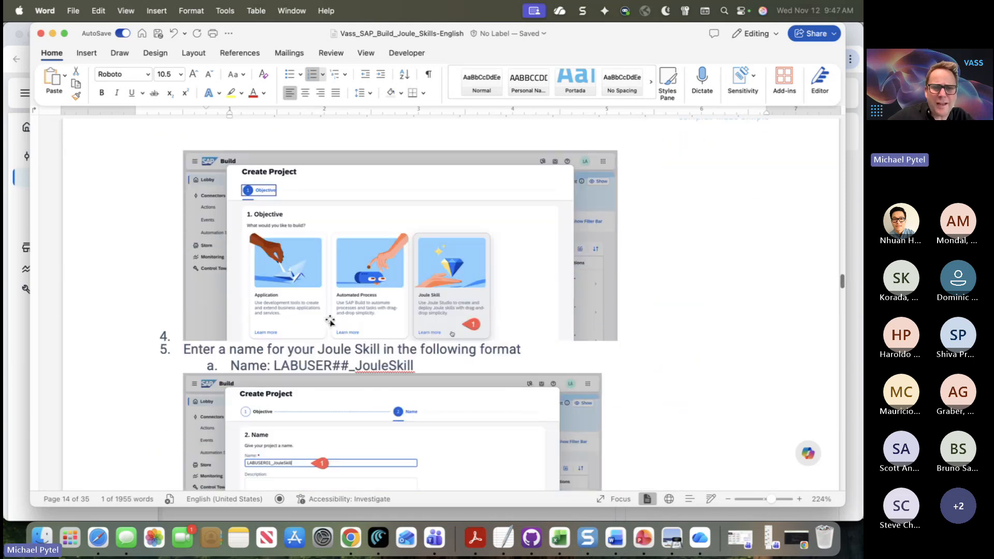
Switch to Chrome and, from the refreshed SAP Build lobby, start a new project with Joule Skill as its objective
key(super+Tab)
click(43, 127)
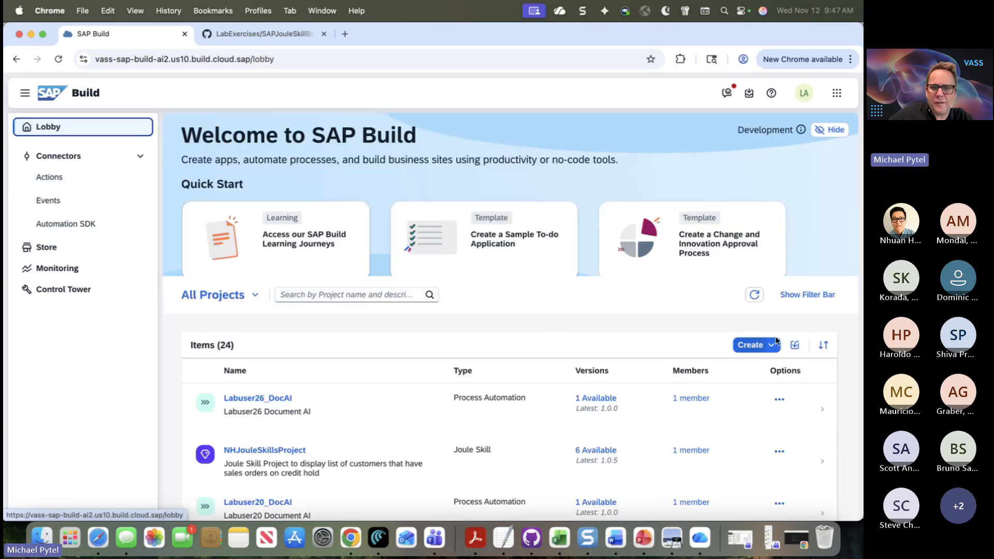
click(755, 294)
click(755, 347)
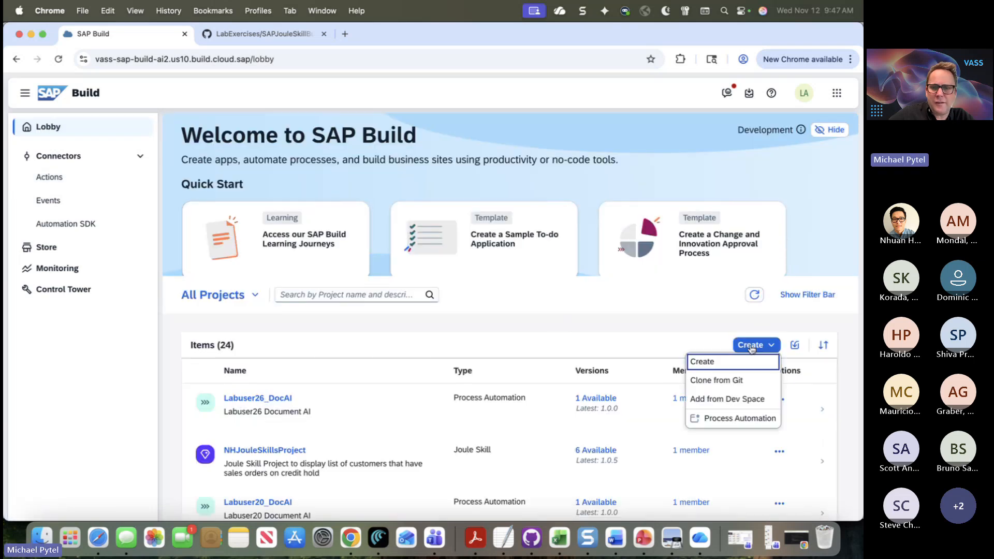
click(738, 369)
click(528, 346)
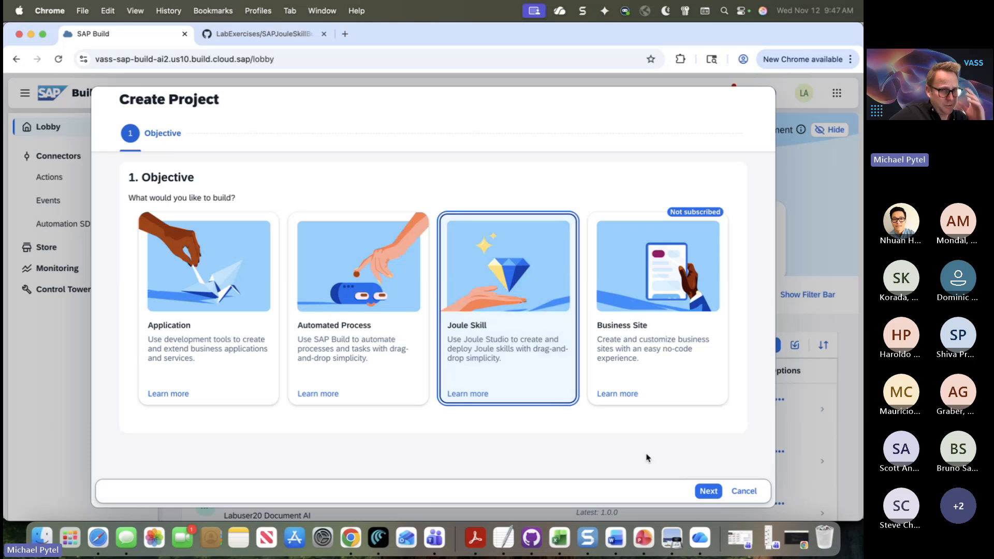
click(707, 492)
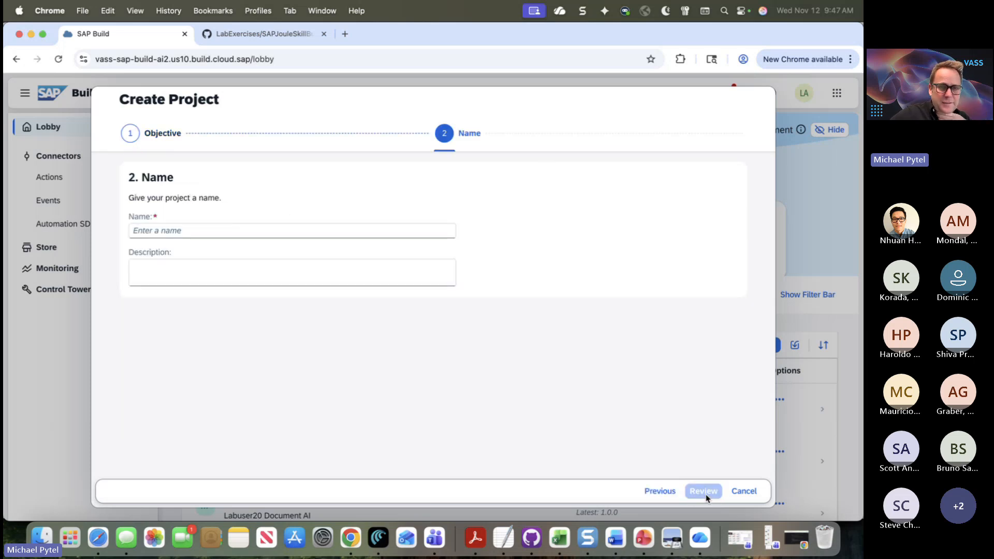
Name the project LABUSER02_Skill, consulting the Word lab guide for the naming format, then review and create the project
click(222, 232)
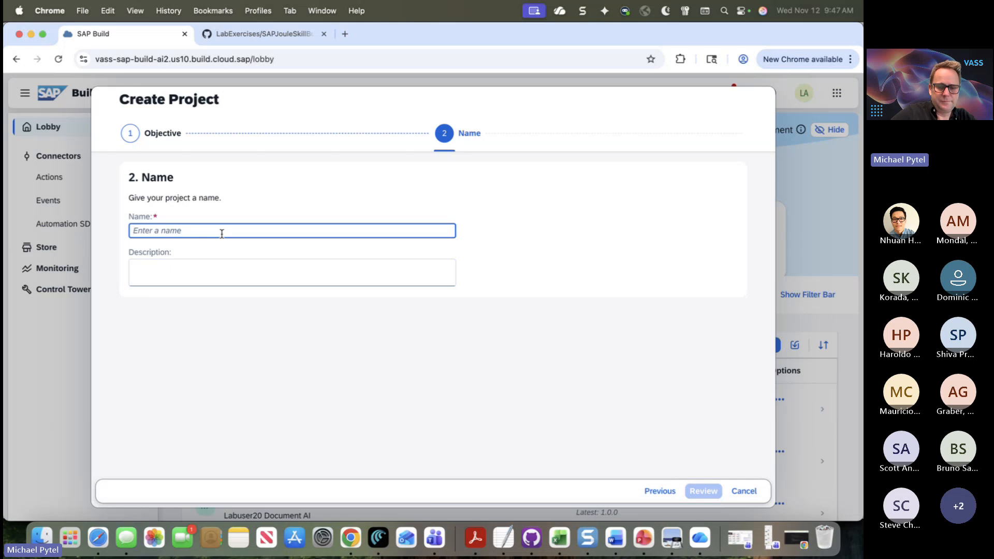
text(LABUSER02)
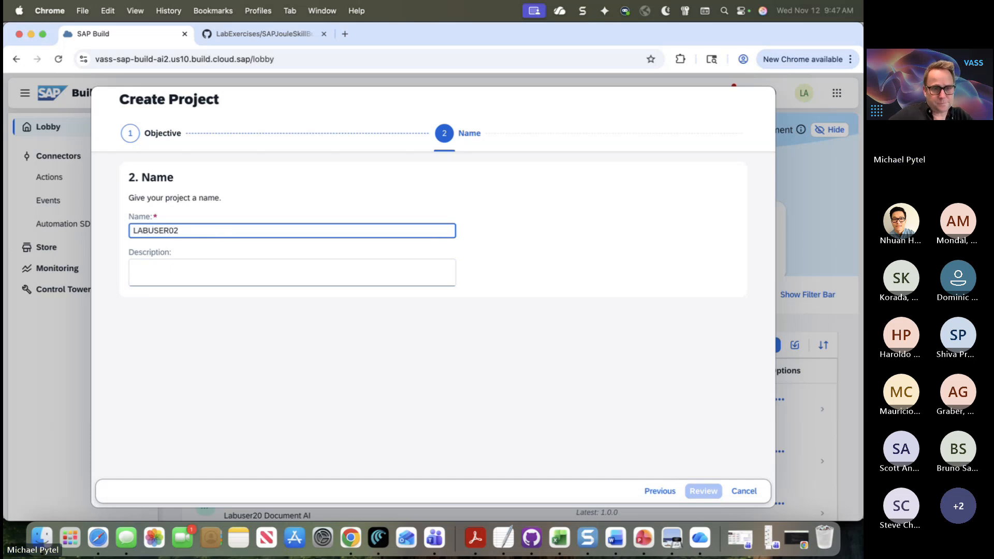
key(super+Tab)
scroll(246, 325, down, 3)
scroll(247, 325, down, 2)
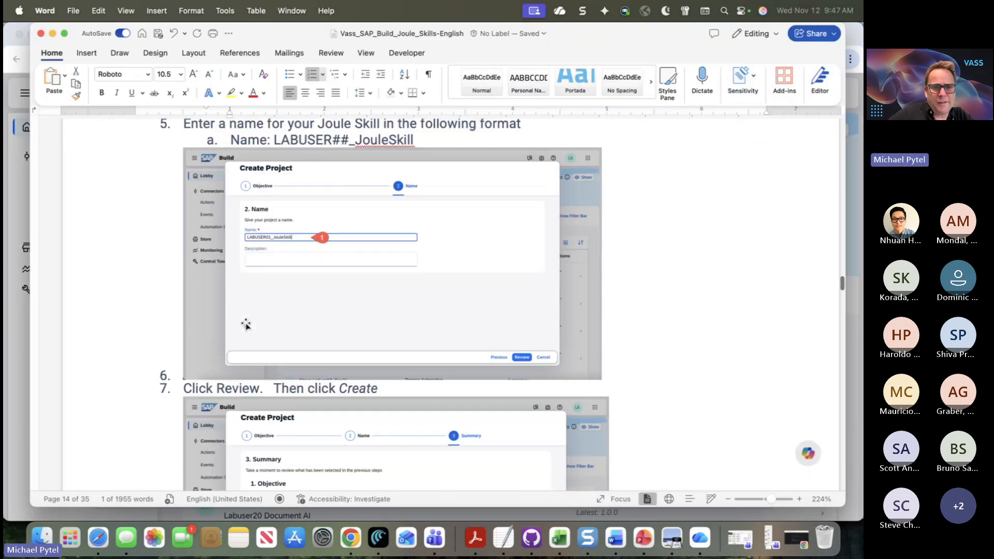
key(super+Tab)
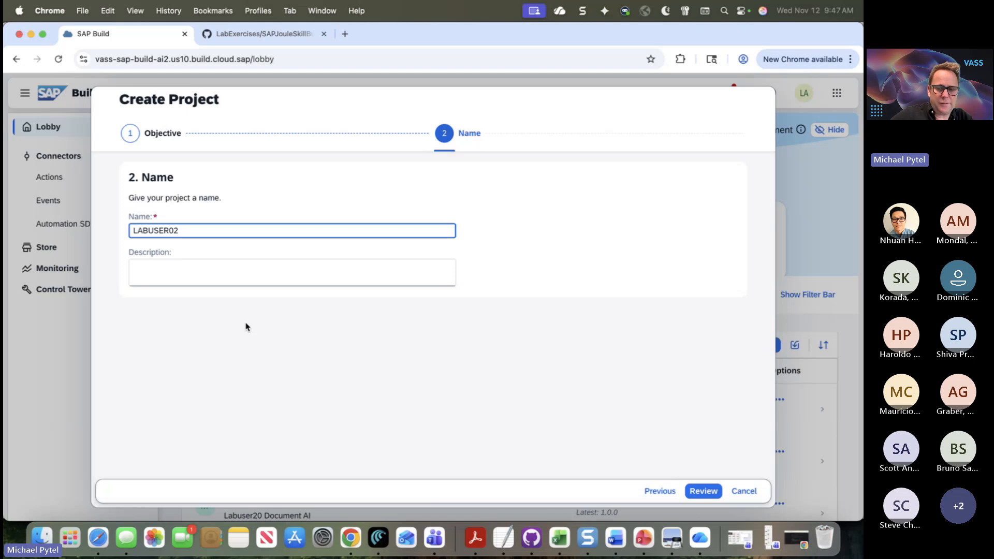
text(_)
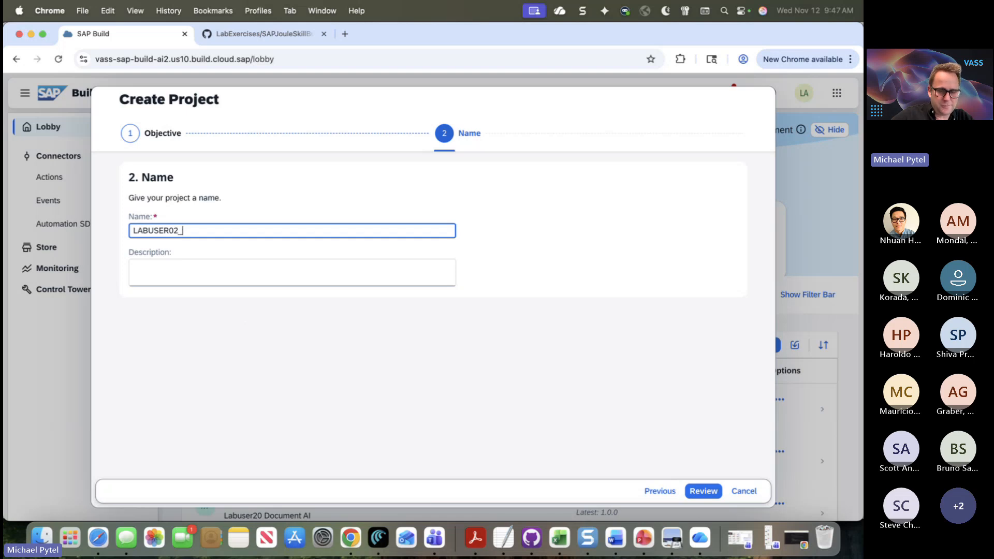
text(Skill)
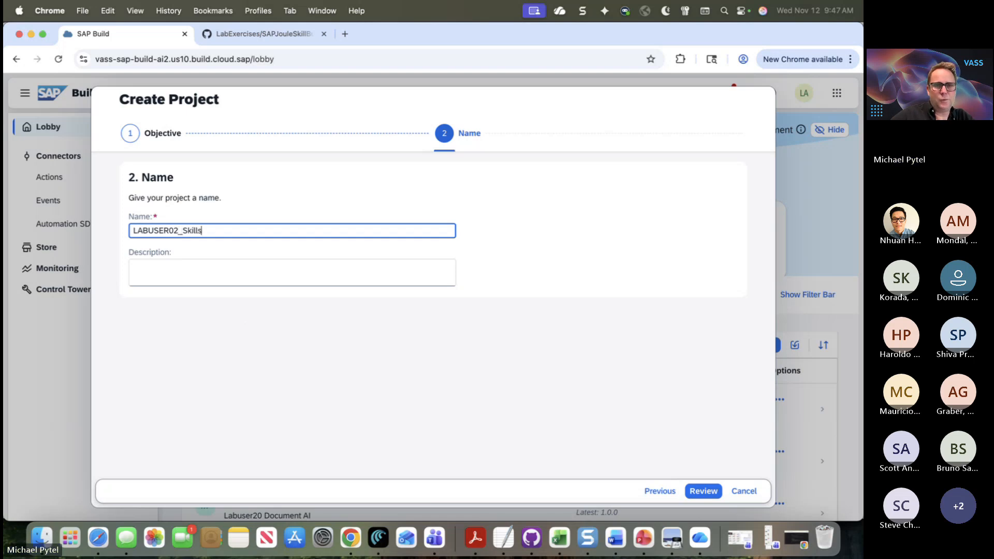
click(704, 492)
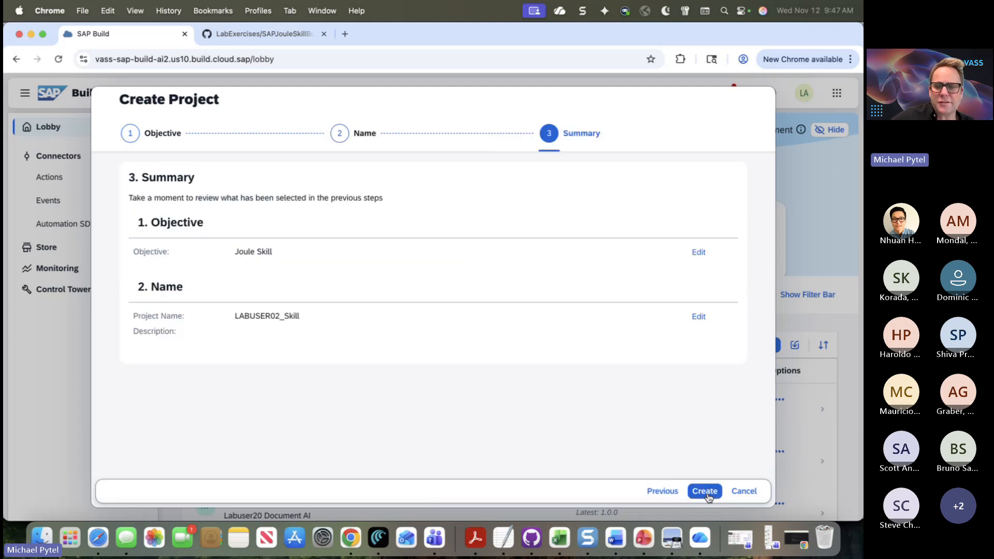
click(707, 494)
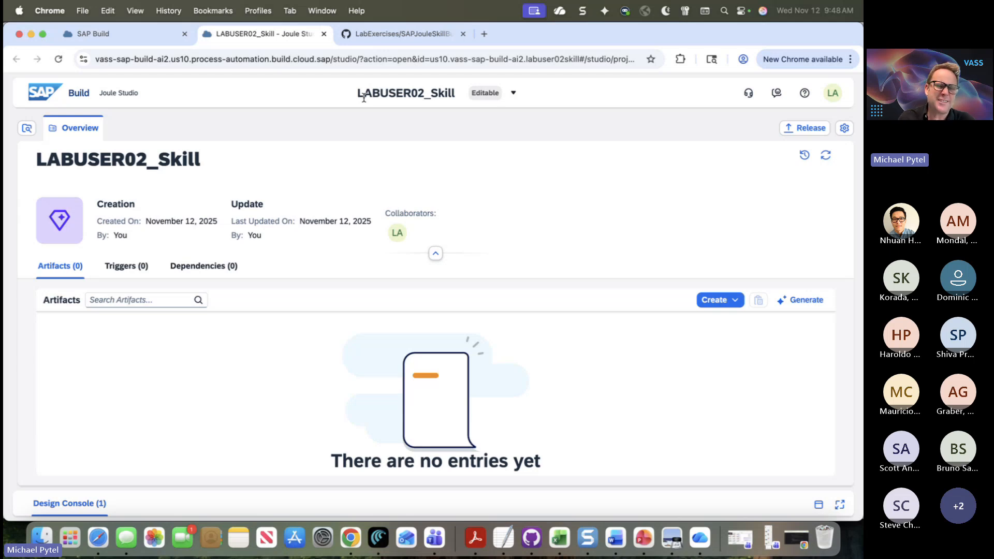
Start a new Joule Skill in the LABUSER02_Skill project and name it LABUSER02_SKILL
click(717, 300)
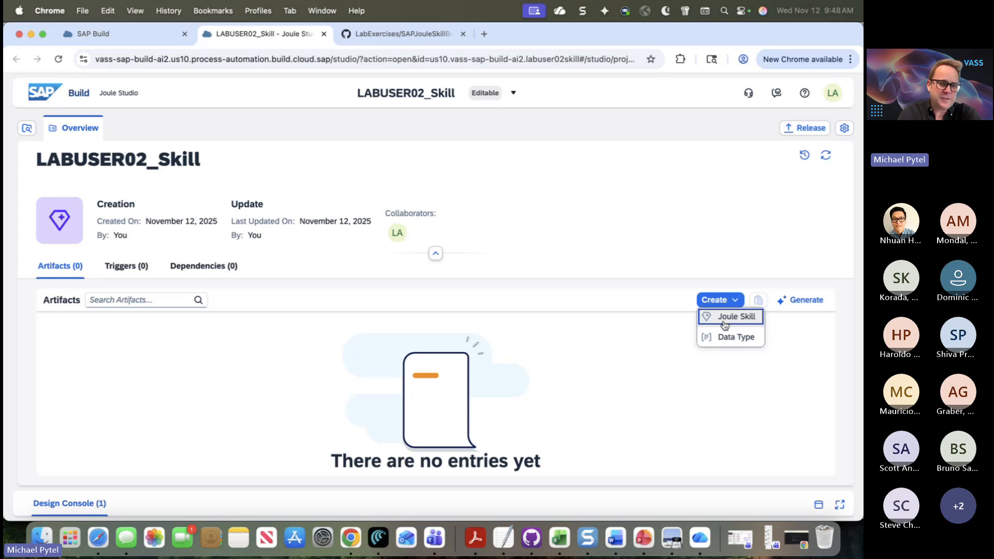
click(724, 322)
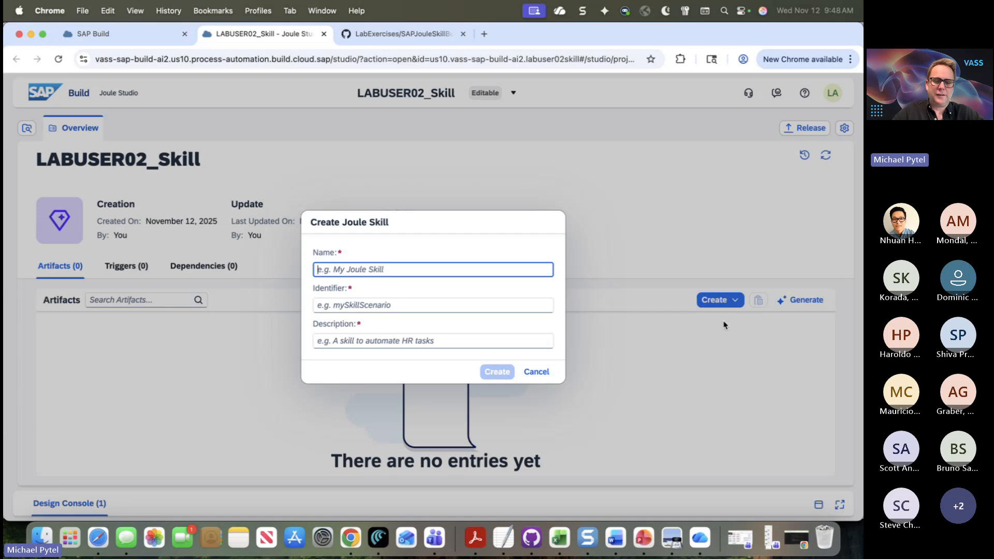
text(LABUSER02)
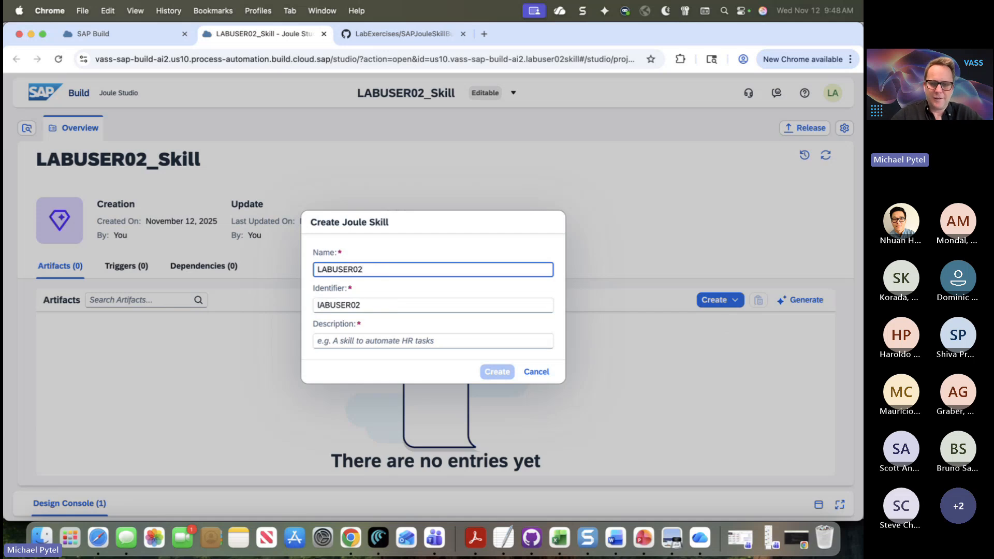
text(_SKILL)
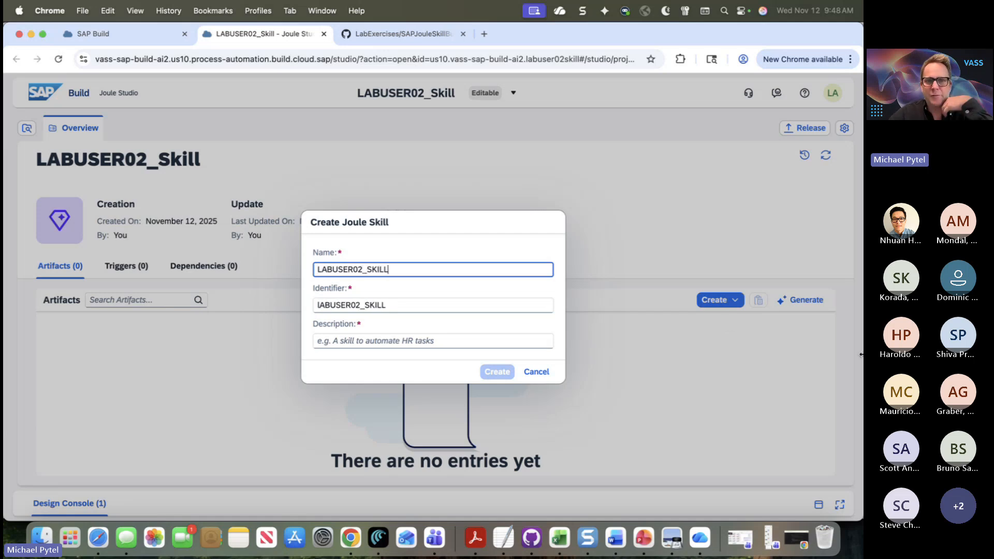
Switch to the Word lab guide and copy the skill description about Sales Orders on Credit Hold from instruction 12
click(477, 340)
key(super+Tab)
key(super+Tab)
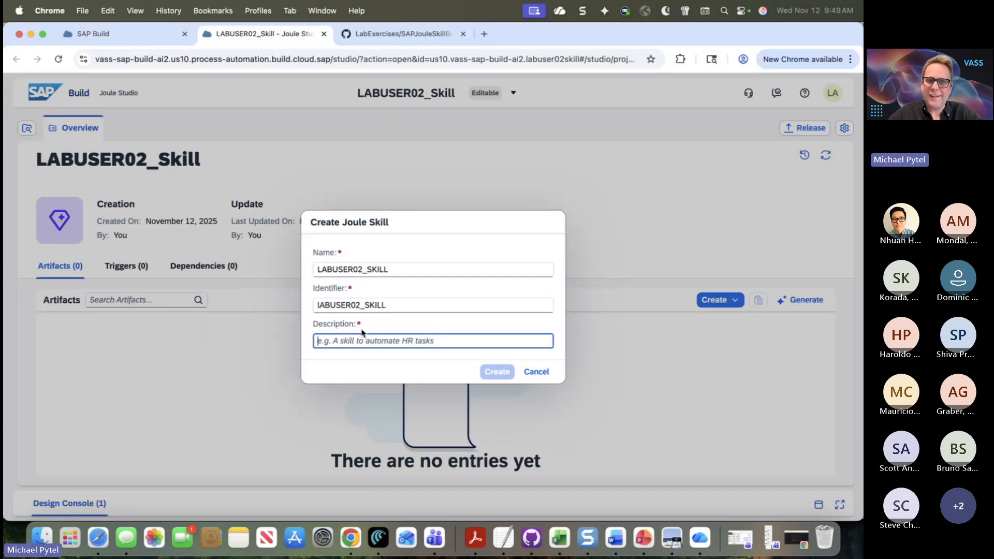
key(super+Tab)
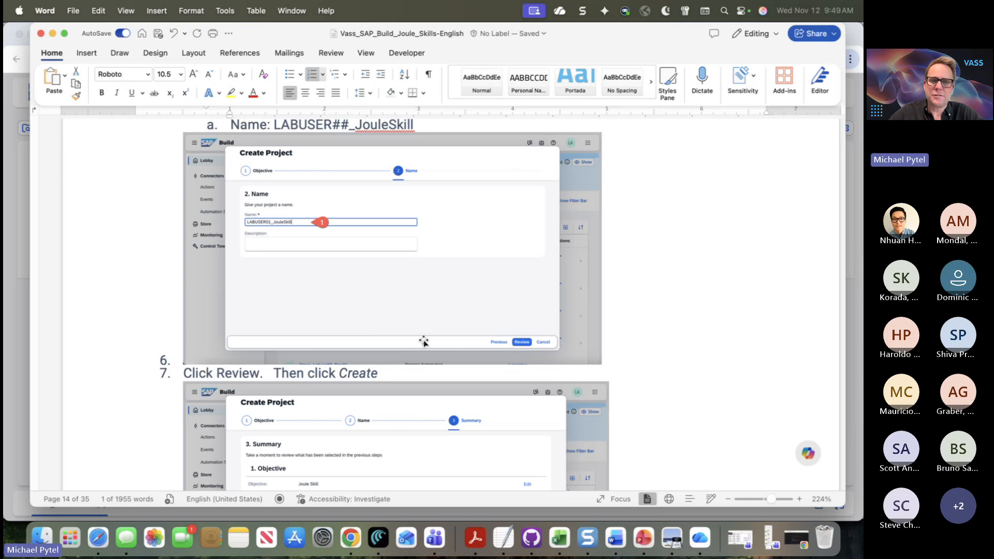
scroll(424, 339, down, 10)
scroll(423, 340, down, 15)
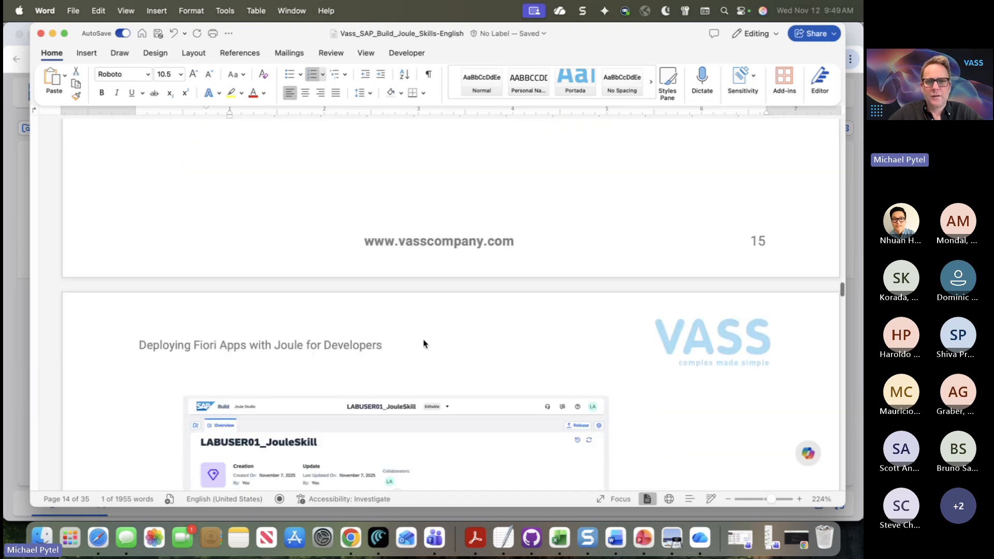
scroll(423, 339, down, 3)
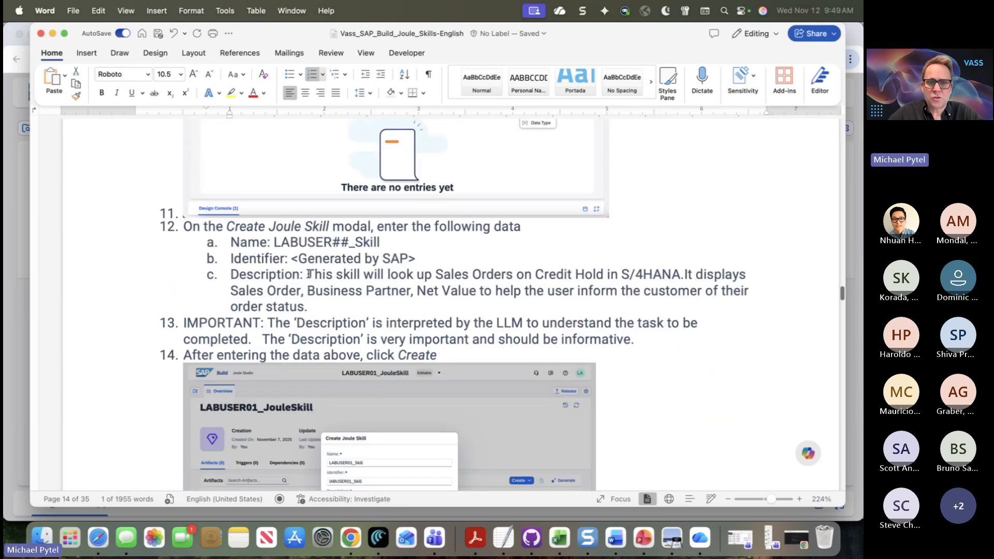
drag(307, 275, 328, 306)
key(super+c)
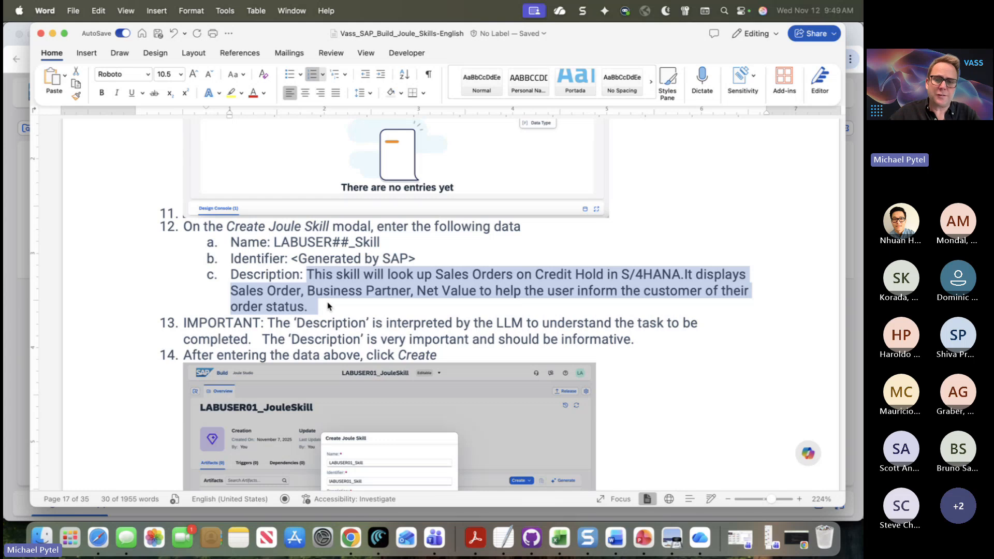
Switch to Chrome, paste the copied text as the skill's description and create the skill
key(super+Tab)
key(super+v)
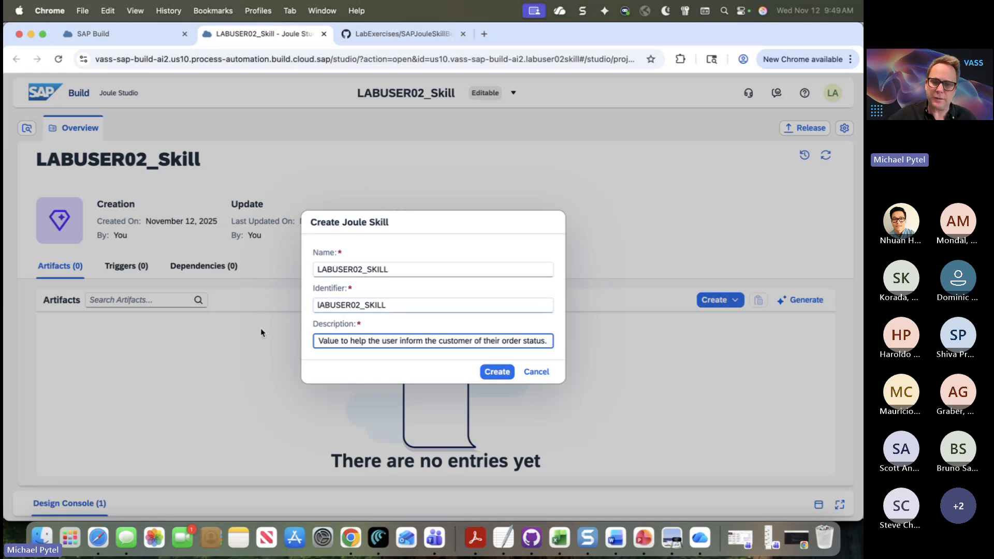
click(501, 373)
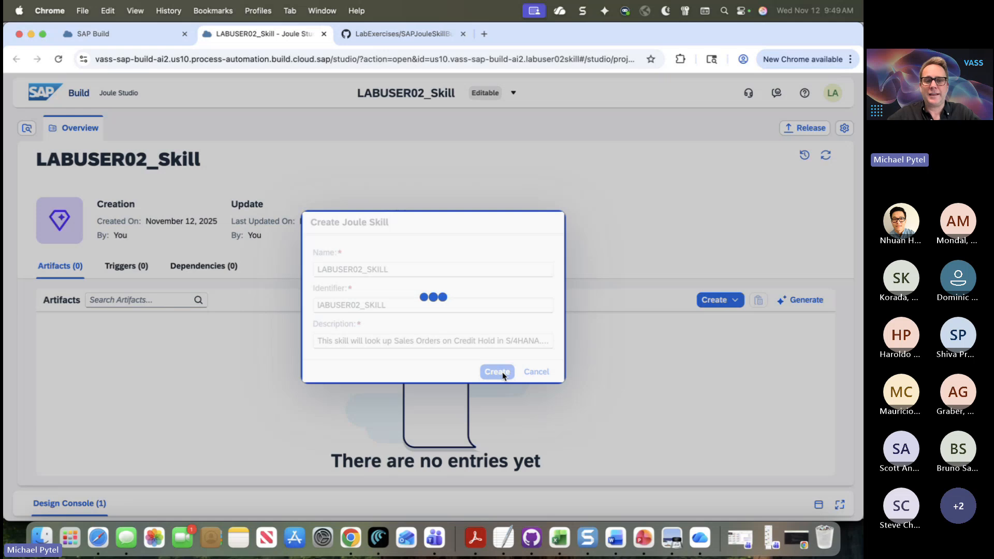
Switch to the Word lab guide and read the instructions on the skill's description, trigger settings and adding an action
key(super+Tab)
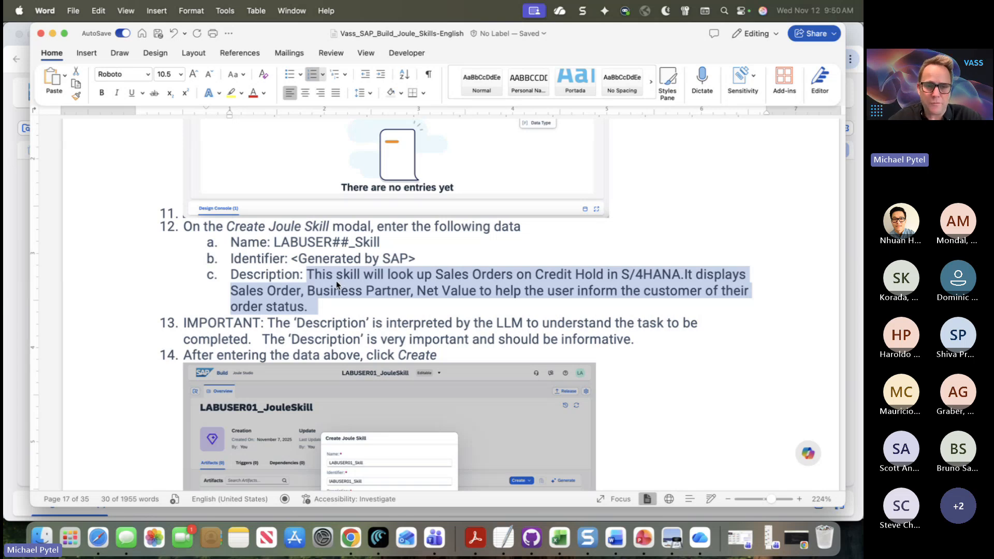
scroll(339, 284, down, 5)
scroll(336, 282, down, 1)
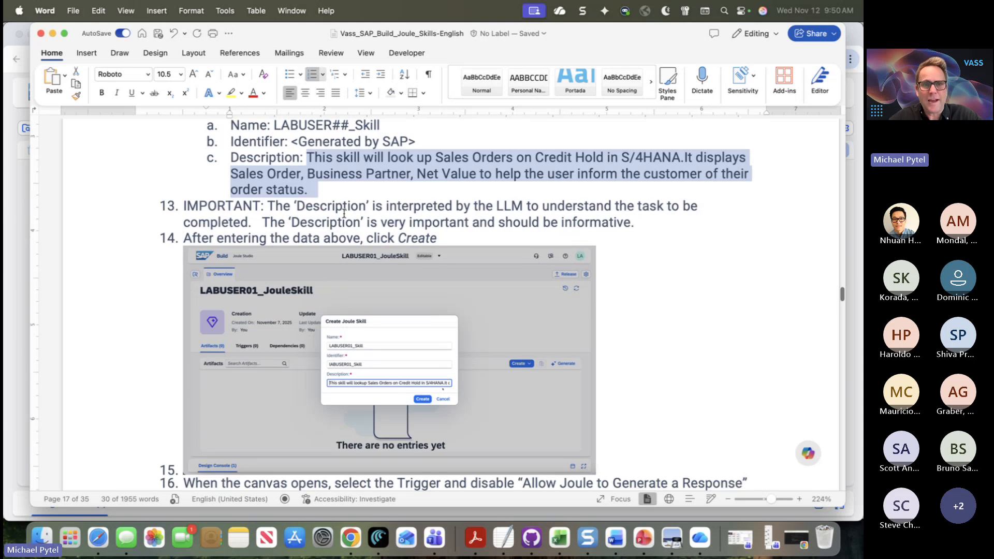
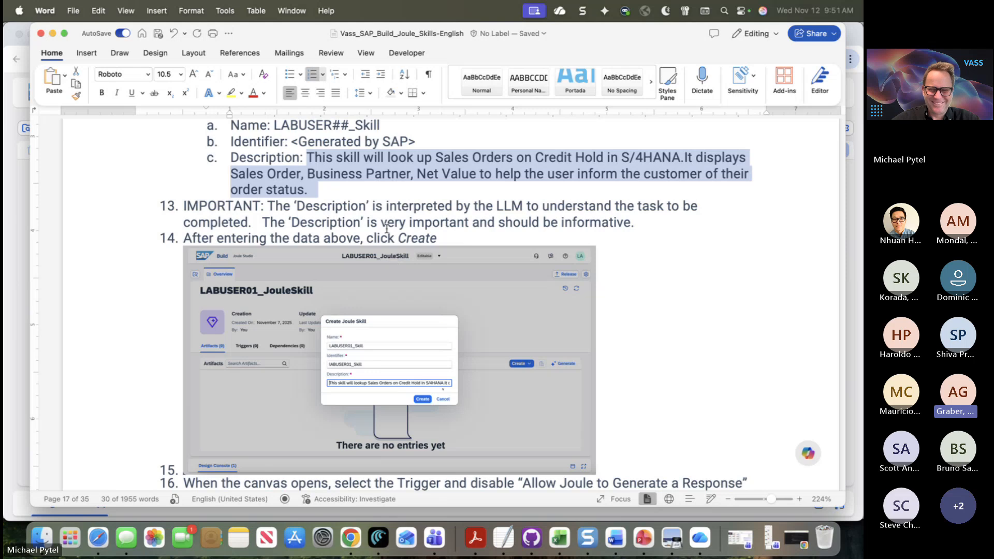
scroll(390, 209, down, 2)
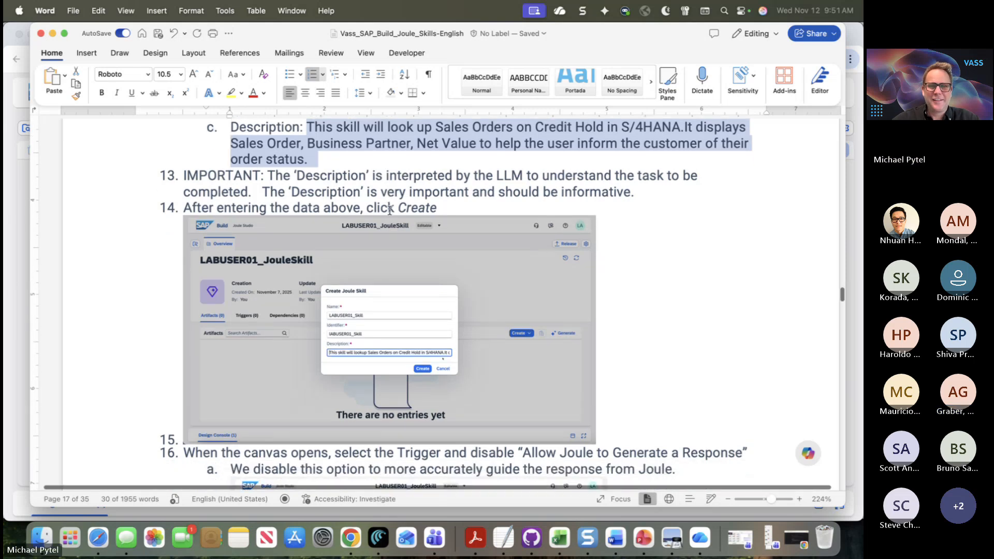
scroll(390, 210, down, 3)
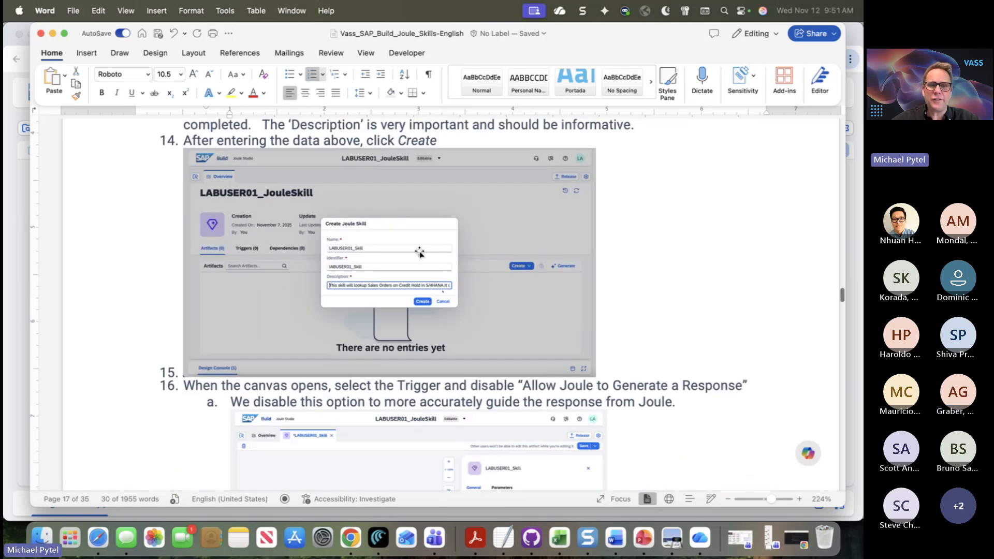
scroll(416, 252, down, 8)
scroll(416, 252, down, 4)
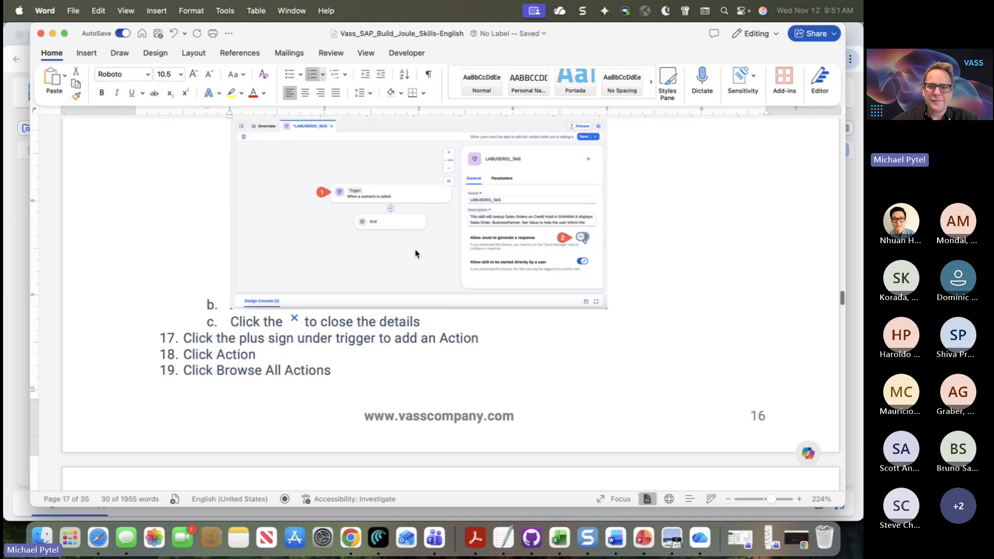
Switch to Chrome and, in the LABUSER02_SKILL trigger's general settings, disable Allow Joule to generate a response
key(super+Tab)
click(495, 315)
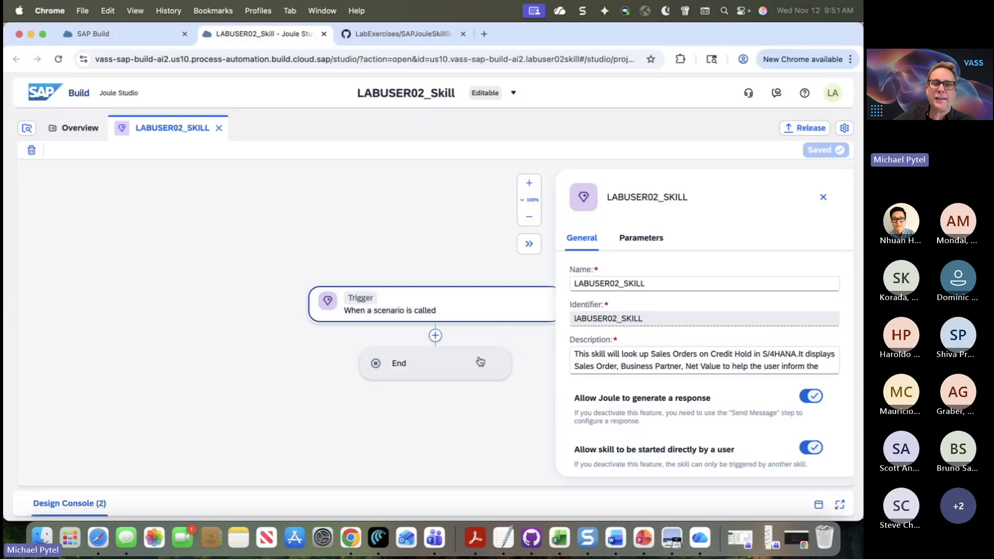
drag(441, 264, 360, 258)
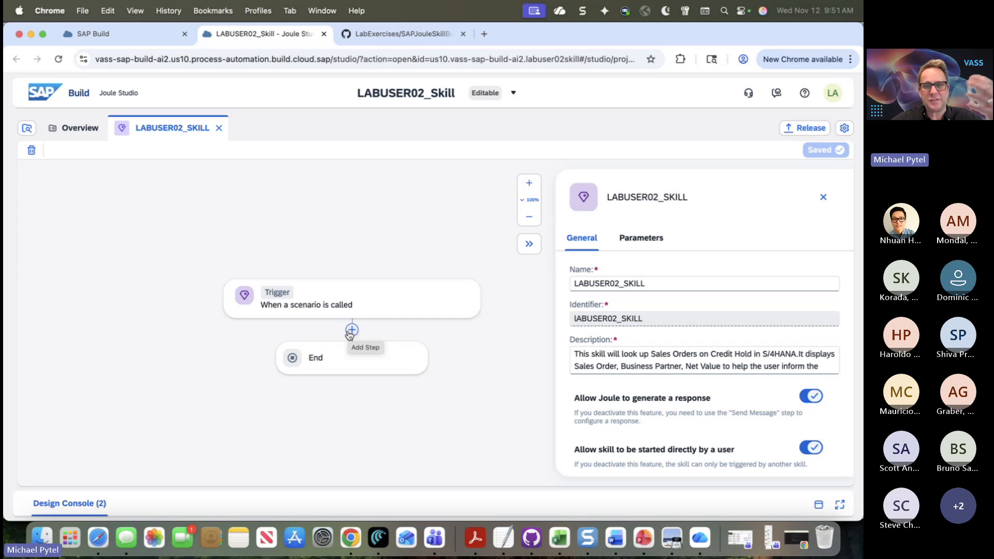
drag(613, 354, 572, 340)
click(641, 237)
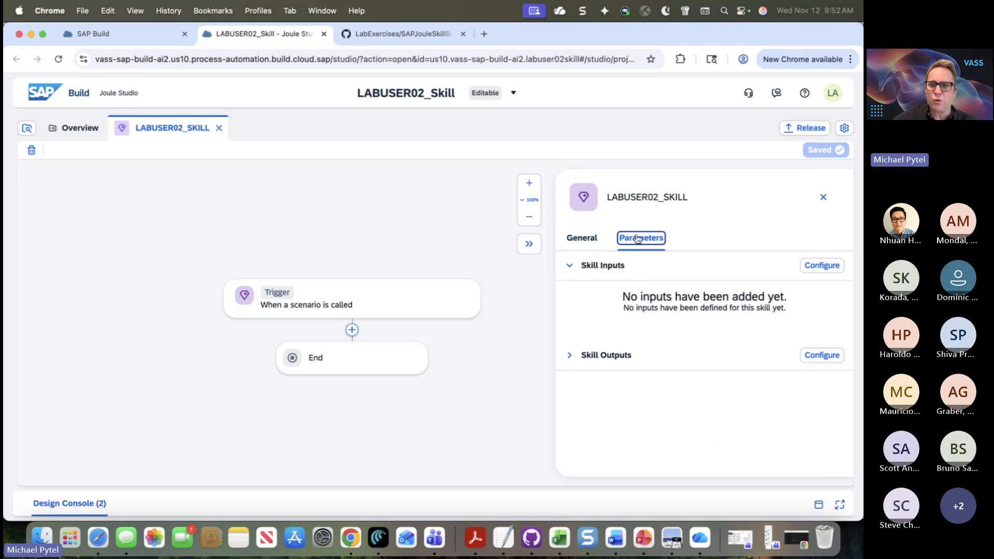
click(585, 238)
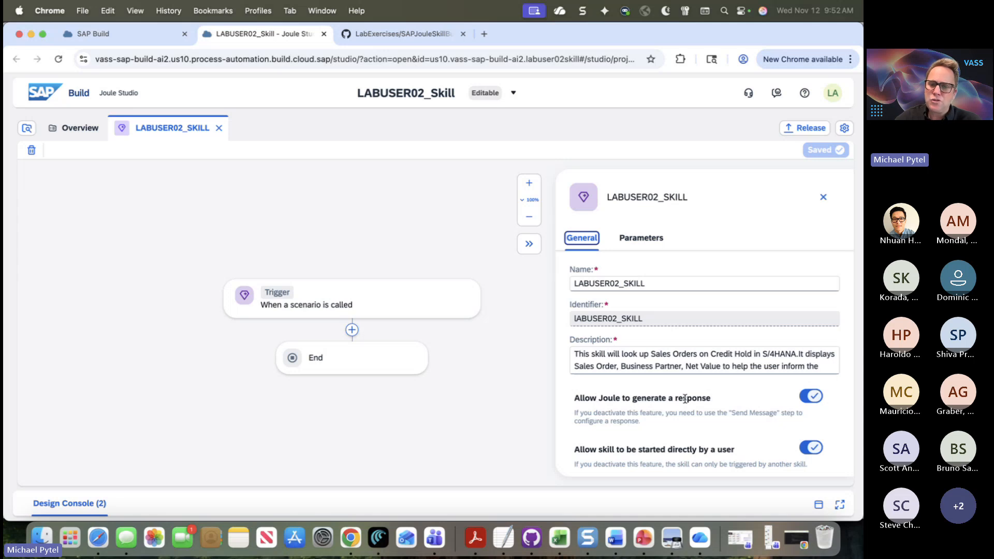
click(816, 399)
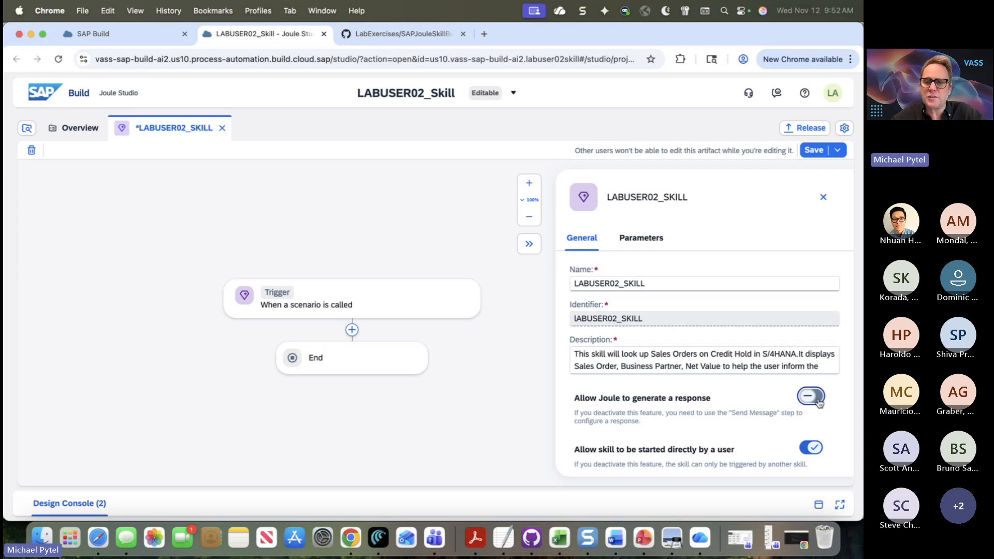
Check the Word lab guide's action instructions, then return to Chrome and browse all actions for a Call Action step below the trigger
key(super+Tab)
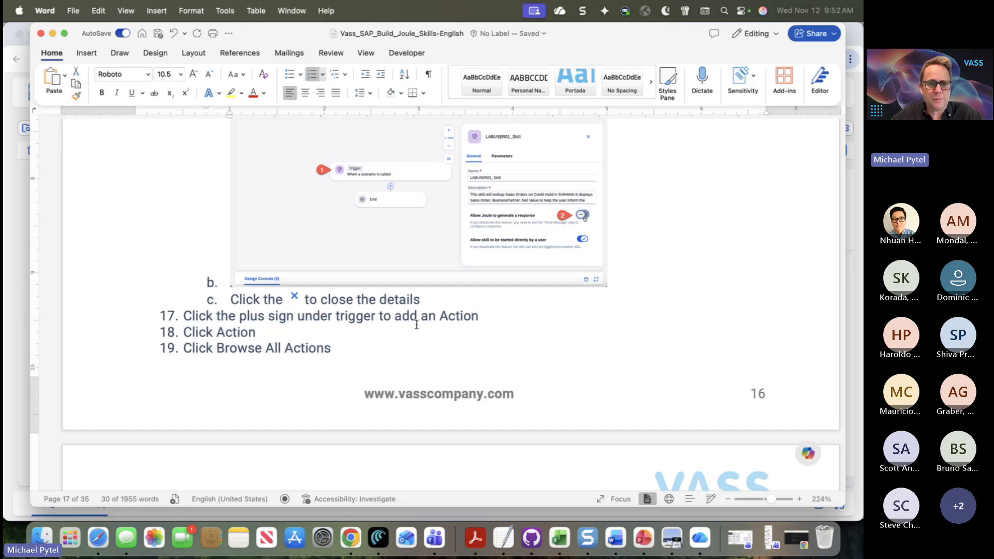
scroll(416, 324, down, 1)
scroll(416, 324, down, 20)
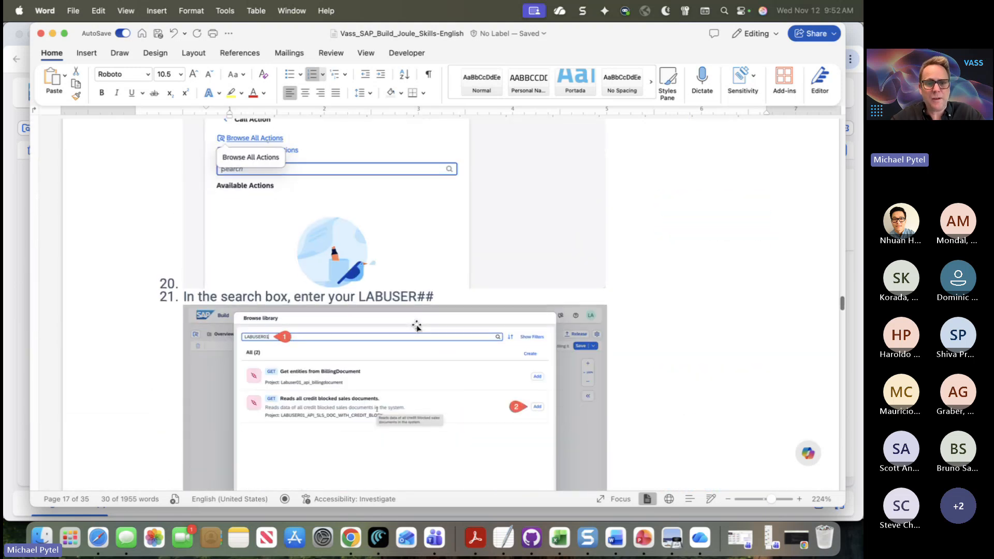
key(super+Tab)
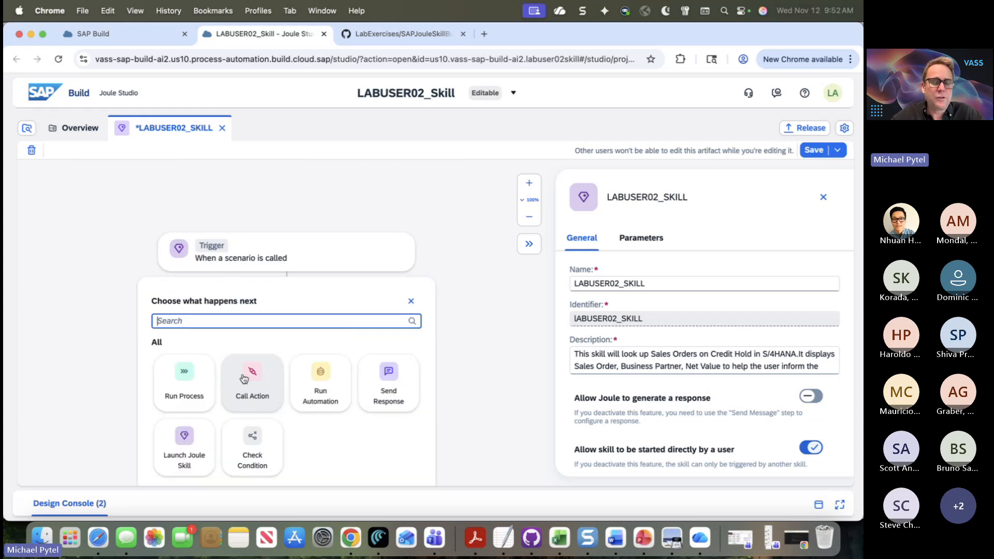
click(248, 379)
click(196, 323)
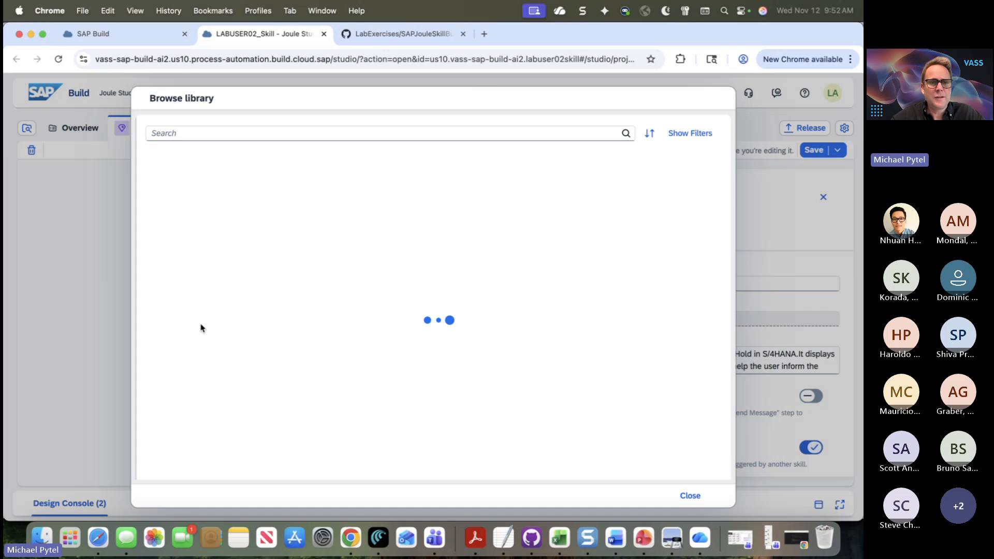
Search the action library for LABUSER02 and add the action "Reads all credit blocked sales documents." to the skill
click(251, 133)
text(LAB)
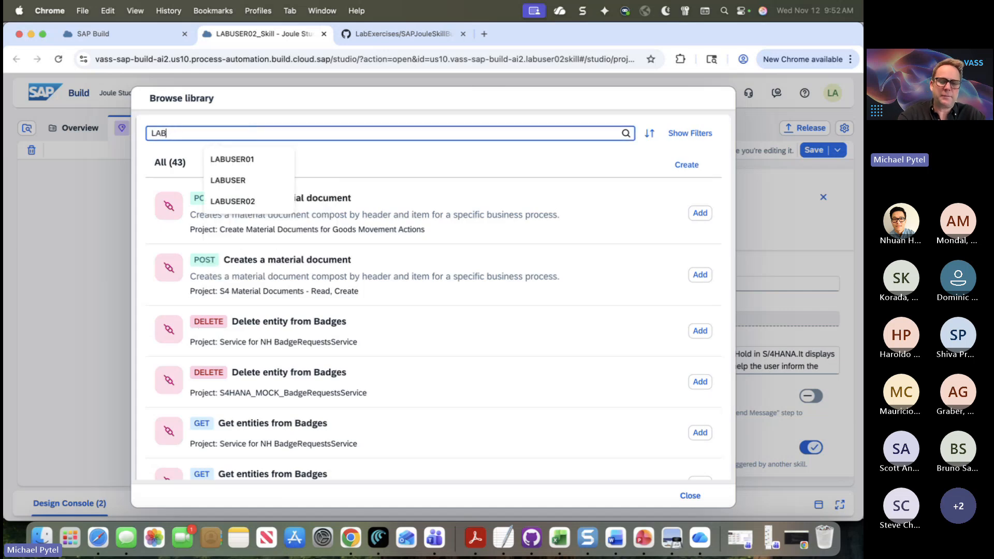
text(USER02)
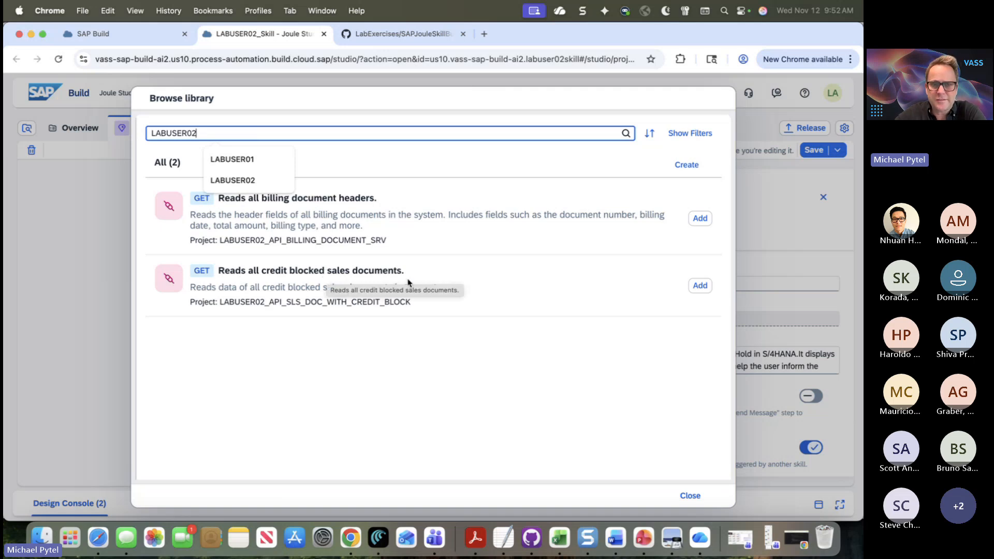
click(697, 291)
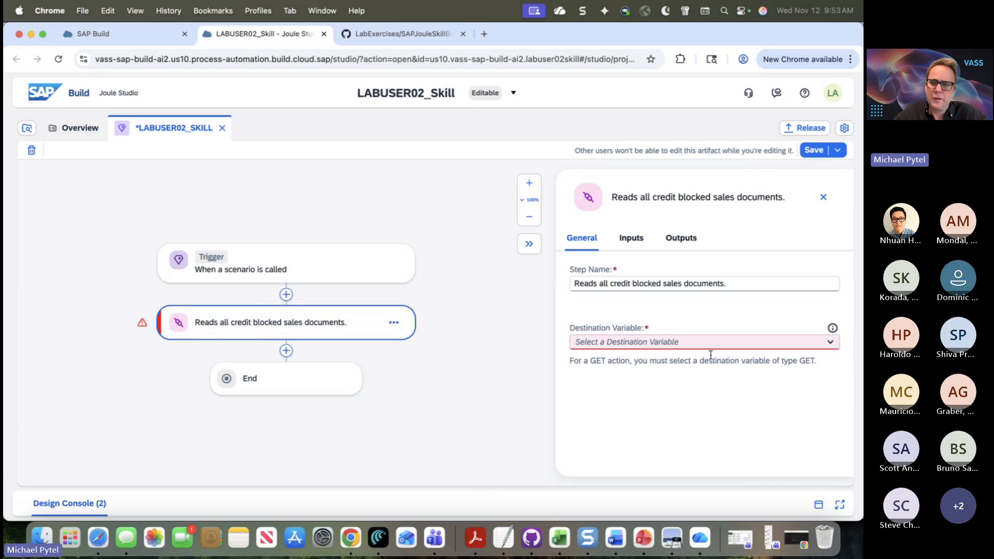
Create a destination variable for the credit-block action with identifier S4HANA and description "S4HANA System"
click(831, 343)
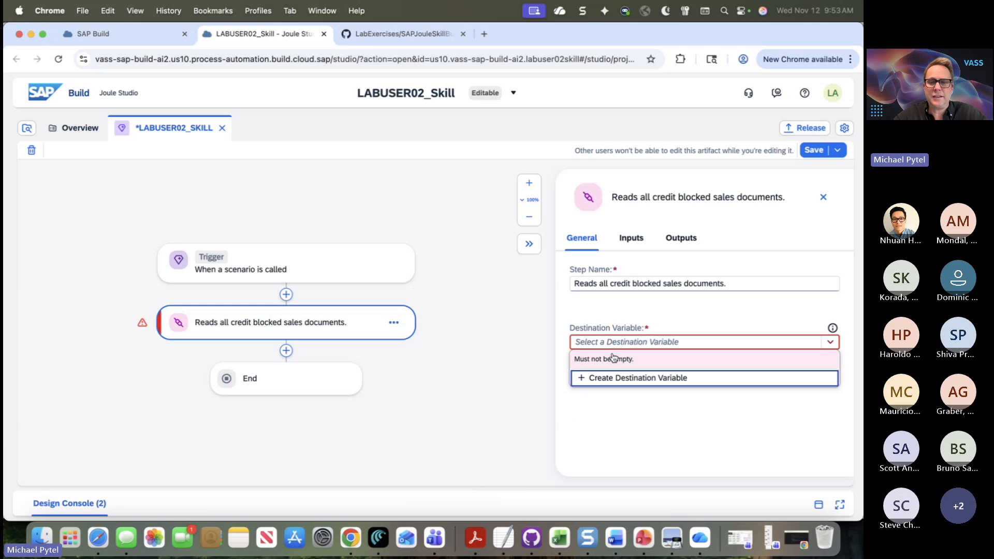
click(614, 387)
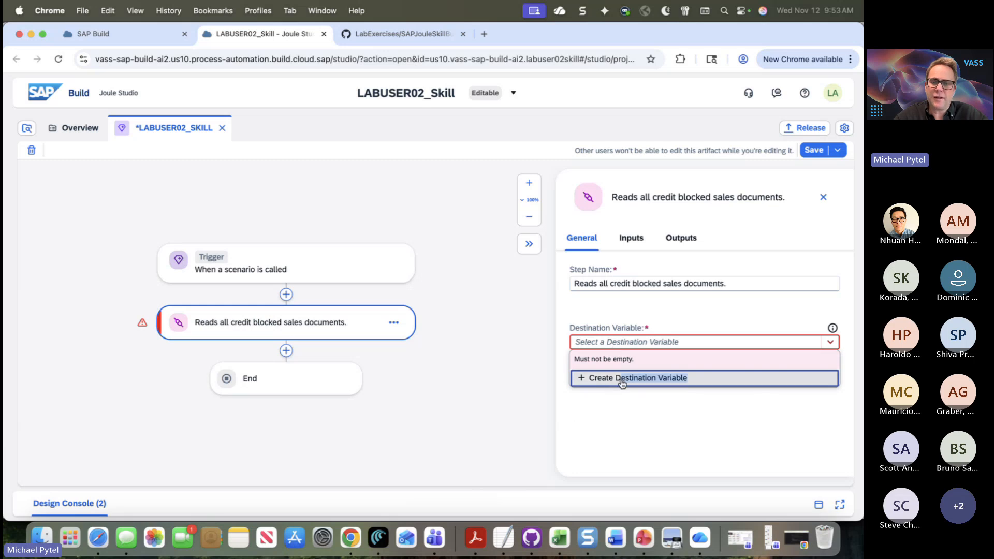
text(S4HANA)
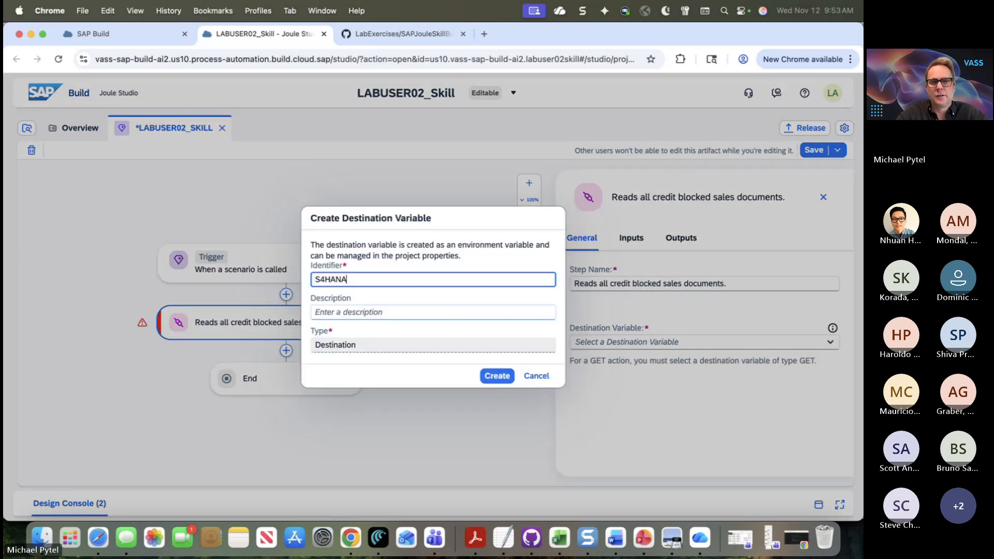
key(Tab)
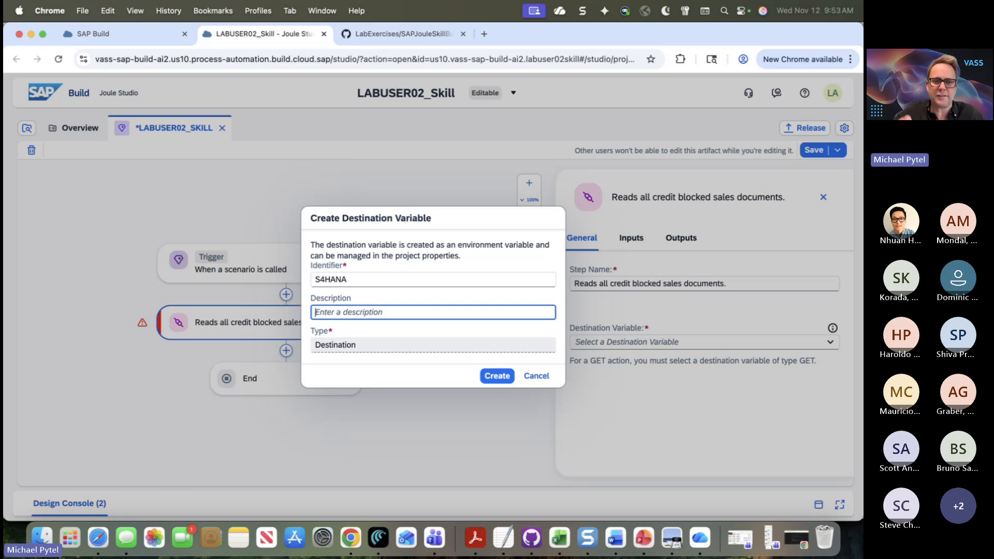
text(S4HANA S)
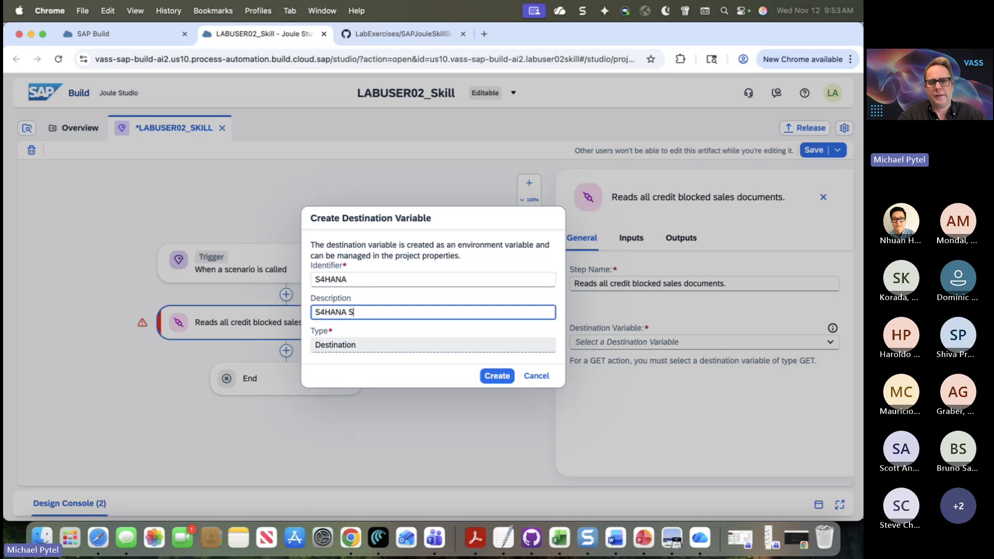
text(ystem)
click(497, 376)
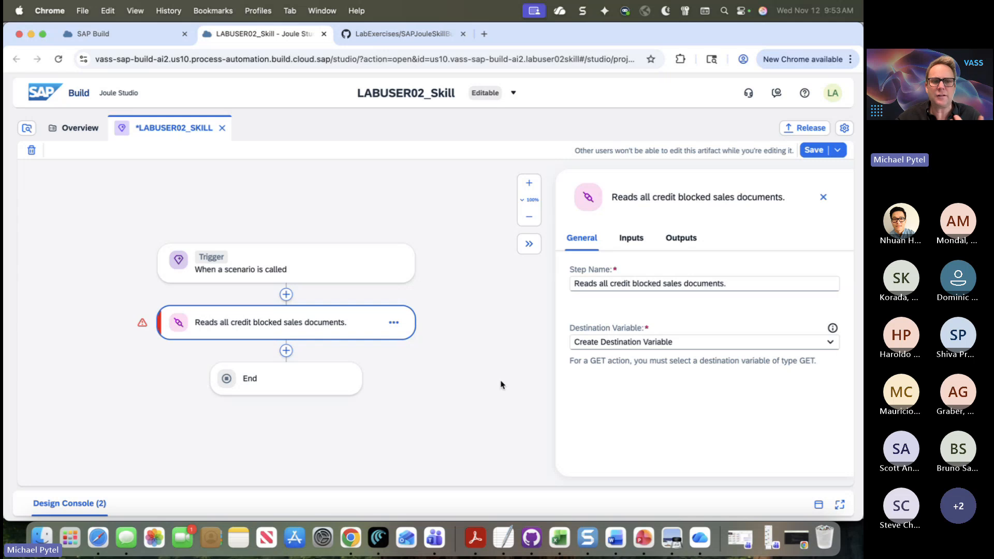
Assign the S4HANA destination variable to the "Reads all credit blocked sales documents." action
click(590, 344)
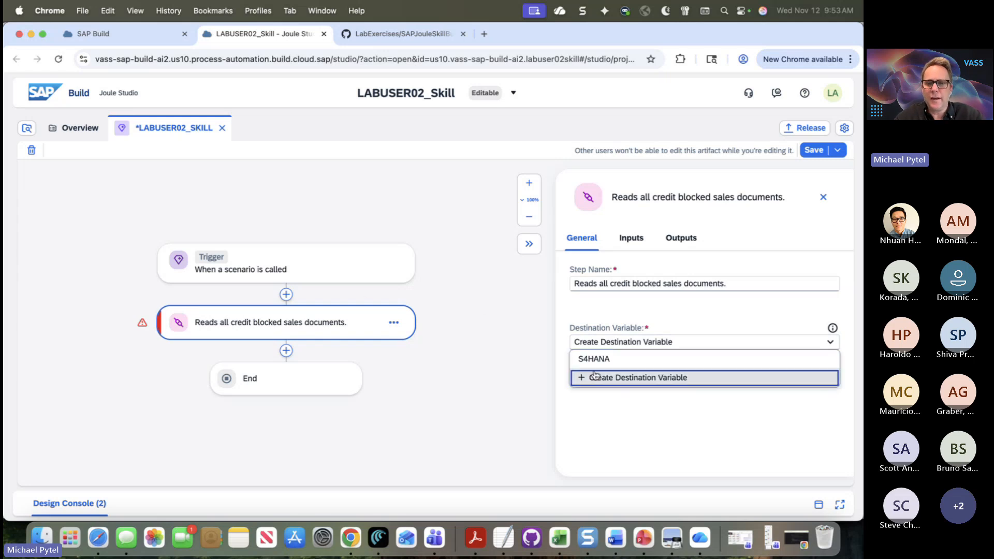
click(596, 376)
click(604, 346)
click(600, 359)
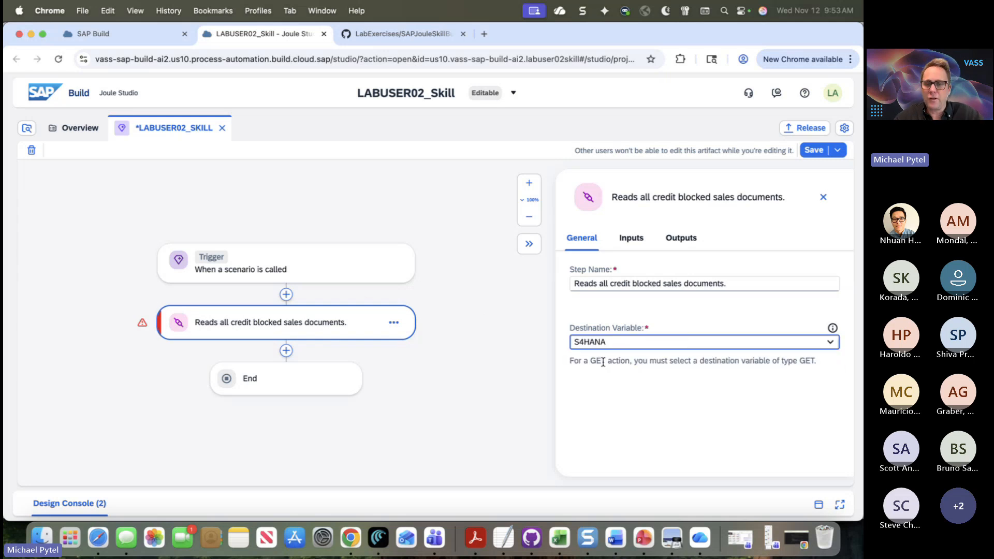
Switch to the Word lab guide and read the instructions on validating the destination variable, browsing the action outputs and adding a Send Response
key(super+Tab)
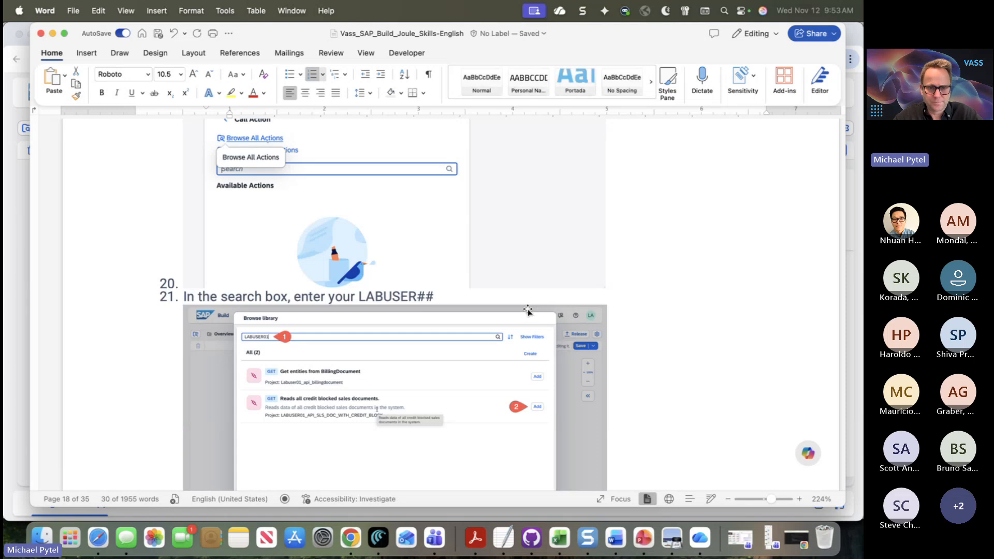
scroll(512, 332, down, 10)
scroll(513, 332, down, 5)
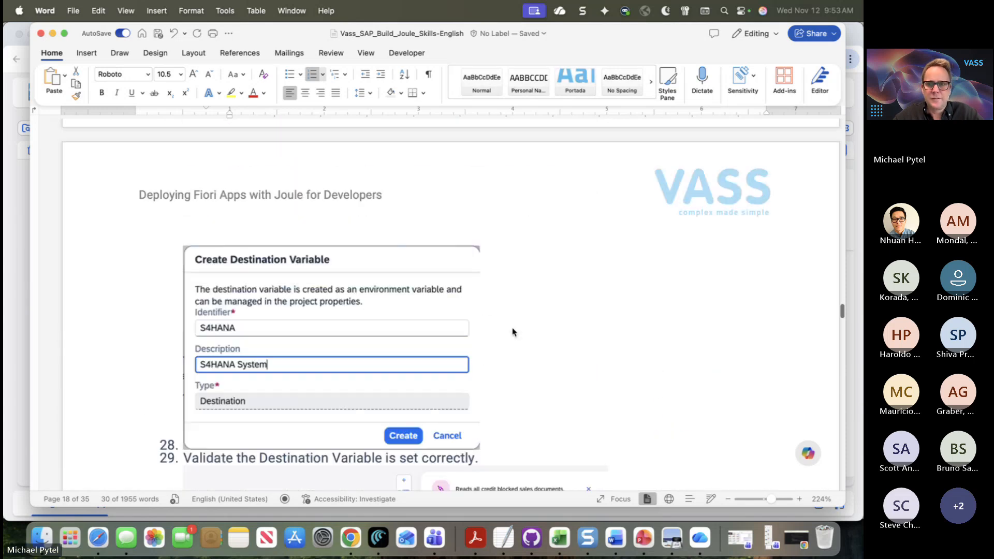
scroll(512, 332, up, 2)
scroll(513, 329, down, 6)
scroll(512, 332, down, 5)
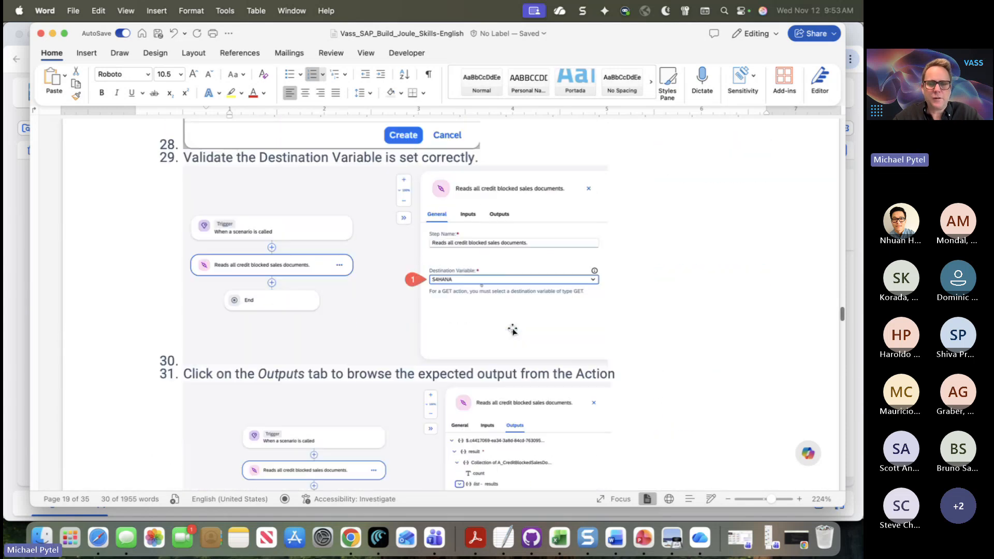
scroll(512, 329, down, 2)
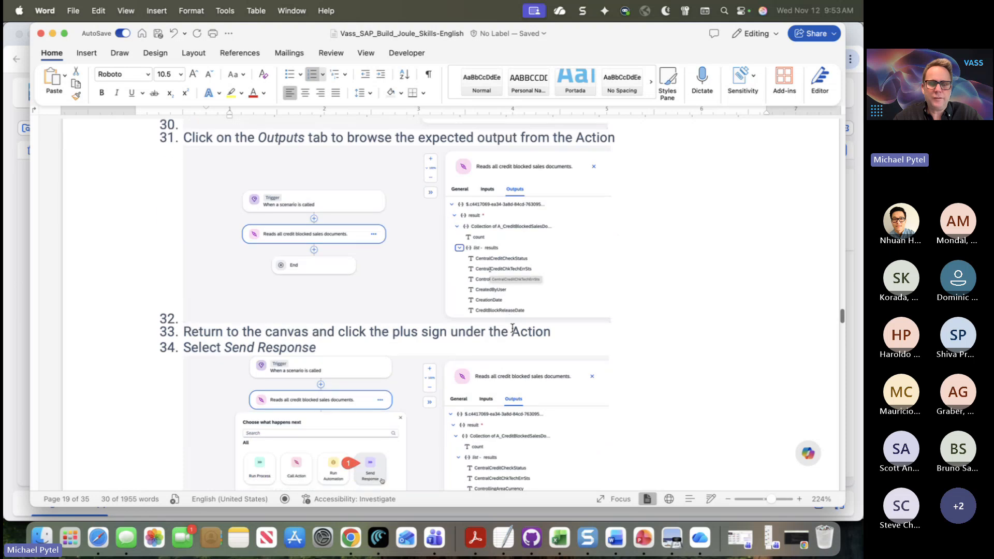
scroll(512, 323, down, 2)
Return to Chrome, examine the credit-block action's output fields down through the results list, and close the action's details
key(super+Tab)
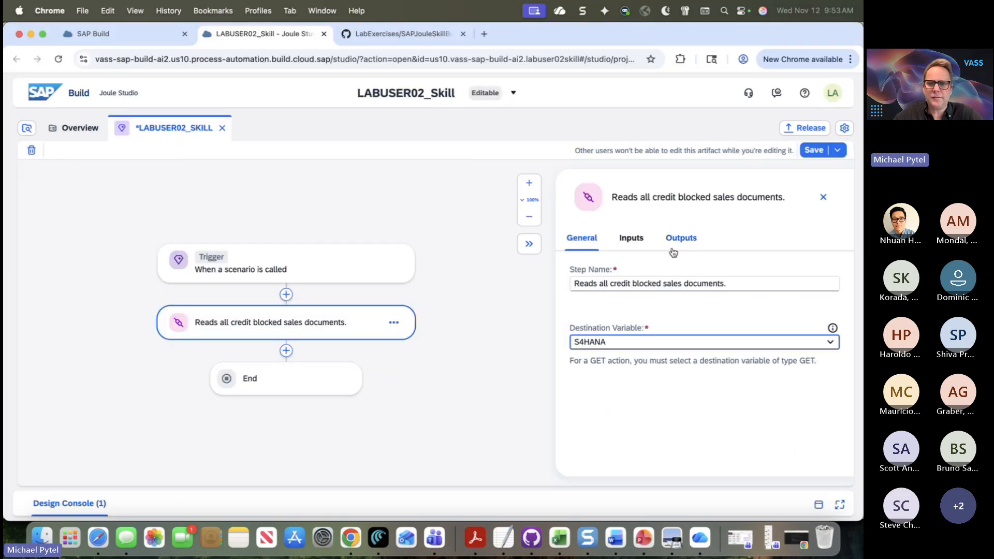
click(671, 248)
click(571, 304)
click(576, 325)
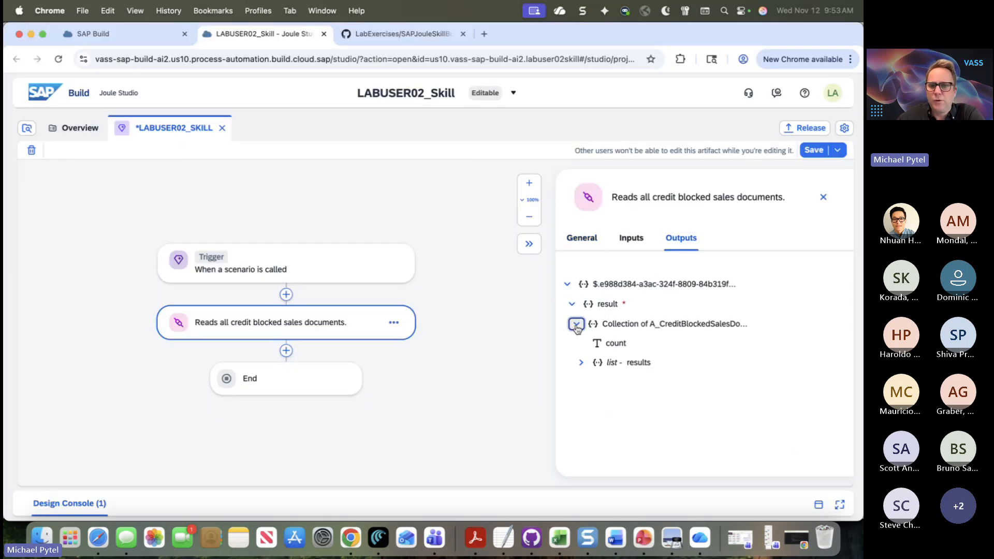
click(580, 362)
scroll(608, 410, down, 10)
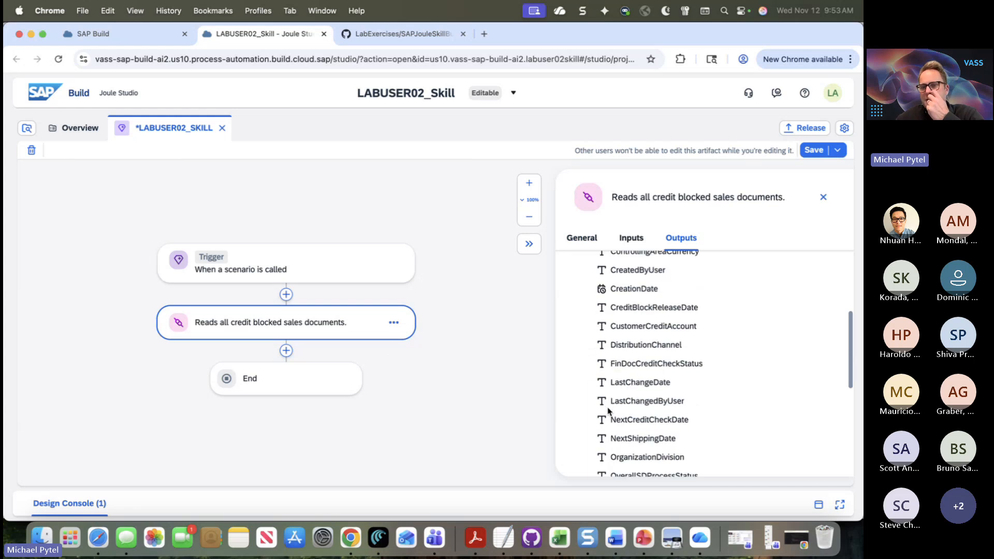
scroll(608, 410, up, 10)
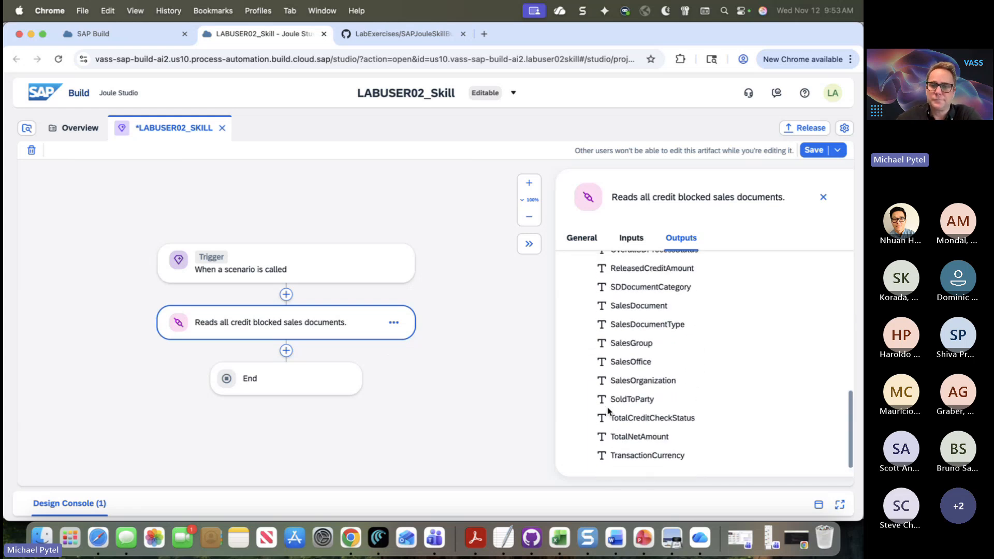
click(823, 197)
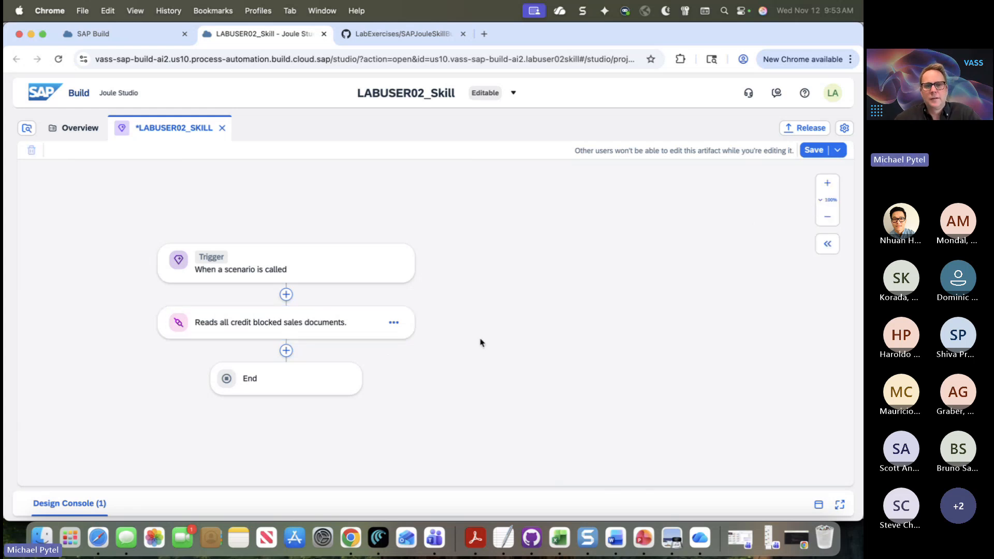
Following the Word lab guide, add a Send Message response after the credit blocked sales documents action and open its message editor
key(super+Tab)
scroll(504, 350, down, 5)
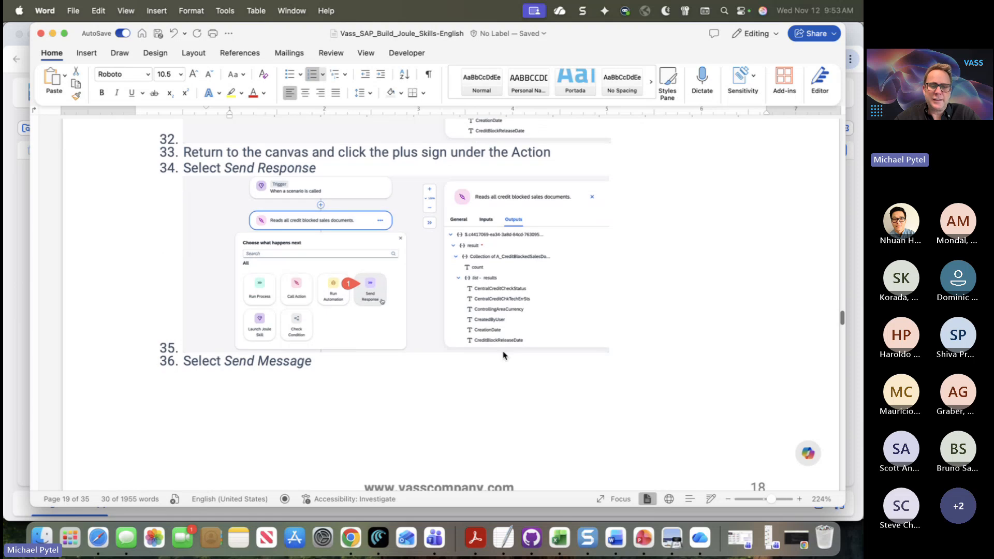
key(super+Tab)
click(285, 352)
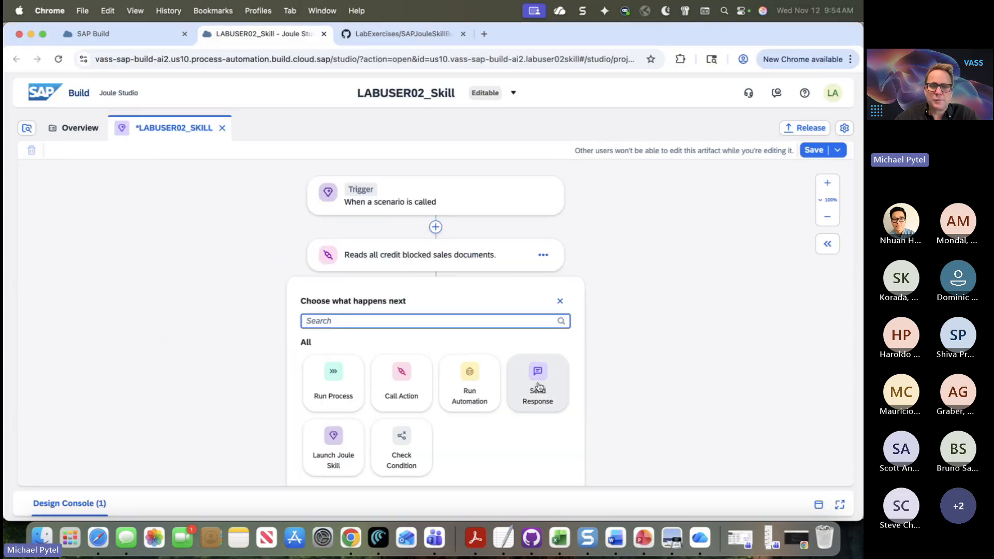
click(539, 386)
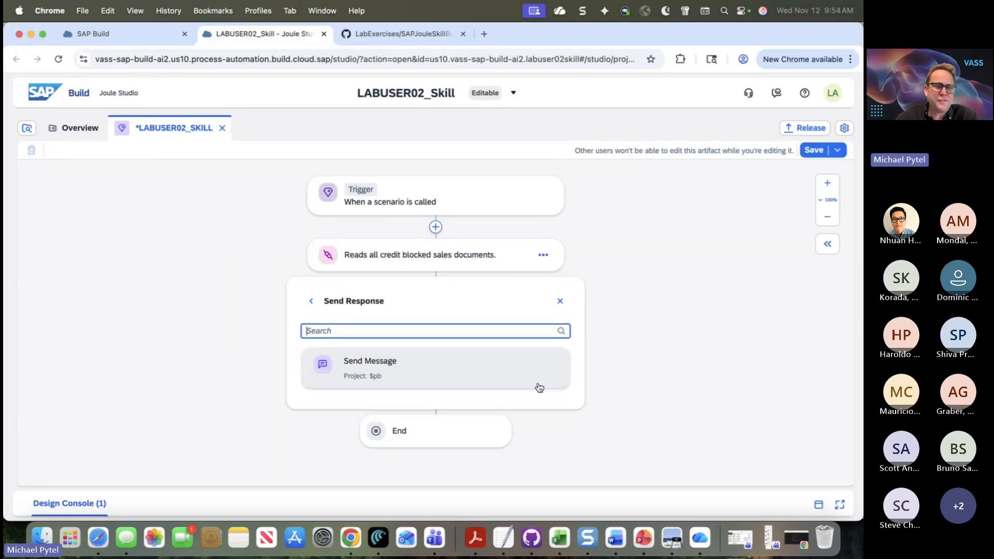
click(538, 386)
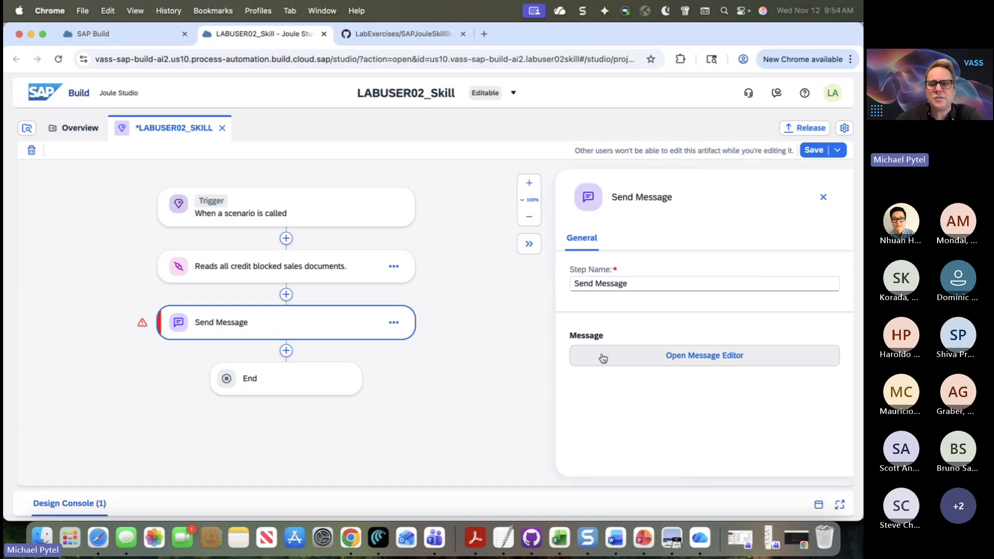
click(704, 366)
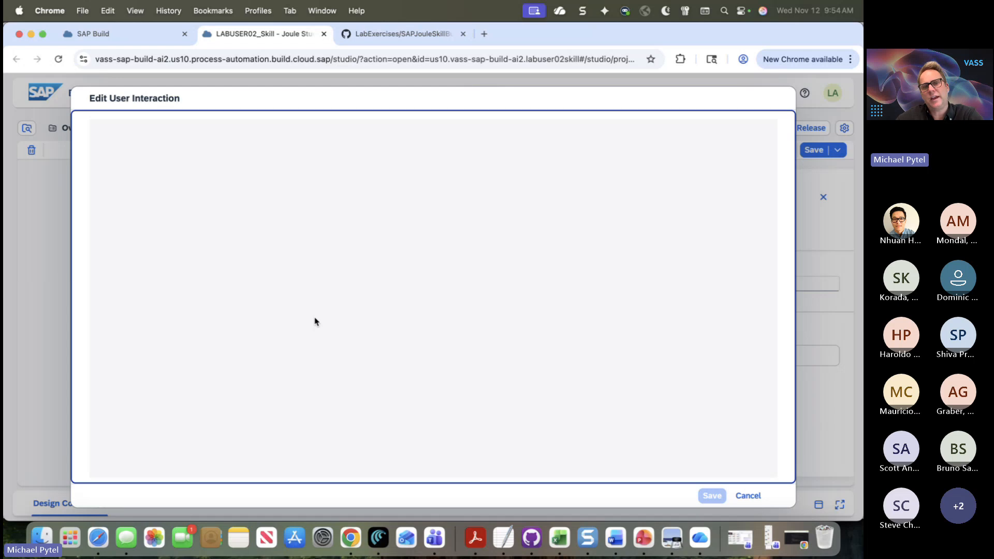
Read the Word lab guide's message editor instructions and set the message type to List
key(super+Tab)
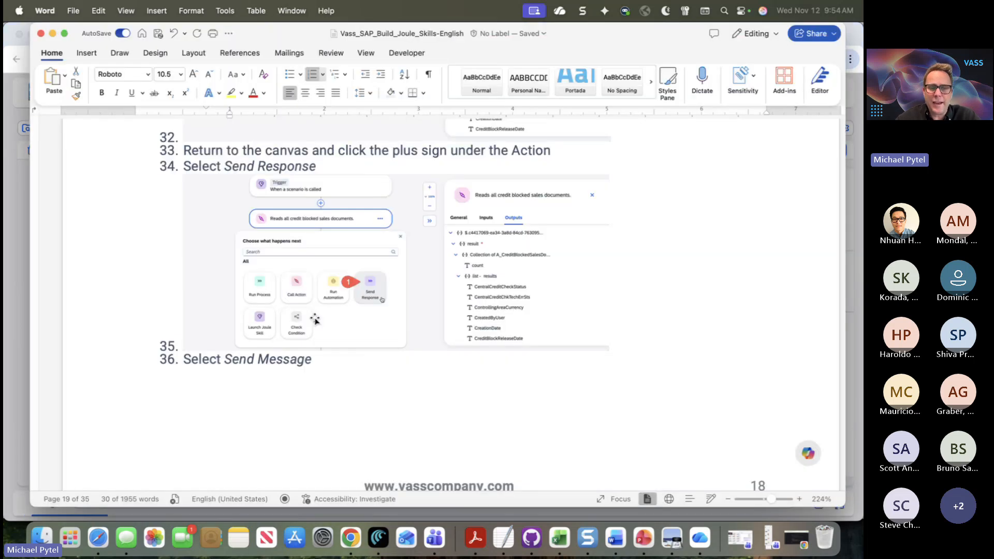
scroll(315, 320, down, 5)
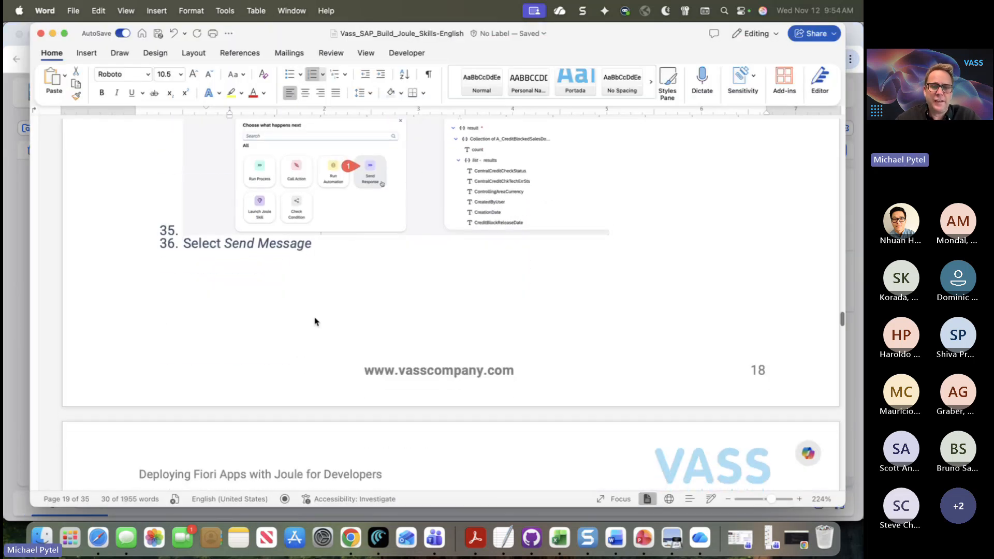
scroll(315, 321, down, 10)
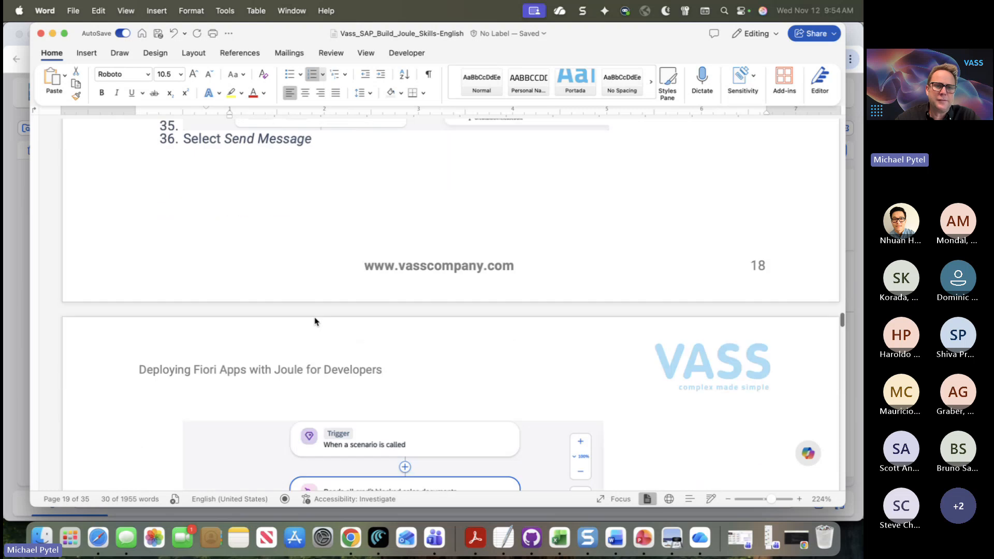
scroll(315, 320, down, 6)
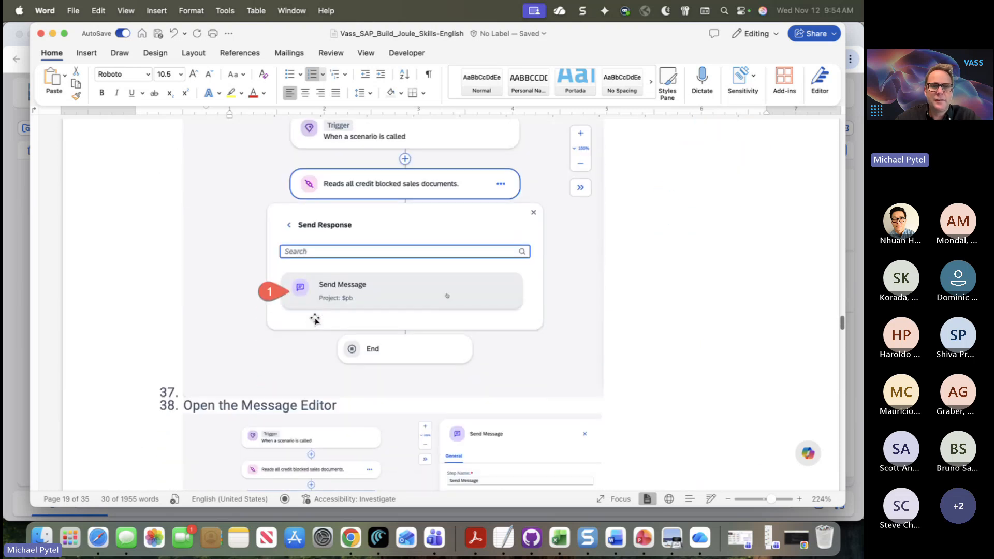
scroll(404, 288, down, 20)
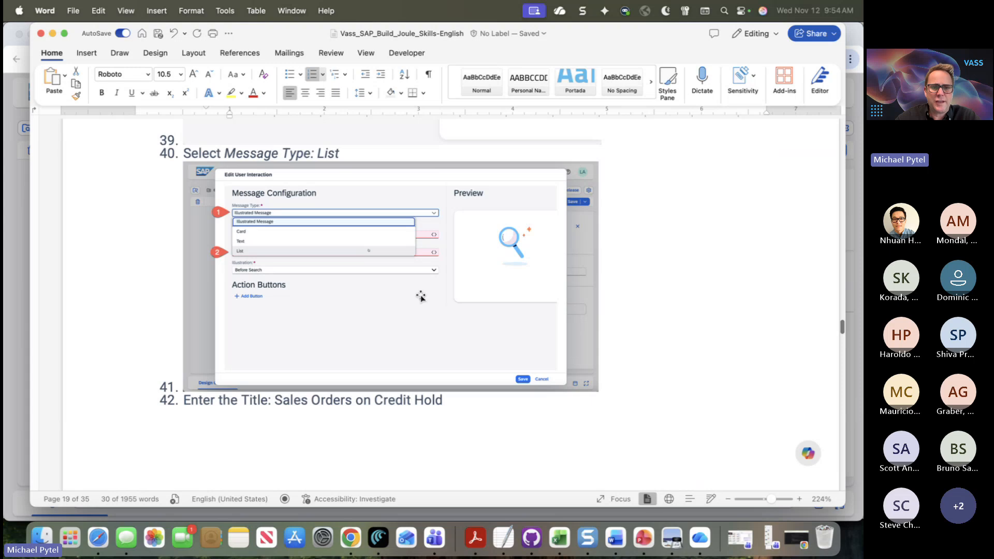
key(super+Tab)
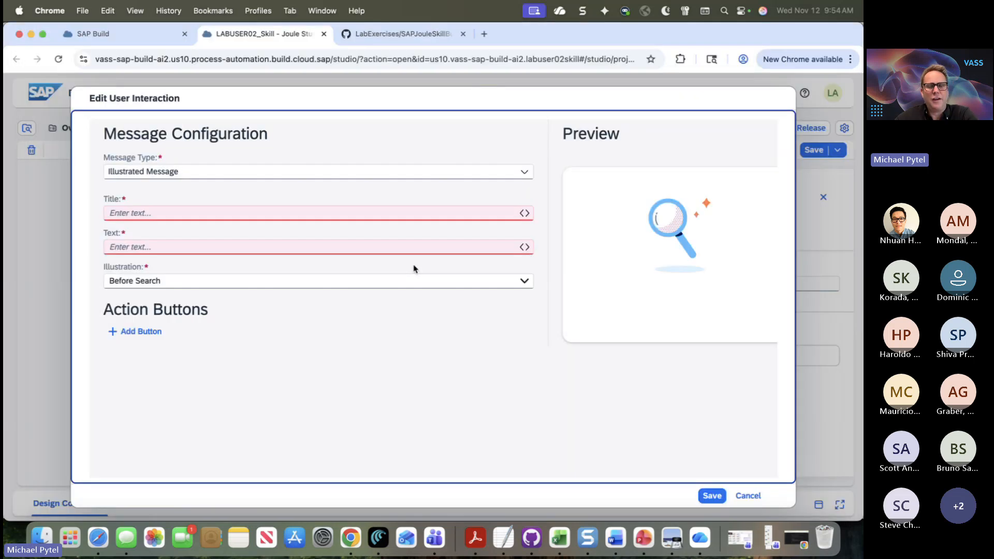
click(525, 171)
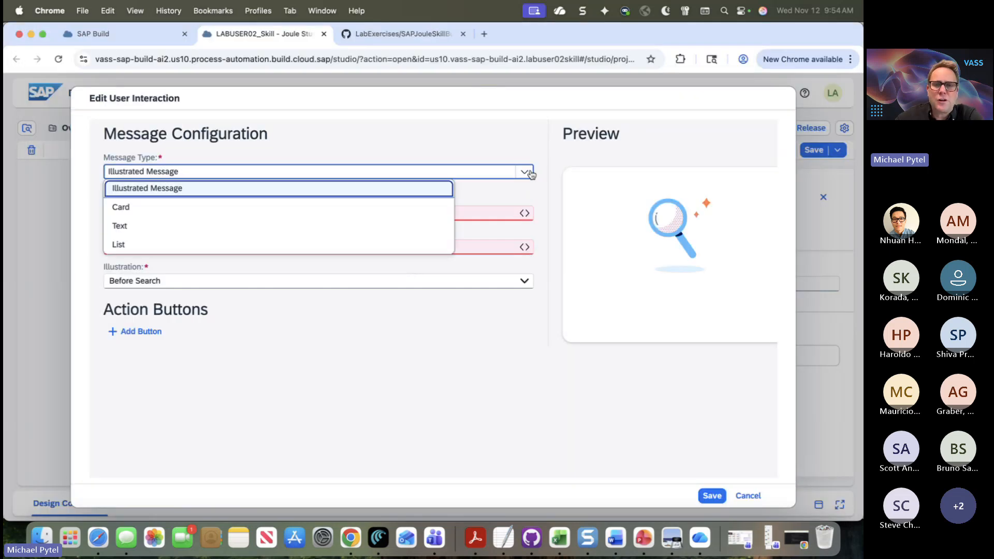
click(344, 244)
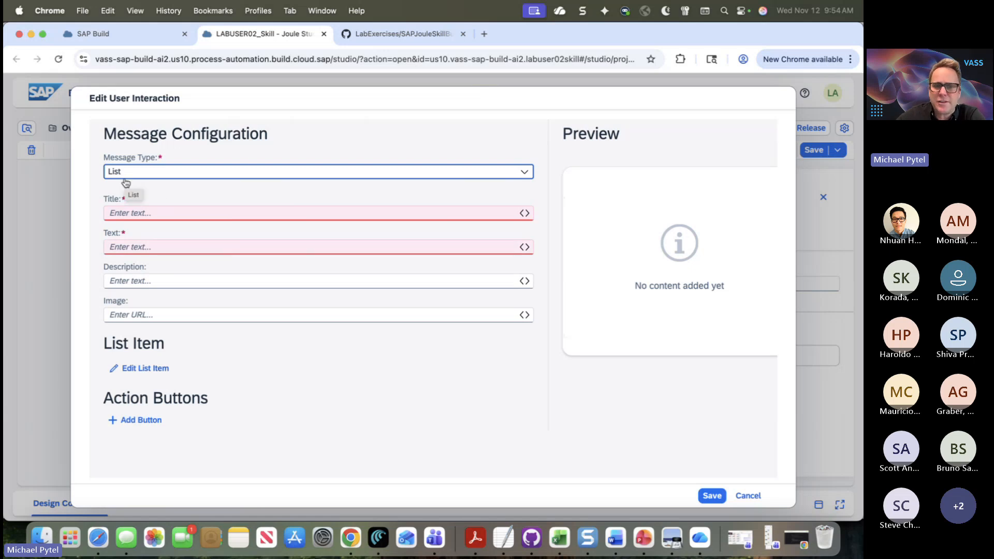
Set the list message's title to "Sales Orders on Credit Hold" and its text to "Sales Orders"
click(138, 213)
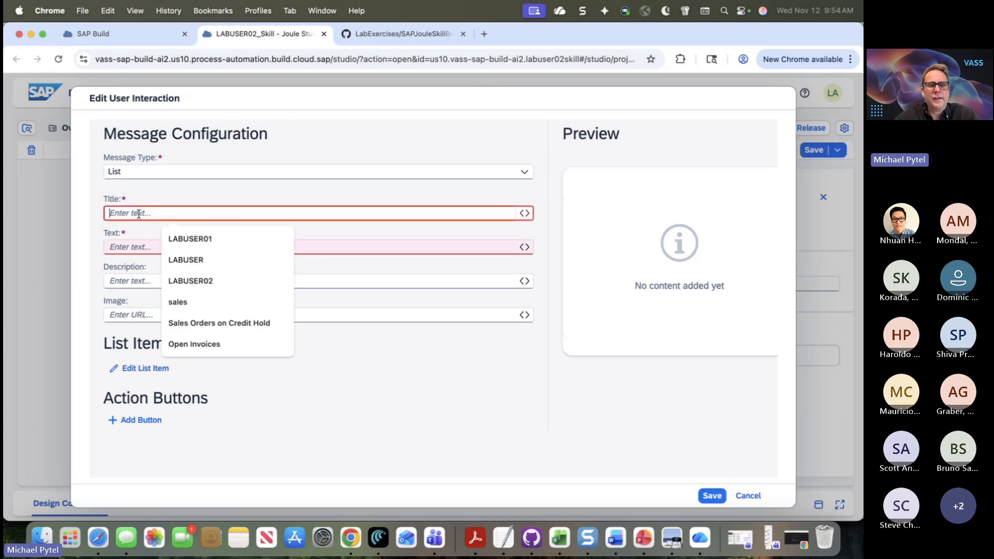
key(super+Tab)
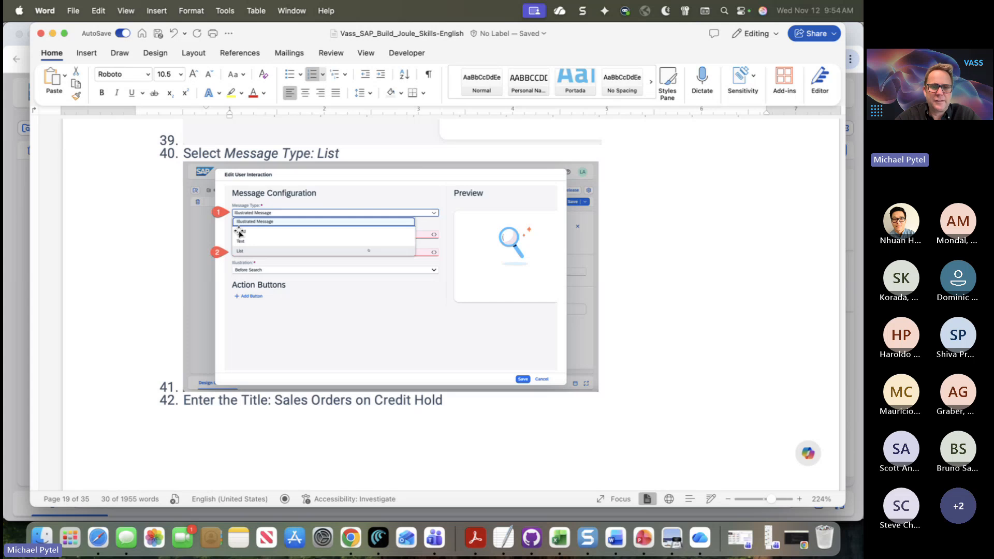
key(super+Tab)
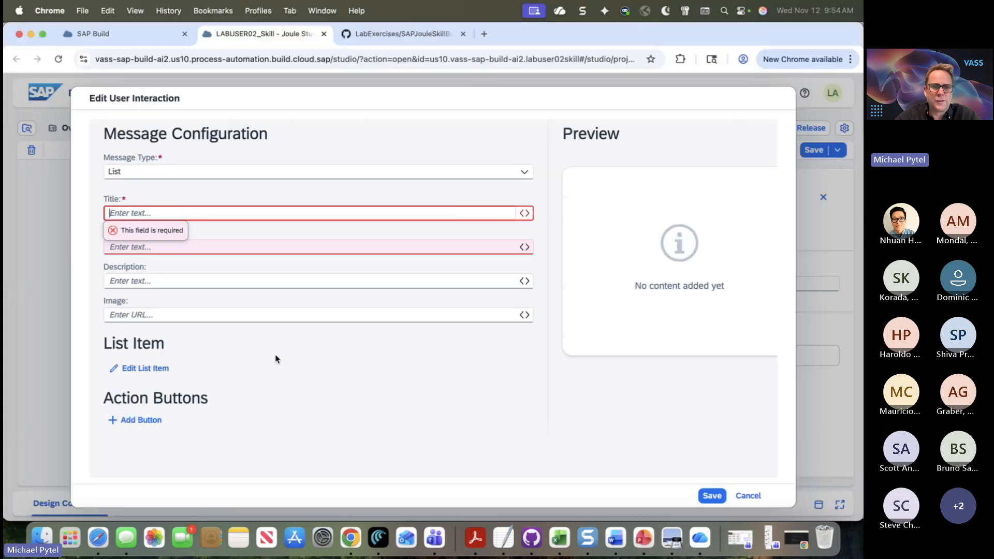
click(204, 215)
click(212, 319)
click(206, 241)
click(201, 273)
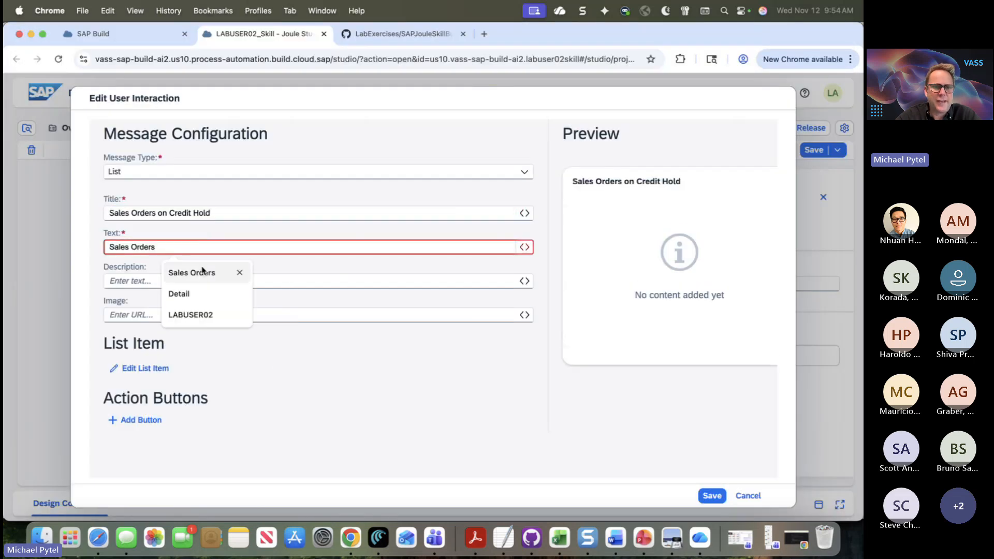
Check the list item instructions in the Word lab guide and open the message's list item for editing
key(super+Tab)
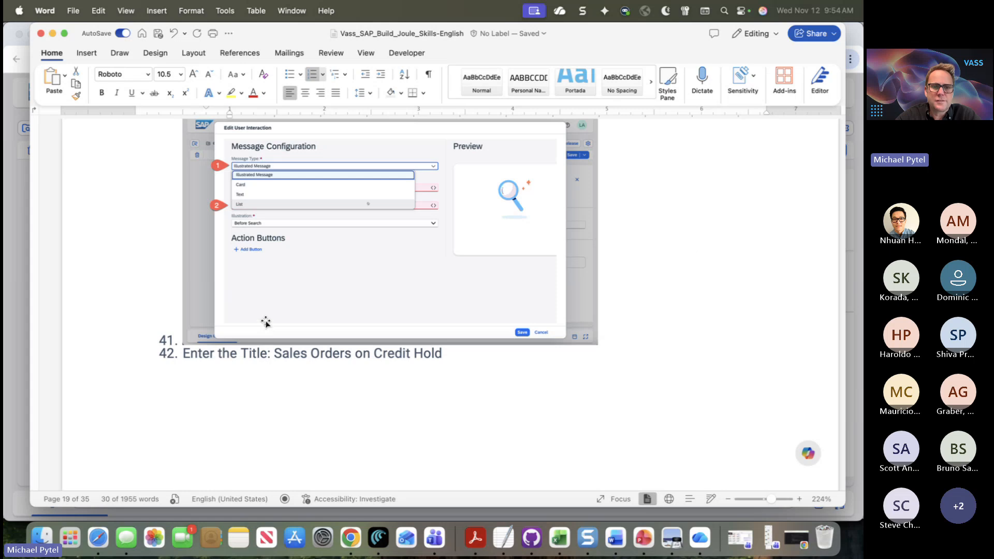
scroll(265, 323, down, 8)
scroll(265, 324, down, 10)
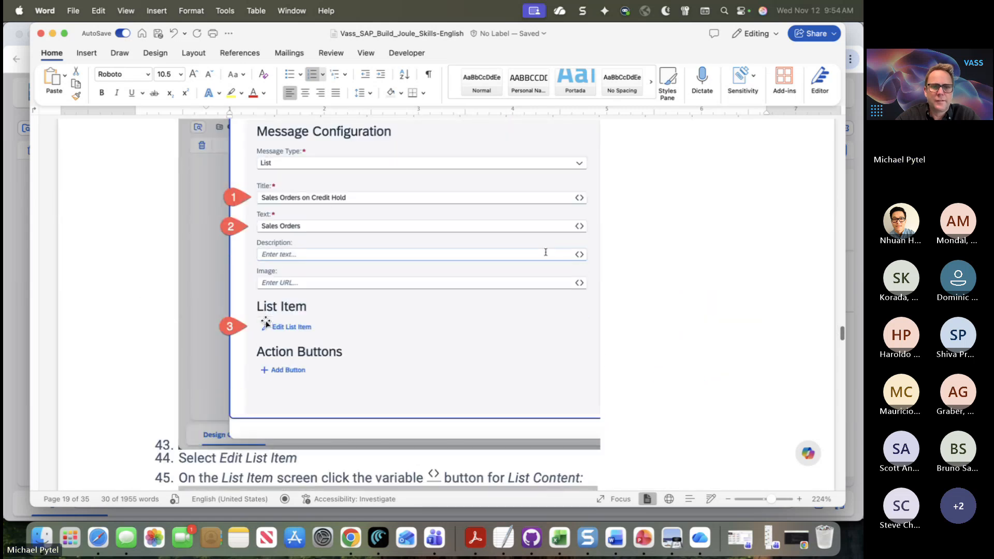
scroll(265, 323, down, 5)
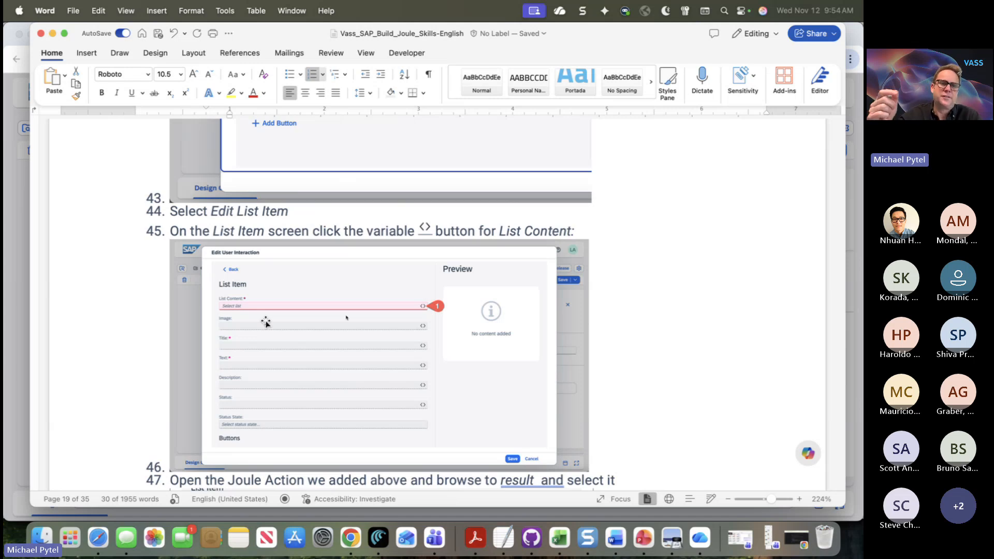
key(super+Tab)
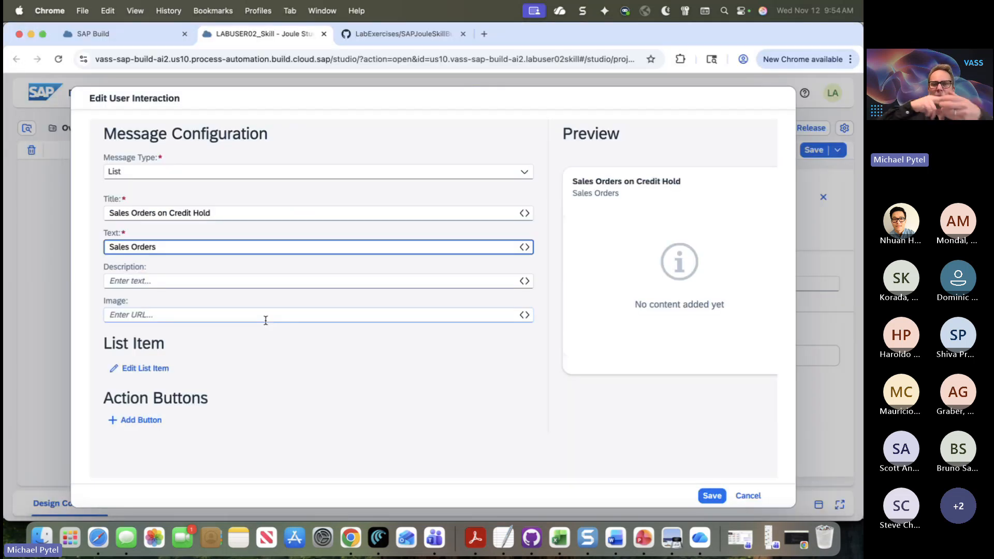
click(141, 368)
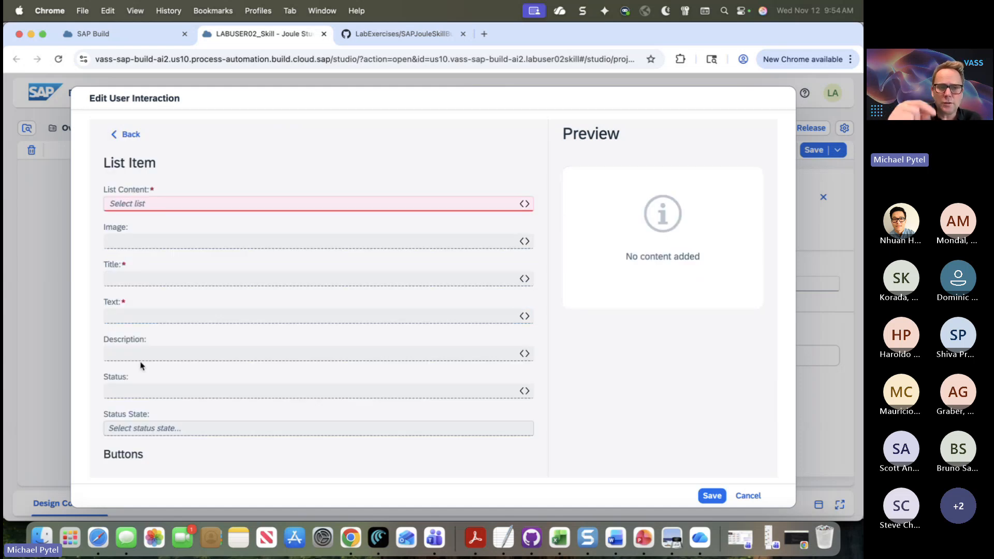
Map the list content to the results list in the Joule action's Collection of A_CreditBlockedSalesDocumentType
click(126, 200)
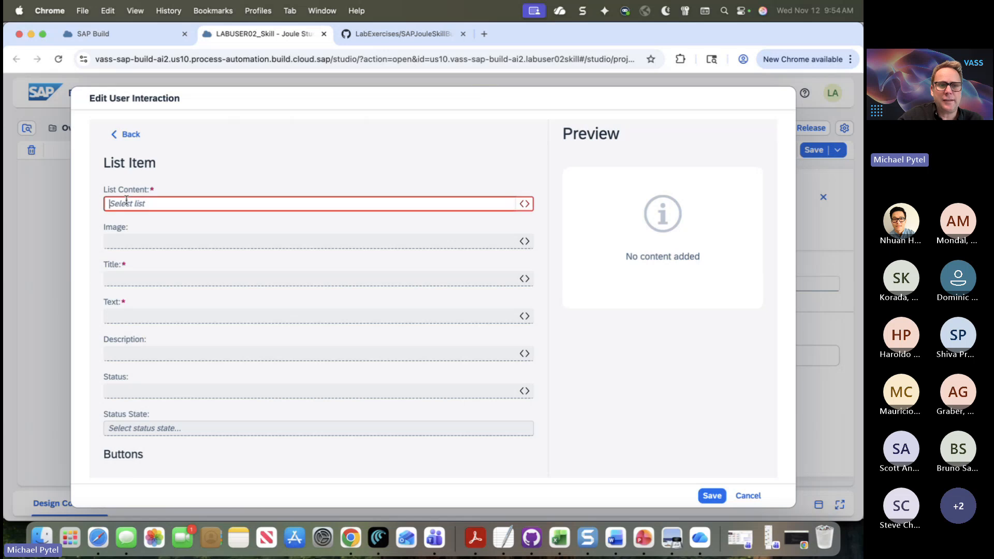
click(524, 203)
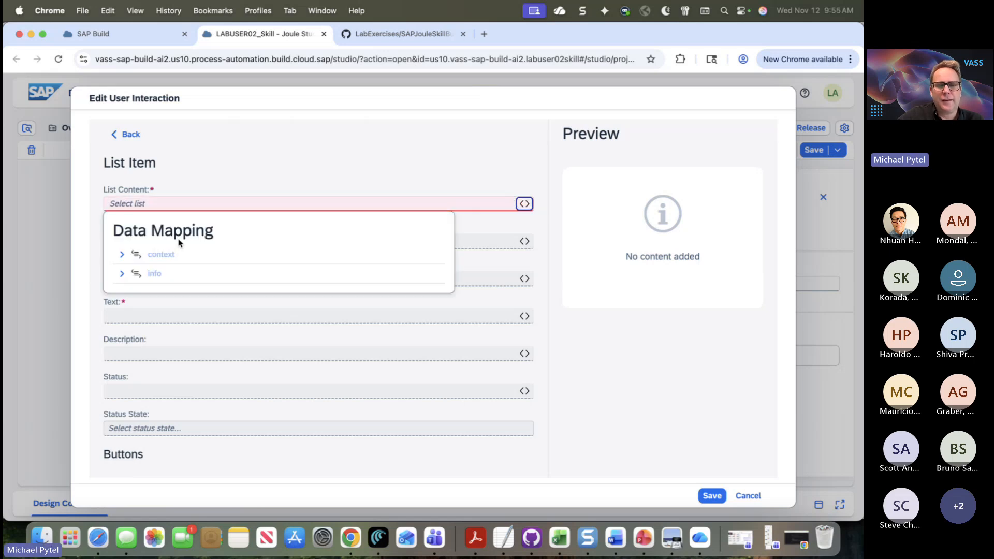
click(122, 254)
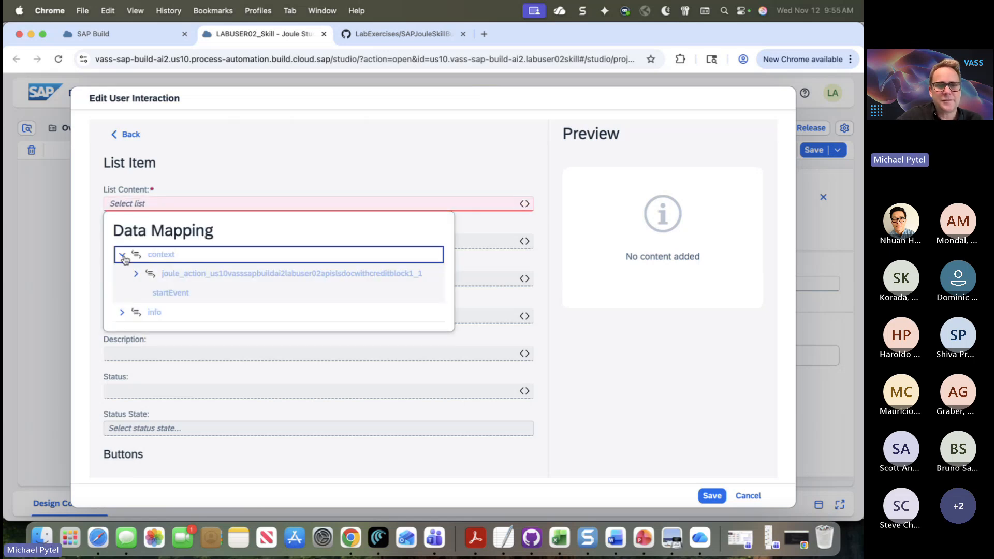
click(136, 273)
click(144, 294)
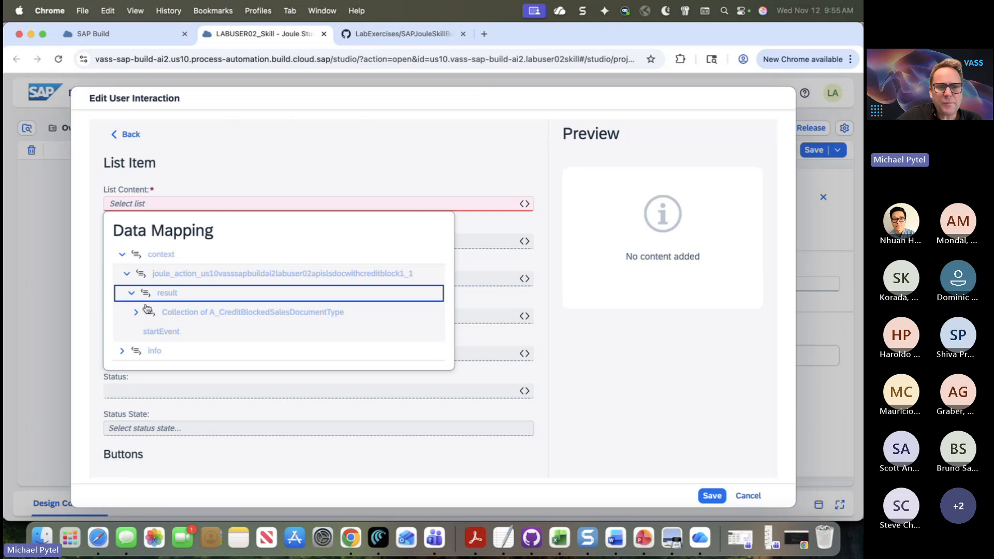
click(136, 312)
click(140, 352)
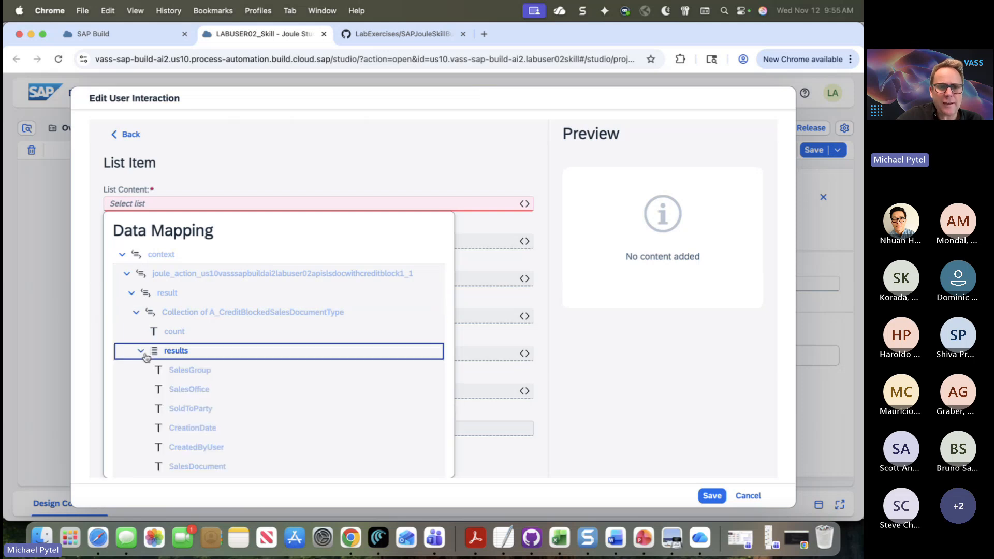
click(180, 351)
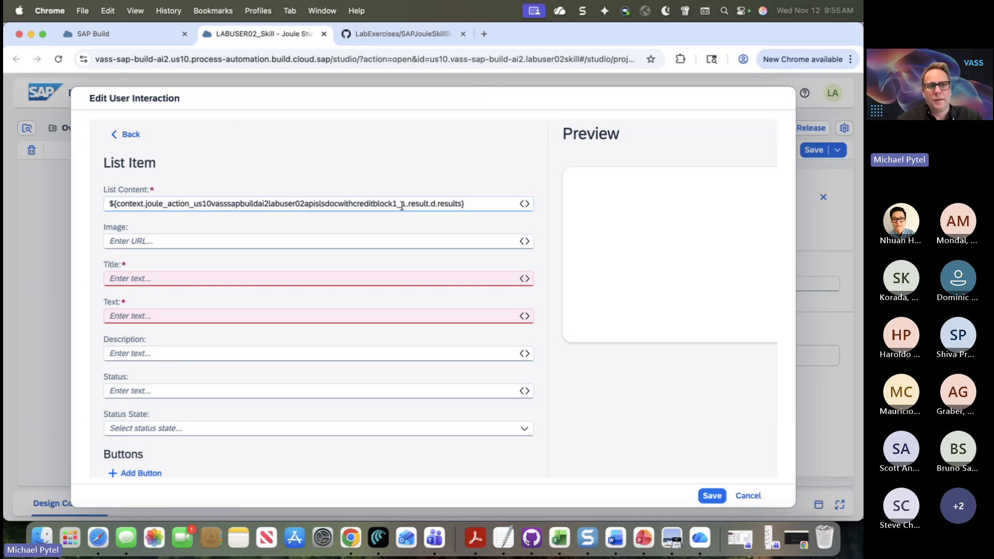
Look up the list item data in the Word lab guide and enter "Sales Order" as the list item's title
key(super+Tab)
scroll(358, 121, down, 5)
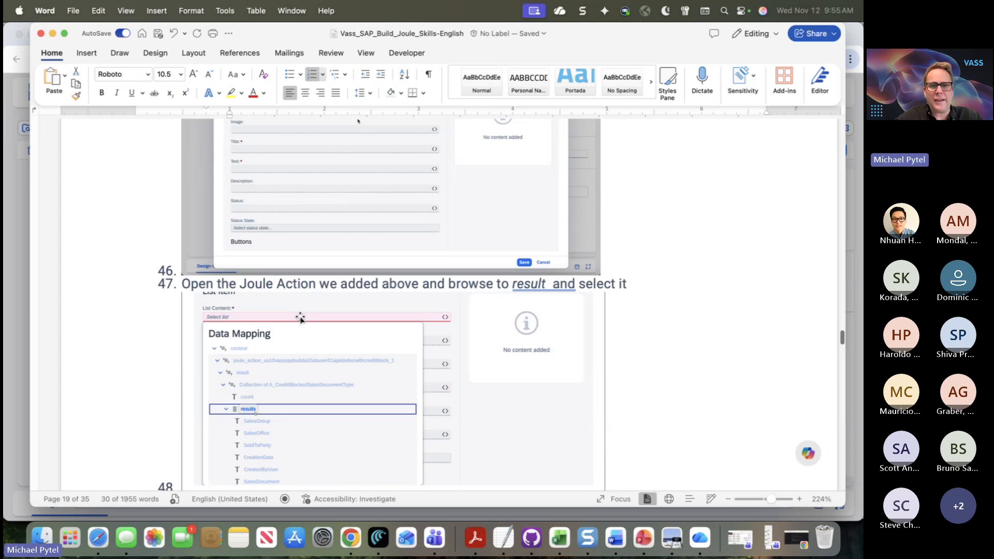
scroll(300, 318, down, 6)
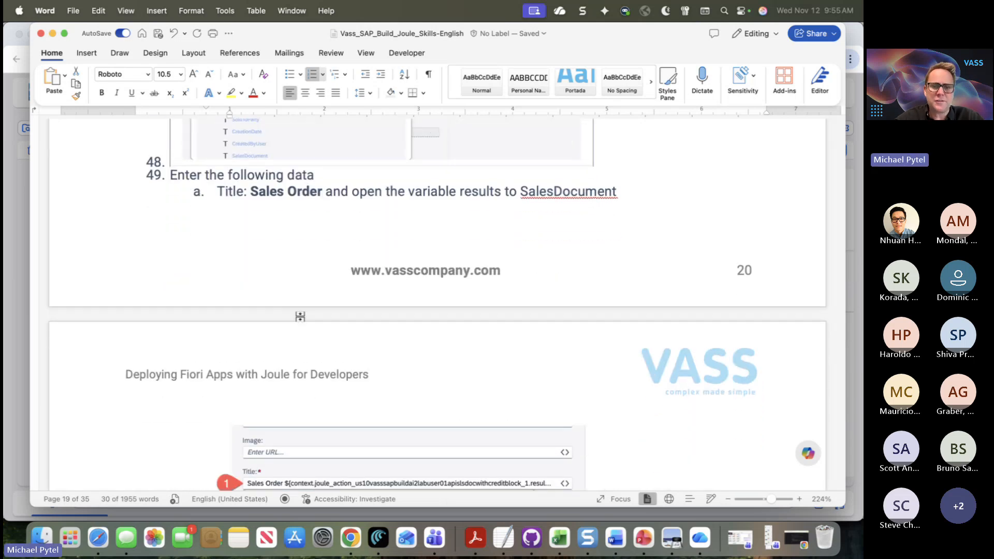
scroll(300, 317, down, 2)
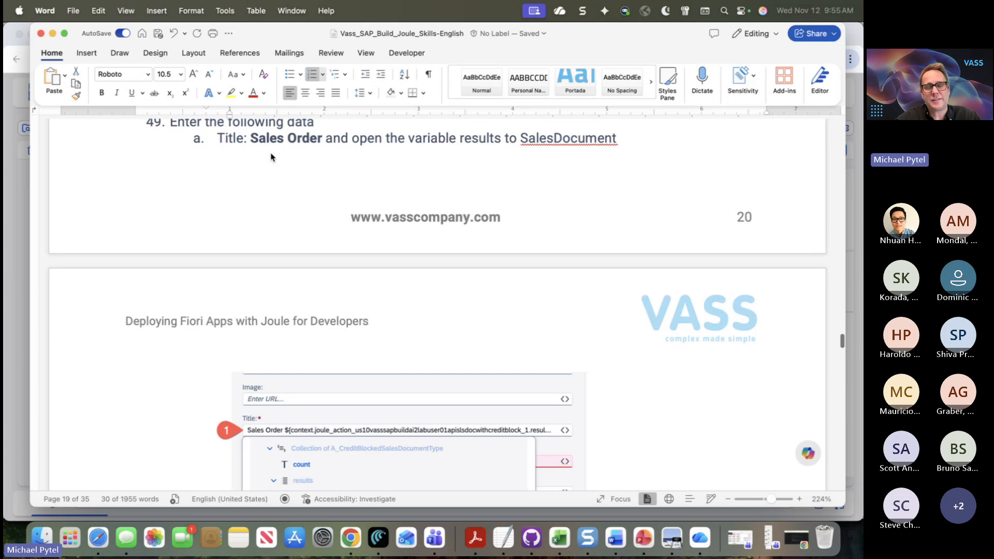
key(super+Tab)
text(Sale)
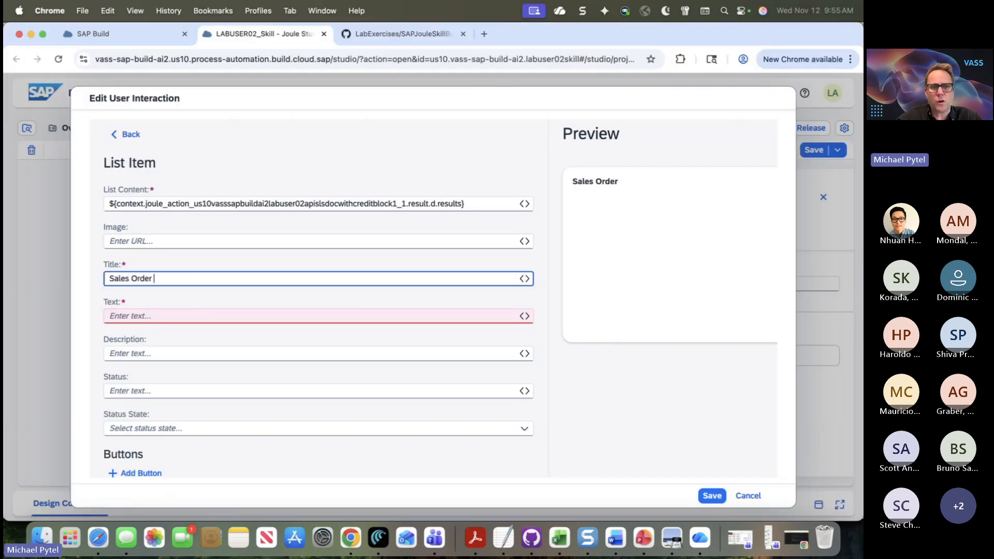
Append the SalesDocument field from the action's results to the list item's "Sales Order" title
click(522, 282)
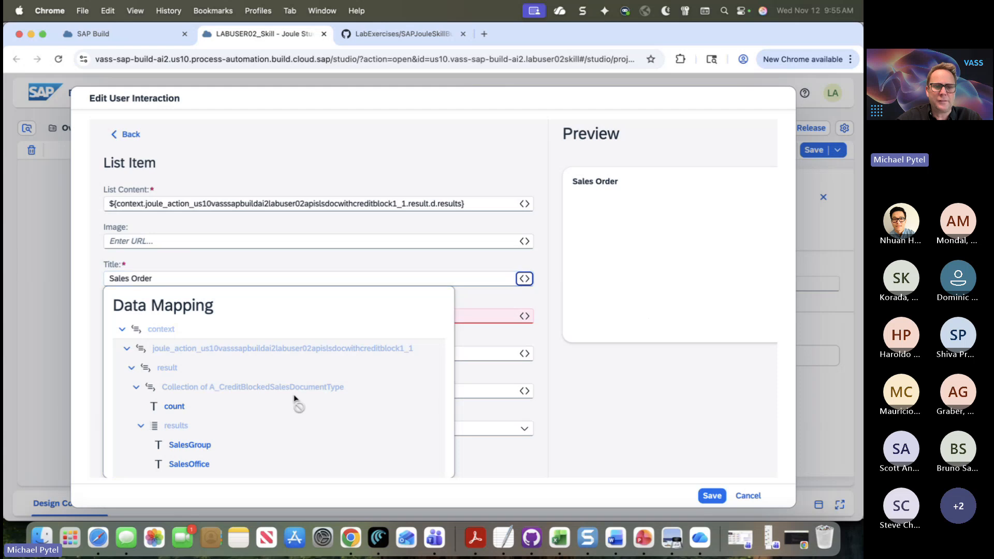
scroll(236, 419, down, 3)
scroll(236, 420, down, 5)
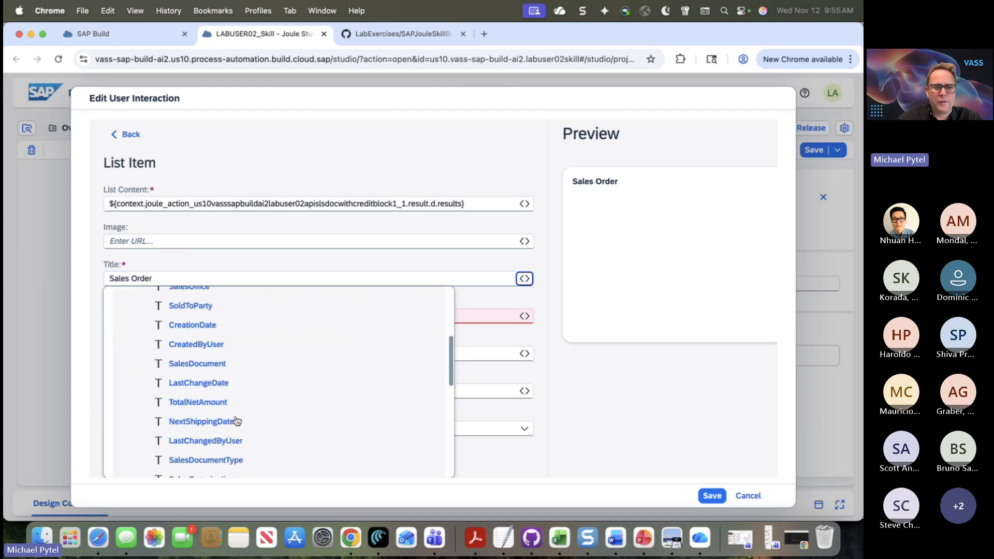
scroll(236, 416, up, 5)
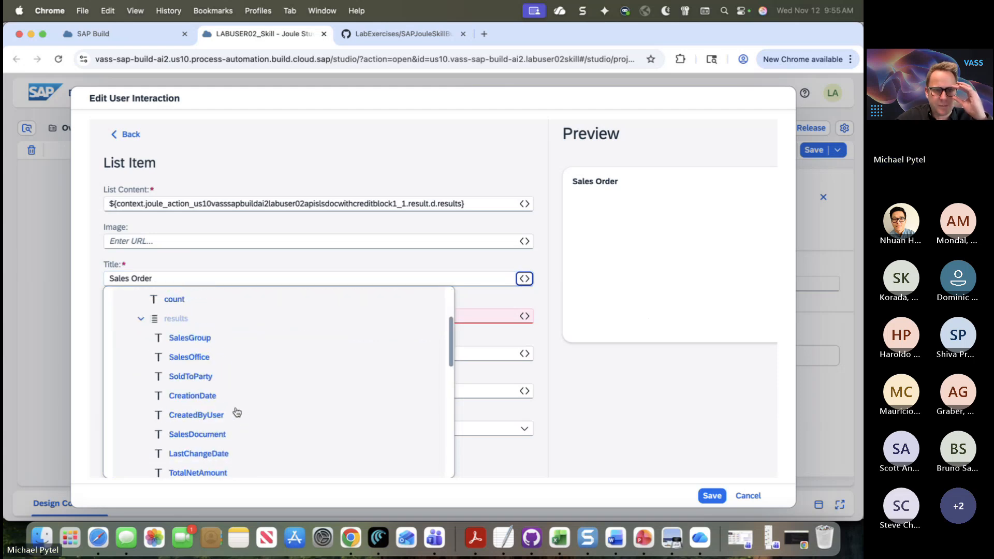
scroll(211, 374, down, 1)
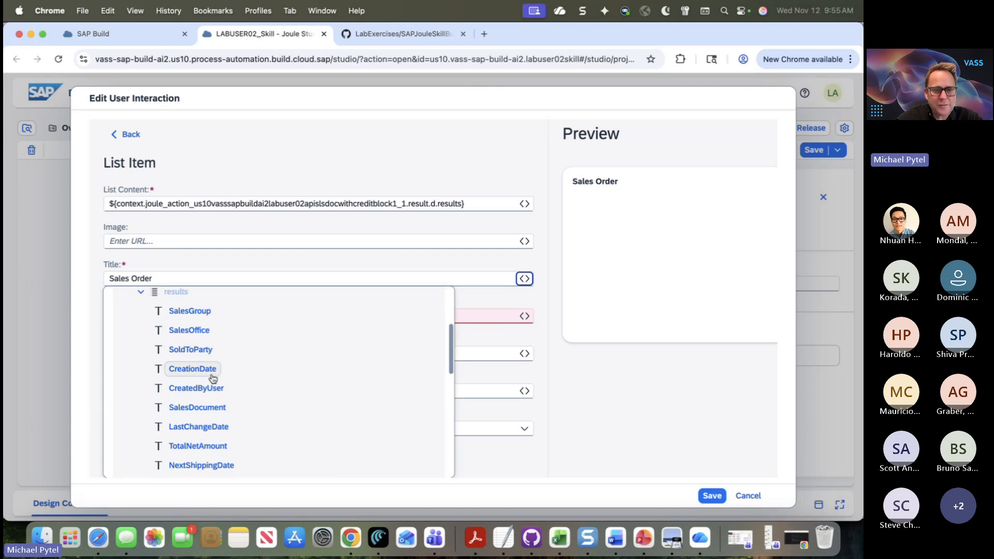
click(207, 412)
click(502, 305)
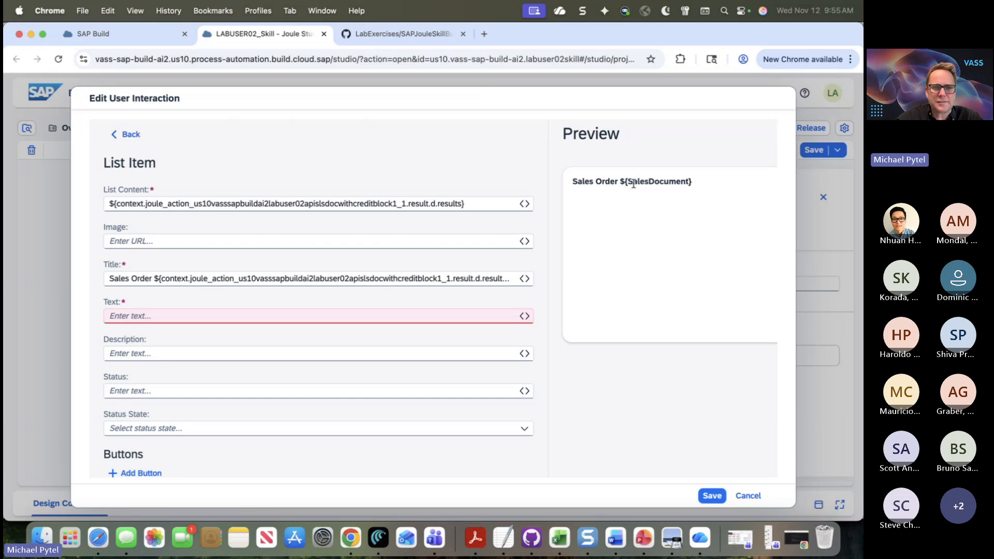
Check the next entry in the Word lab guide and enter "Customer" as the list item's text
key(super+Tab)
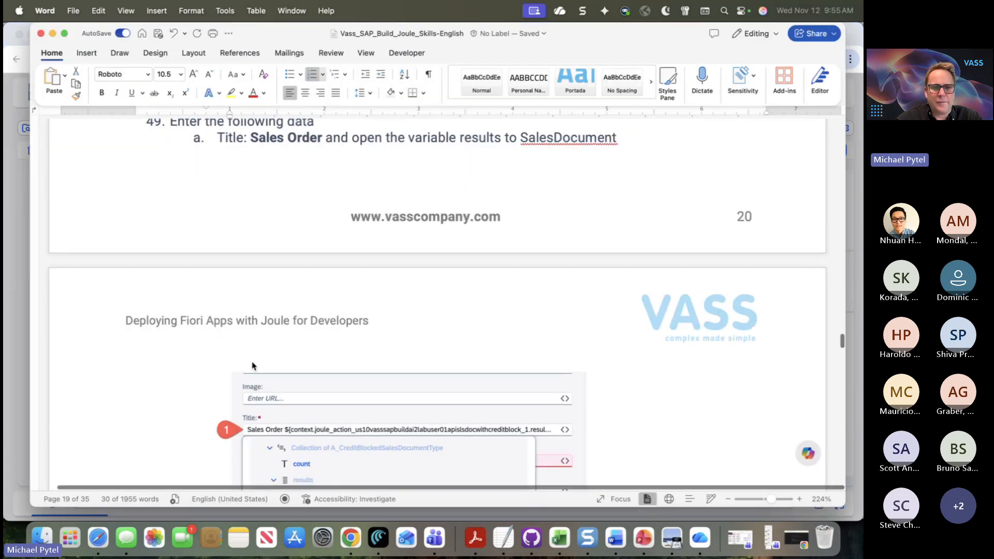
scroll(252, 365, down, 10)
key(super+Tab)
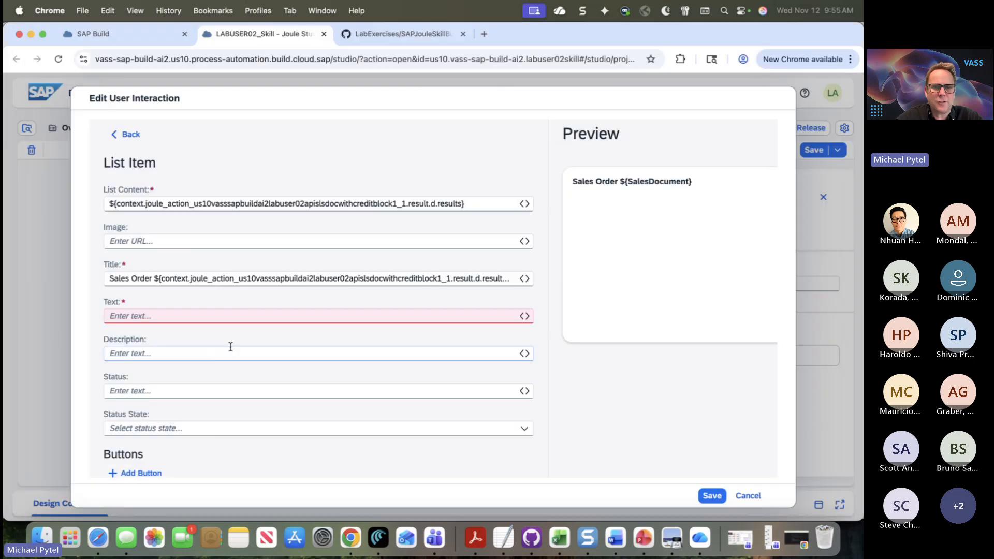
click(208, 316)
text(Cut)
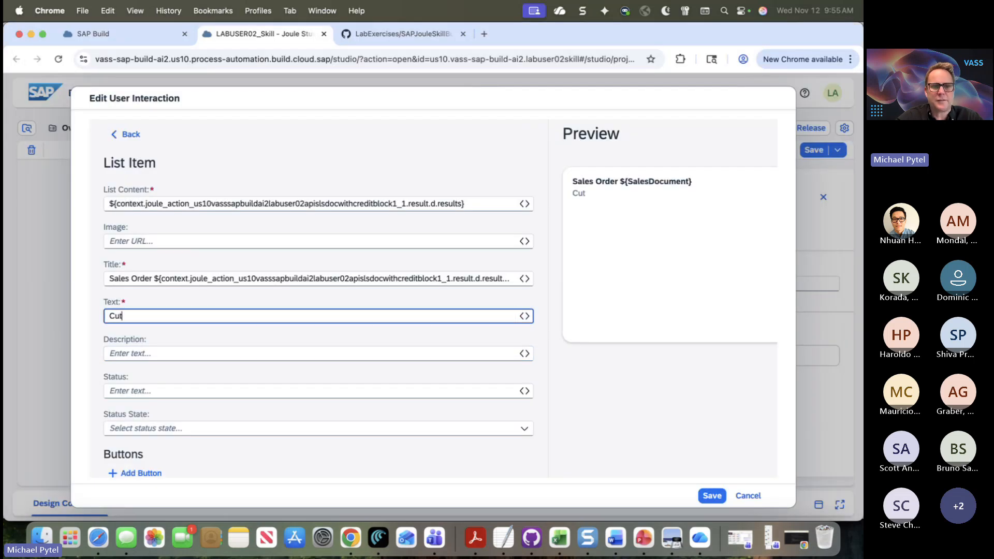
text(s)
key(BackSpace)
key(BackSpace)
text(stomer)
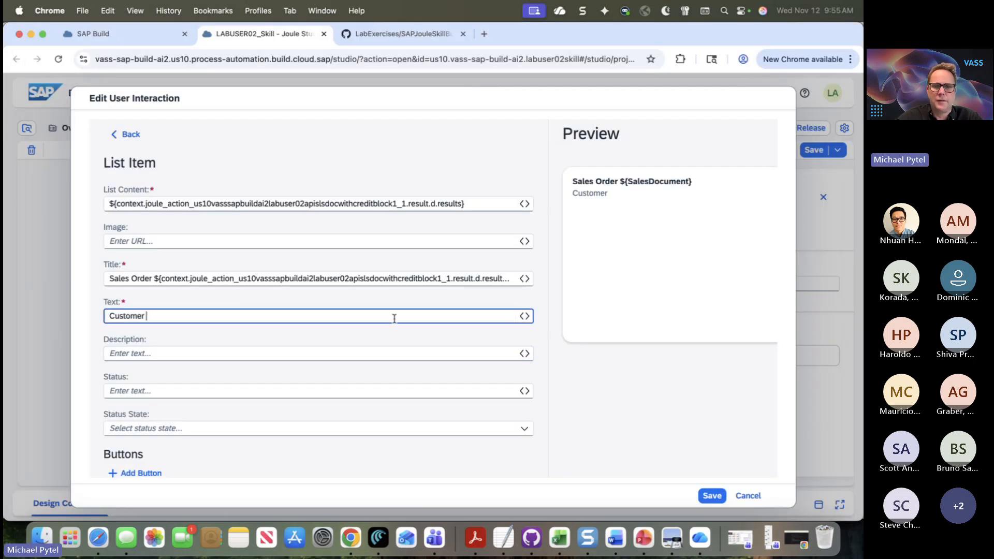
Append the SoldToParty field from the action's results to the list item's "Customer" text
click(524, 316)
scroll(172, 262, down, 5)
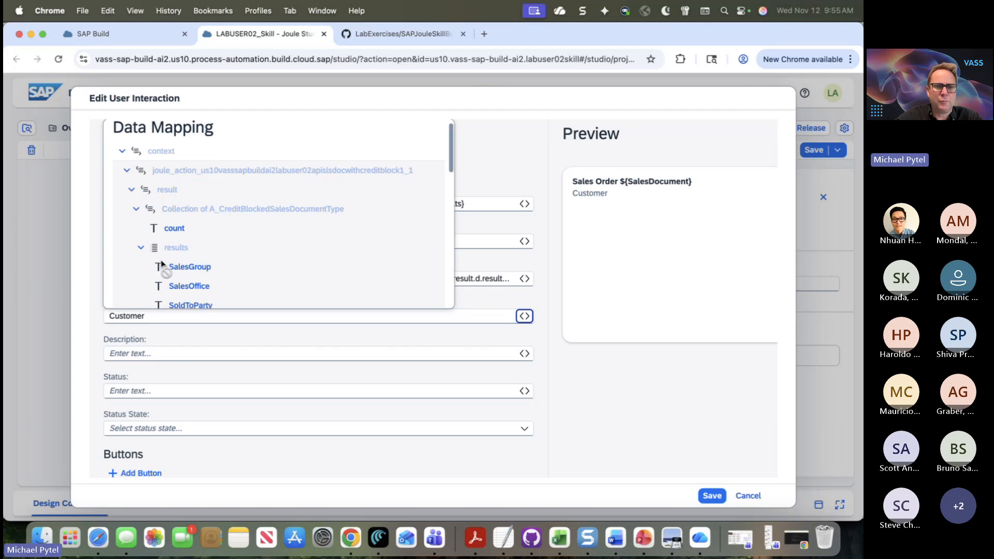
click(190, 174)
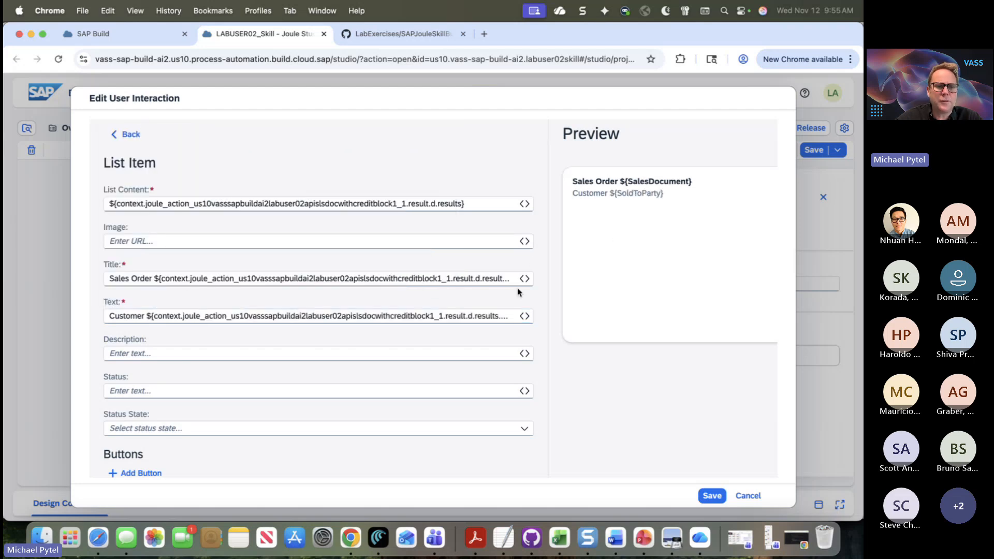
Set the title of the detail view's section details to "Order Details:"
scroll(355, 337, down, 5)
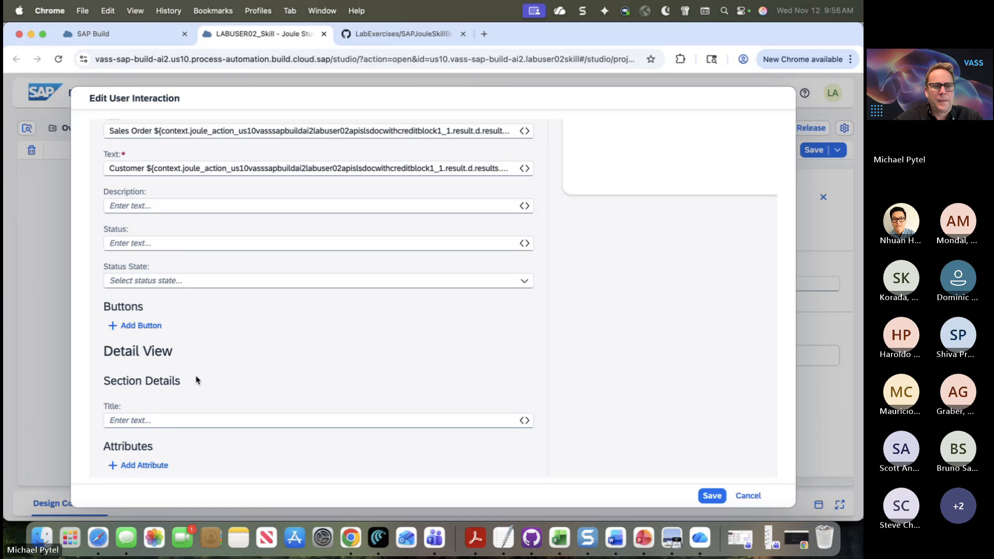
click(177, 418)
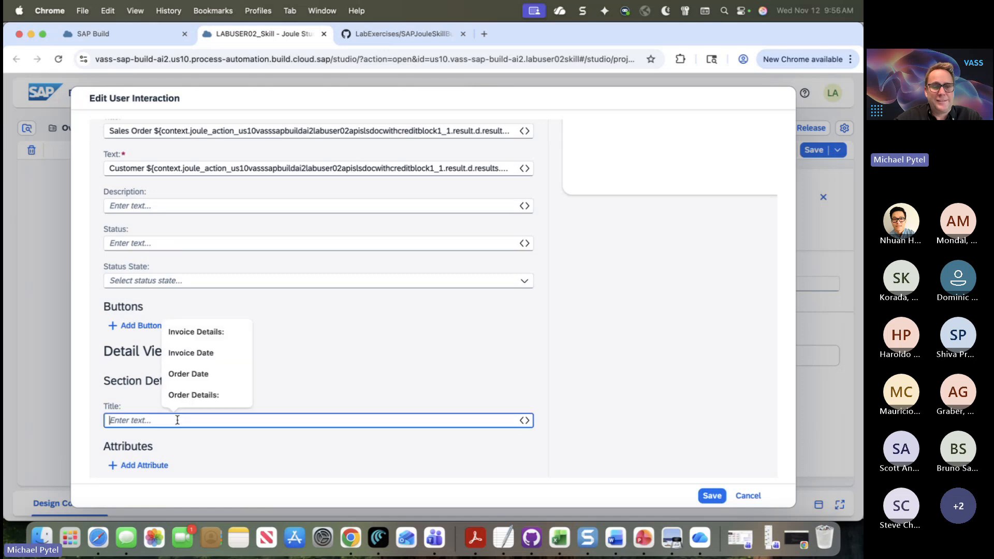
click(192, 397)
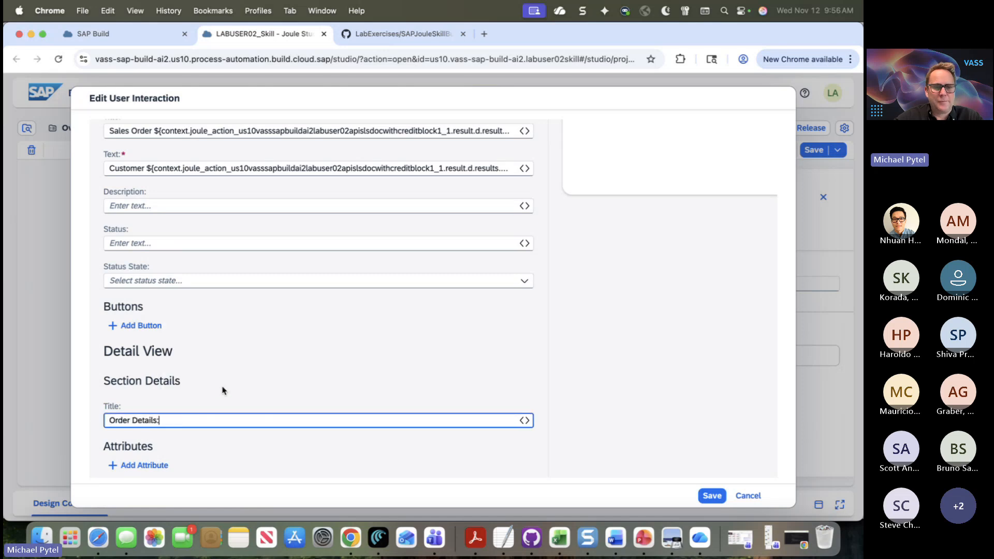
Read the Word lab guide's instructions on the section title, the two attributes and saving the skill
key(super+Tab)
scroll(339, 368, down, 5)
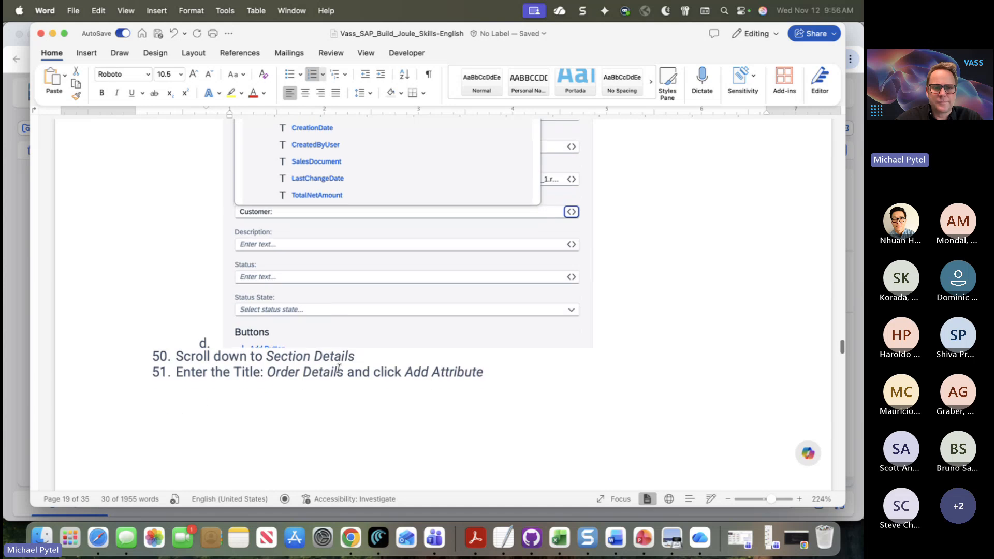
scroll(338, 368, down, 10)
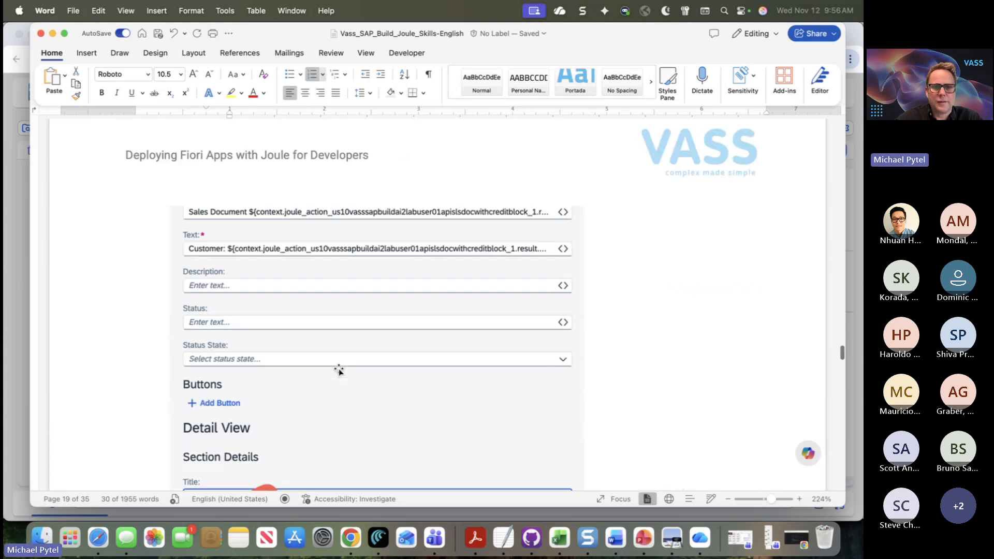
scroll(339, 368, down, 5)
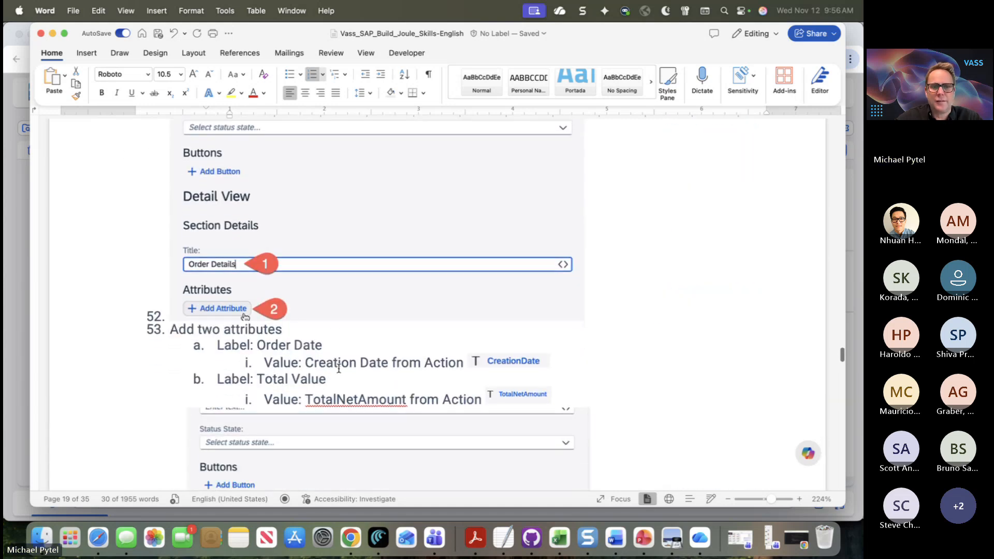
scroll(338, 369, down, 5)
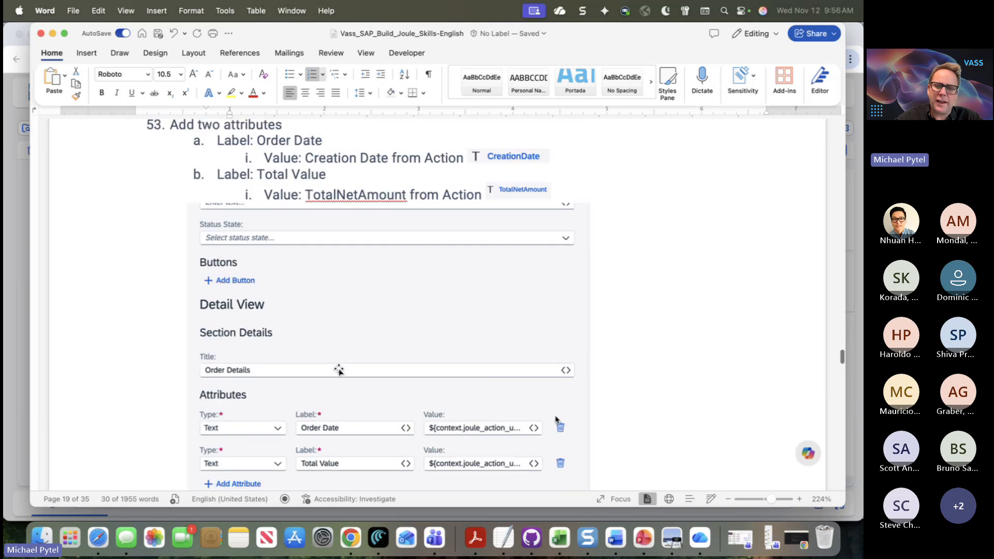
scroll(339, 369, down, 7)
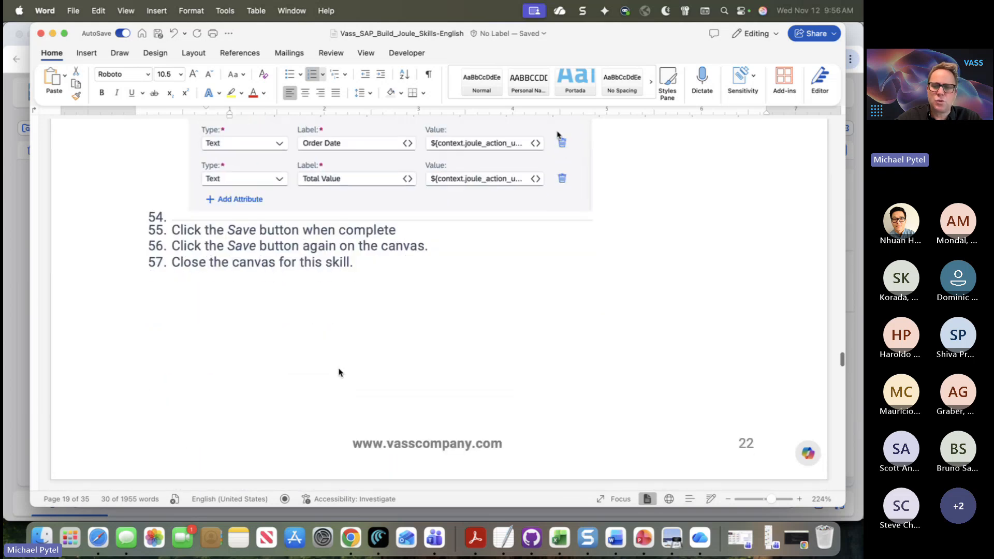
scroll(340, 372, up, 15)
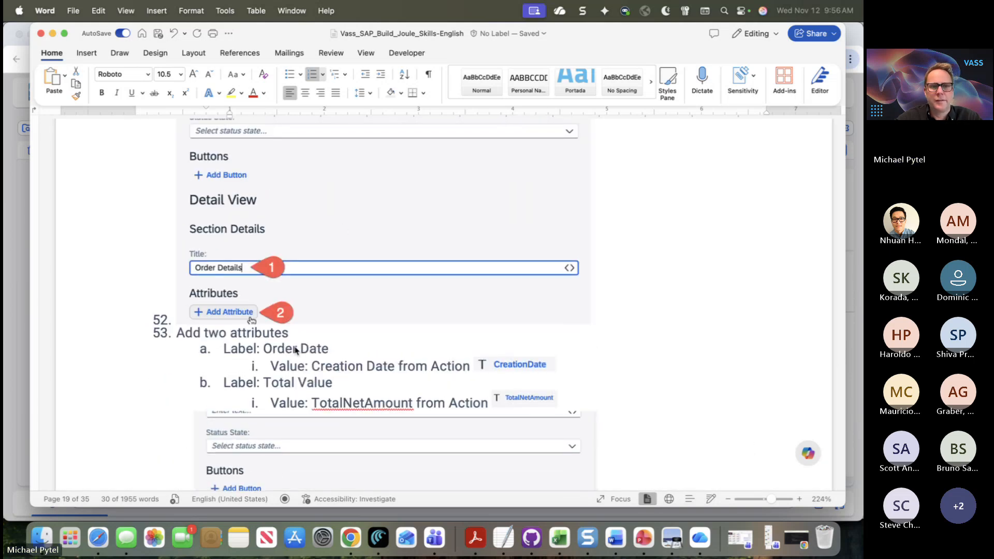
key(super+Tab)
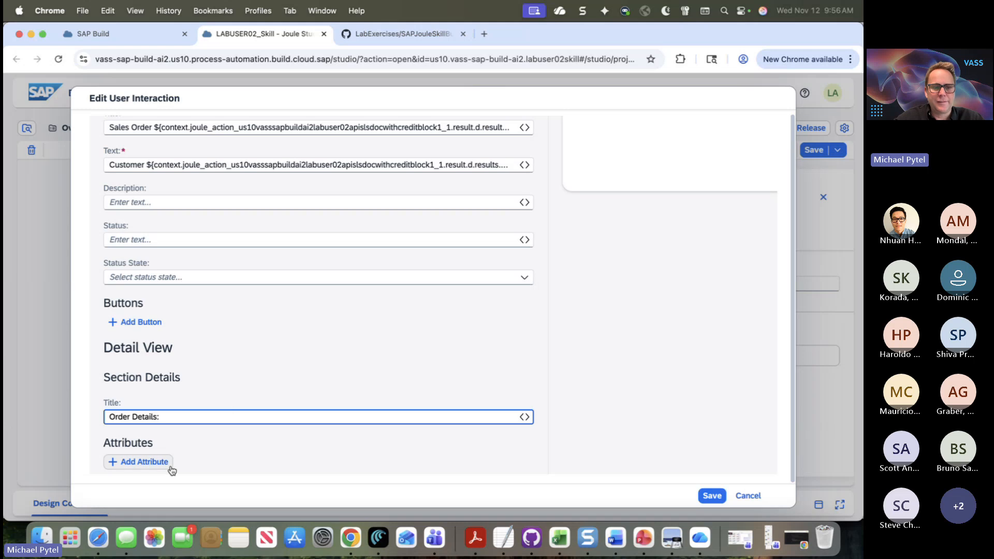
Add a text attribute to the section details and label it "Order Date", checking the label in the Word lab guide
click(139, 461)
scroll(410, 294, up, 3)
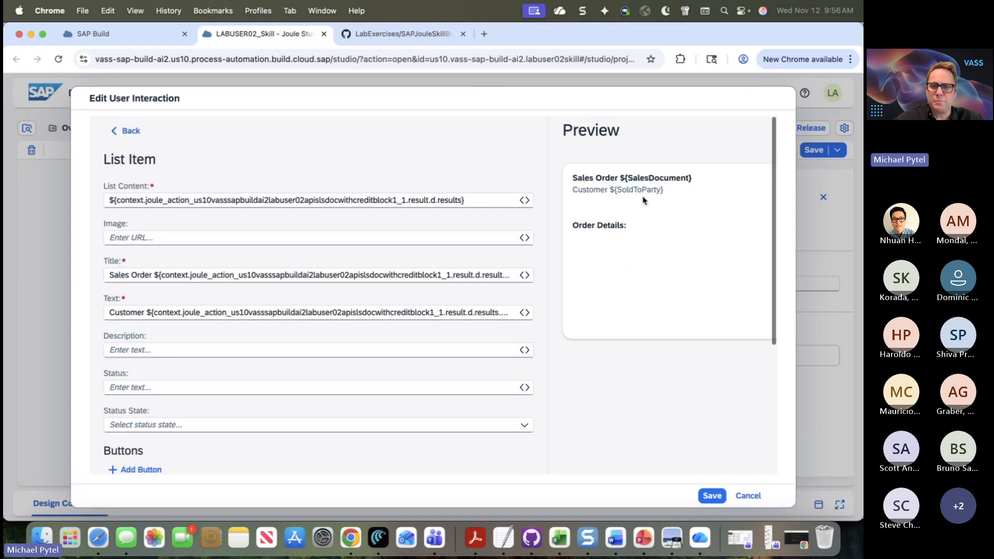
scroll(311, 387, down, 1)
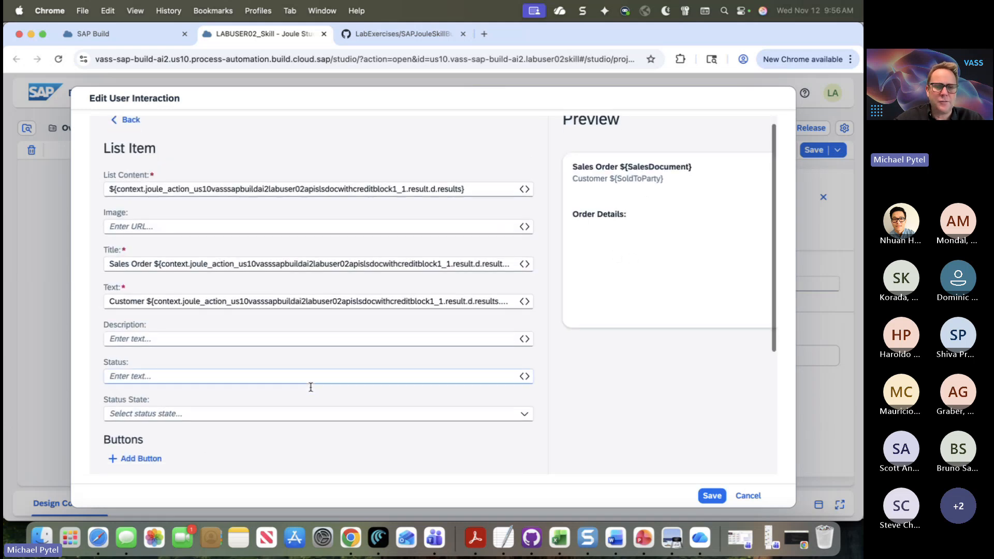
scroll(310, 387, down, 5)
click(280, 441)
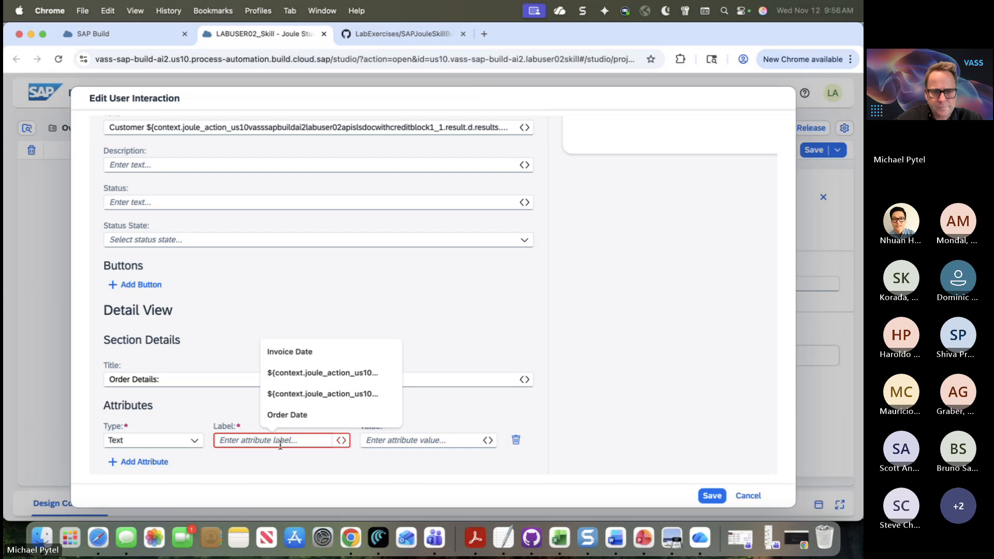
key(super+Tab)
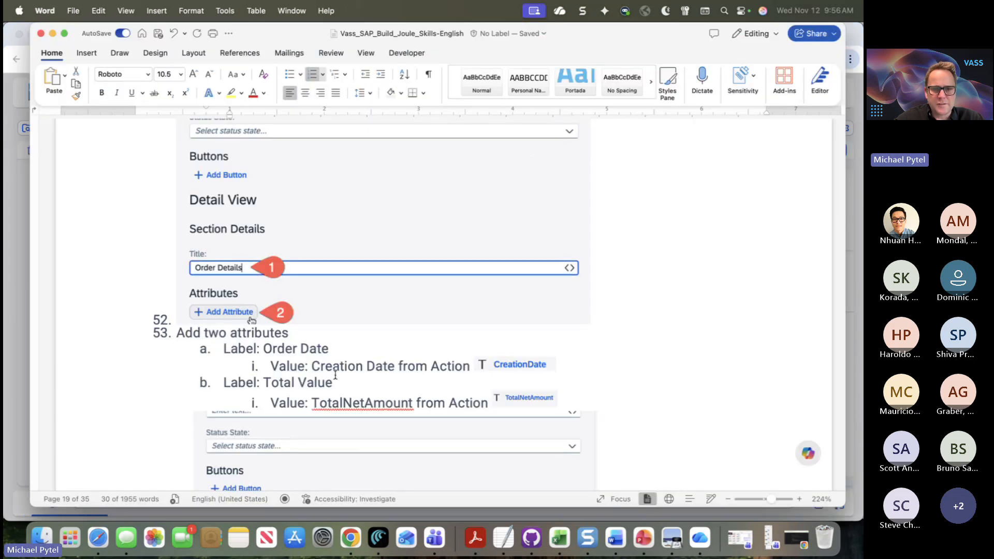
key(super+Tab)
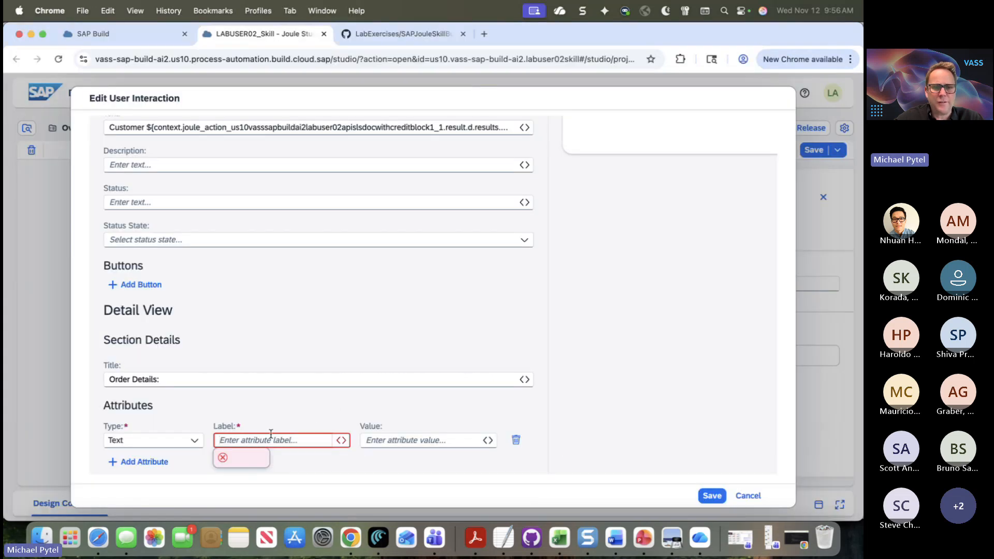
click(270, 438)
click(284, 412)
Map the Order Date attribute's value to the CreationDate field of the action's results
click(433, 440)
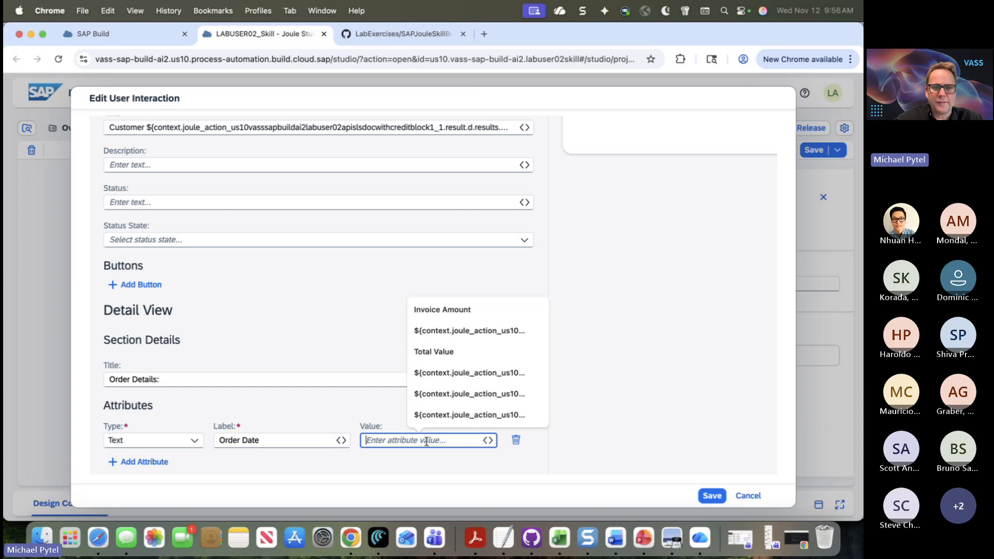
click(487, 440)
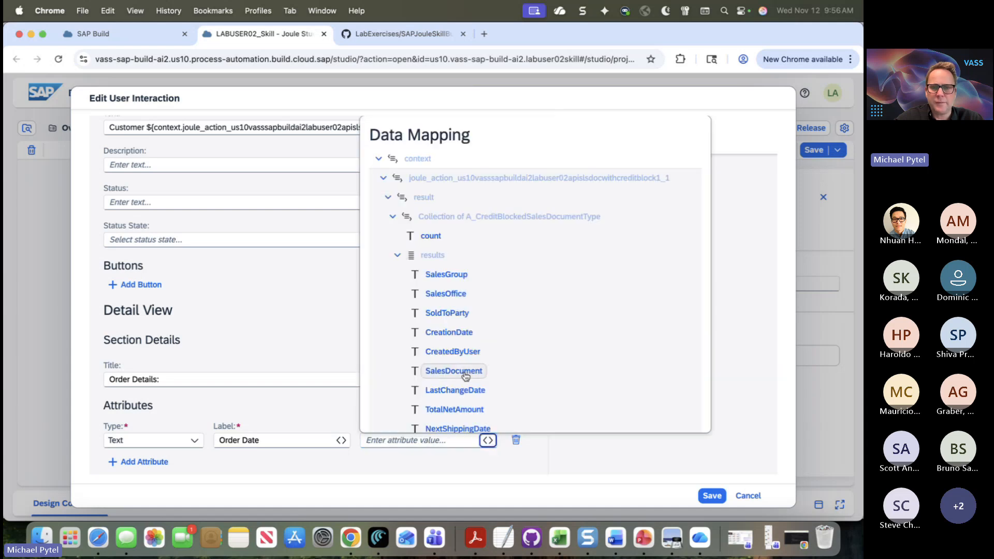
click(449, 332)
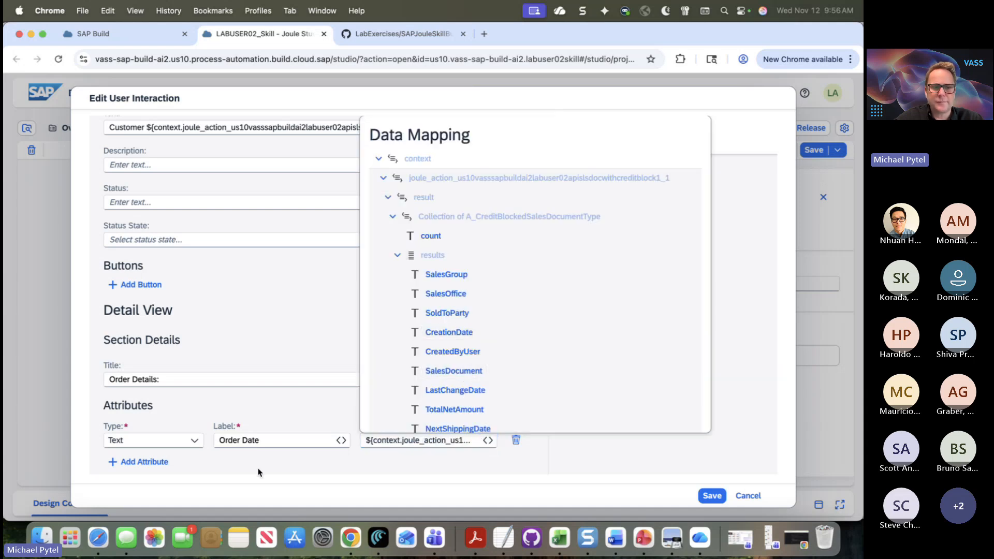
Add a second text attribute to the section details and label it "Total Value"
click(165, 468)
scroll(234, 464, down, 2)
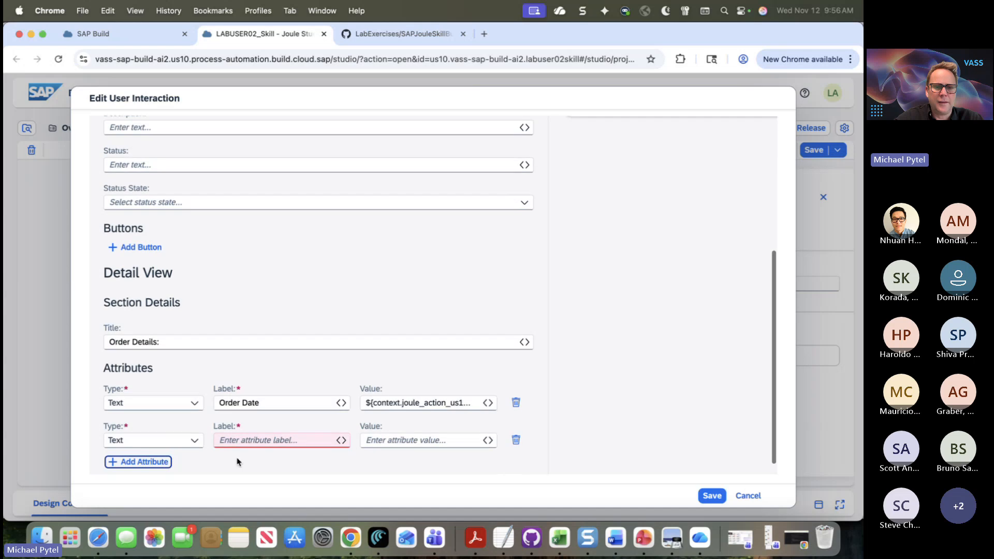
click(236, 440)
click(284, 416)
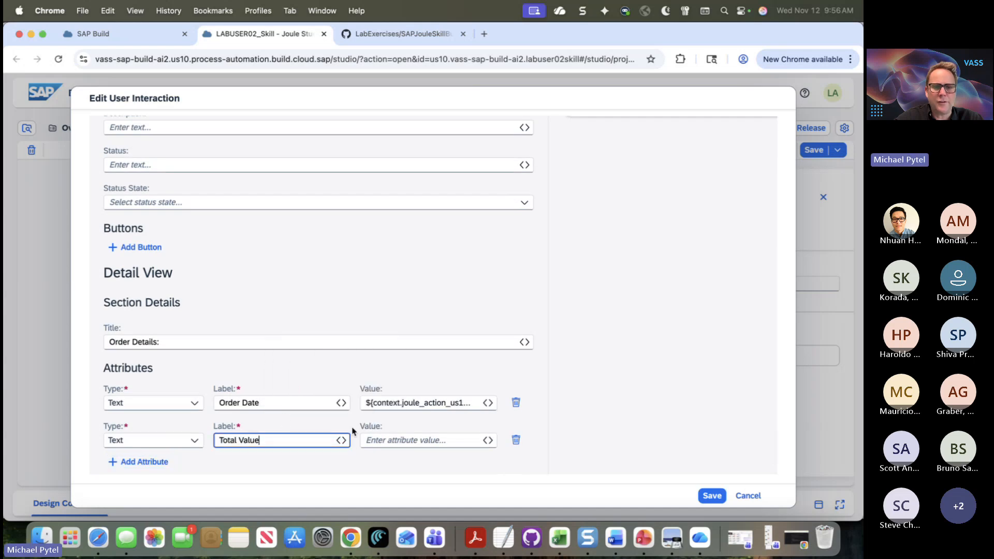
Map the Total Value attribute's value to the TotalNetAmount field of the results and review the list item preview
click(419, 439)
click(489, 441)
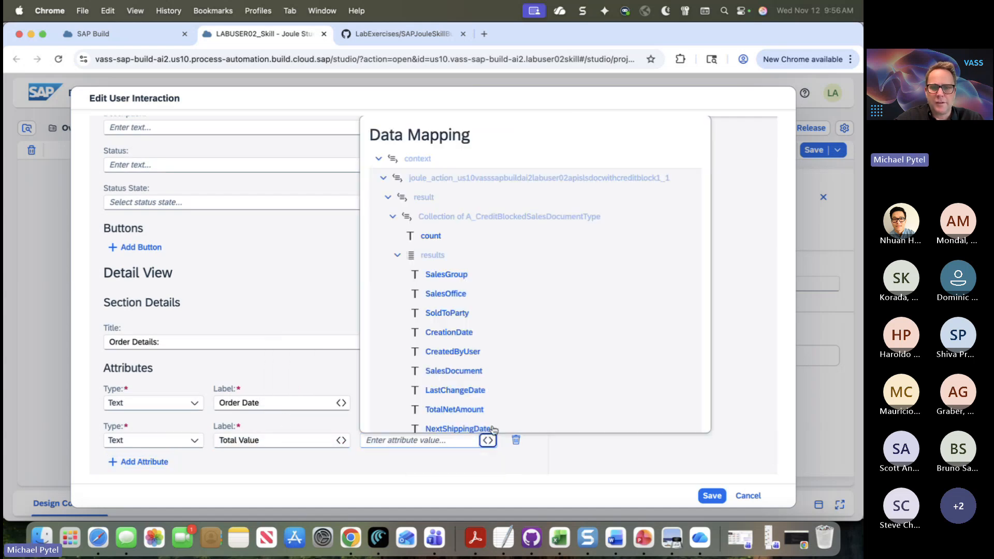
scroll(499, 367, down, 2)
click(488, 357)
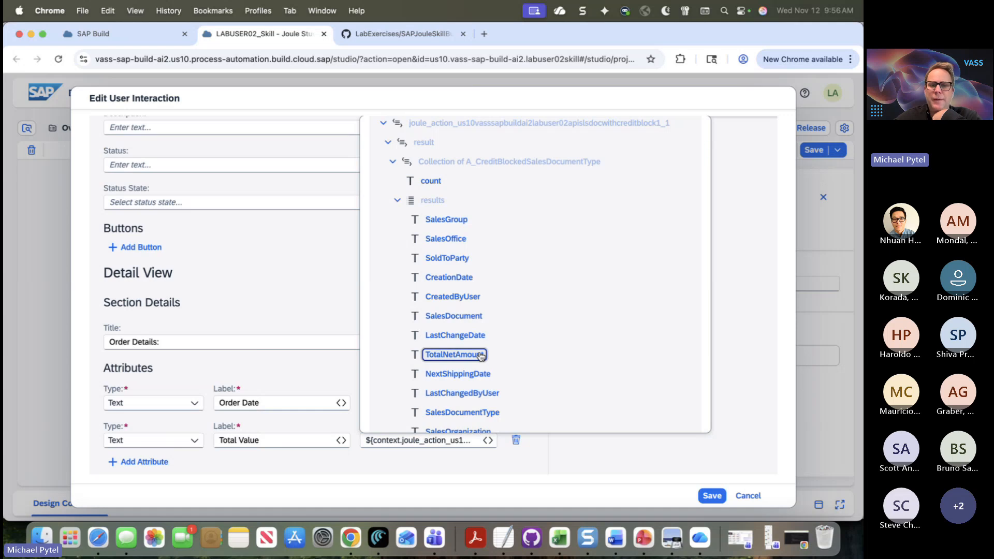
click(567, 446)
scroll(419, 374, up, 5)
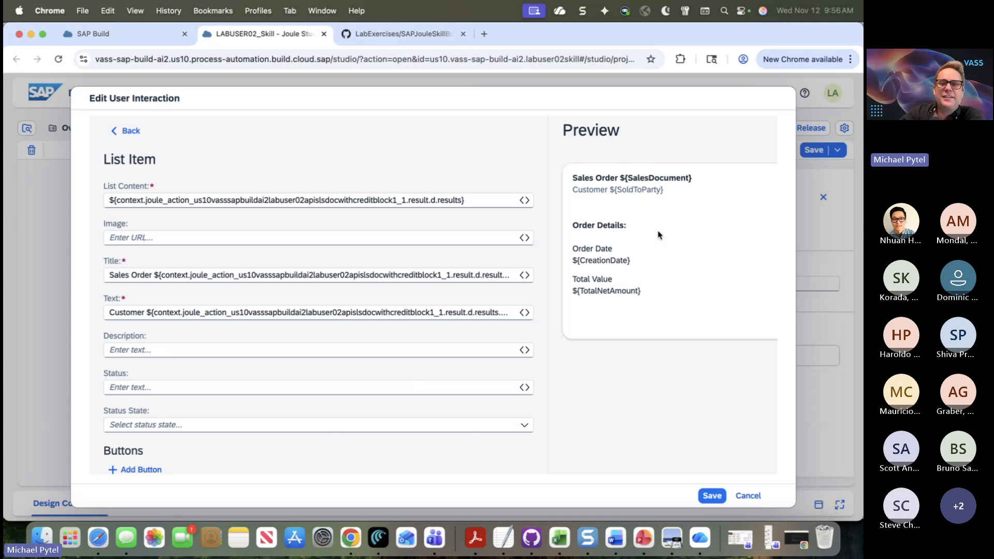
scroll(340, 277, down, 5)
scroll(340, 277, down, 1)
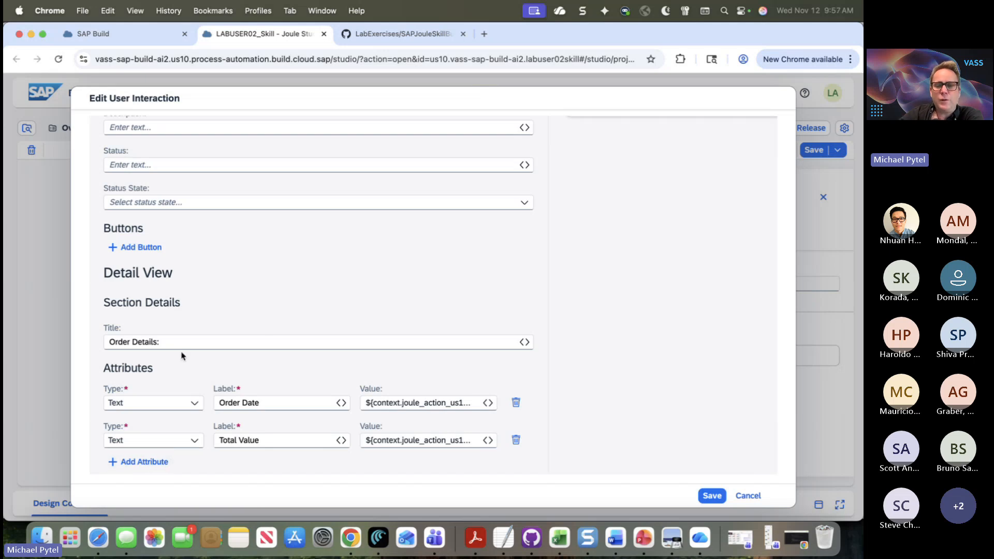
Save the edited list message and read the follow-up save and close instructions in the Word lab guide
scroll(181, 352, up, 6)
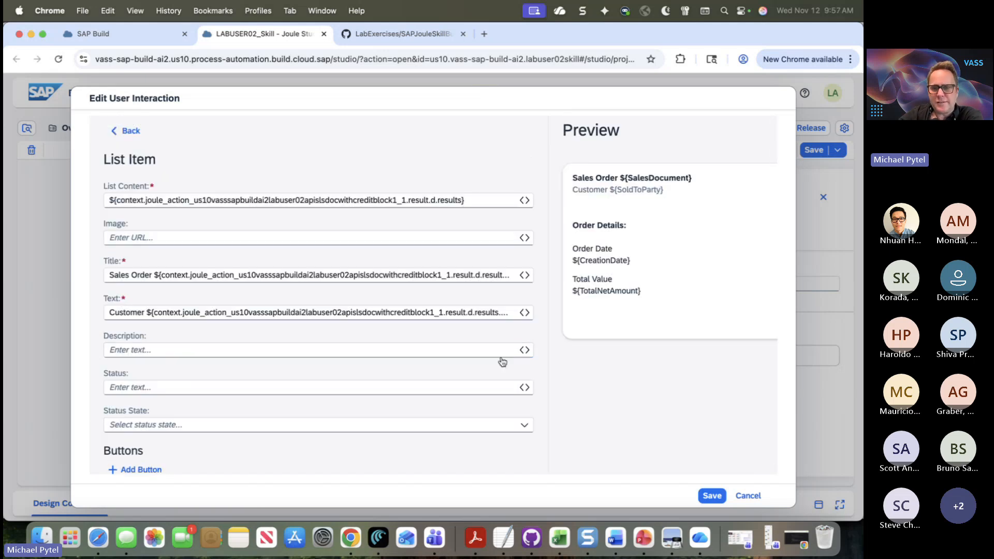
click(712, 497)
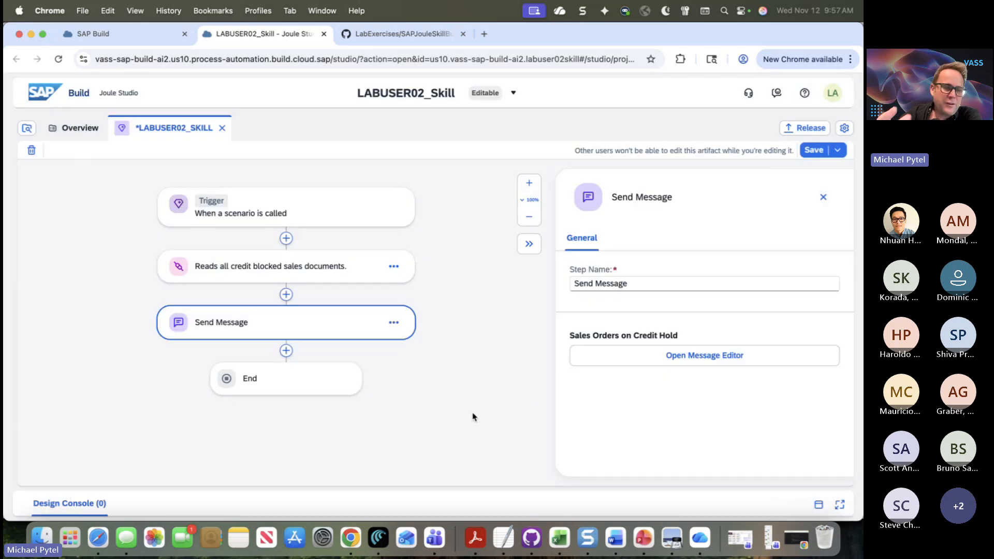
key(super+Tab)
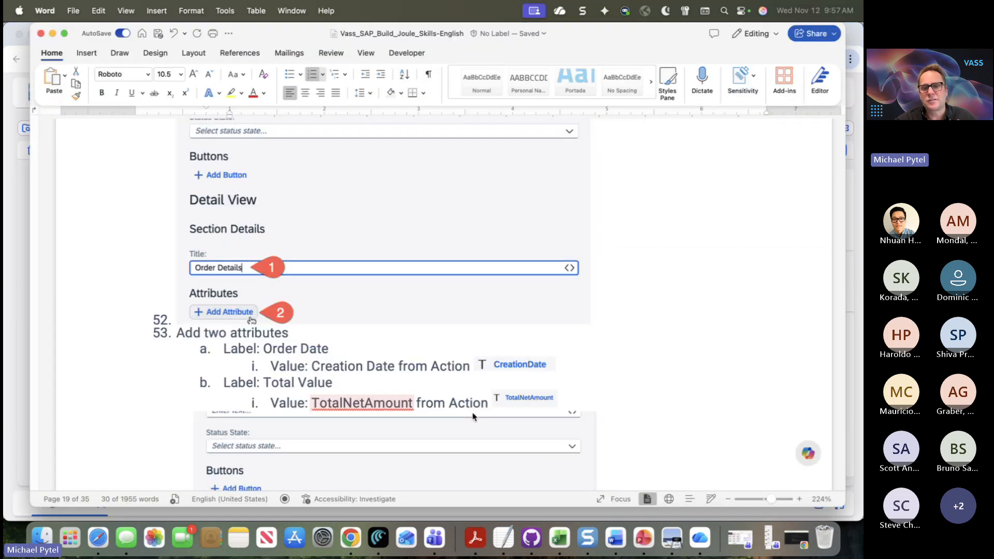
scroll(473, 416, down, 10)
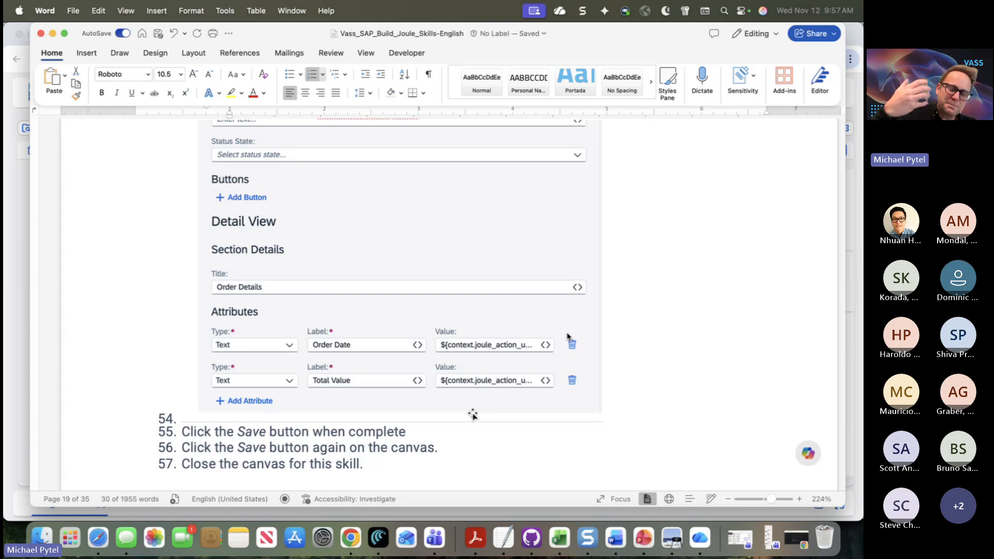
scroll(472, 414, down, 5)
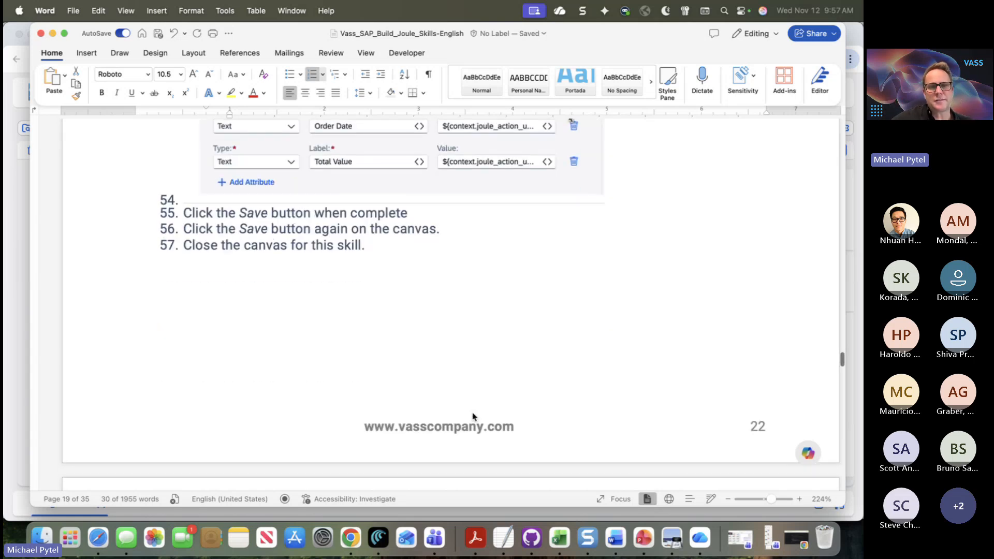
scroll(473, 416, down, 1)
scroll(473, 414, down, 10)
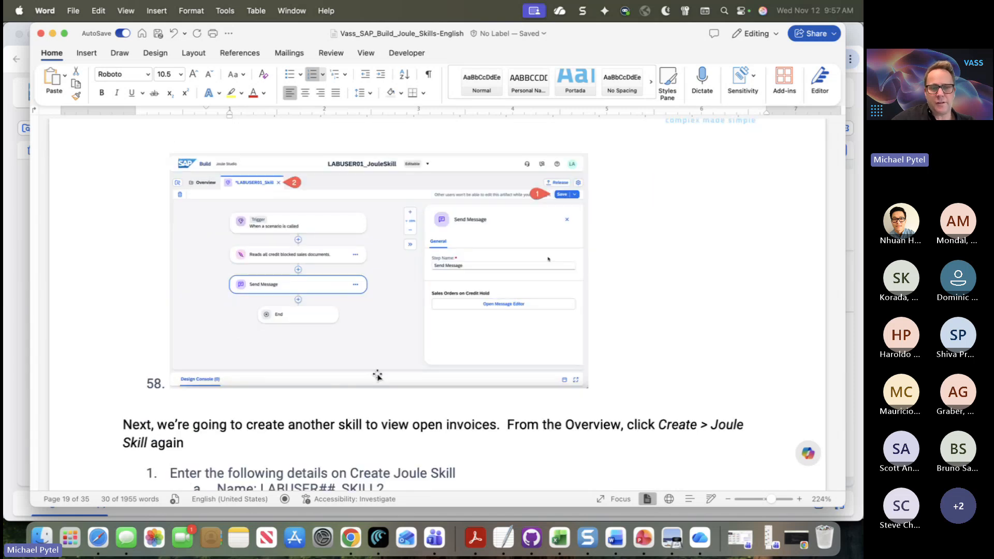
scroll(477, 254, up, 2)
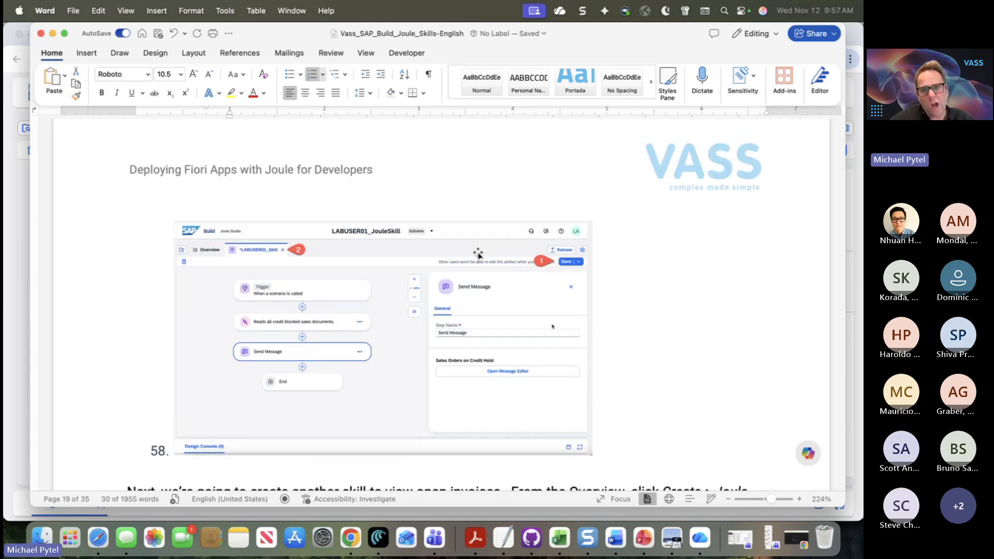
Return to SAP Build in Chrome, save the LABUSER02_SKILL canvas and close it
key(super+Tab)
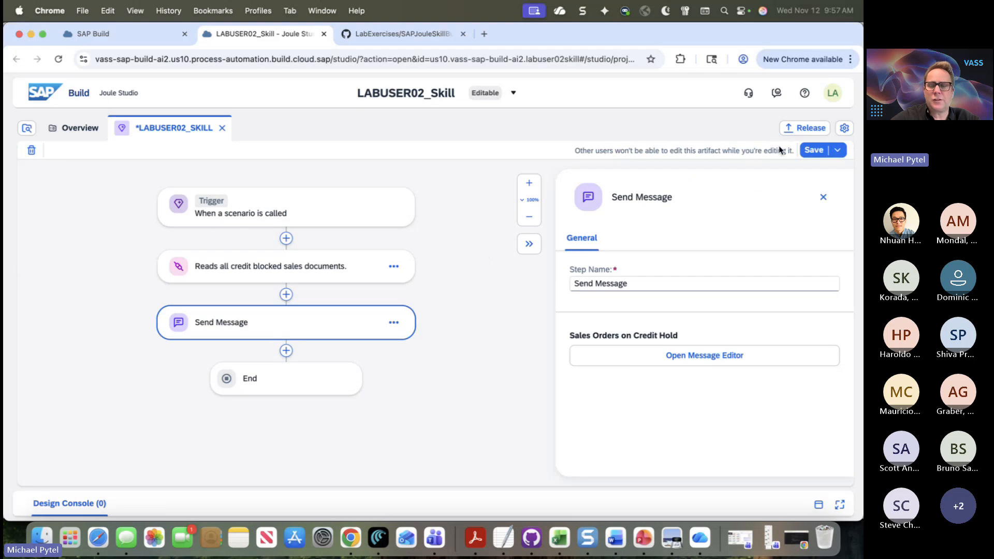
click(814, 150)
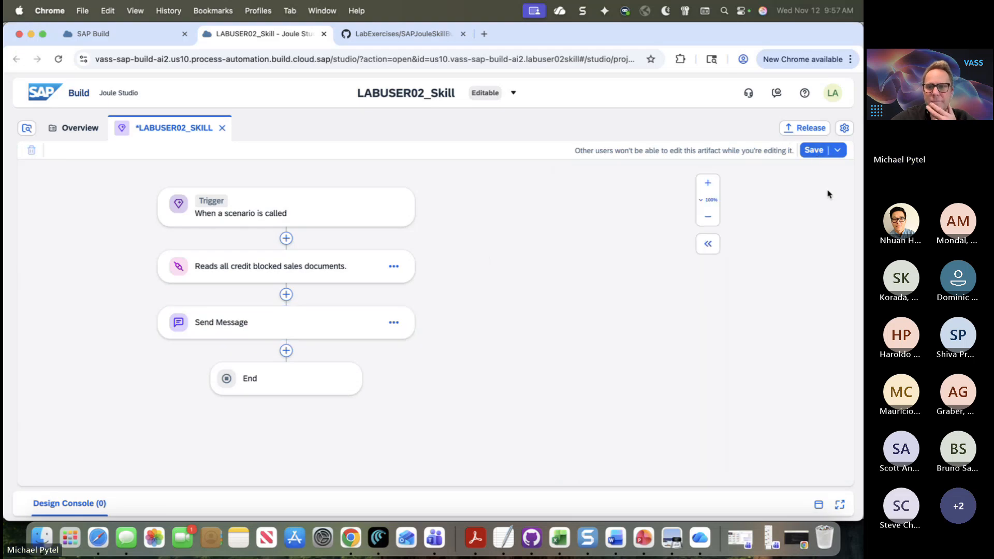
click(815, 153)
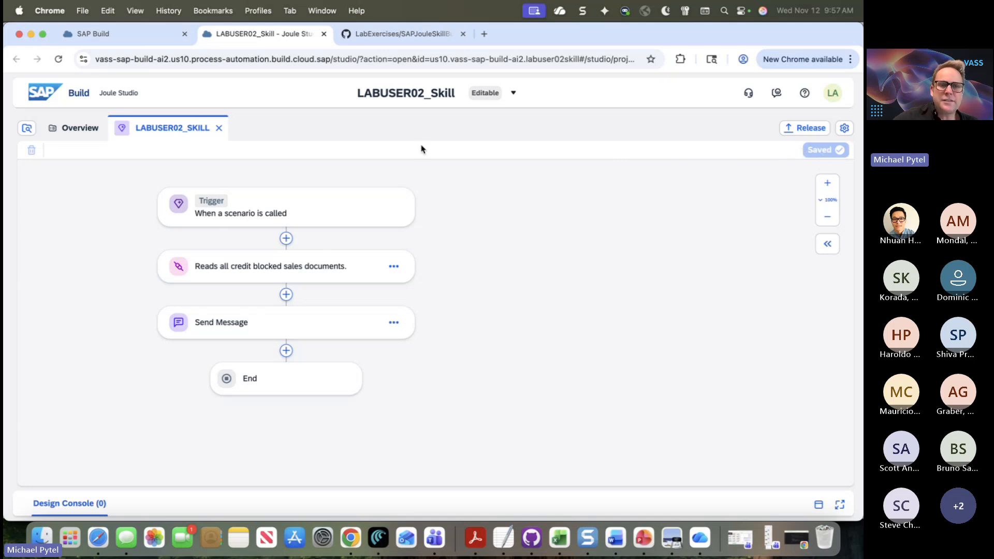
click(219, 128)
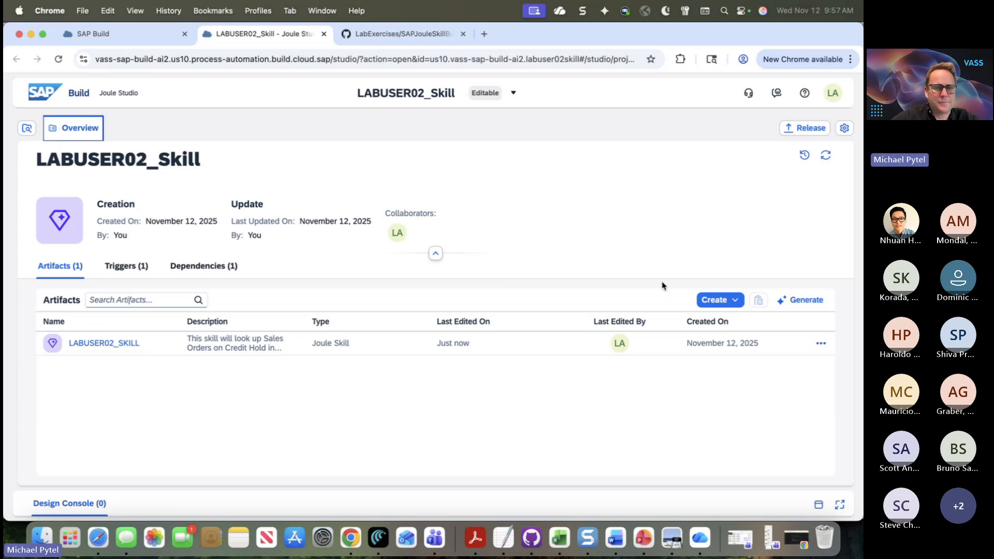
In the Word lab guide, find the section on the open invoices skill and copy its description text
key(super+Tab)
scroll(662, 281, down, 1)
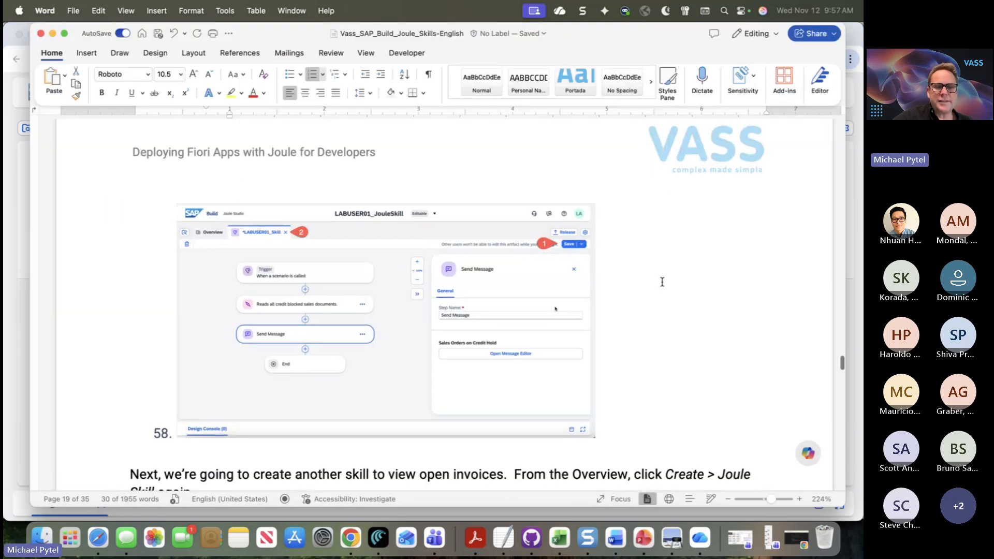
scroll(662, 282, down, 15)
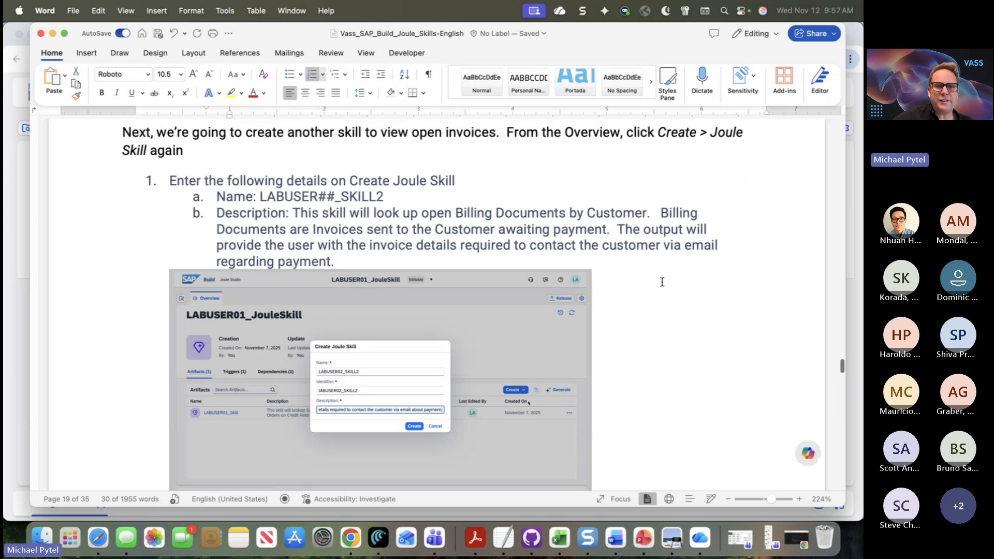
scroll(662, 282, up, 1)
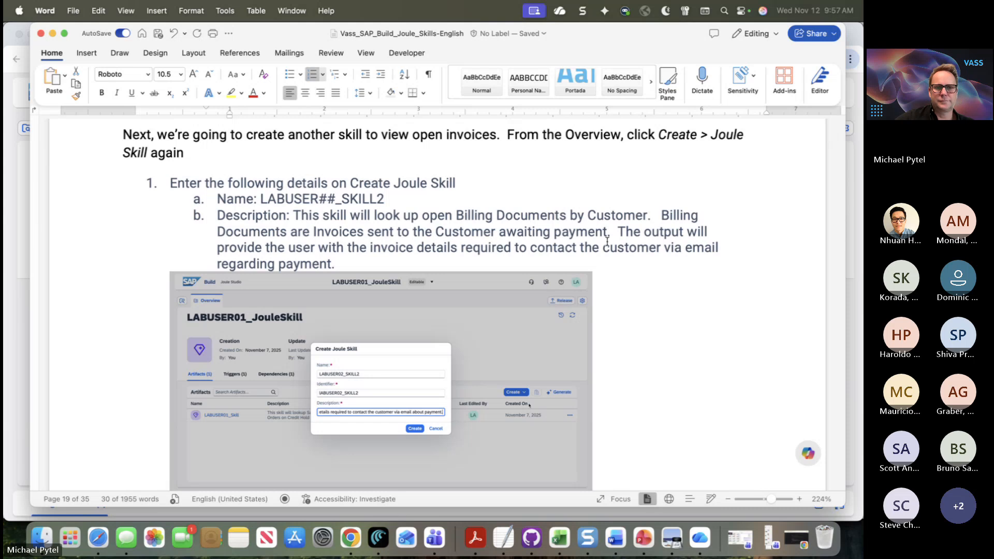
drag(294, 216, 334, 257)
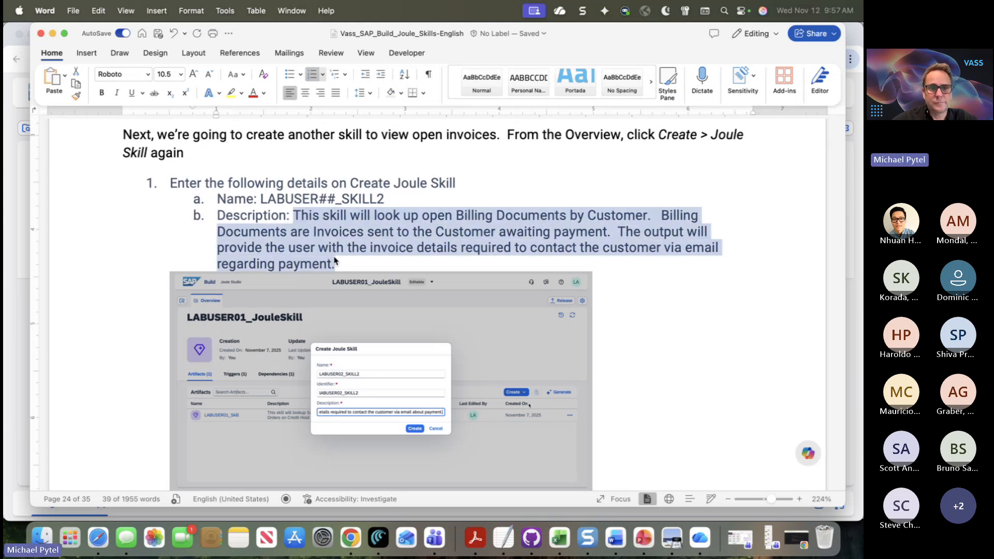
Back in SAP Build, create a Joule skill named LABUSER02_SKILL2 with the copied billing documents description
key(super+Tab)
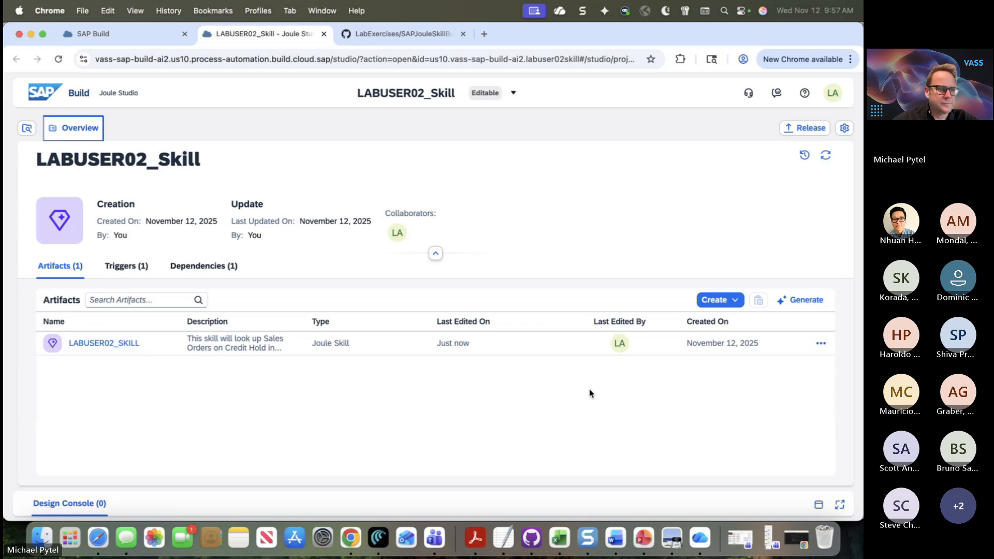
click(716, 303)
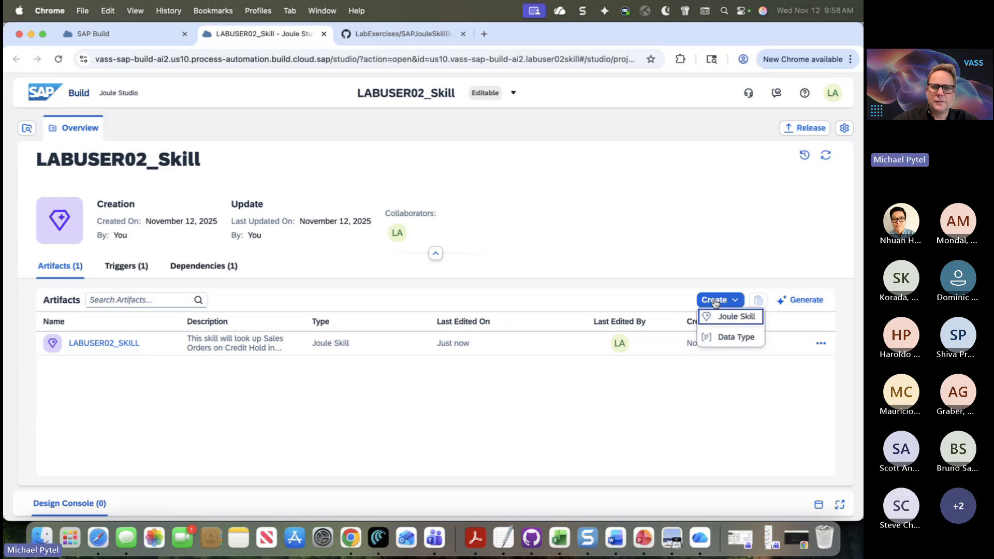
click(727, 317)
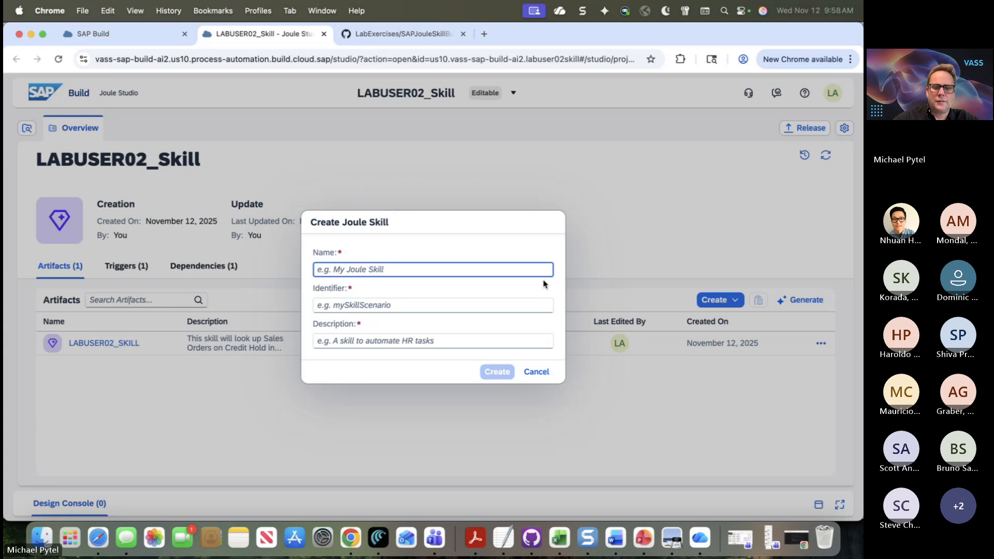
text(LABUSER02)
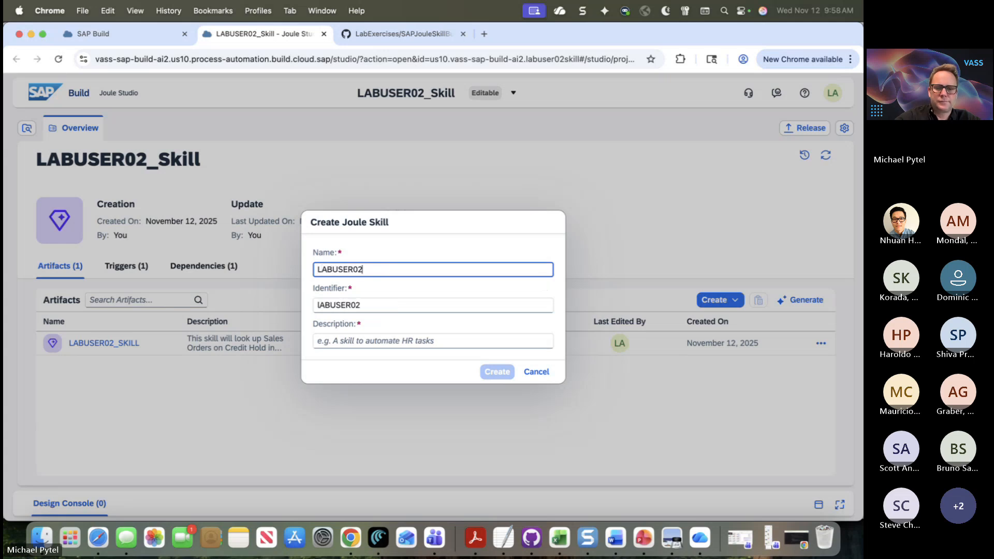
text(_SKILL2)
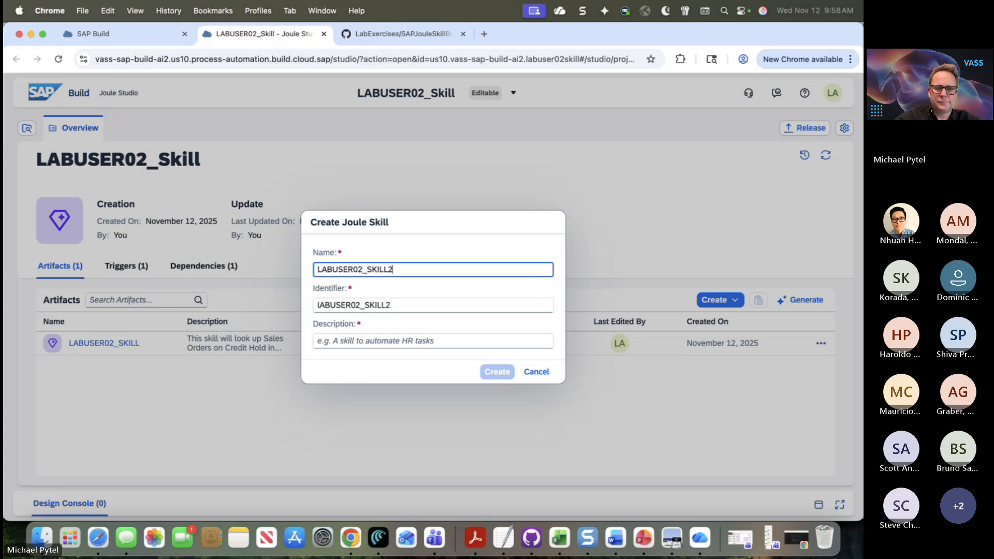
key(Tab)
key(Tab)
key(super+v)
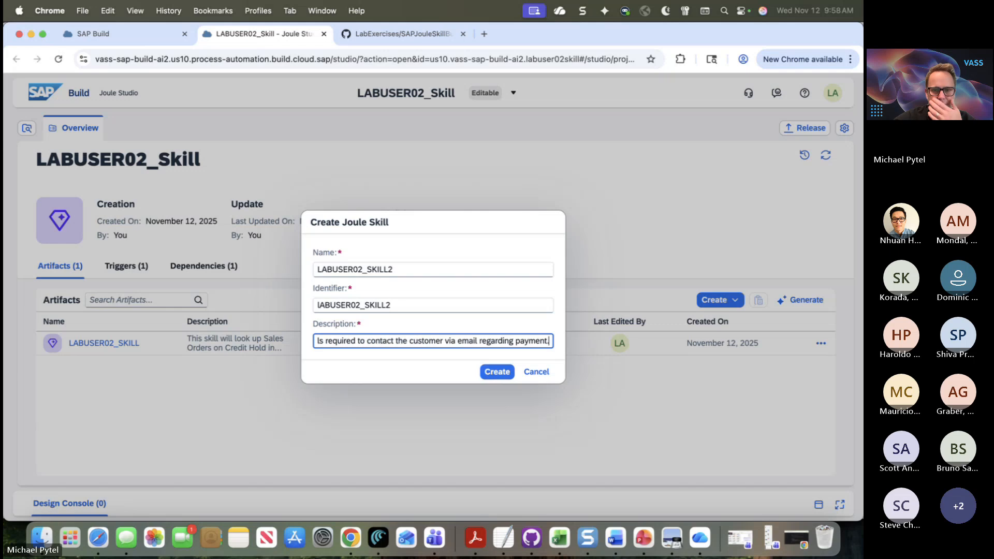
click(497, 374)
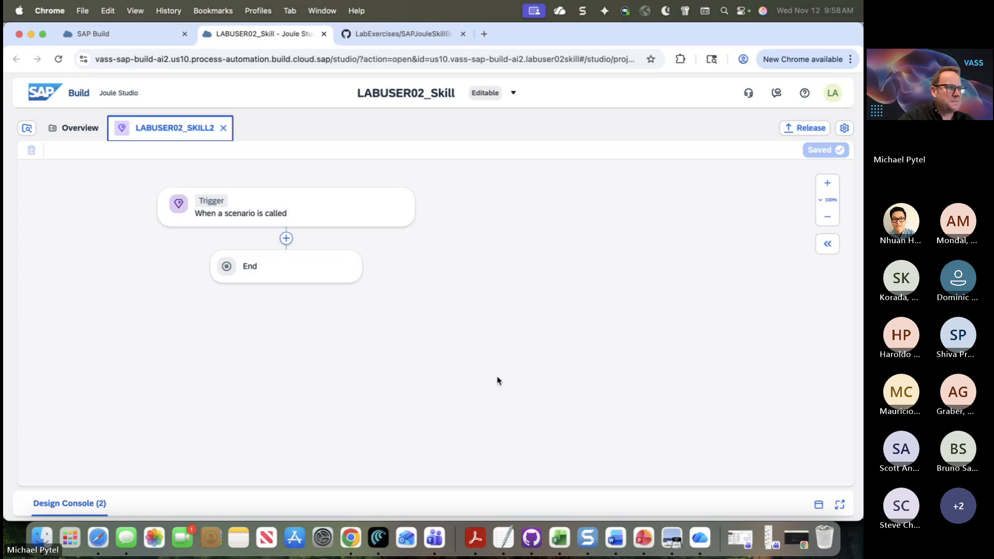
Disable "Allow Joule to generate a response" for the LABUSER02_SKILL2 trigger, checking the setting in the Word lab guide
click(326, 202)
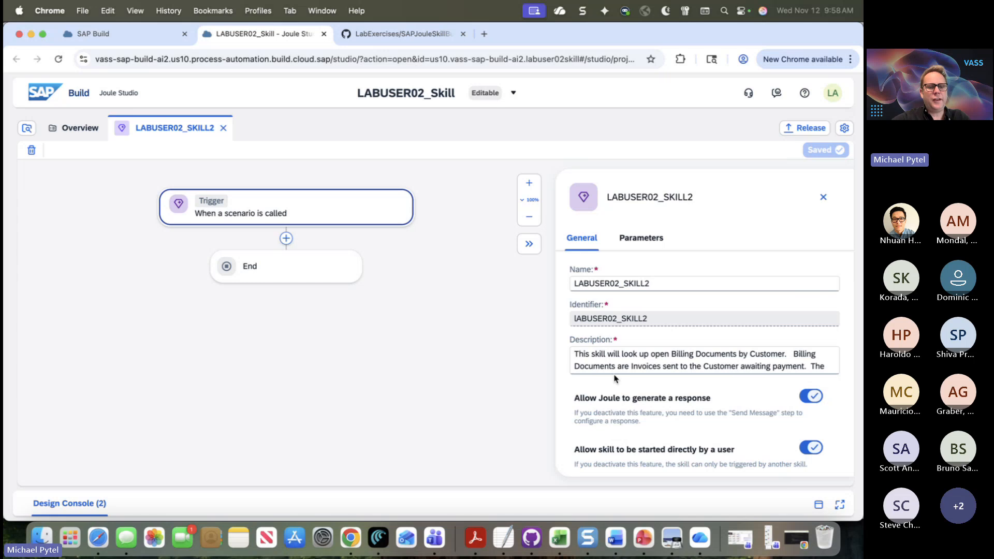
key(super+Tab)
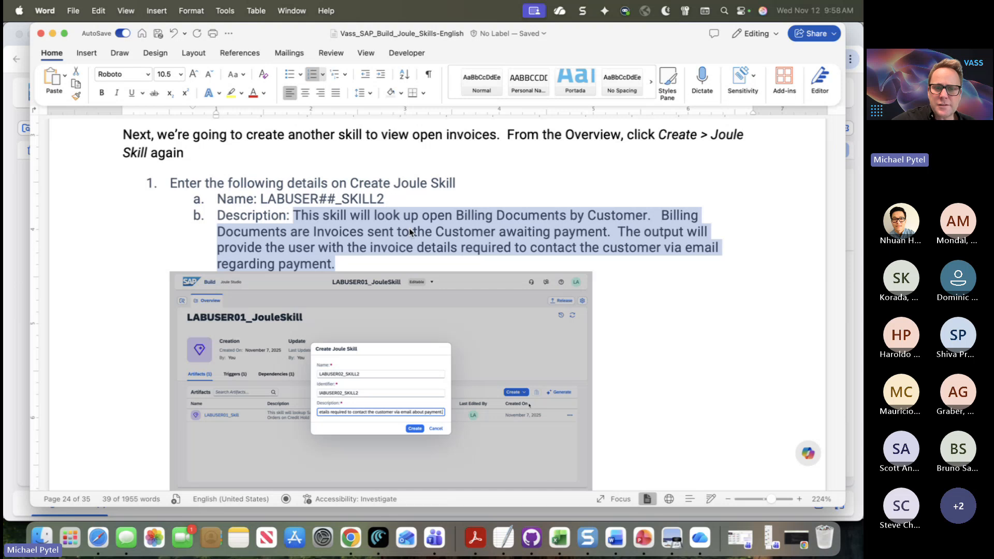
scroll(409, 232, down, 1)
scroll(410, 231, down, 5)
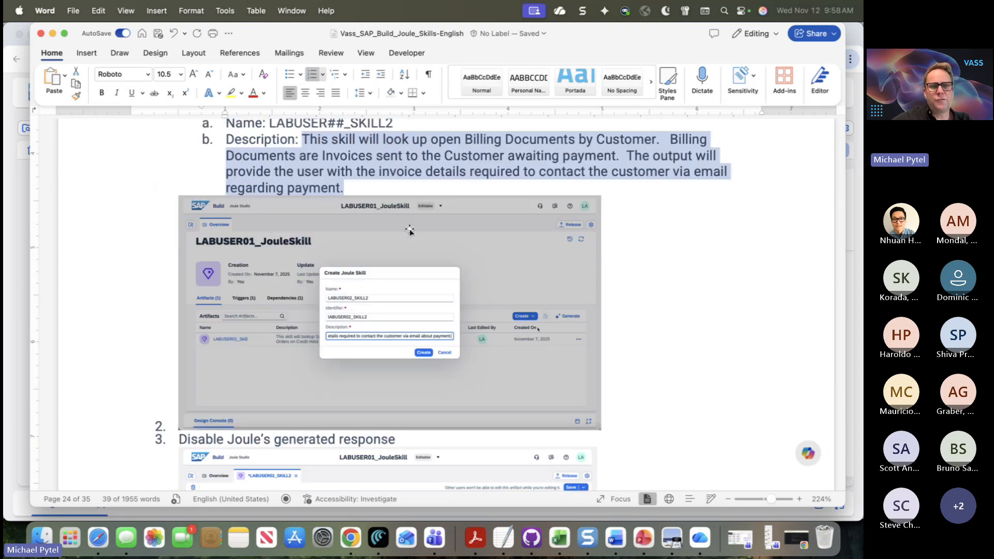
scroll(409, 231, down, 2)
scroll(410, 231, down, 8)
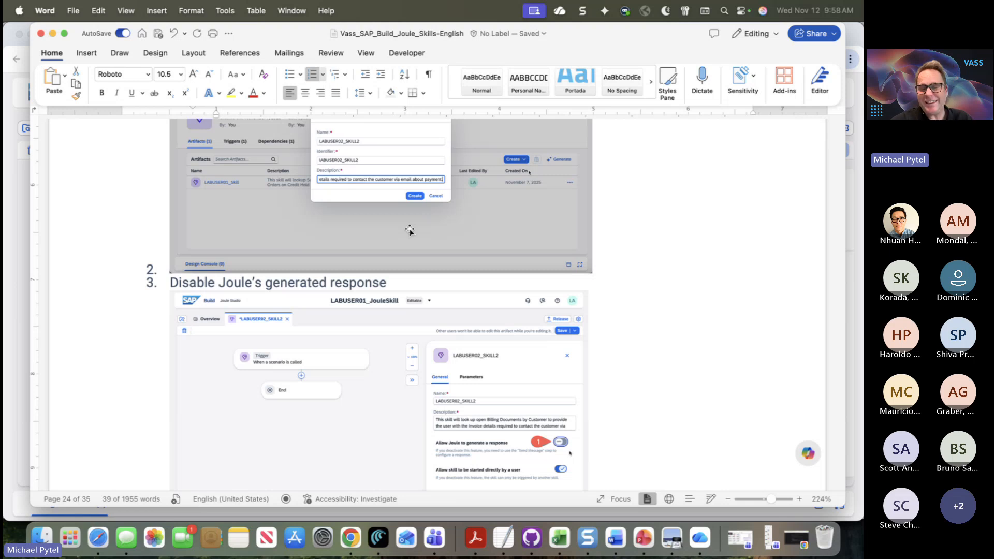
key(super+Tab)
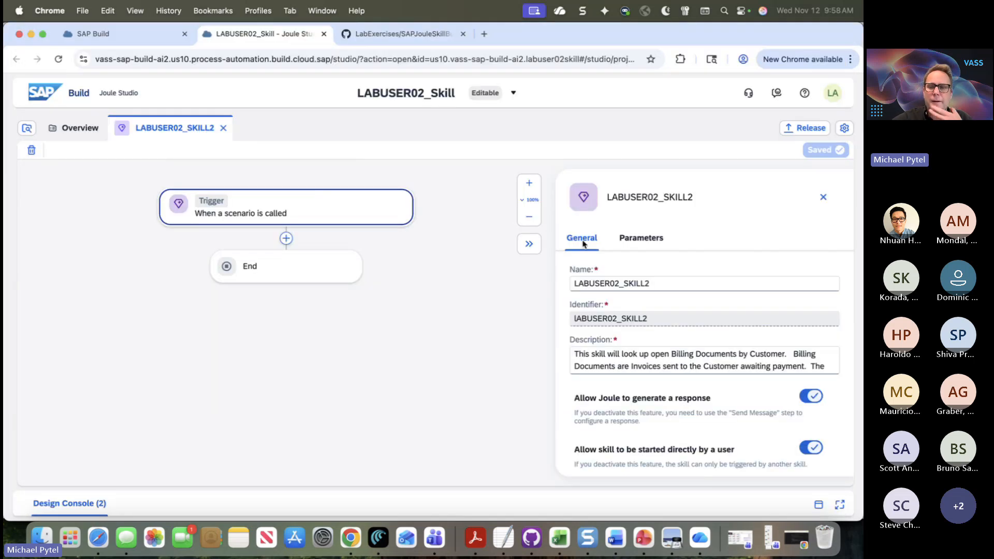
click(808, 398)
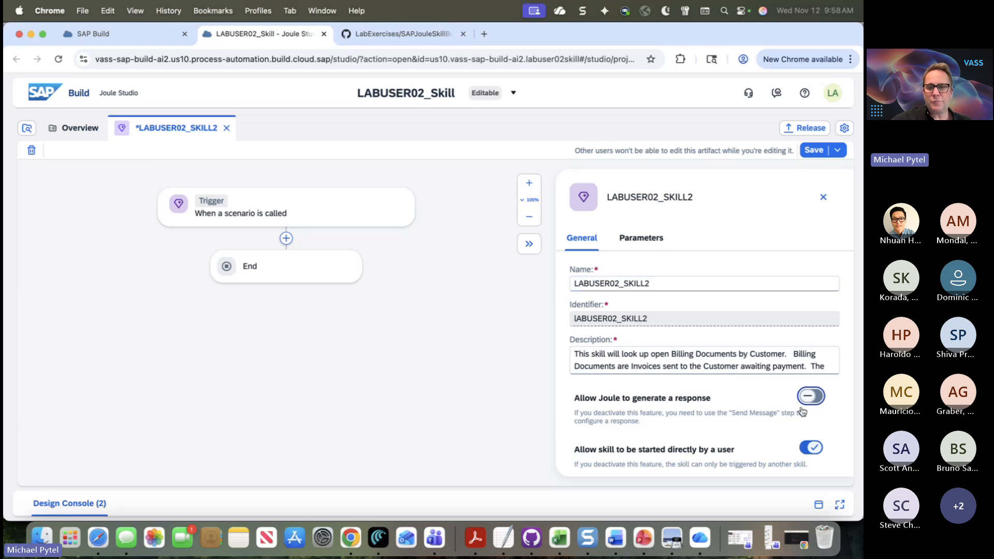
Add a required skill input named Customer with the description SoldToParty to LABUSER02_SKILL2 and apply it
click(641, 237)
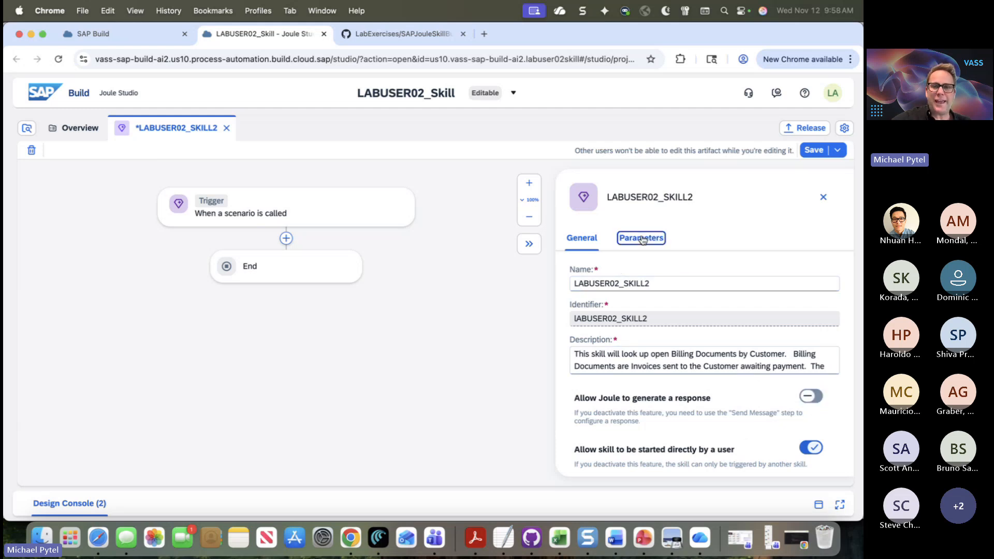
click(821, 265)
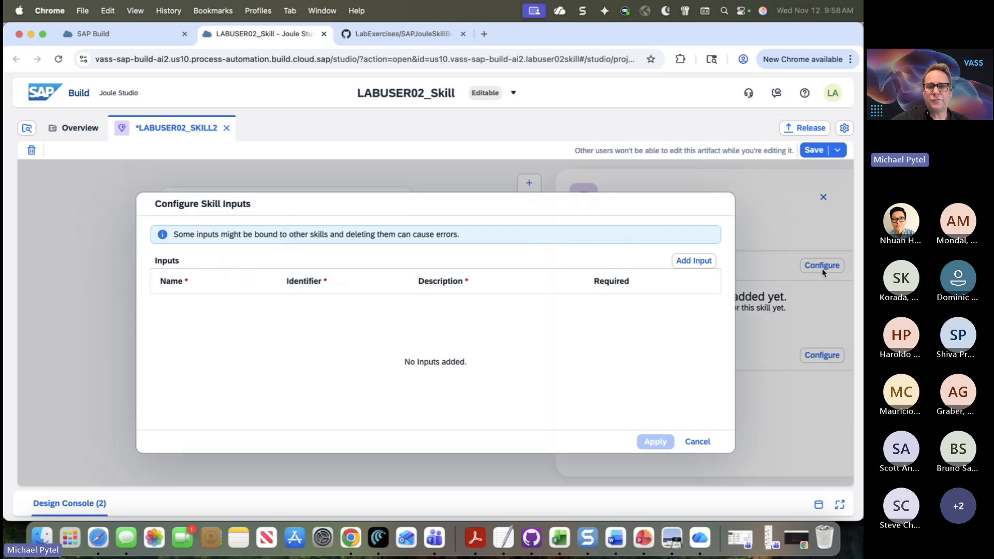
click(699, 263)
text(Customer)
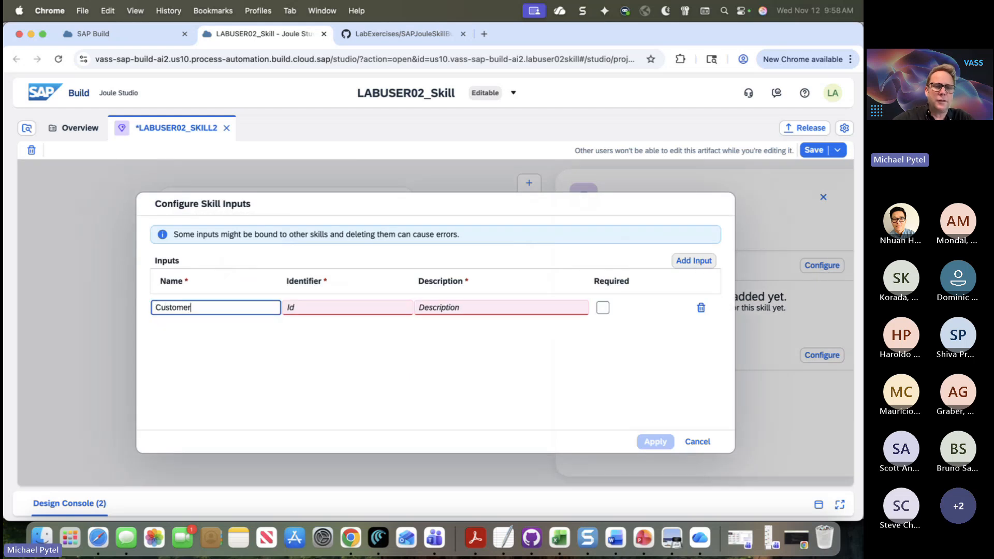
key(Tab)
key(Tab)
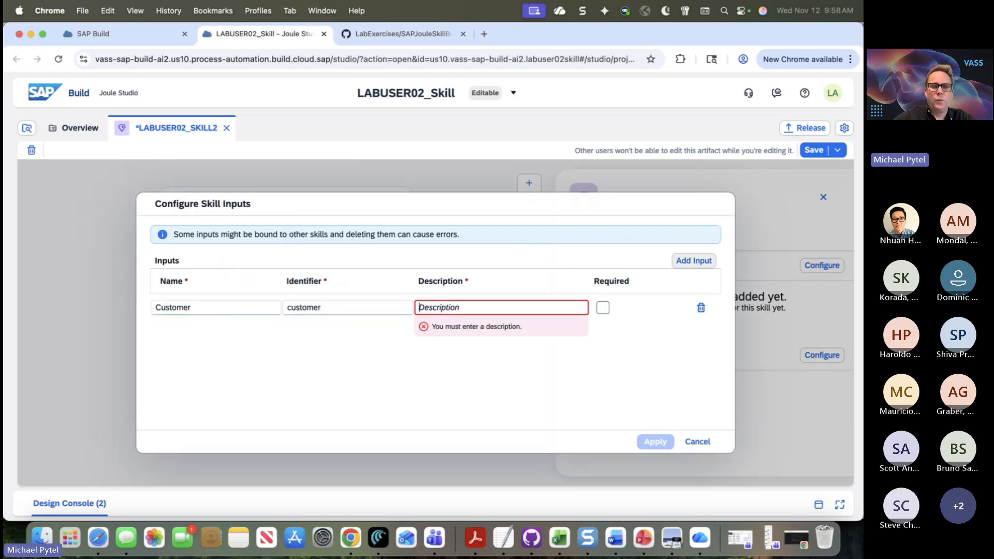
text(Sold)
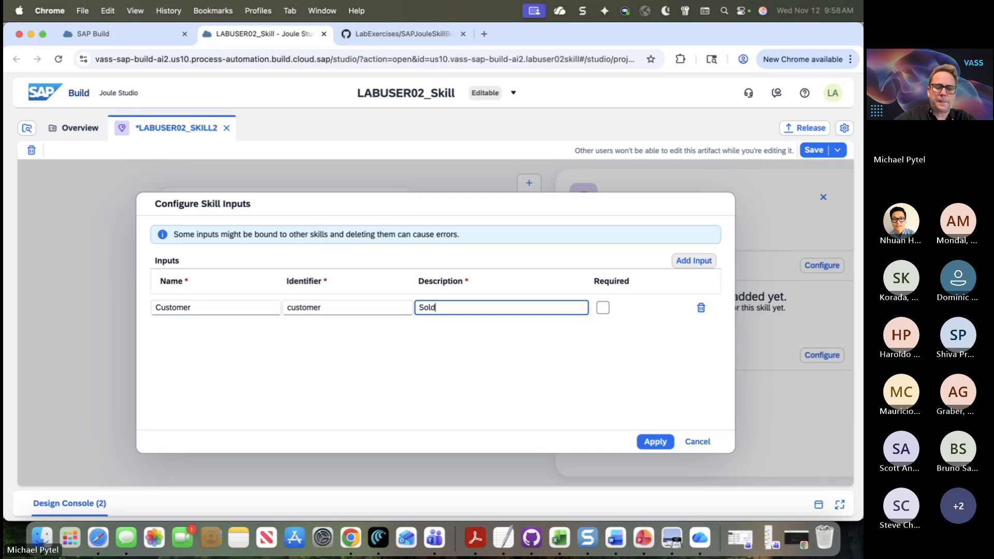
text(ToParty)
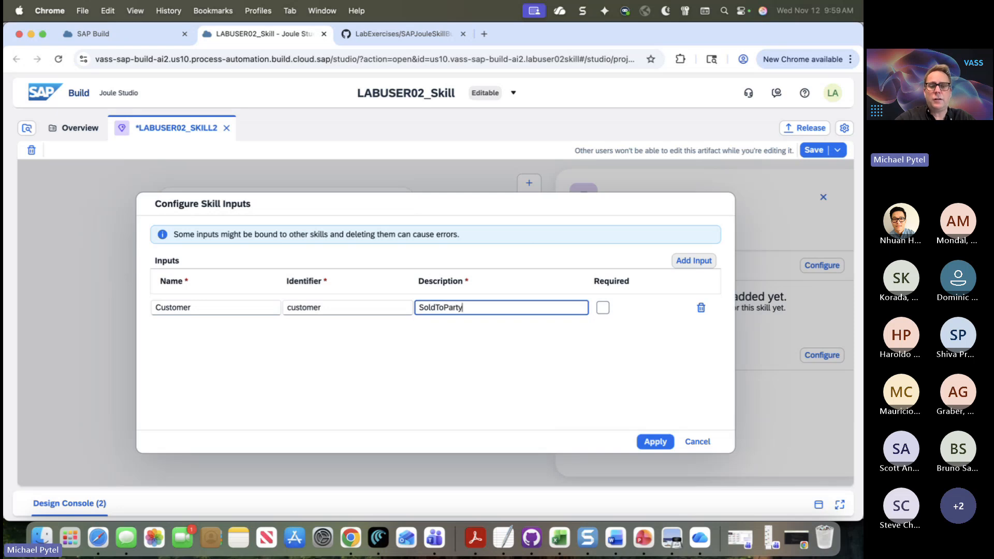
click(602, 307)
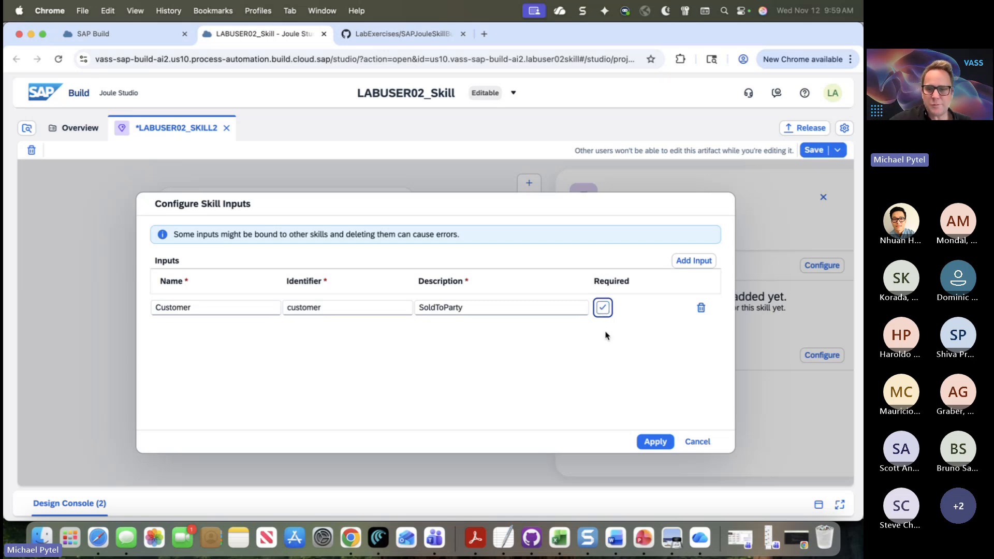
click(648, 443)
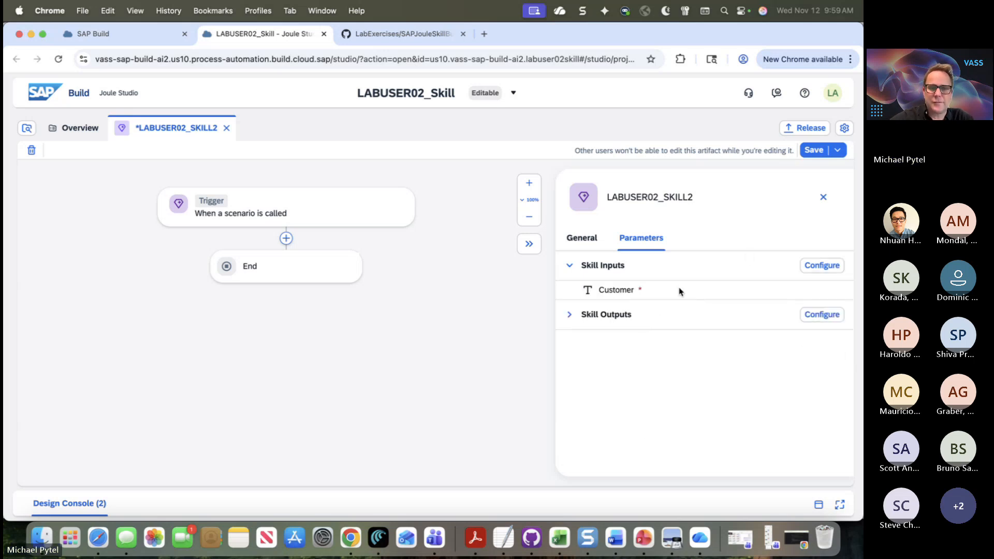
Switch to the Word lab guide and read the instructions for adding the billing document headers action under the trigger
key(super+Tab)
scroll(523, 334, down, 5)
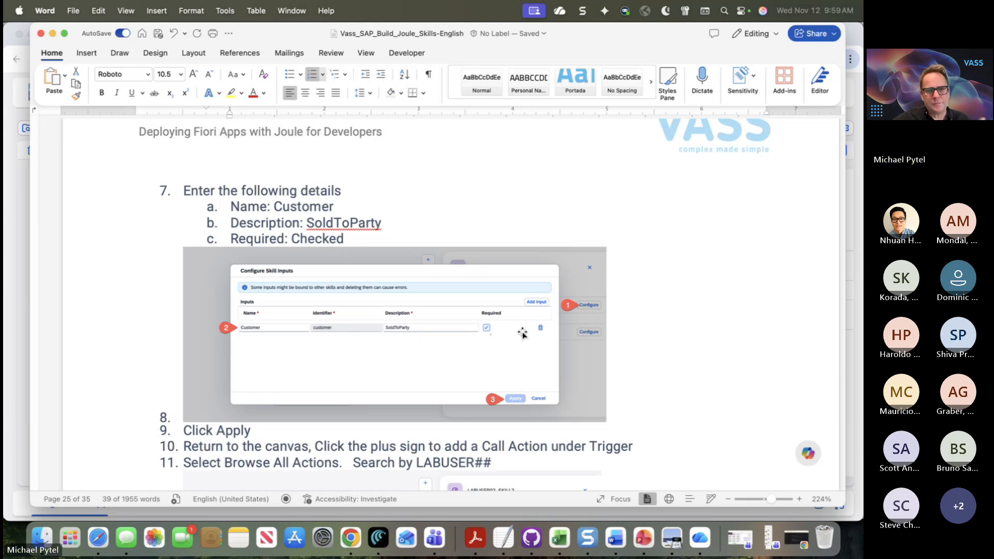
scroll(522, 333, down, 5)
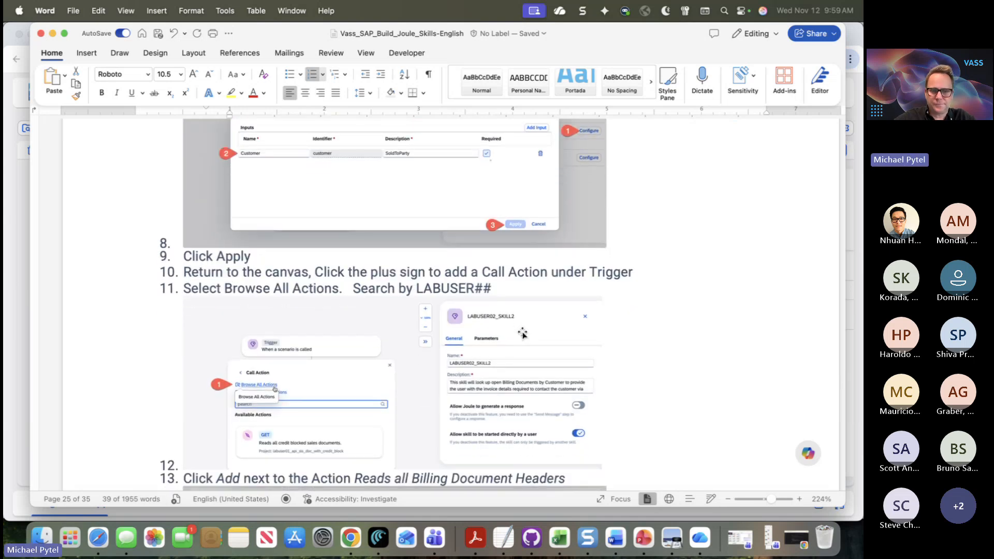
scroll(266, 260, up, 3)
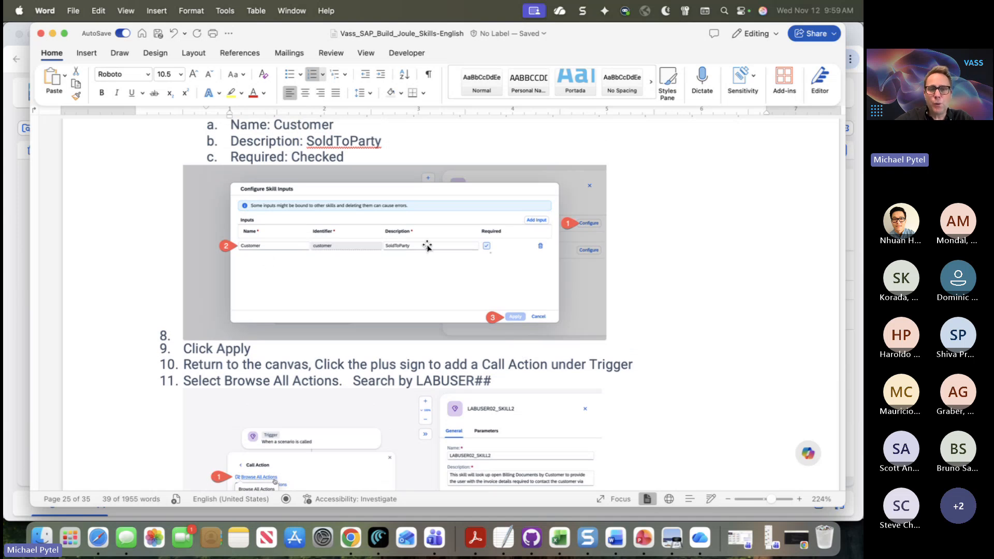
scroll(427, 246, down, 9)
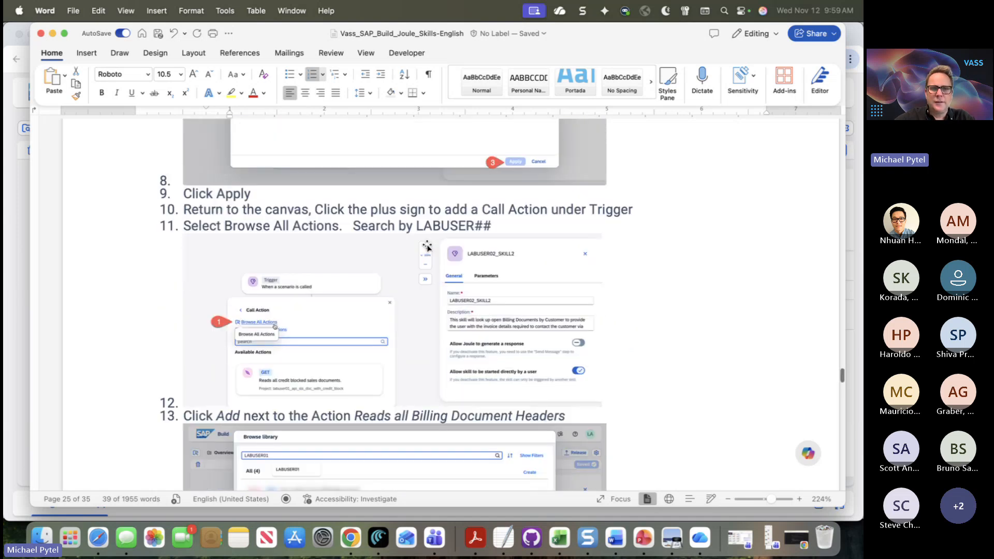
scroll(427, 247, down, 1)
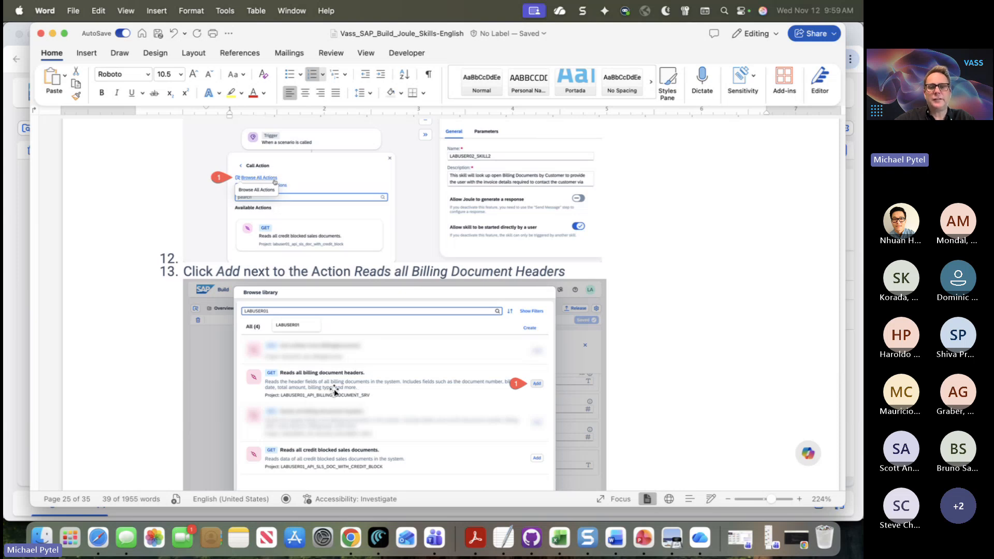
Back in SAP Build in Chrome, search the action library for LABUSER02 and add "Reads all billing document headers." as a Call Action after the trigger
key(super+Tab)
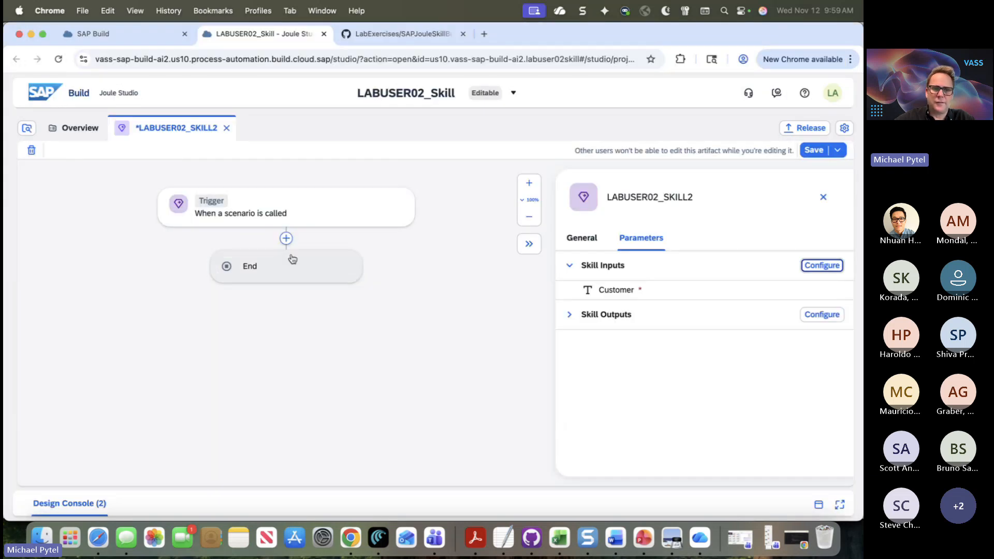
click(283, 234)
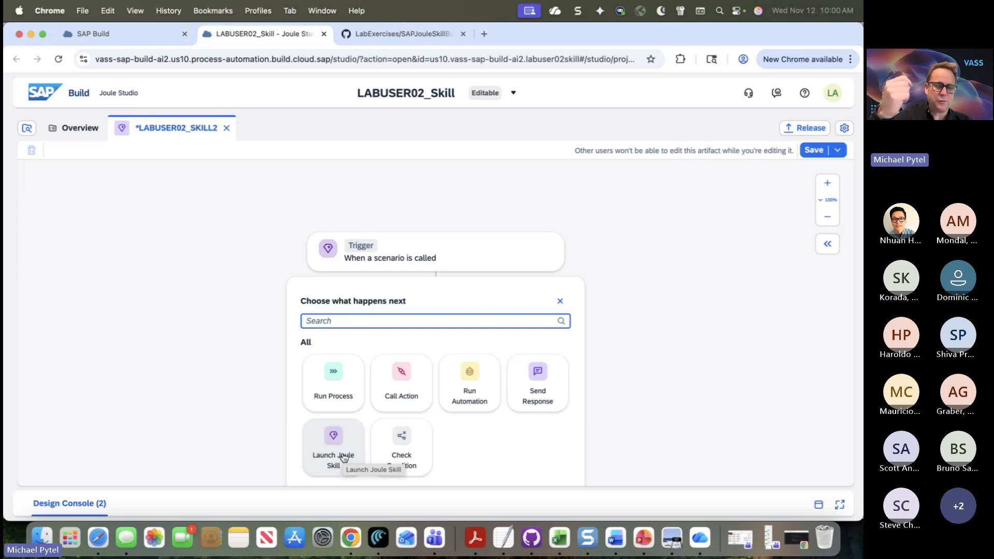
click(401, 396)
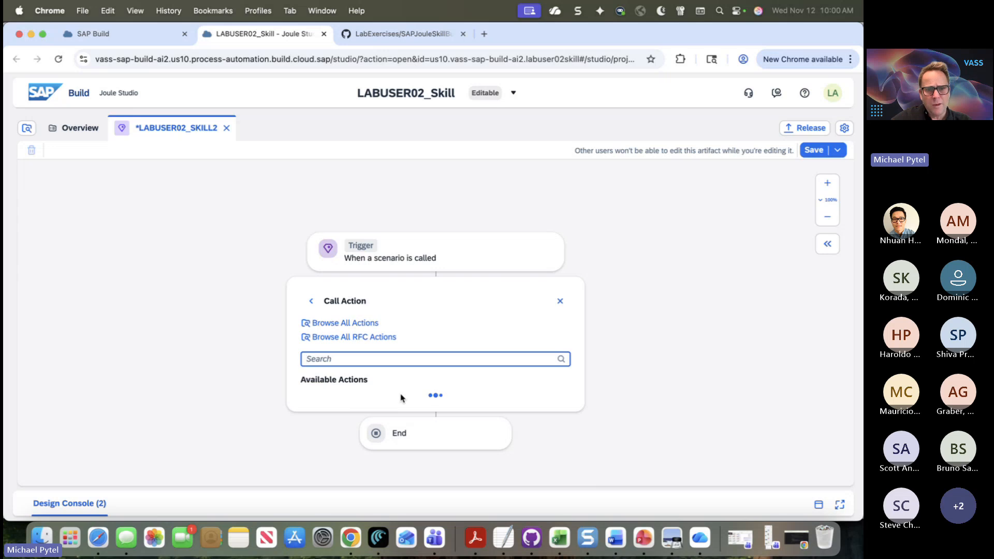
click(346, 324)
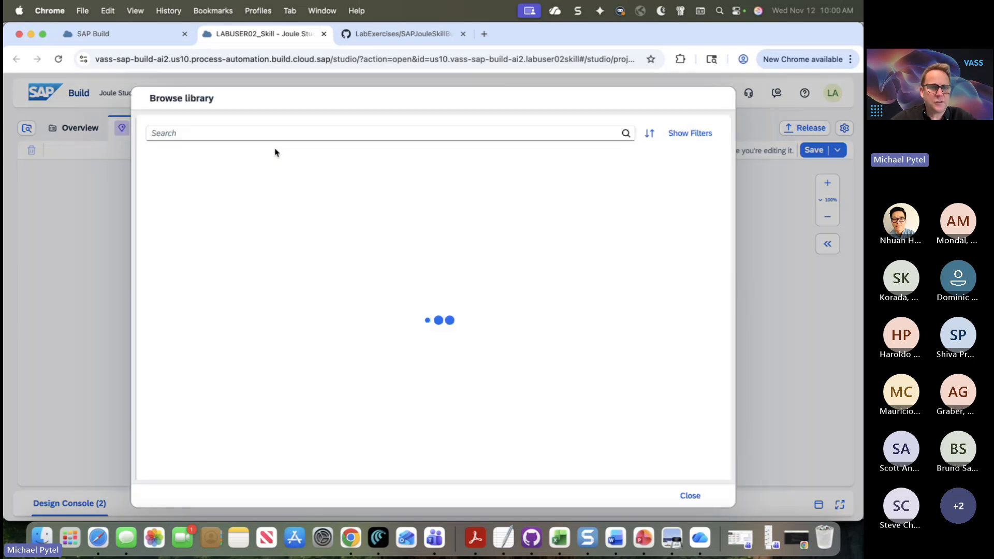
click(275, 133)
text(LABUSER)
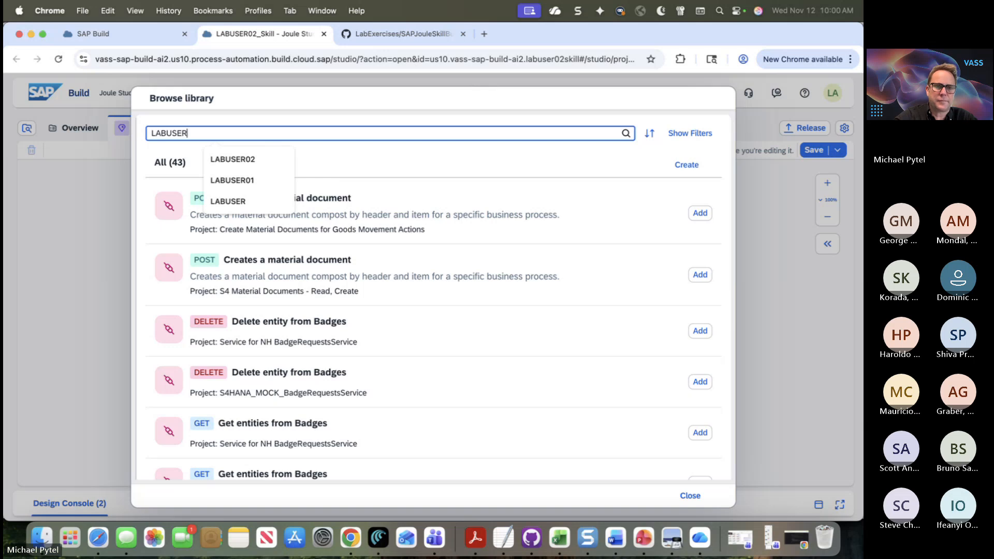
text(02)
click(509, 211)
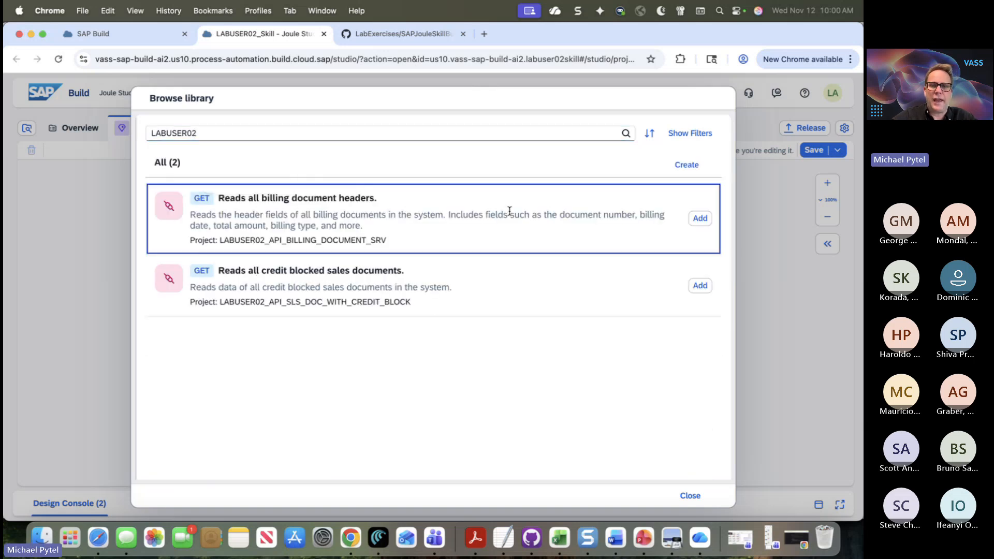
click(701, 218)
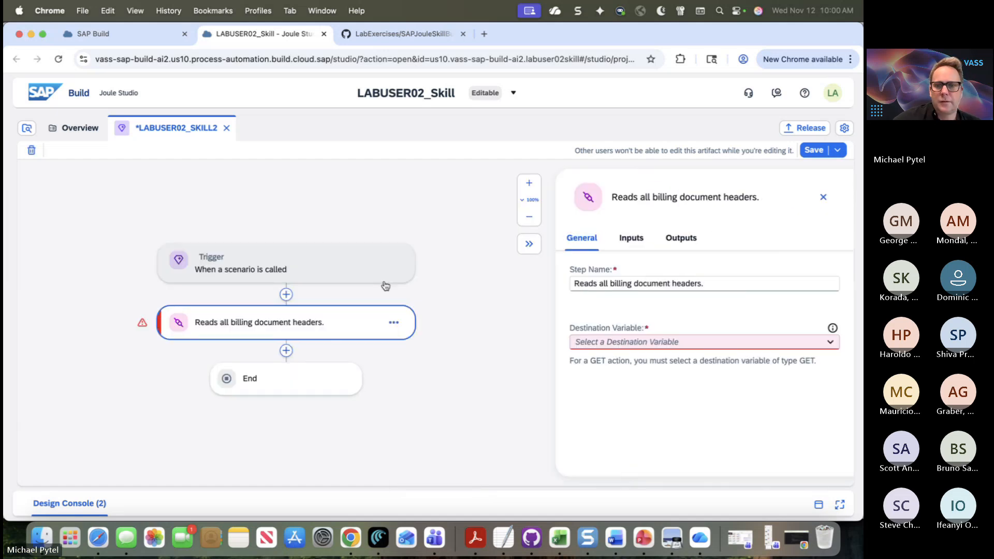
Set the billing document headers action's destination variable to S4HANA and map its Customer input to the Customer skill input
click(830, 341)
click(708, 380)
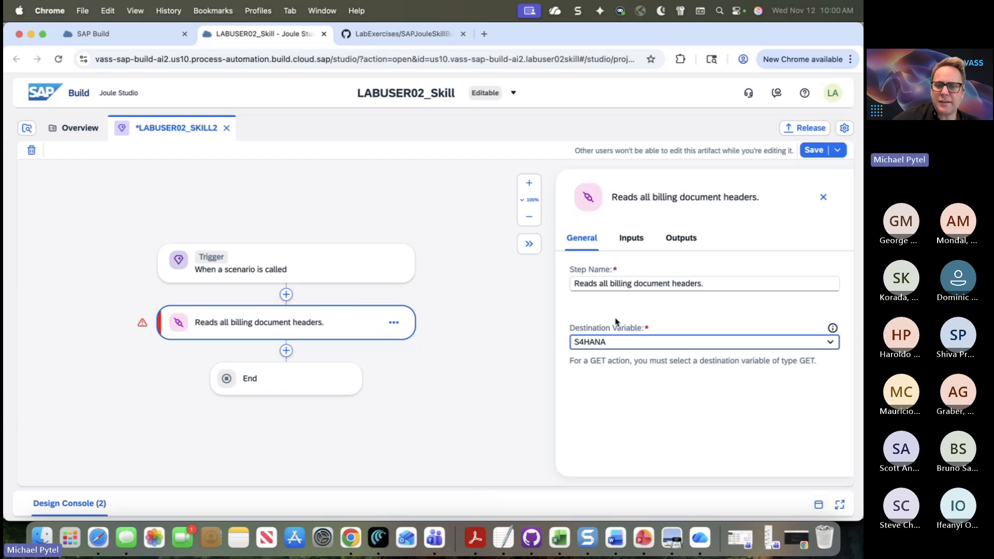
click(631, 238)
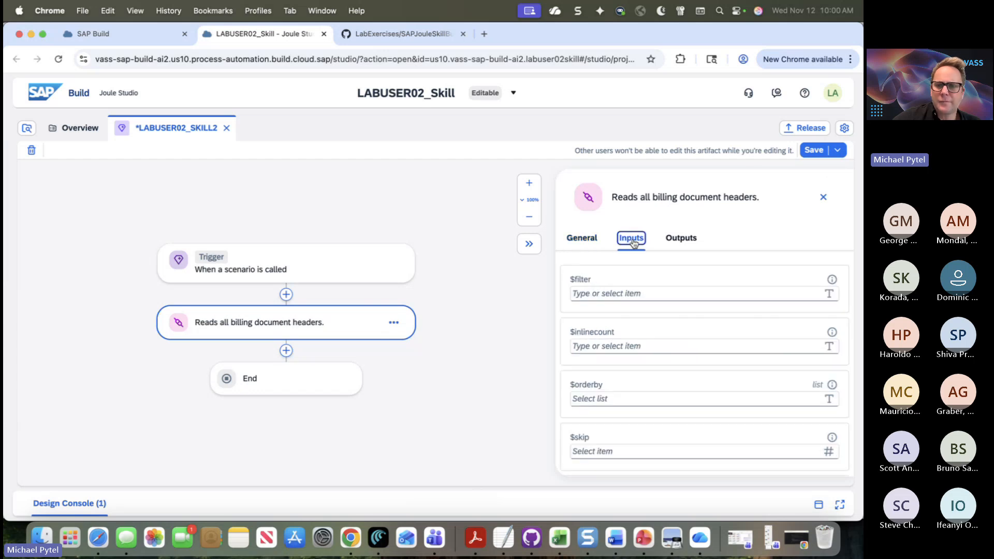
scroll(639, 366, down, 1)
scroll(640, 365, down, 4)
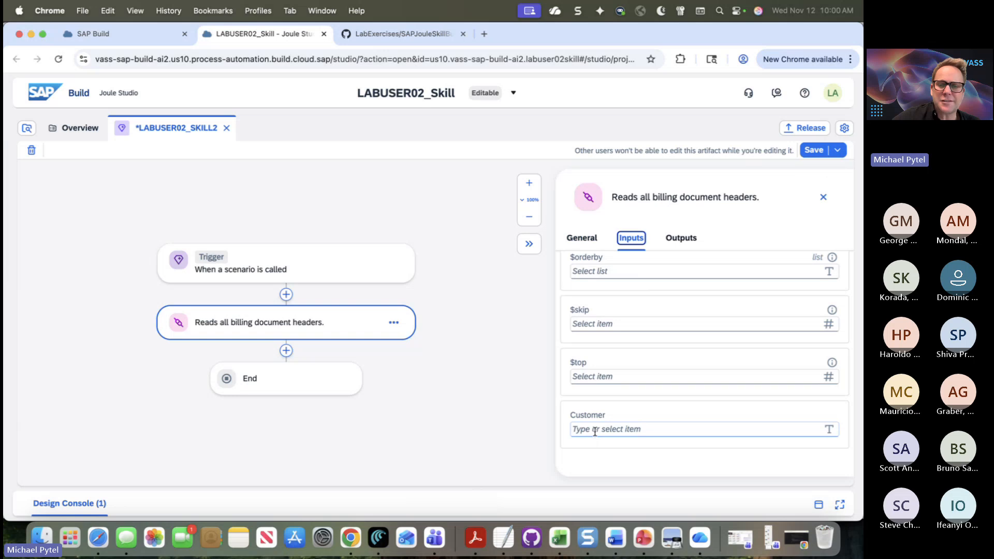
click(594, 431)
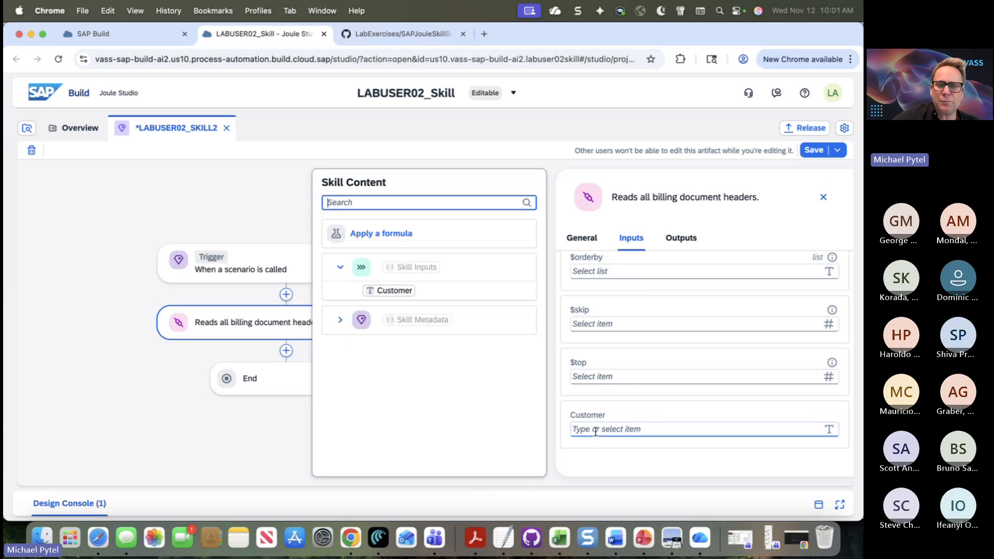
click(394, 290)
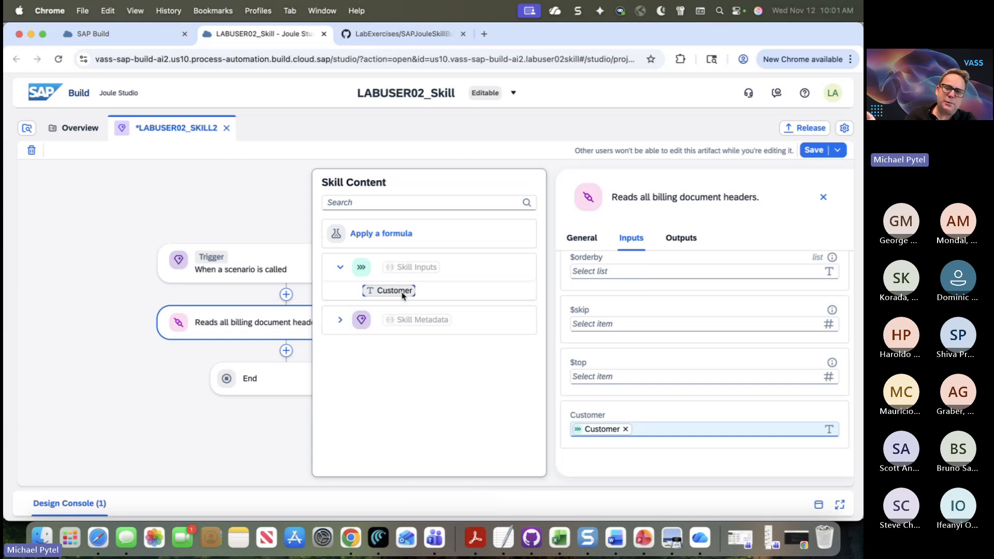
click(743, 235)
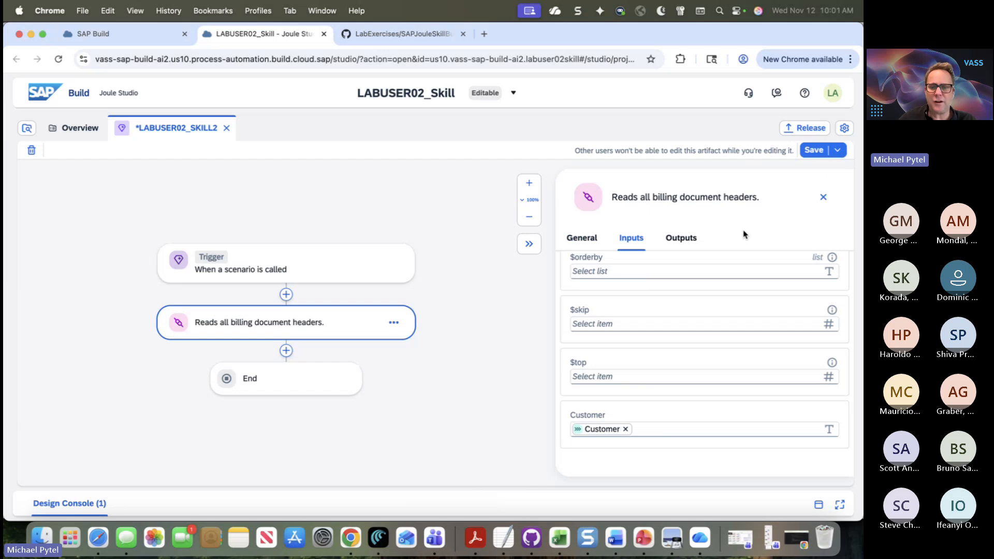
Examine the result fields in the billing document headers action's outputs, expanded down to the results list, and close its details
click(698, 243)
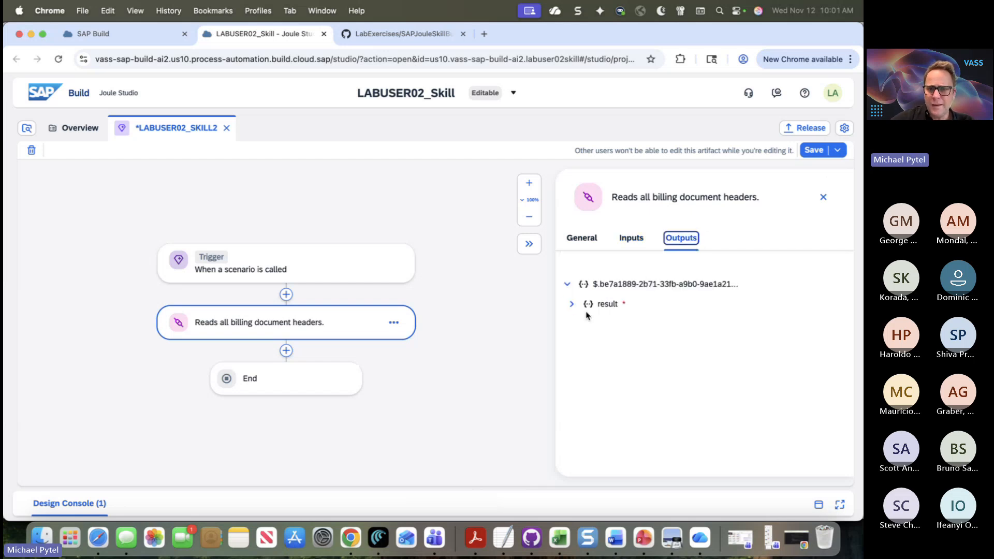
click(571, 305)
click(576, 323)
click(581, 359)
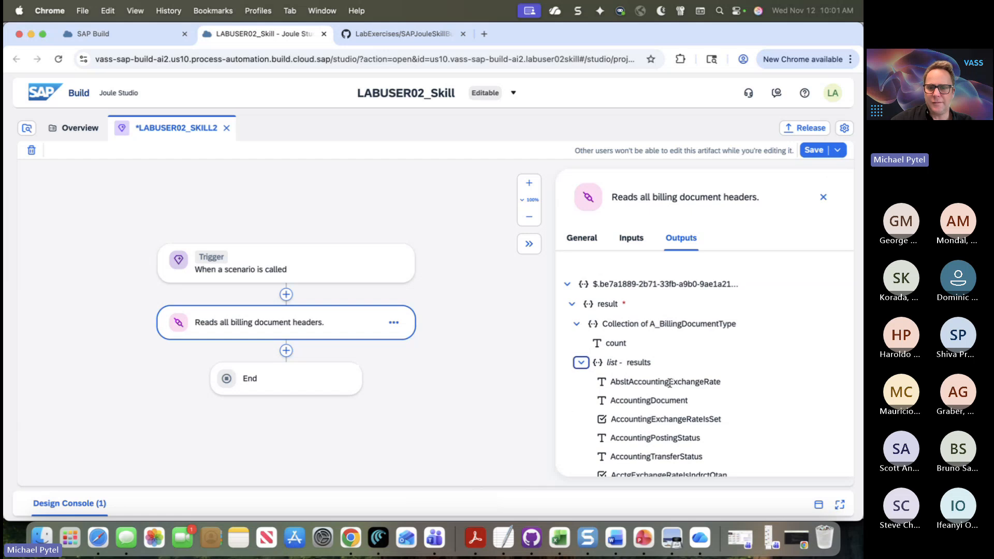
scroll(669, 383, down, 5)
scroll(670, 383, down, 10)
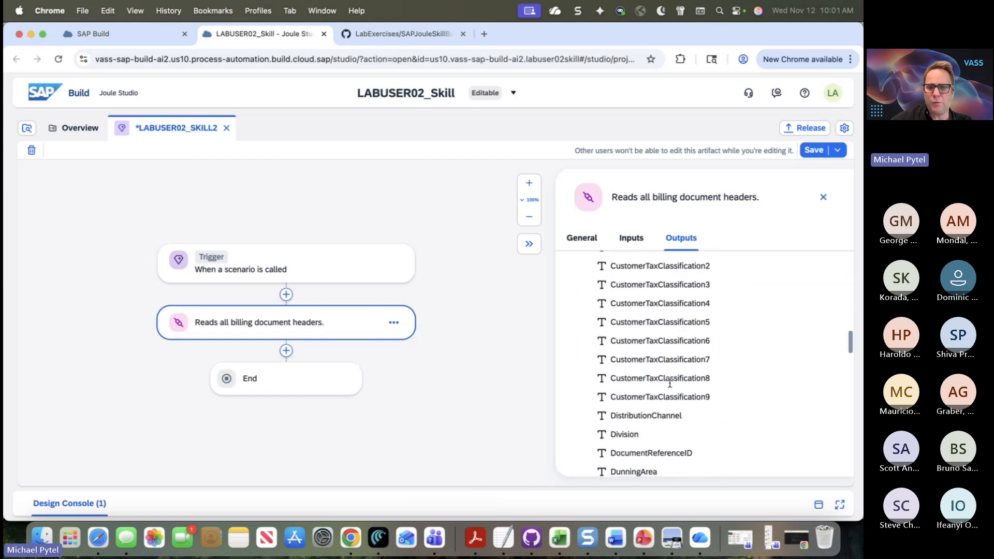
scroll(669, 383, up, 15)
click(642, 240)
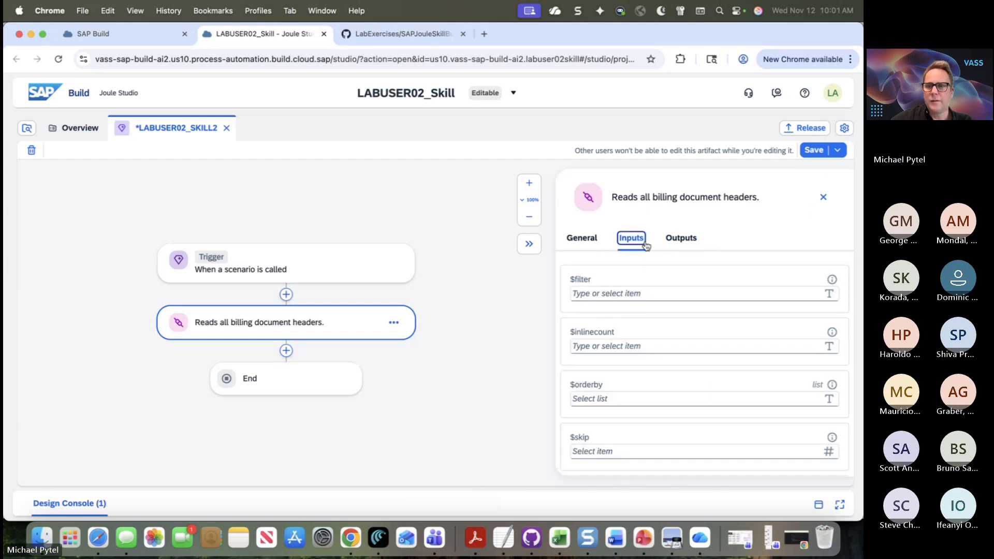
click(822, 197)
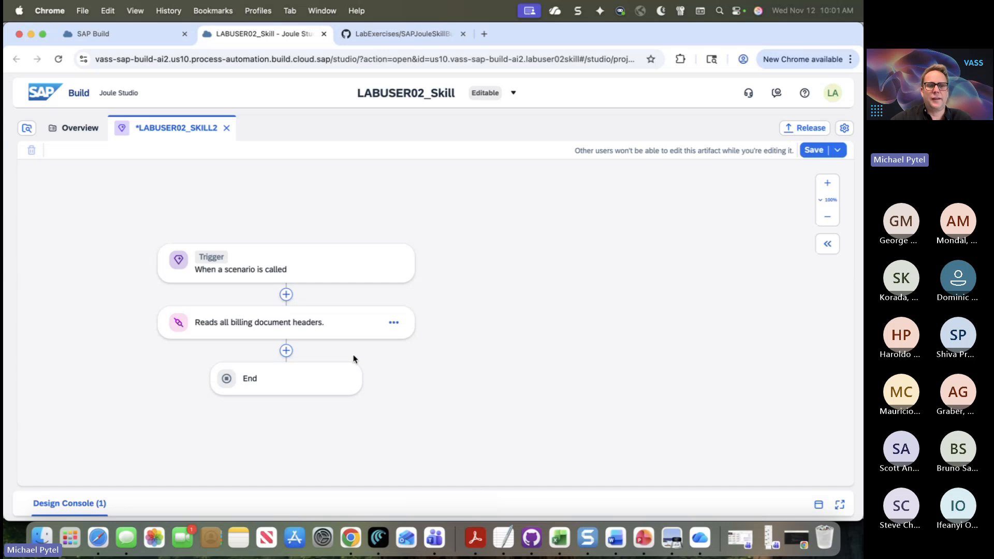
click(306, 330)
Switch to the Word lab guide and find the instructions that follow reviewing the action's outputs
key(super+Tab)
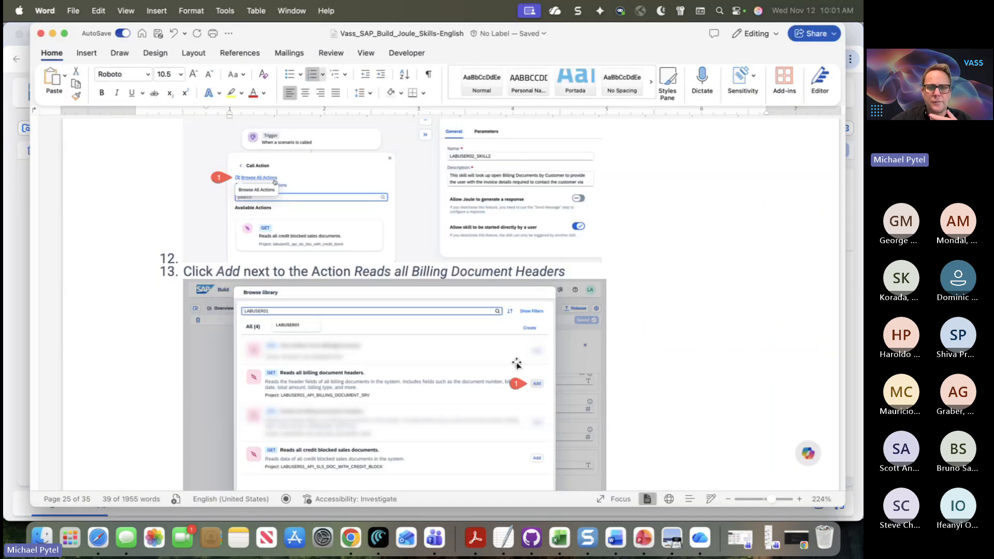
scroll(517, 365, down, 5)
scroll(517, 366, down, 10)
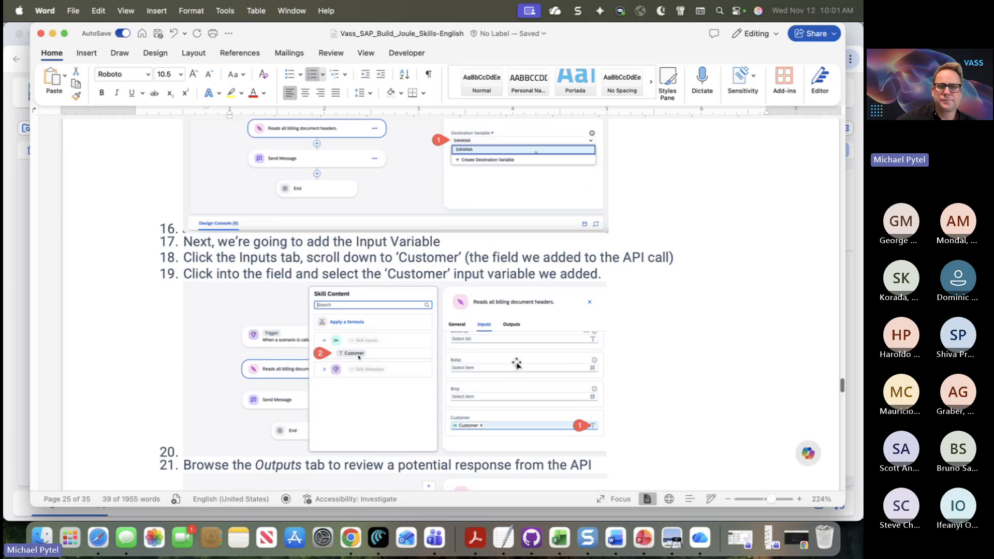
scroll(517, 365, down, 6)
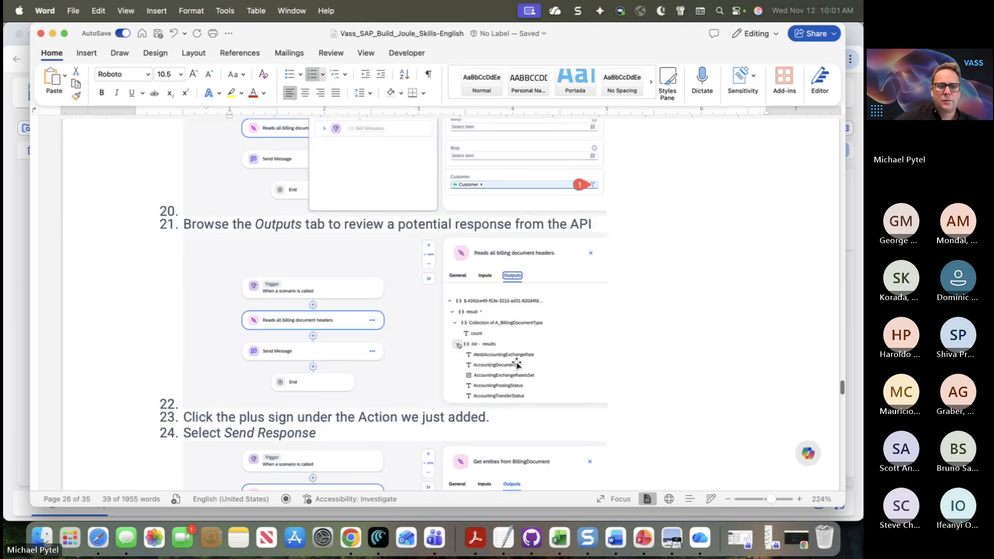
click(517, 365)
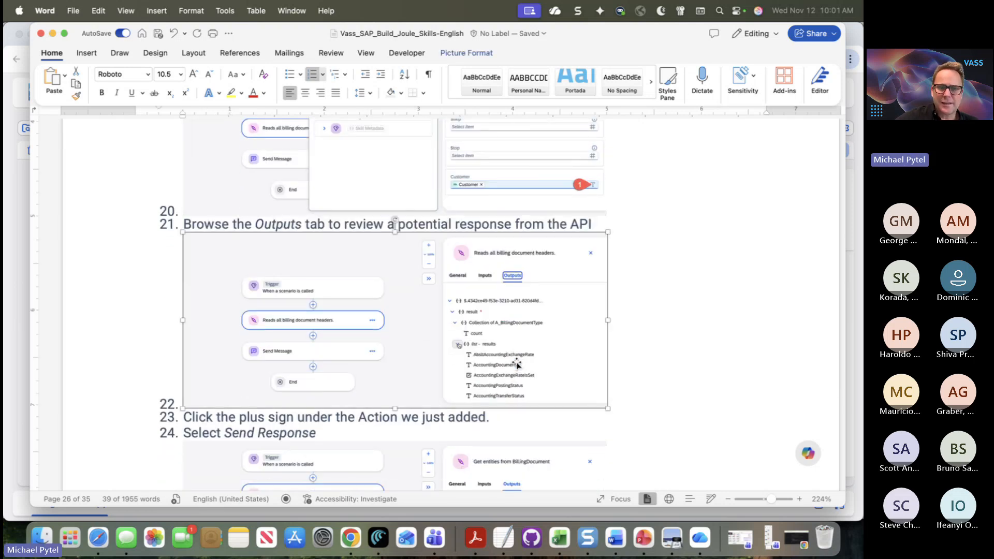
Read on in the Word lab guide, switch to SAP Build in Chrome, and add a Send Message response after the billing document headers action
scroll(517, 365, down, 4)
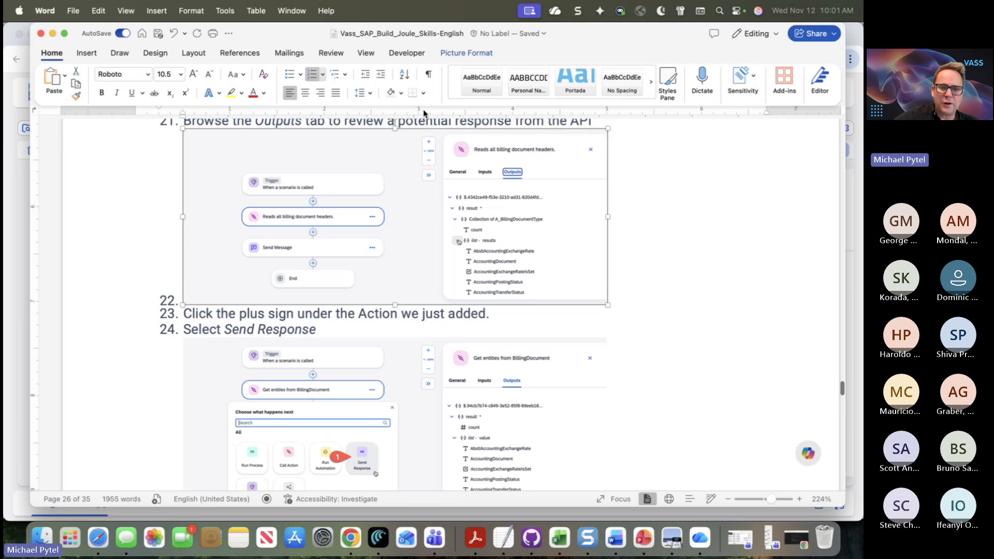
scroll(449, 232, down, 8)
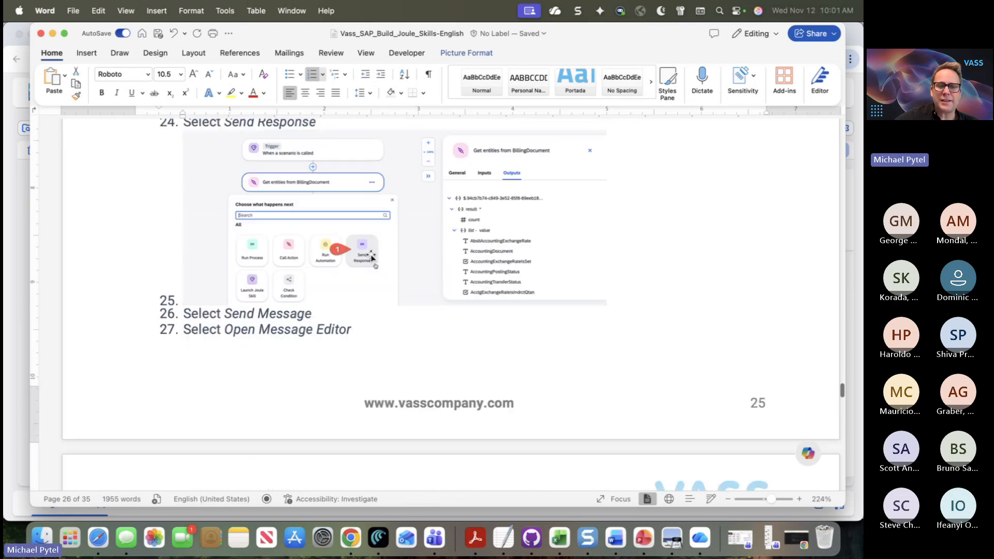
scroll(371, 256, down, 14)
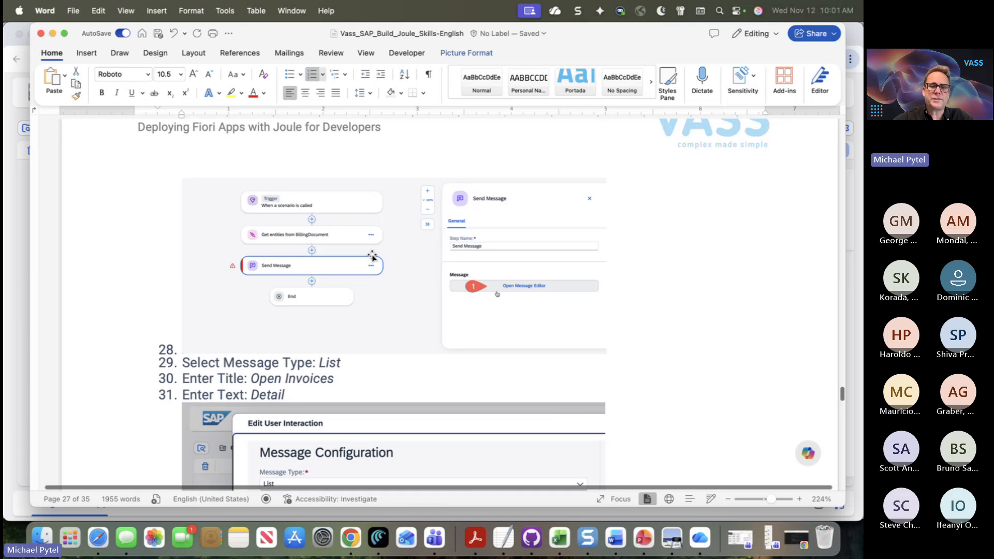
scroll(373, 256, down, 8)
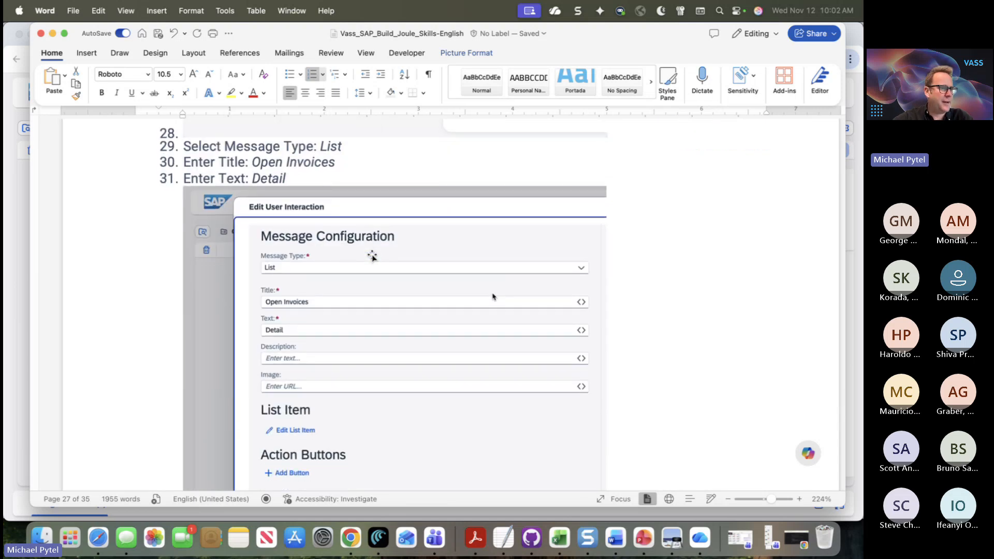
key(super+Tab)
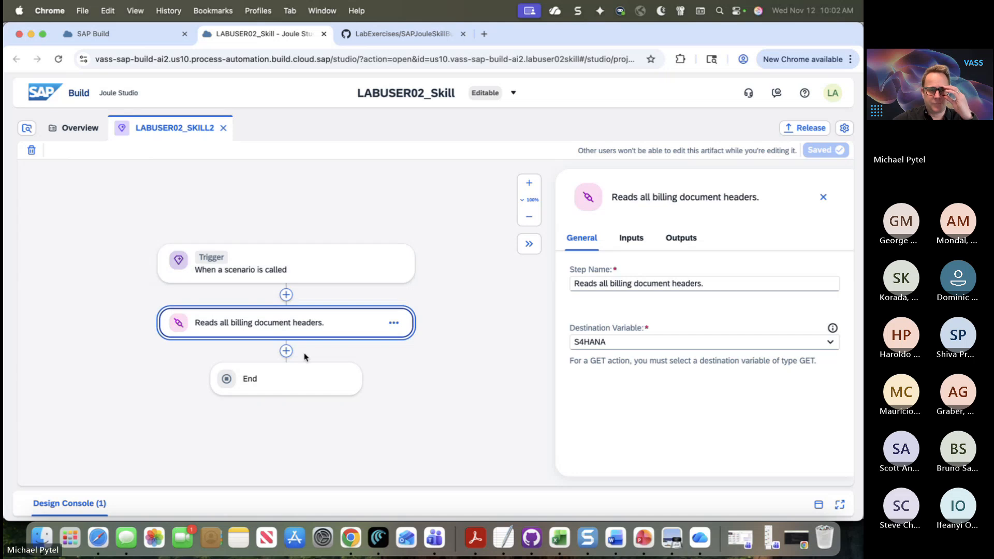
click(285, 351)
click(377, 392)
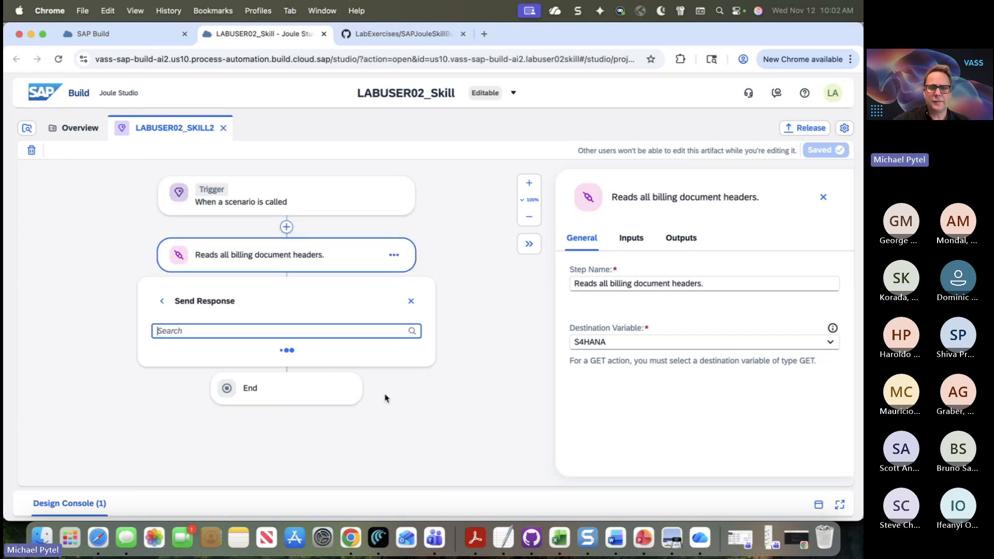
click(318, 377)
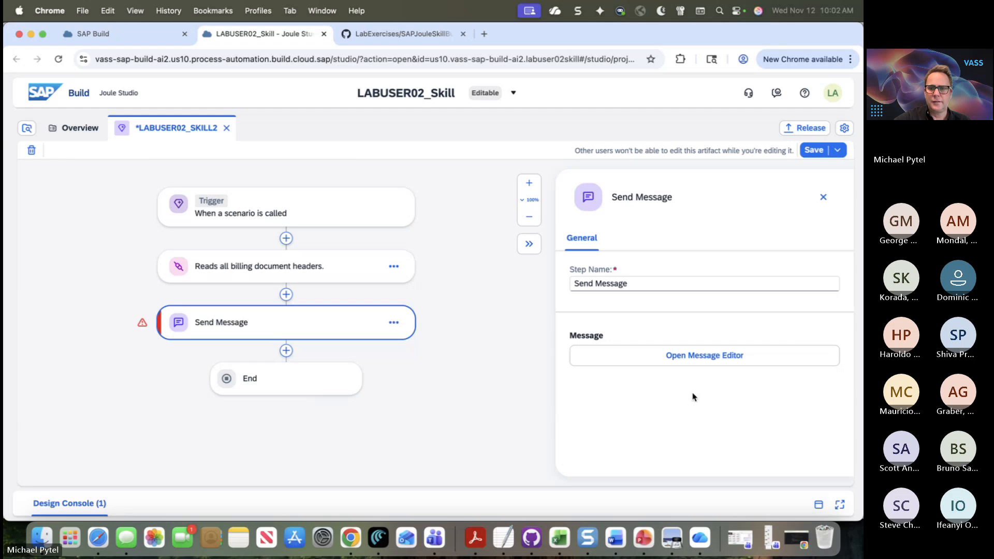
In the Send Message step's message editor, set the message type to List, the title to "Open Invoices" and the text to "Detail"
click(712, 358)
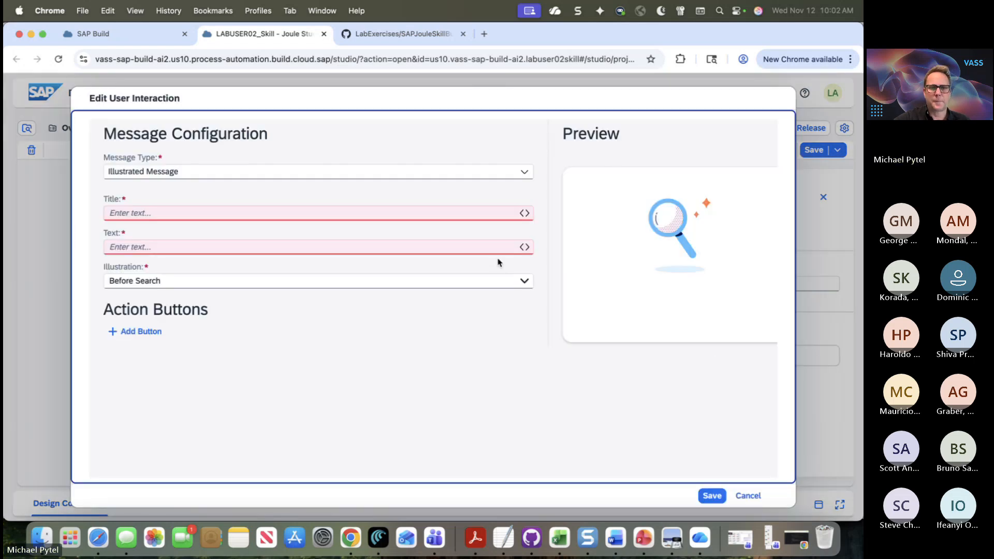
click(524, 173)
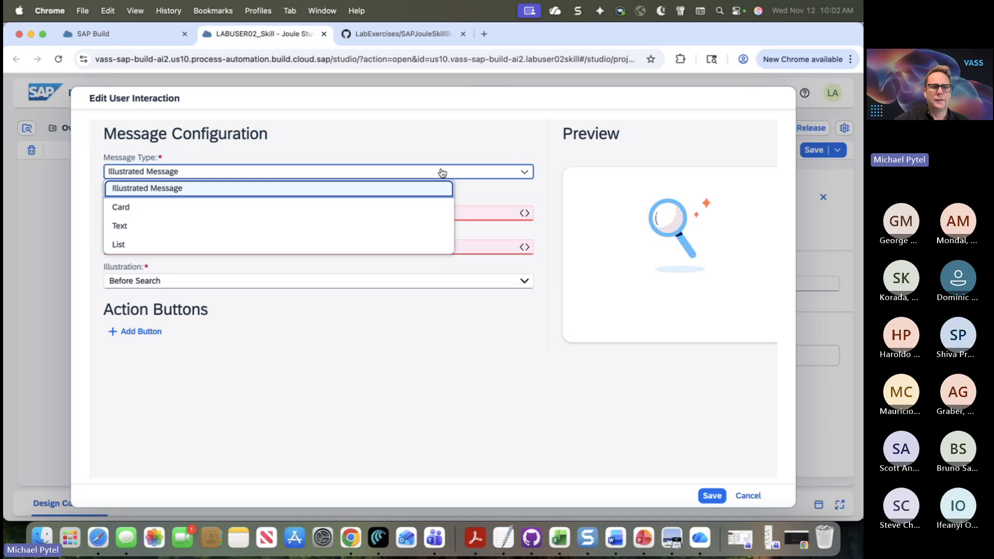
click(352, 245)
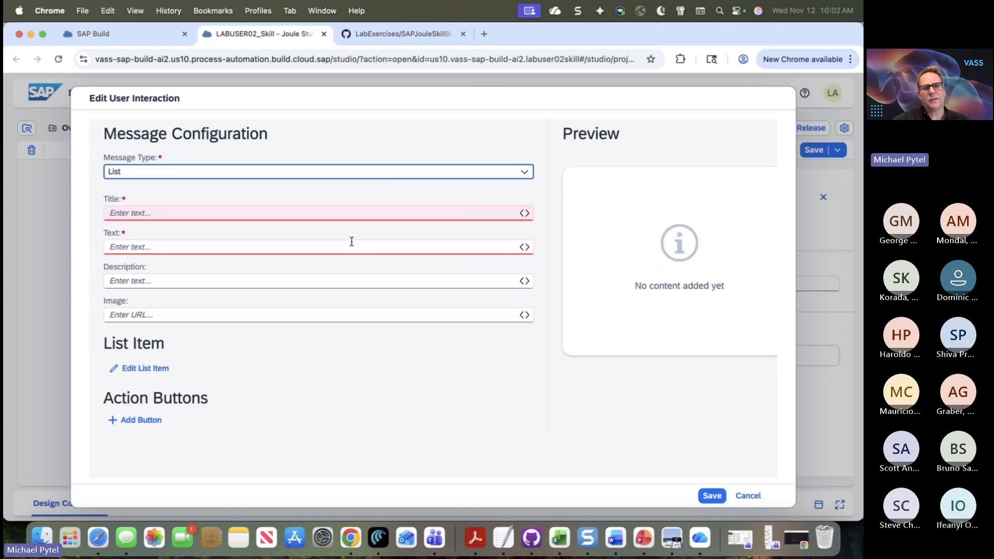
click(350, 213)
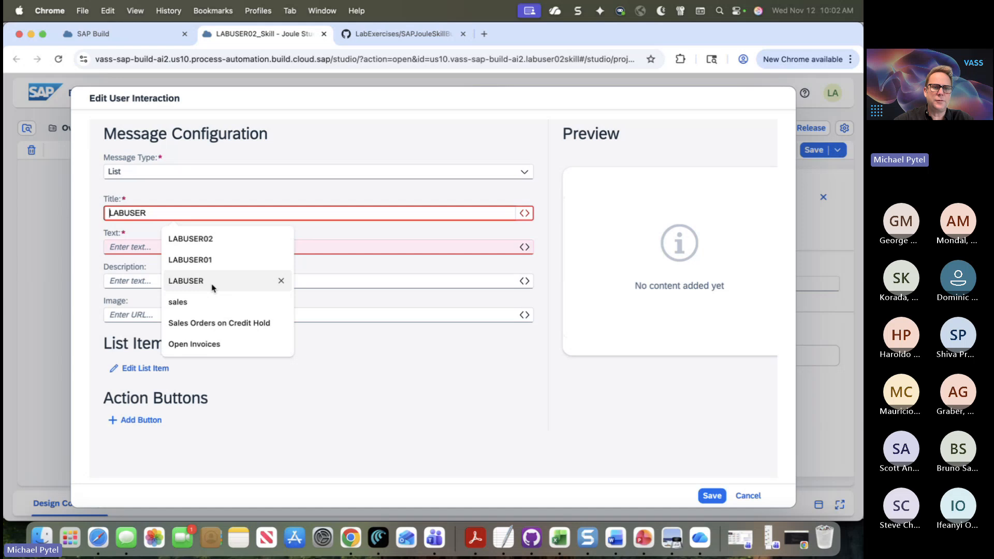
click(204, 344)
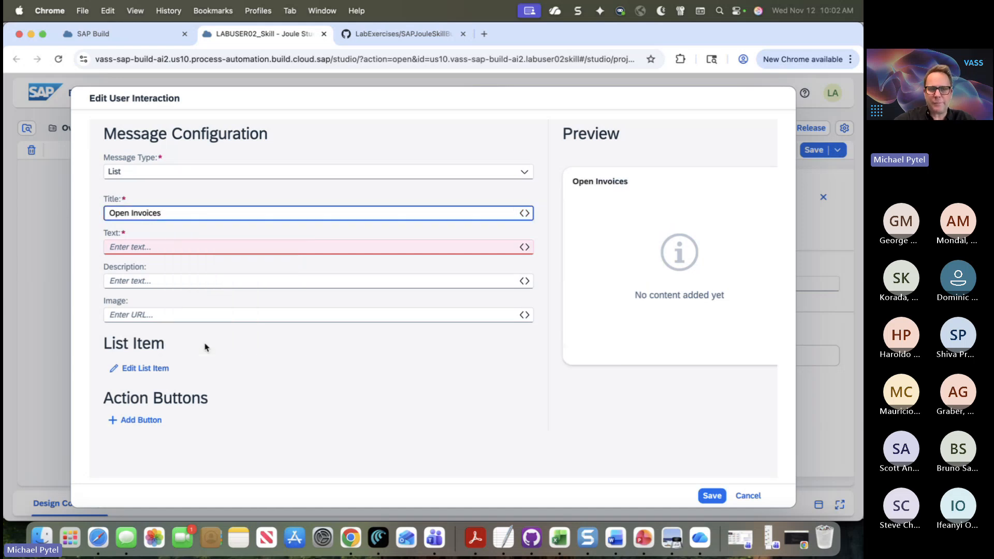
click(163, 247)
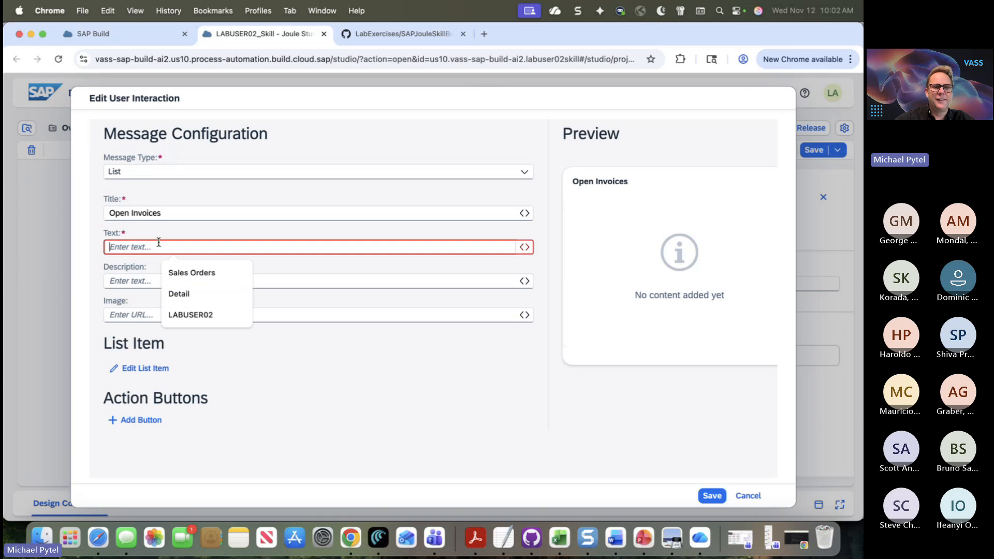
click(179, 293)
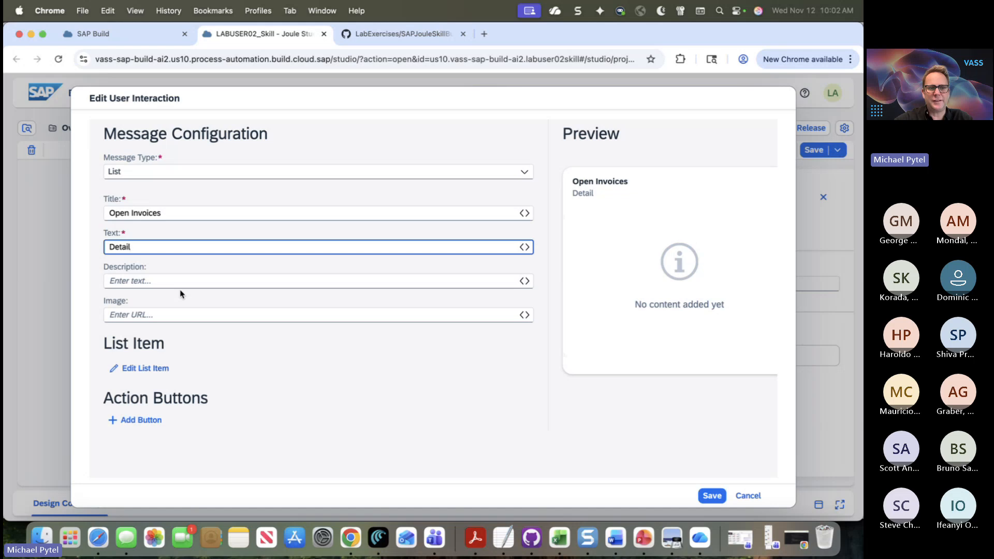
Switch to the Word lab guide and find the instructions for the list item's content and title
key(super+Tab)
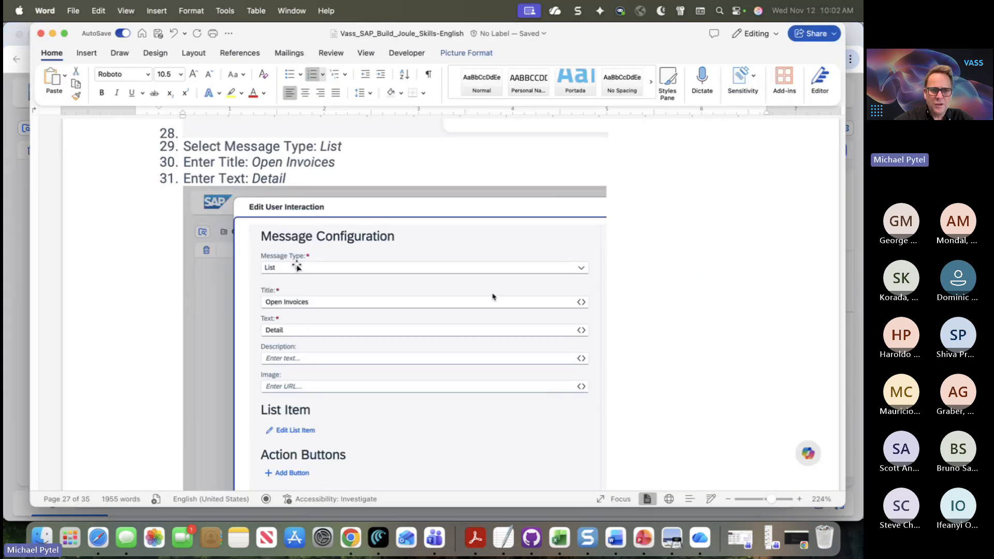
scroll(293, 307, down, 3)
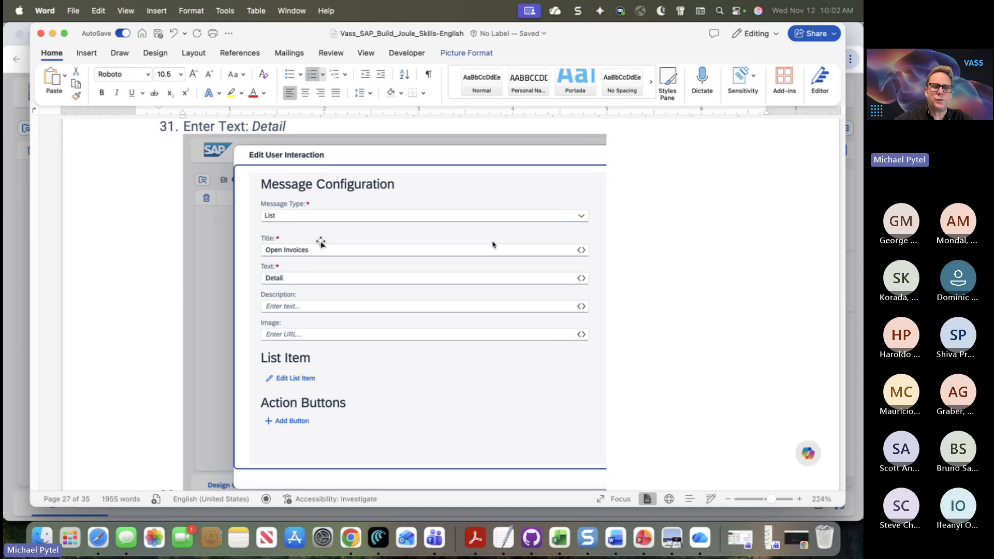
scroll(286, 284, down, 5)
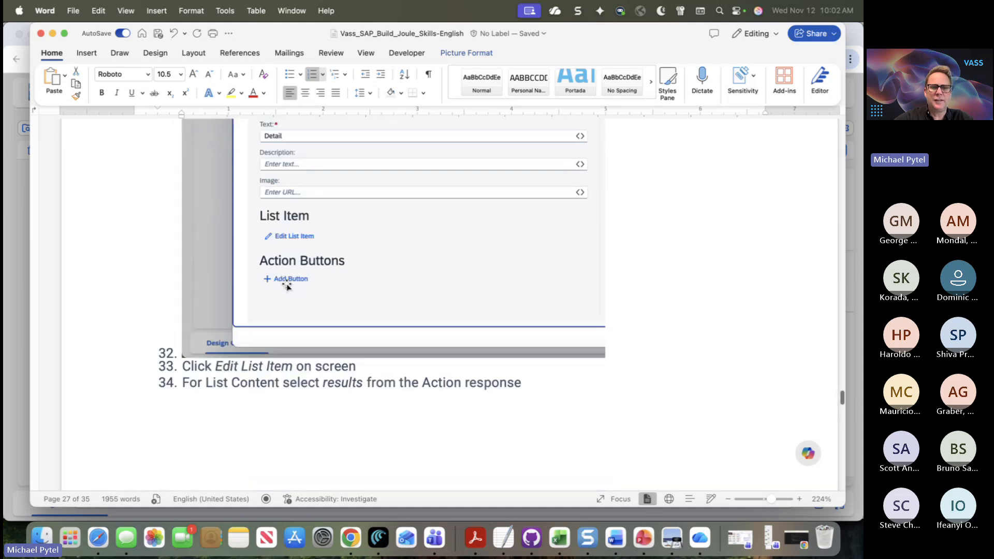
scroll(289, 286, down, 15)
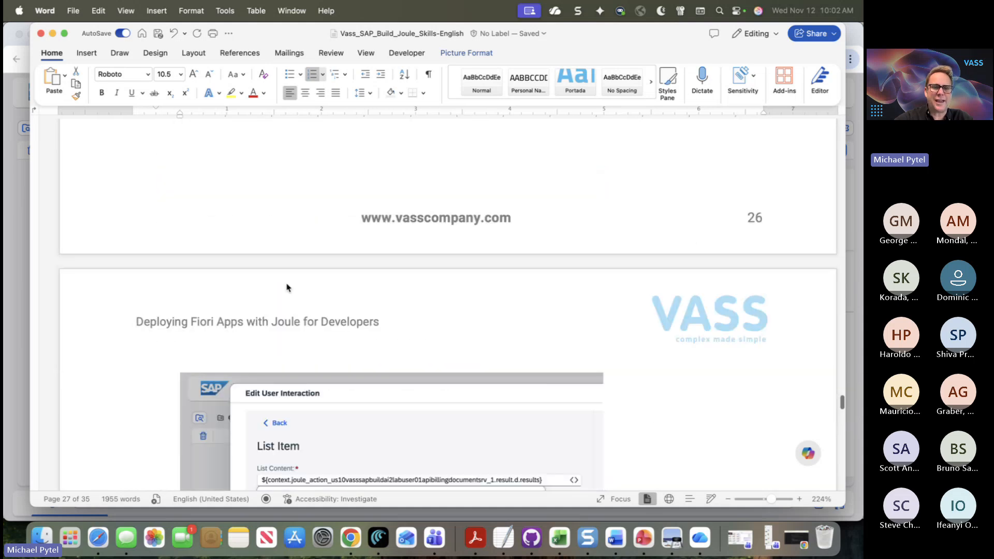
scroll(288, 288, down, 15)
scroll(265, 243, up, 3)
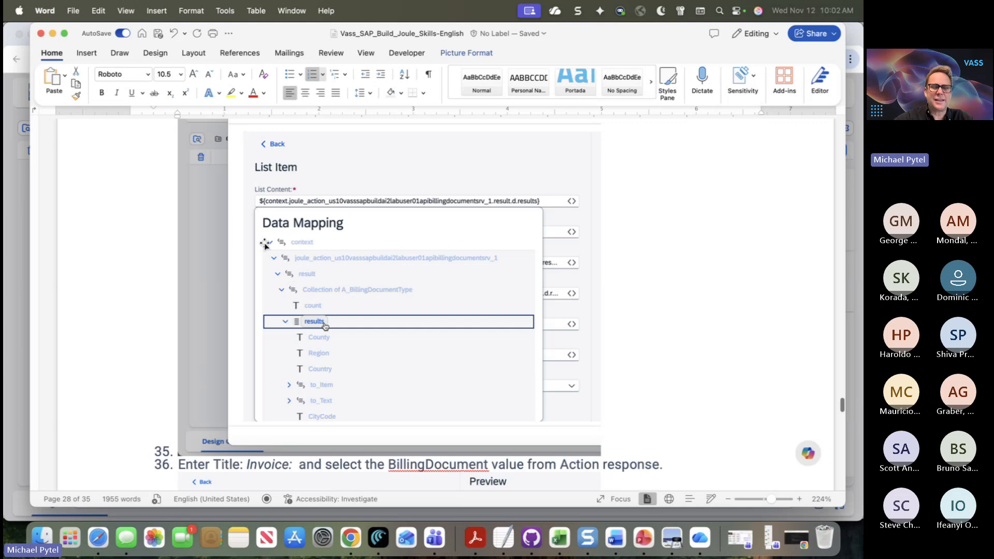
Back in SAP Build in Chrome, edit the list item and map its List Content to the billing document headers action's results list
key(super+Tab)
click(159, 373)
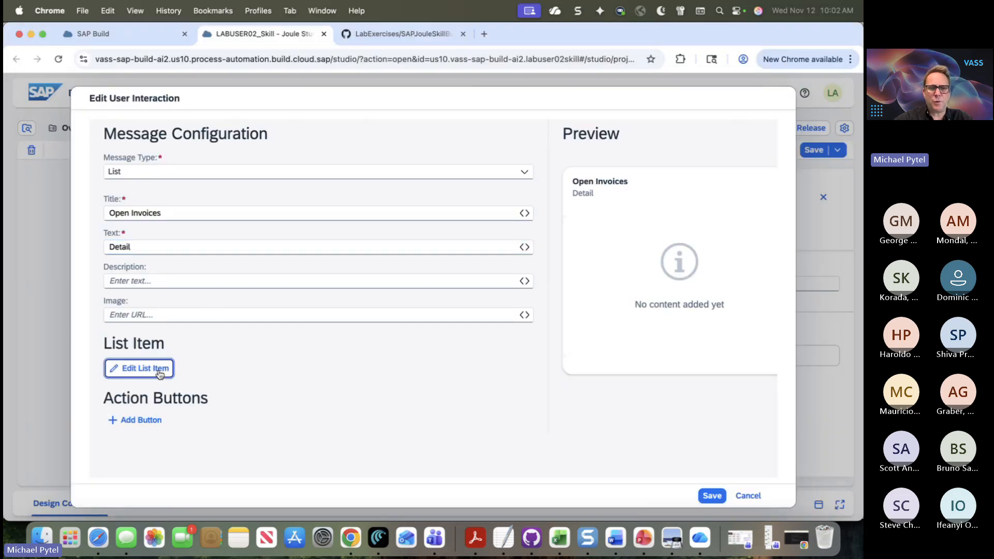
click(524, 203)
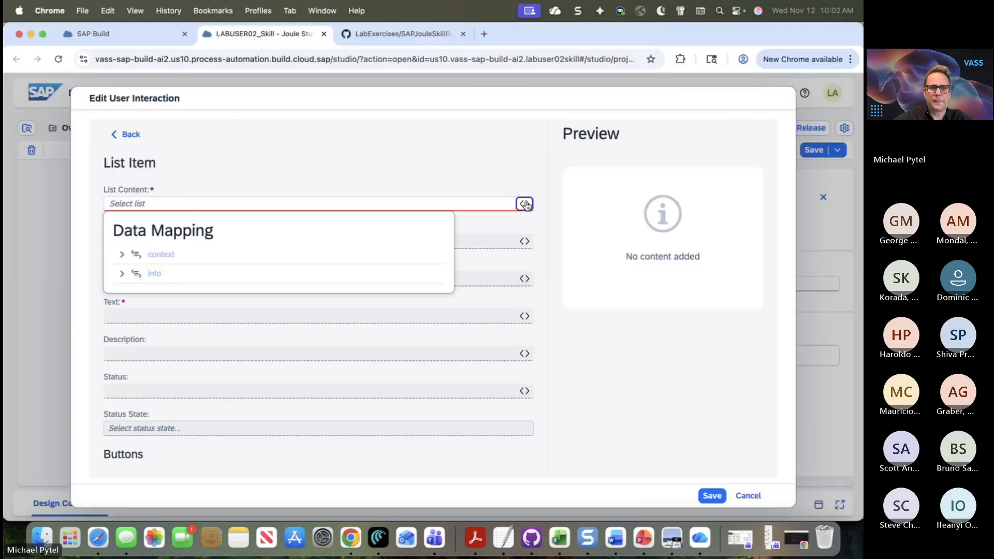
click(149, 258)
click(131, 273)
click(148, 295)
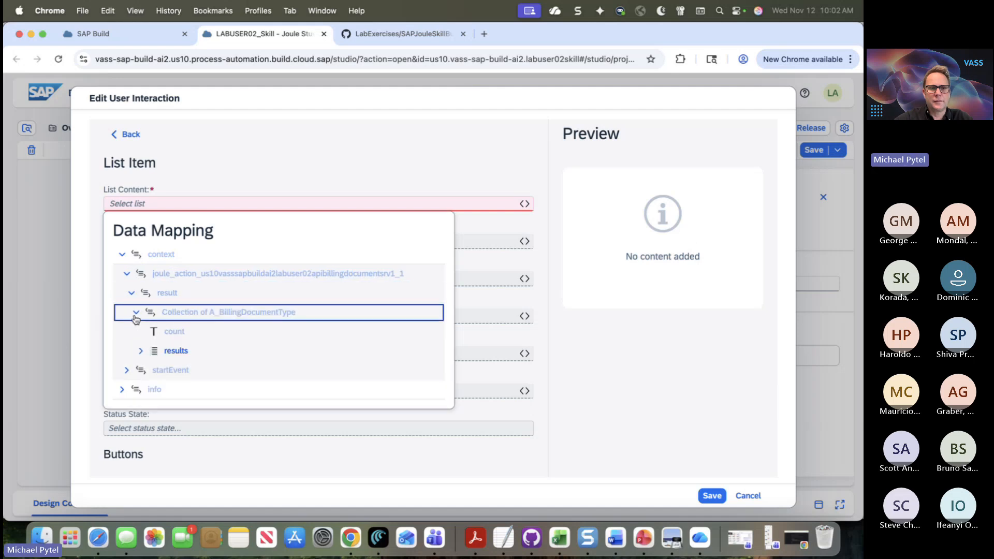
click(141, 351)
click(176, 350)
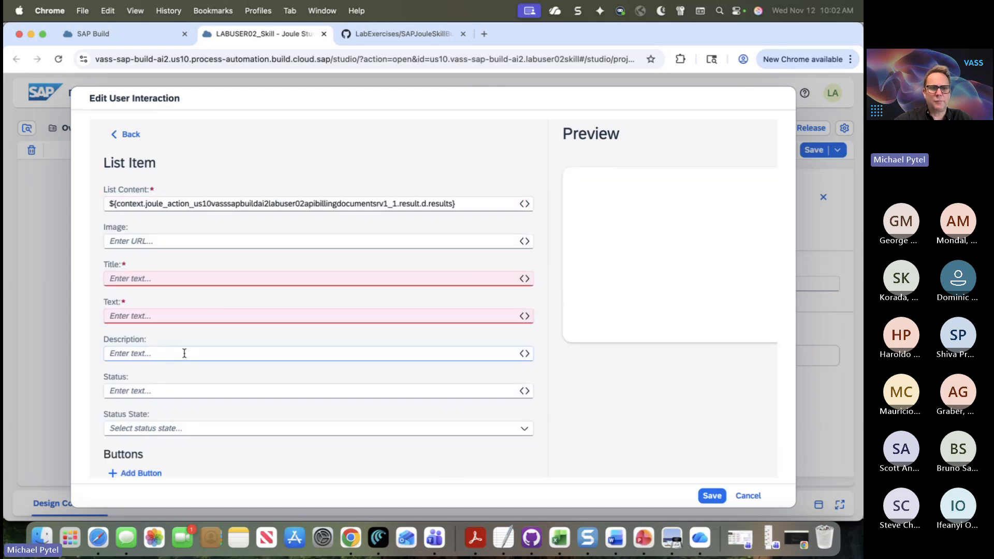
Set the list item's title to "Invoice" followed by the BillingDocument field from the action results, consulting the Word lab guide for the wording
click(212, 278)
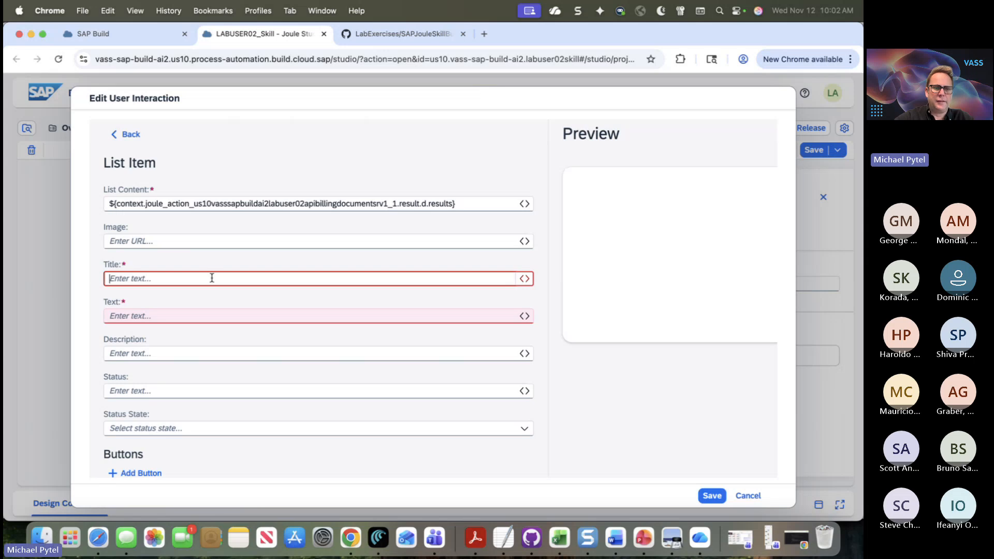
key(super+Tab)
scroll(248, 352, down, 10)
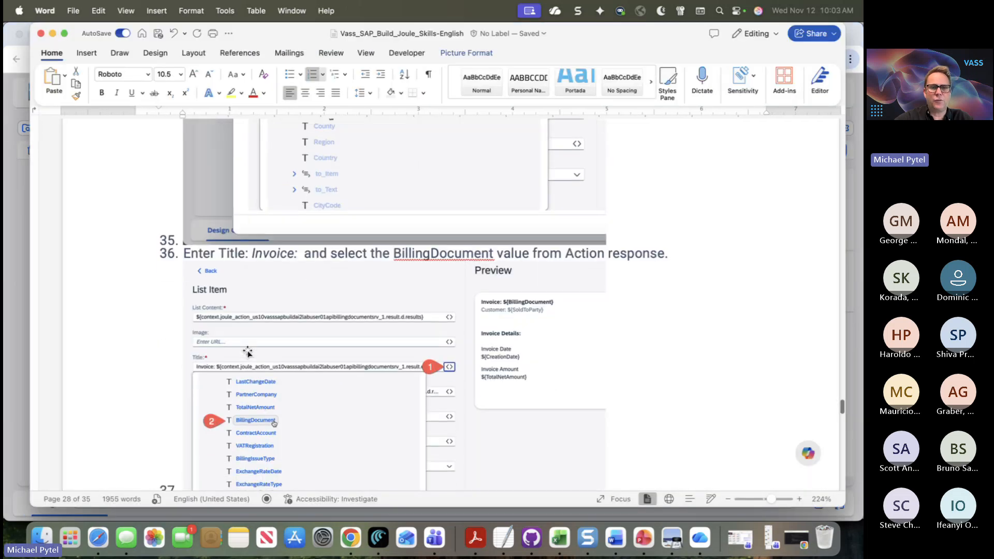
key(super+Tab)
text(I)
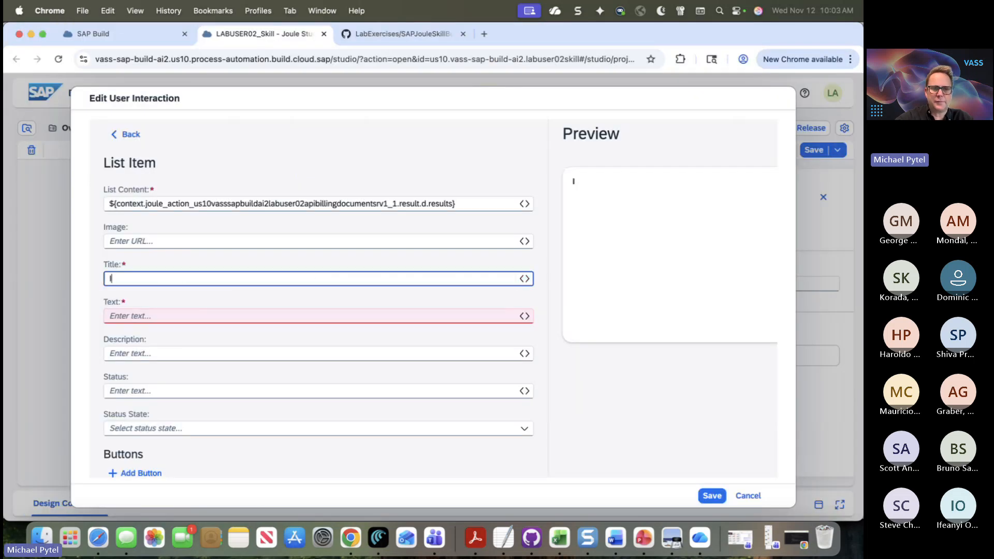
text(nvoice)
click(524, 279)
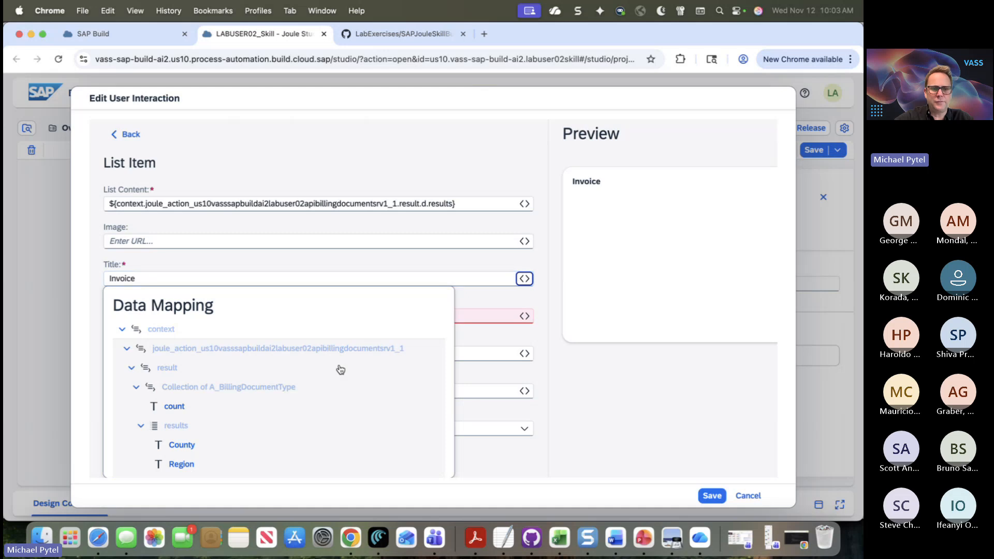
scroll(323, 390, down, 2)
scroll(322, 389, down, 10)
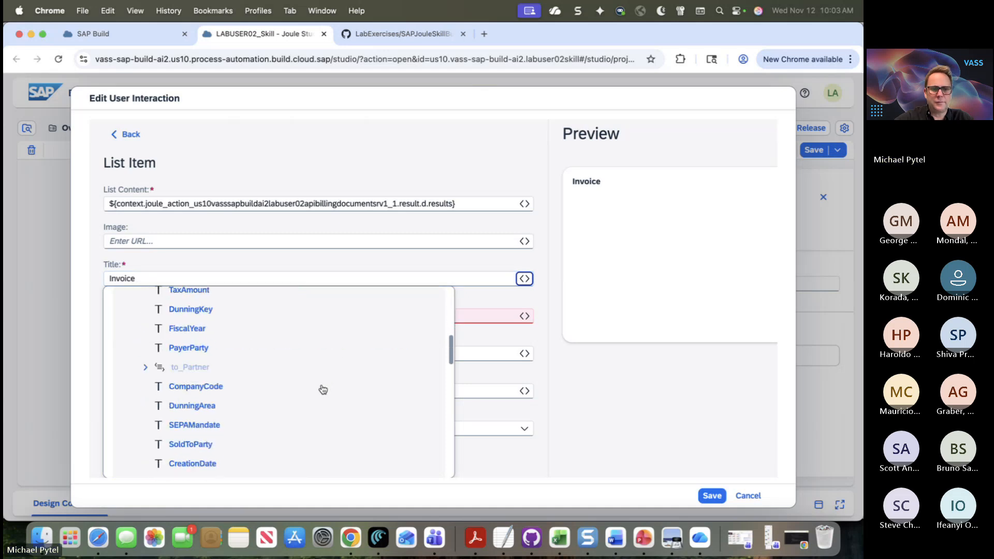
scroll(251, 426, down, 8)
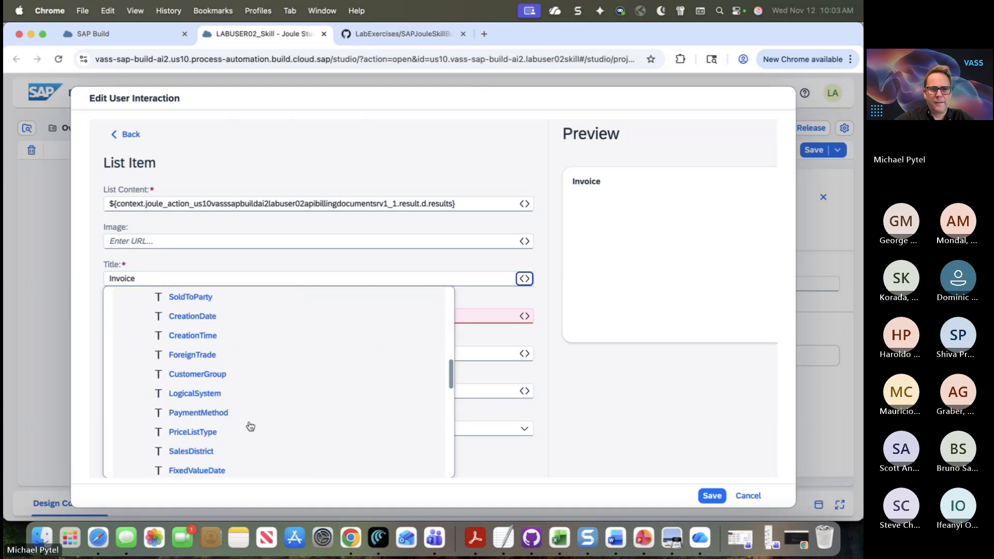
scroll(250, 426, down, 2)
click(247, 426)
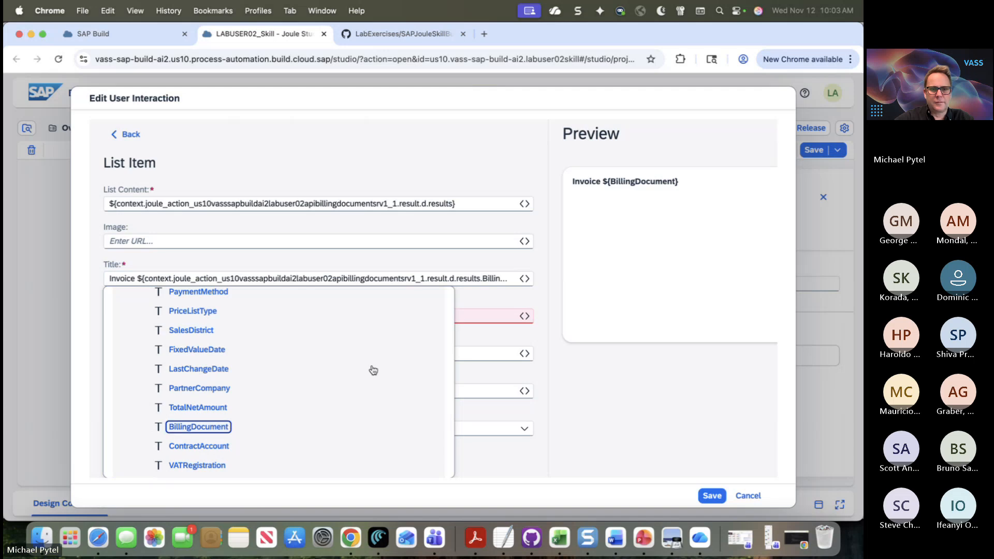
click(496, 309)
Set the list item's text to "Customer" followed by the SoldToParty field from the action results, checking the wording in the Word lab guide
click(248, 315)
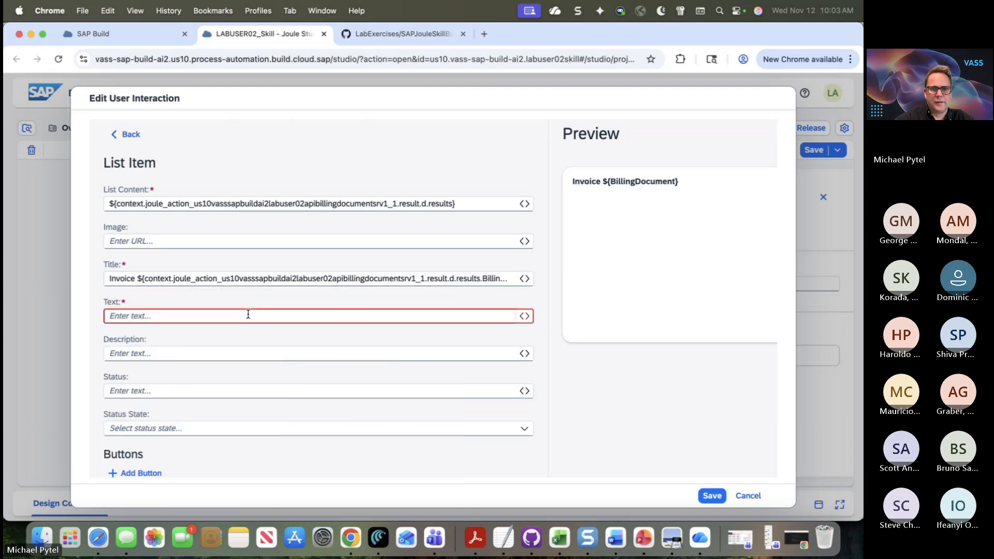
key(super+Tab)
scroll(249, 316, down, 10)
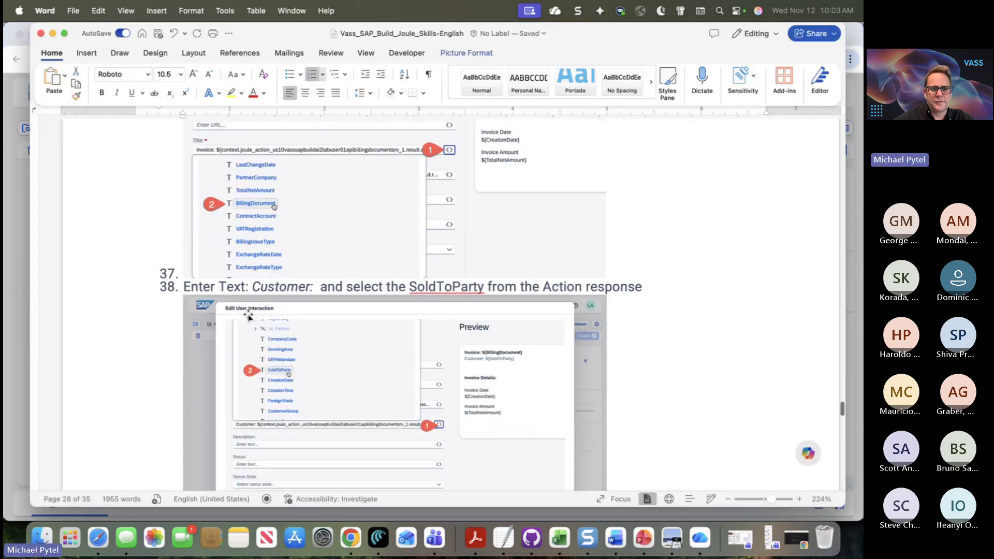
key(super+Tab)
text(C)
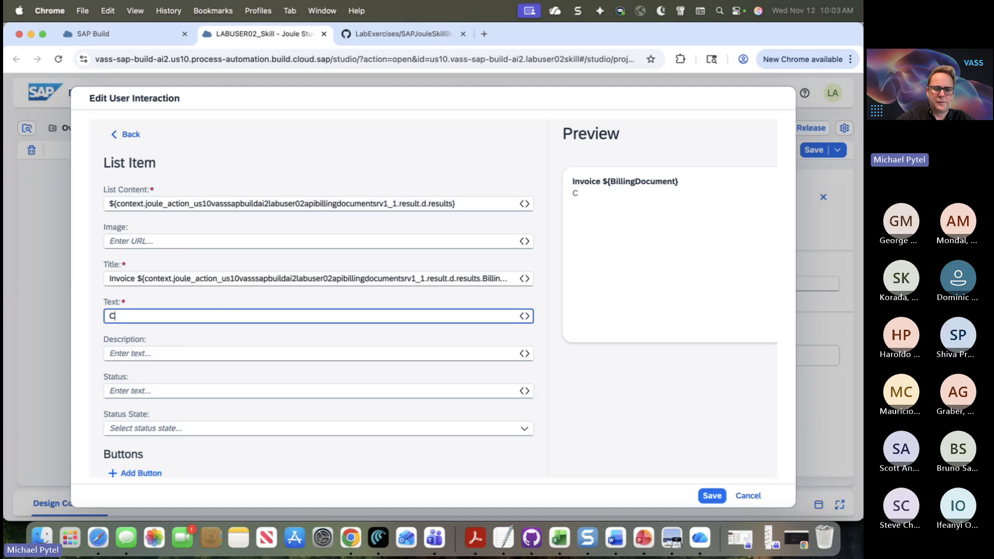
text(ustomer)
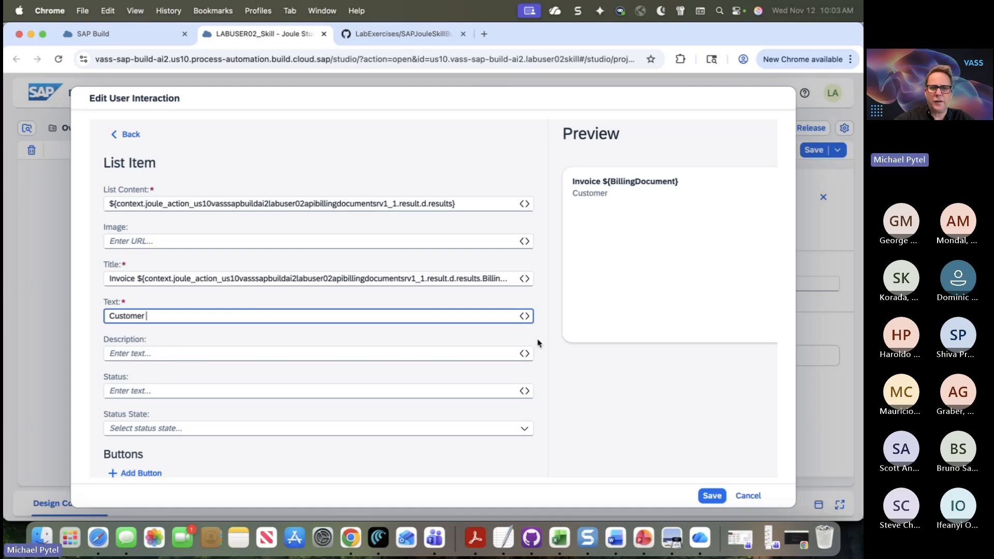
click(525, 316)
scroll(360, 265, down, 5)
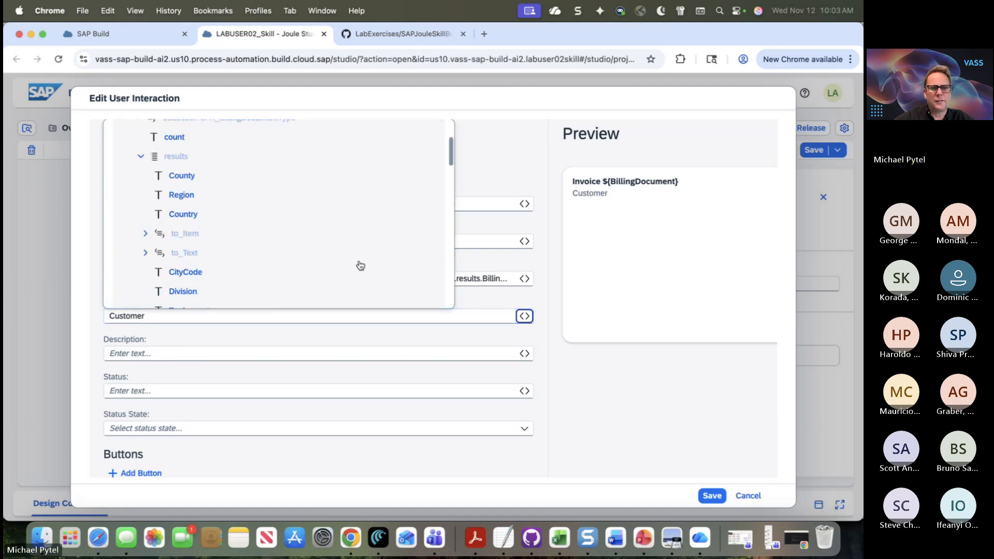
scroll(360, 266, down, 10)
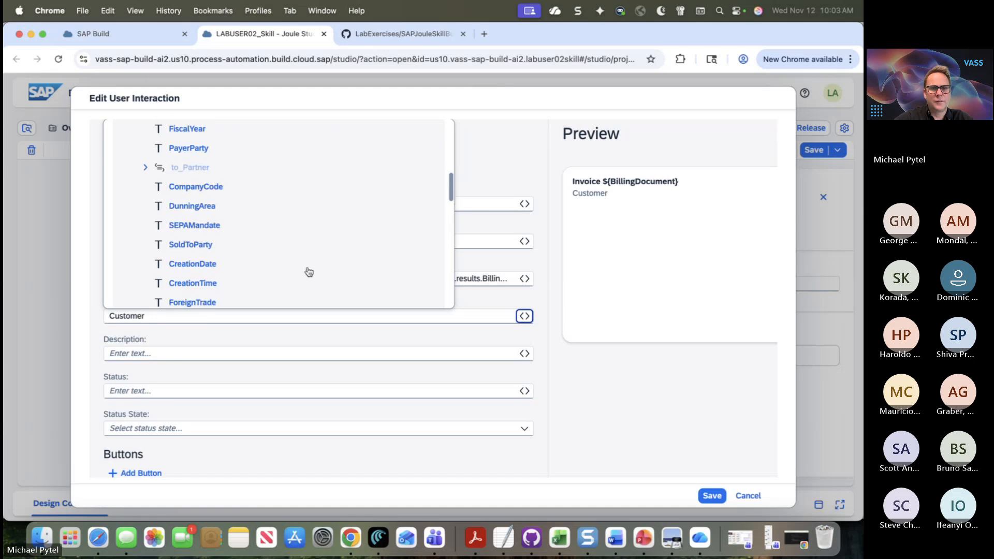
click(190, 244)
click(255, 339)
Set the title of the detail view's section details to "Invoice Details:"
scroll(255, 342, down, 1)
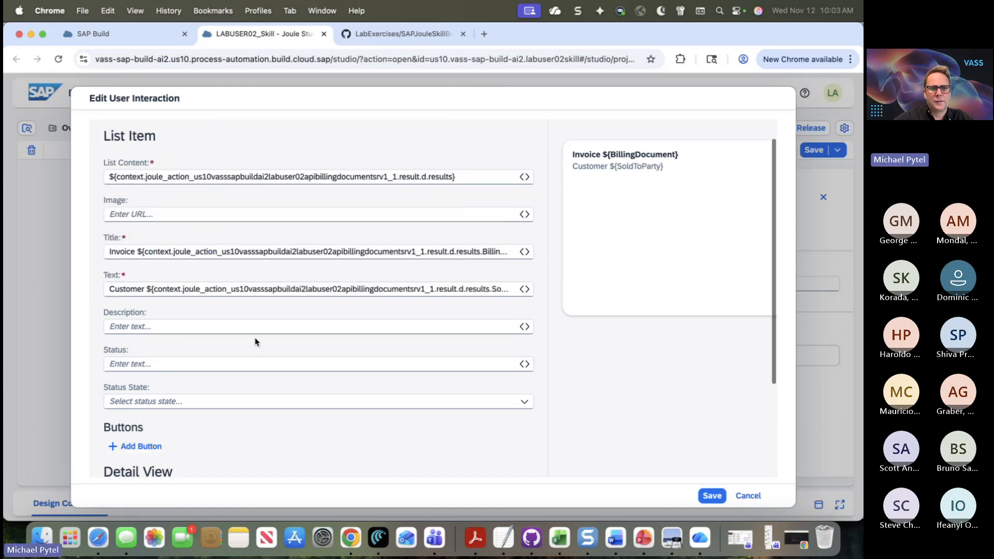
scroll(255, 342, down, 2)
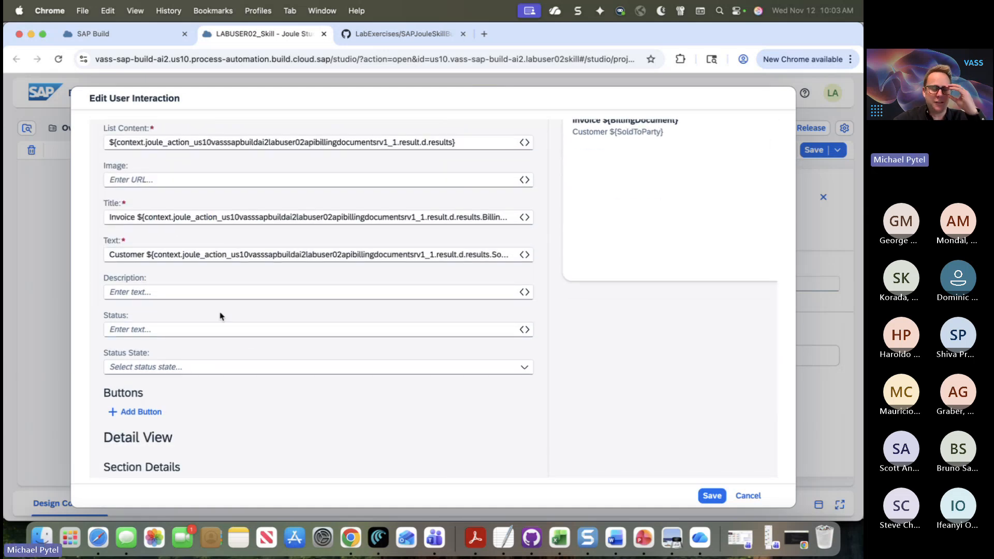
scroll(220, 316, down, 4)
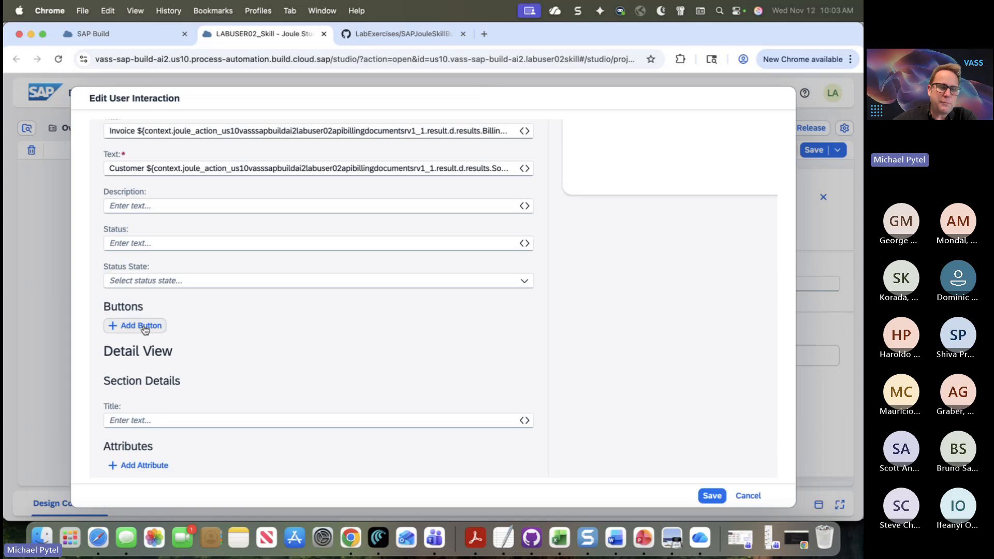
scroll(145, 327, down, 1)
click(144, 420)
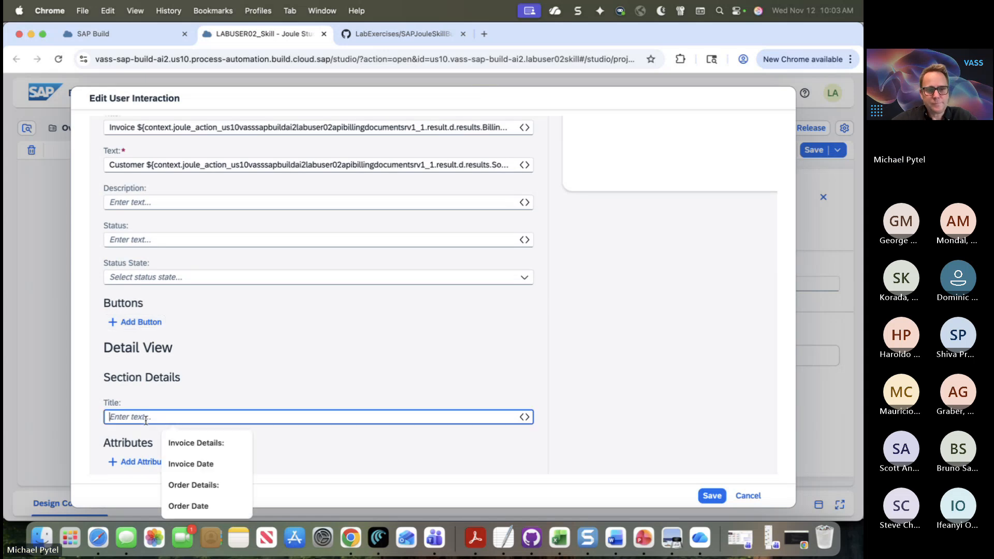
click(174, 442)
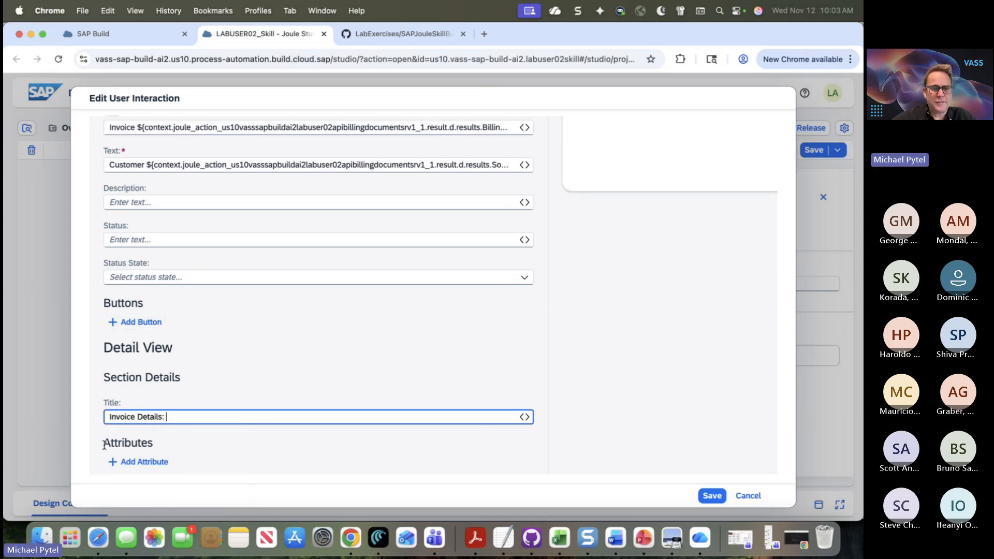
Add a Text attribute labelled "Invoice Date" to the detail view
click(148, 461)
scroll(168, 440, down, 2)
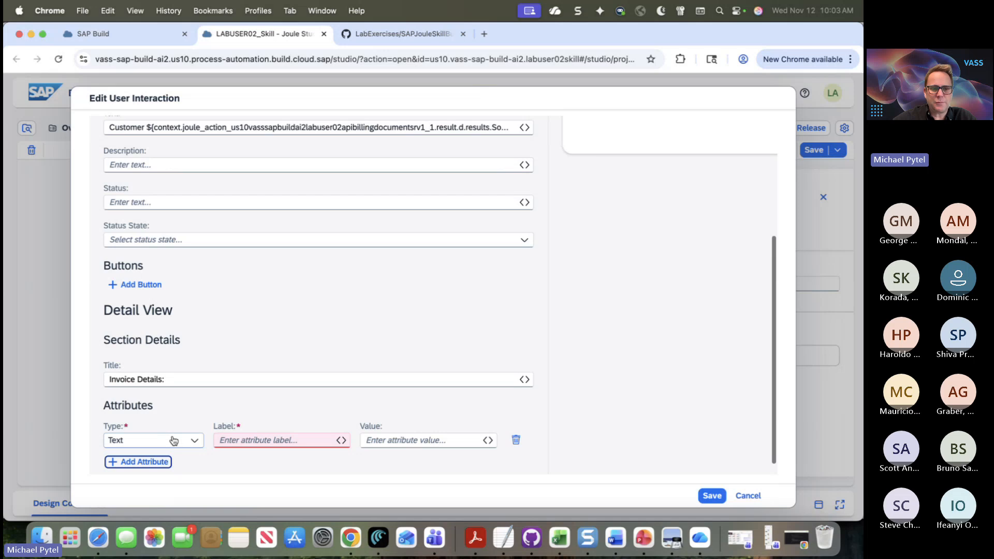
click(230, 440)
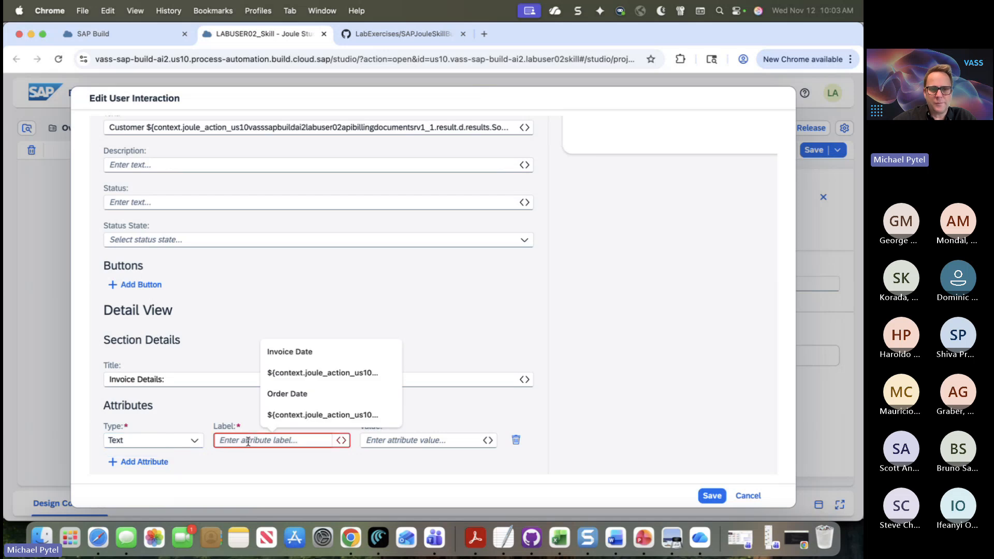
click(305, 356)
Consult the Word lab guide's attribute instructions, and map the Invoice Date attribute's value to CreationDate from the billing document results in SAP Build
key(super+Tab)
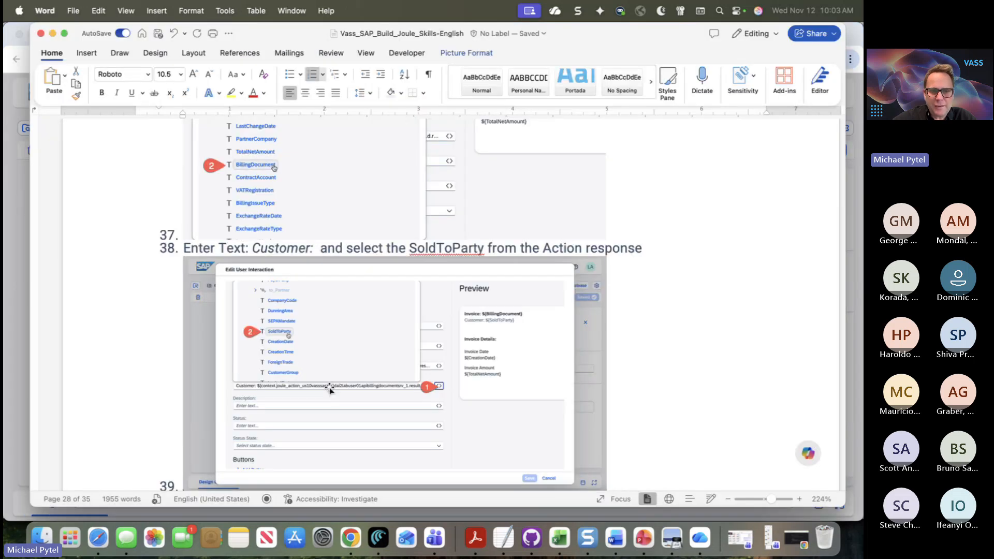
scroll(321, 362, down, 5)
scroll(330, 390, down, 6)
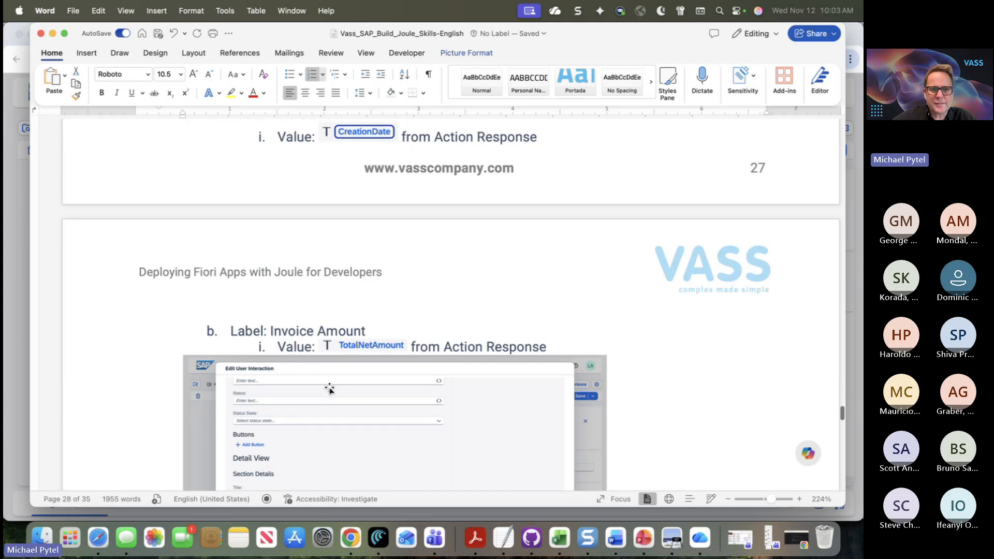
scroll(359, 355, up, 2)
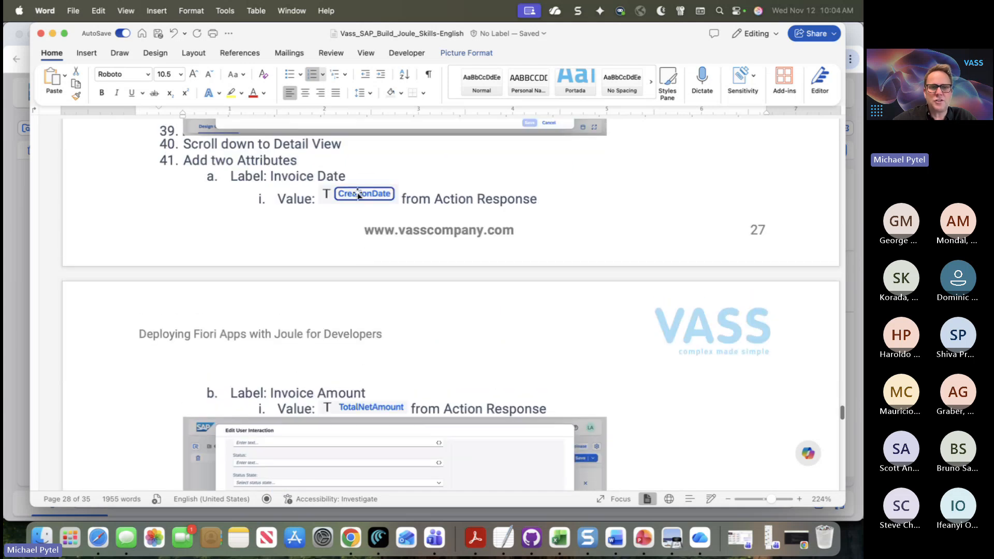
key(super+Tab)
click(412, 439)
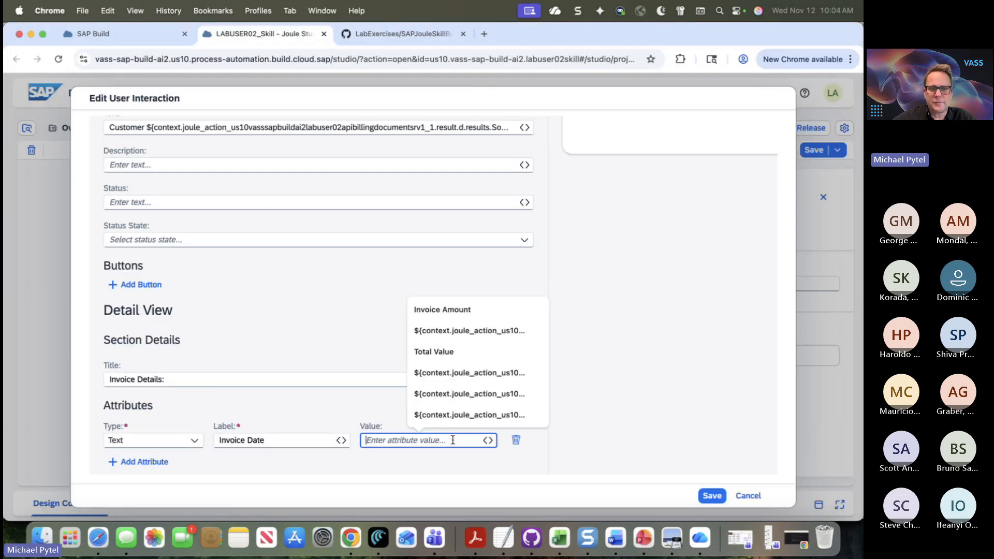
click(492, 441)
scroll(482, 338, down, 5)
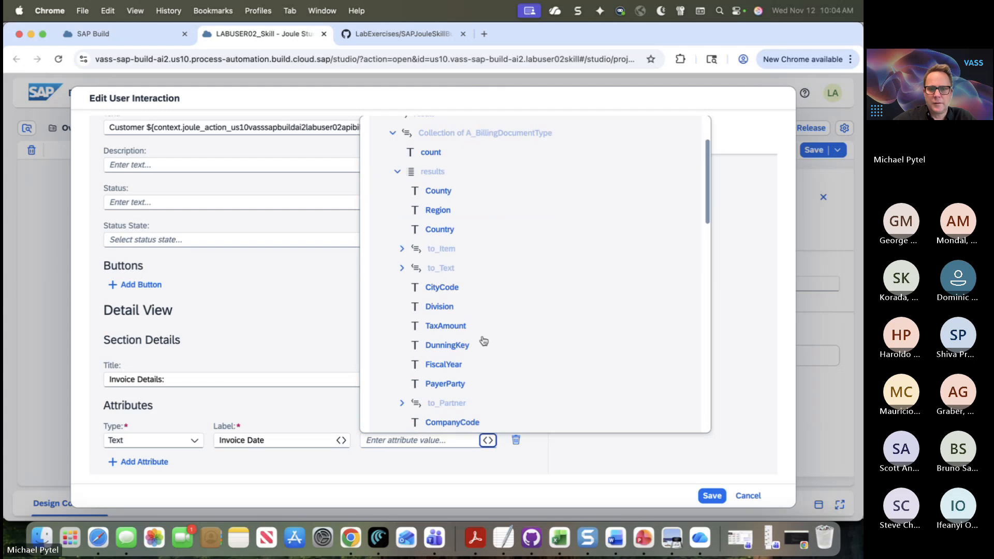
scroll(483, 340, down, 1)
click(456, 330)
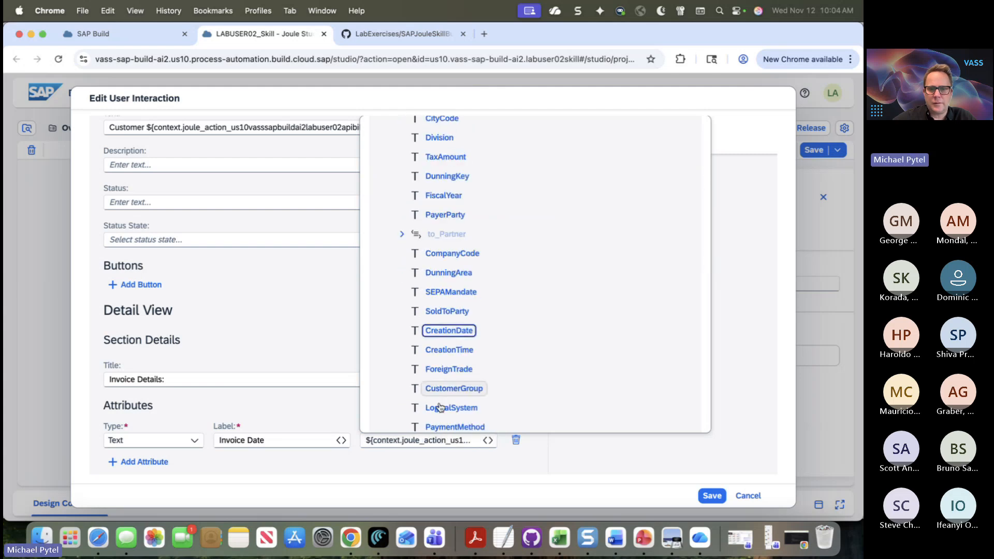
click(122, 441)
Add a second Text attribute labelled "Invoice Amount" to the detail view
click(124, 461)
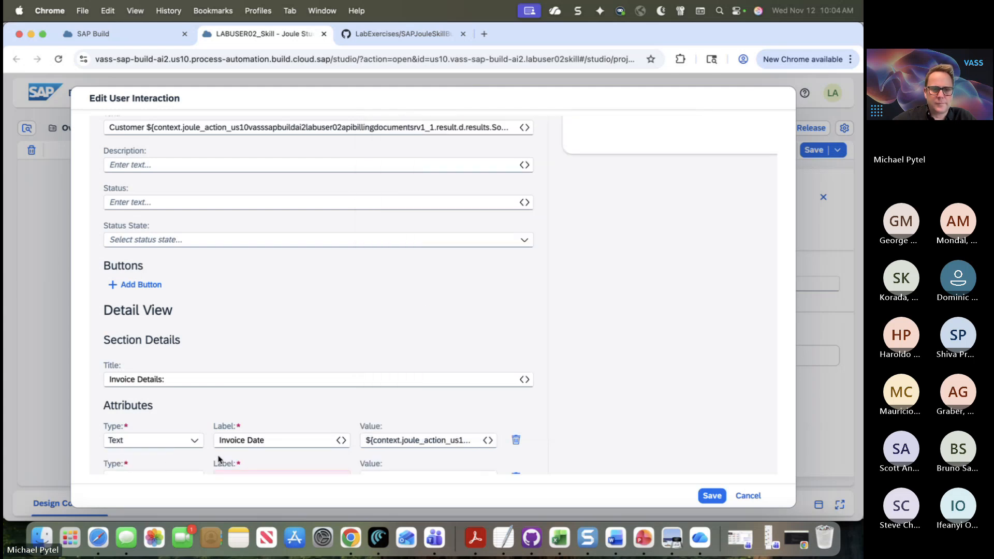
scroll(233, 456, down, 1)
click(244, 444)
click(303, 352)
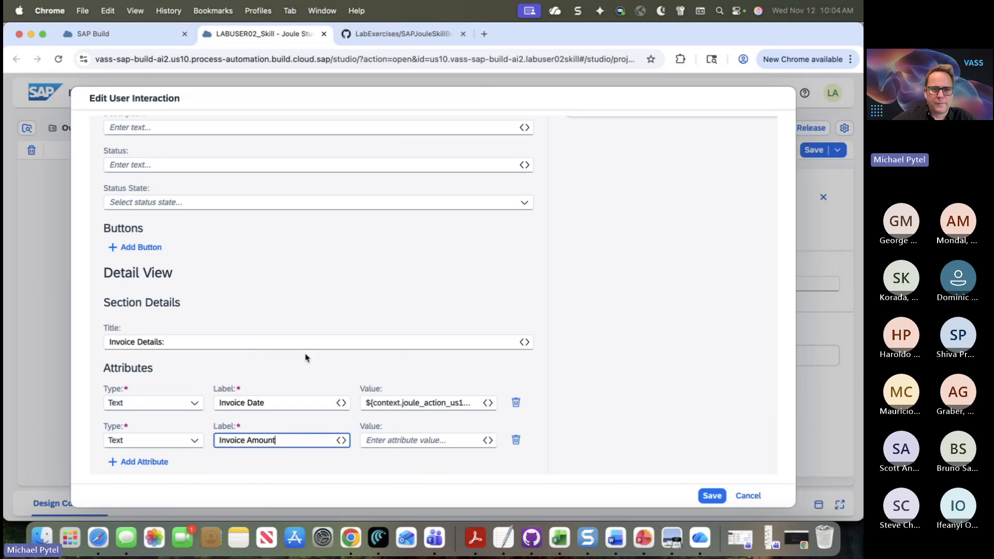
Map the Invoice Amount attribute's value to TotalNetAmount from the billing document results, checking the field name in the Word lab guide
click(432, 441)
click(487, 440)
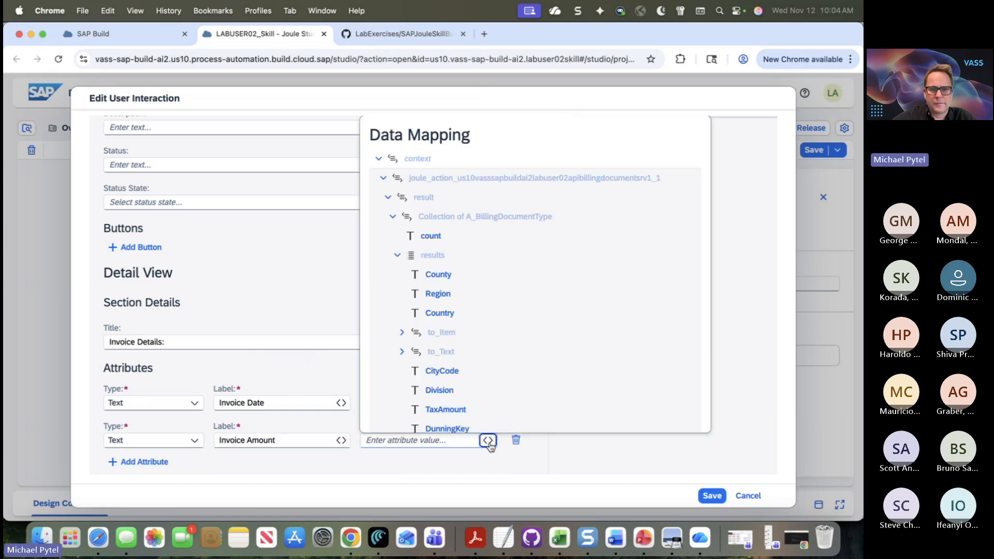
scroll(499, 390, down, 3)
scroll(501, 391, down, 8)
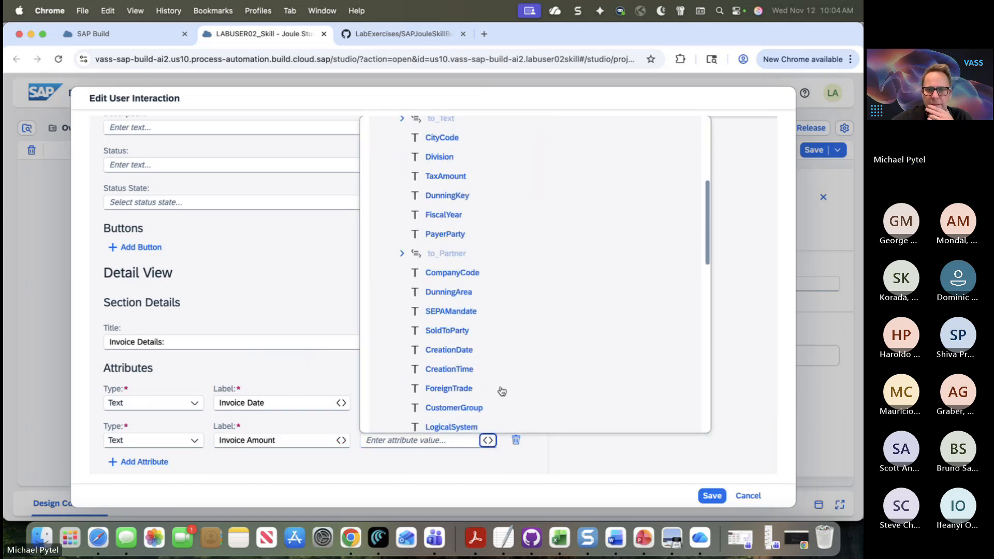
scroll(502, 391, down, 5)
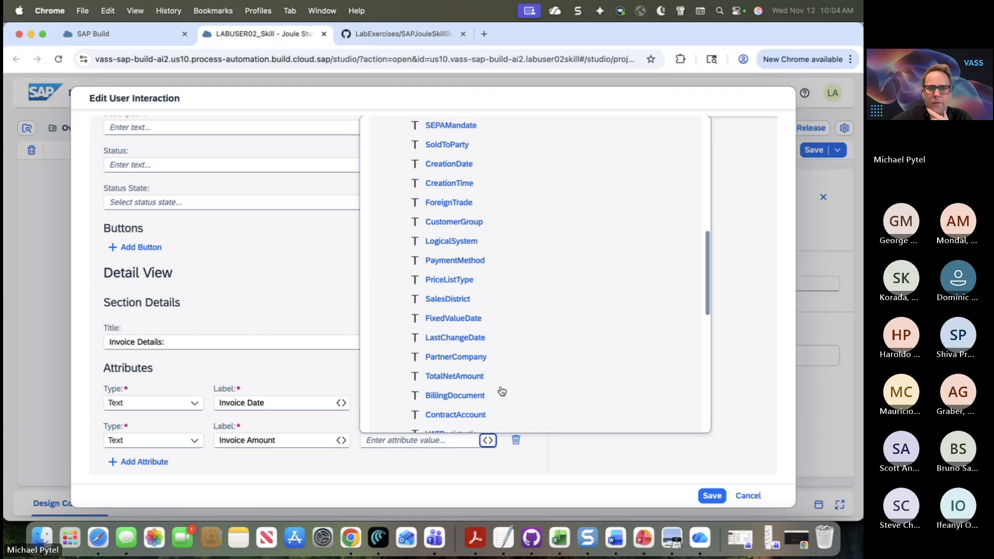
scroll(501, 390, down, 5)
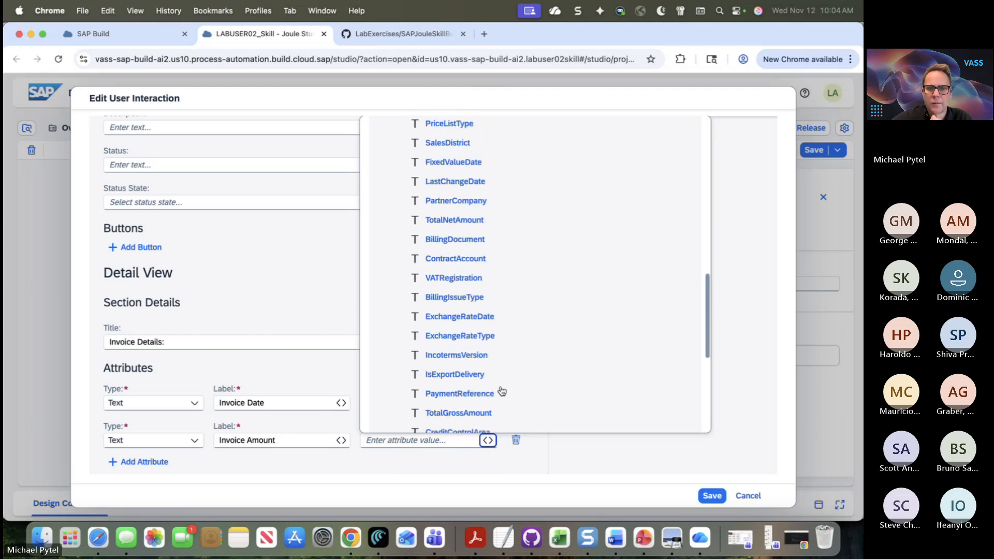
scroll(501, 389, down, 5)
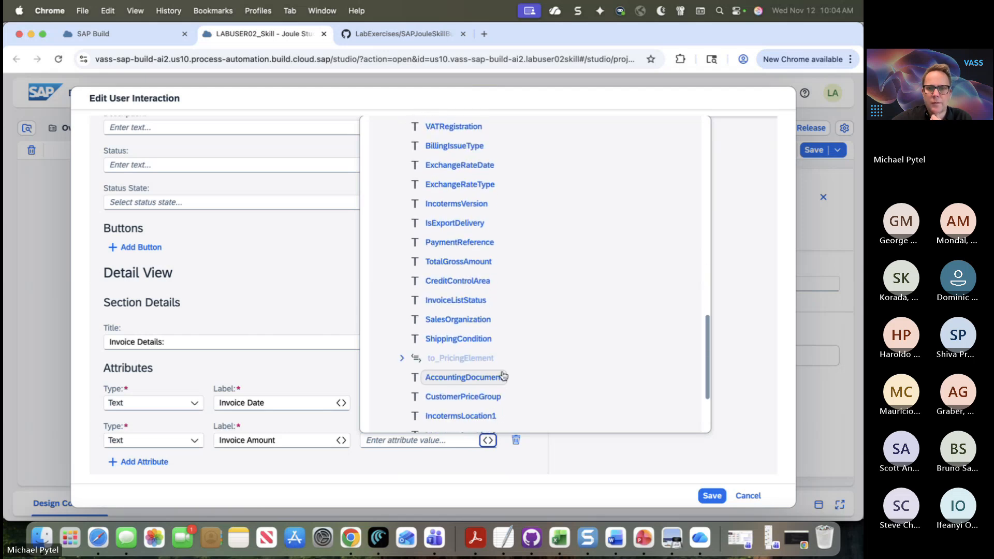
scroll(505, 368, down, 5)
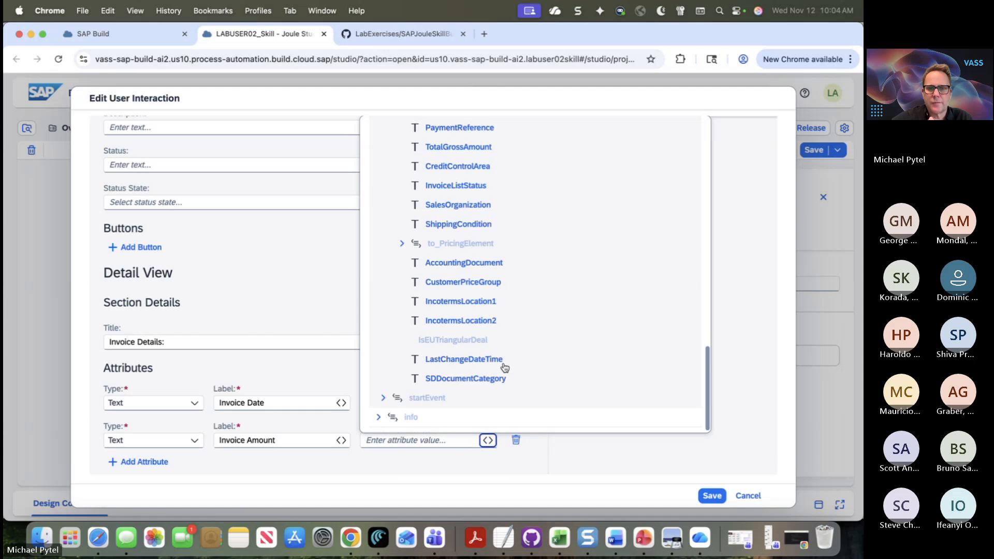
scroll(504, 367, up, 20)
scroll(505, 368, down, 10)
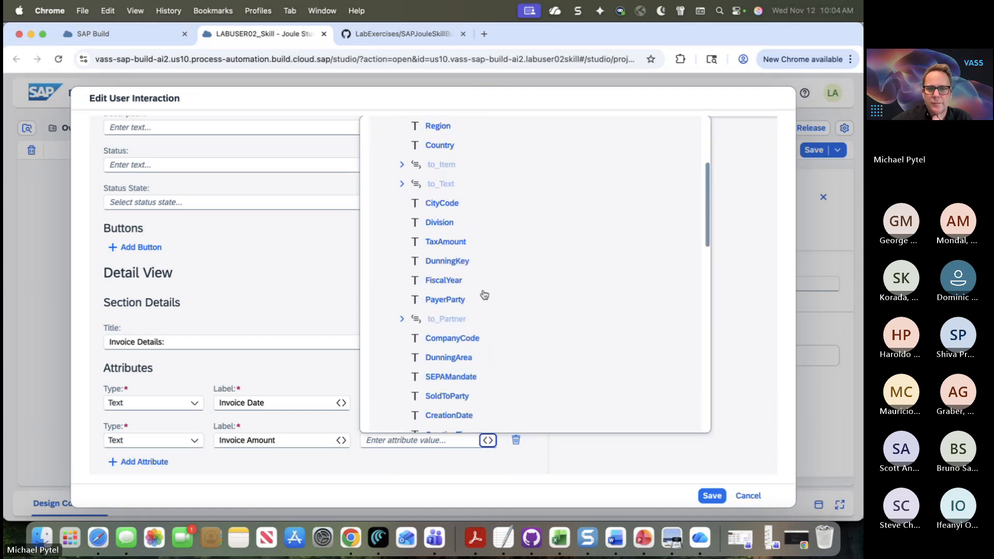
scroll(485, 316, down, 4)
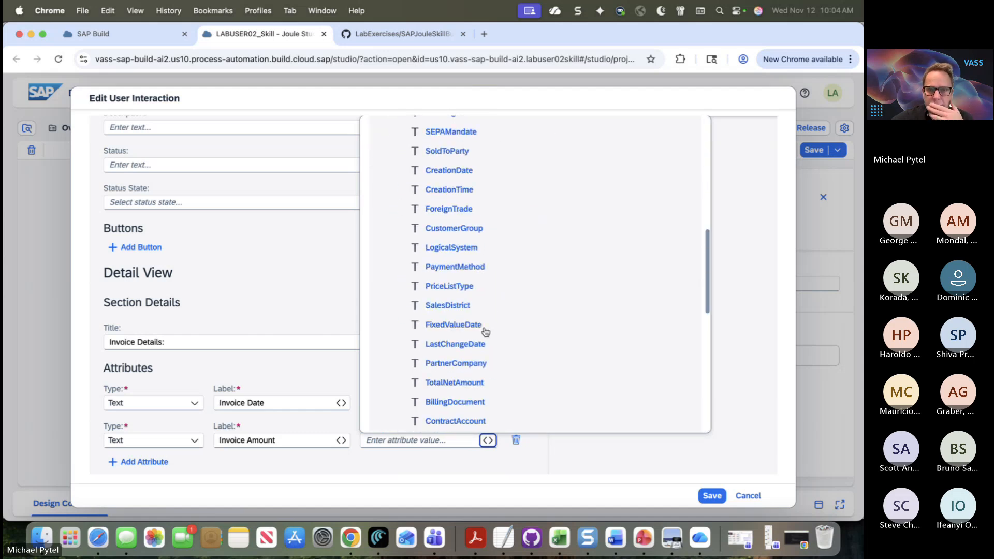
key(super+Tab)
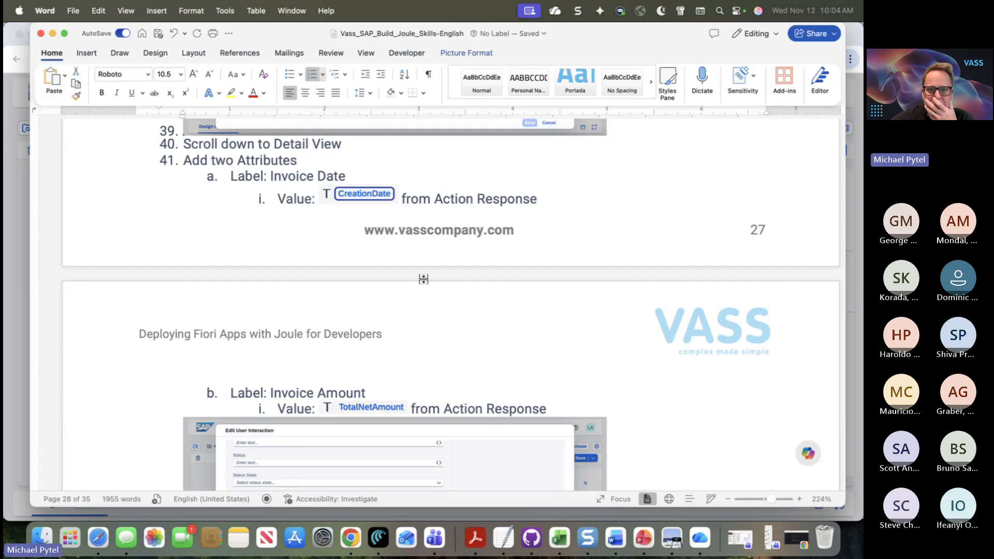
key(super+Tab)
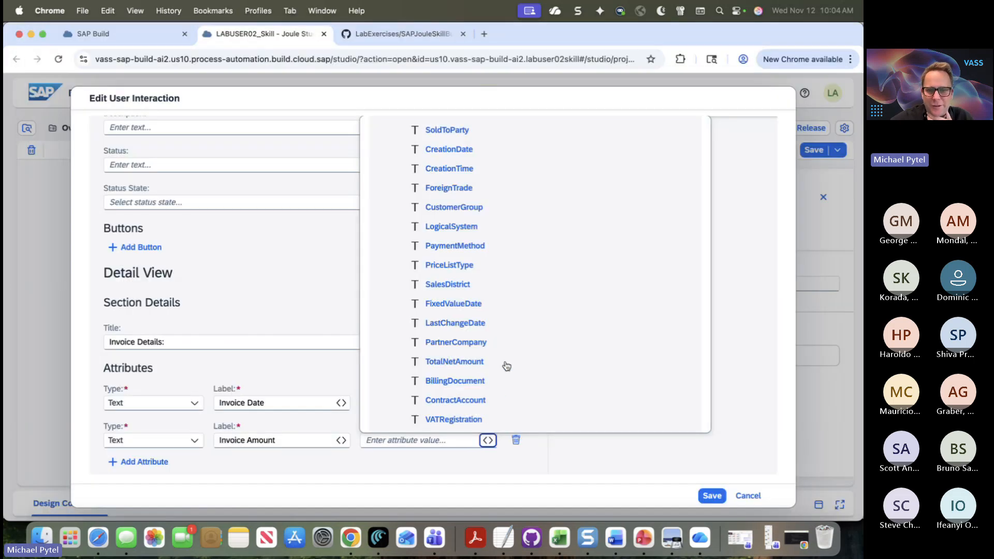
click(461, 361)
click(514, 469)
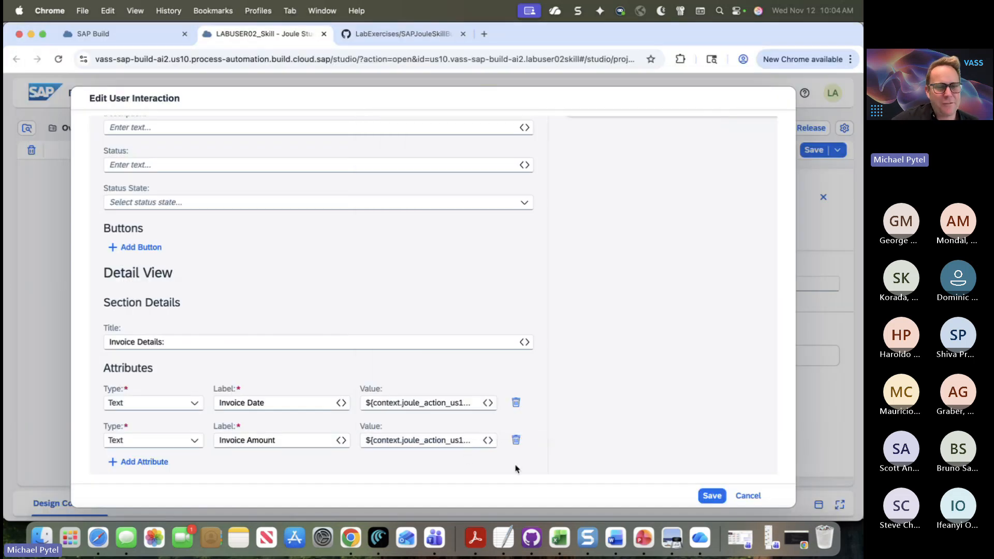
Review the list item's preview, save the user interaction and keep the Send Message step selected in the skill flow
scroll(440, 395, up, 10)
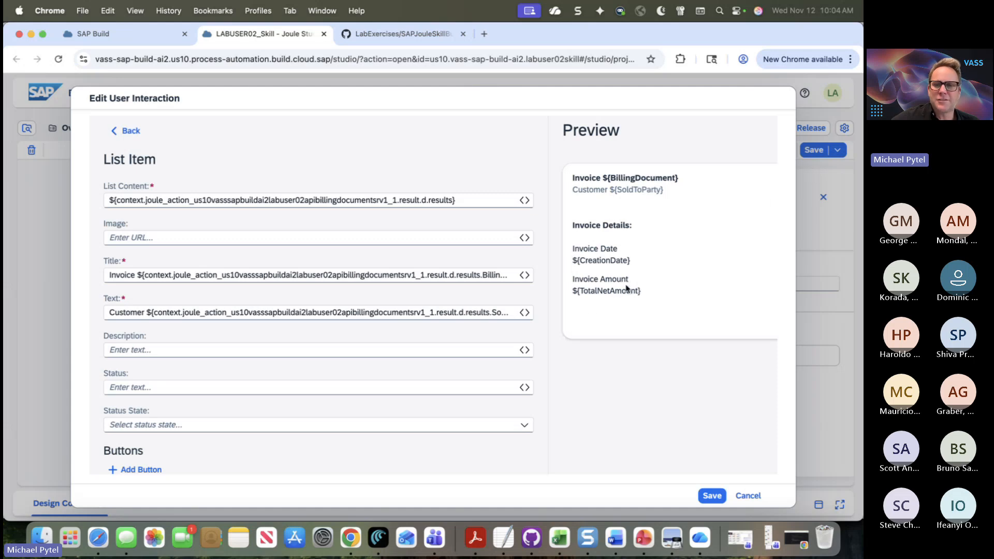
click(713, 498)
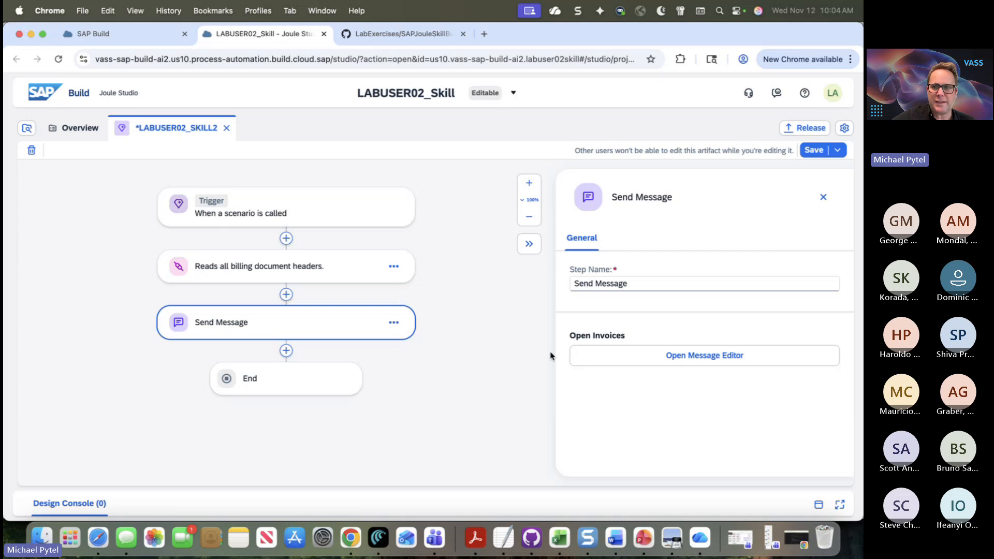
click(286, 266)
click(269, 325)
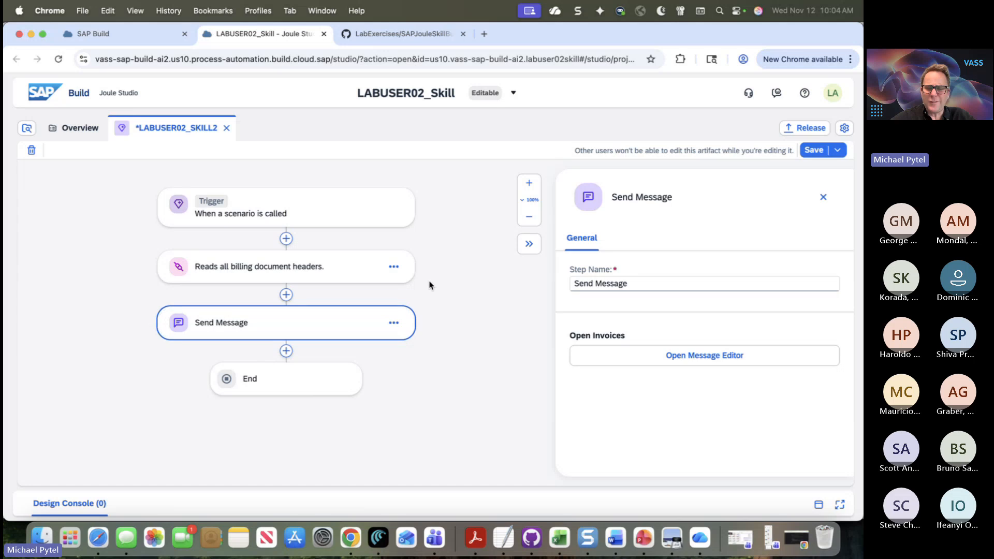
Check the next instructions in the Word lab guide, and save and close the LABUSER02_SKILL2 skill in SAP Build
key(super+Tab)
scroll(408, 364, down, 15)
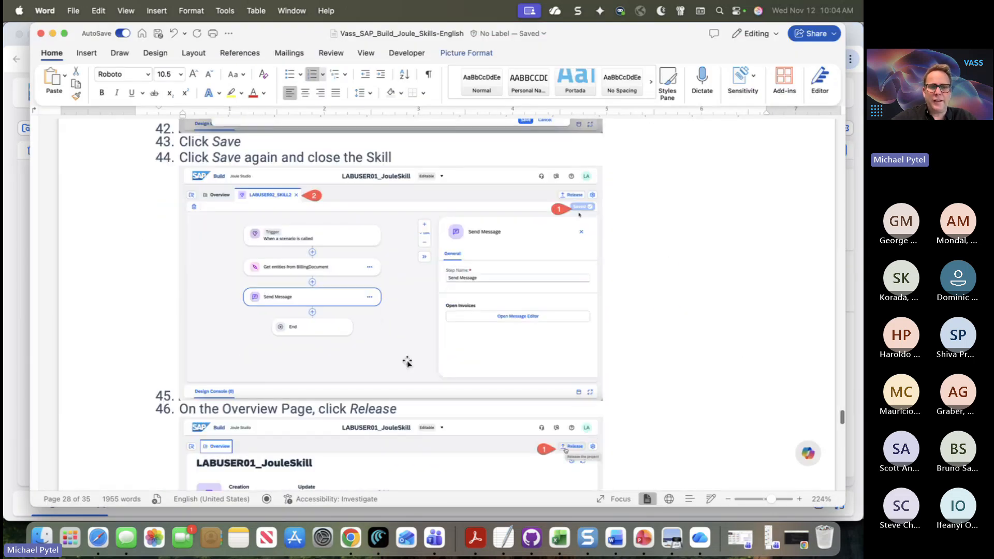
scroll(407, 363, down, 5)
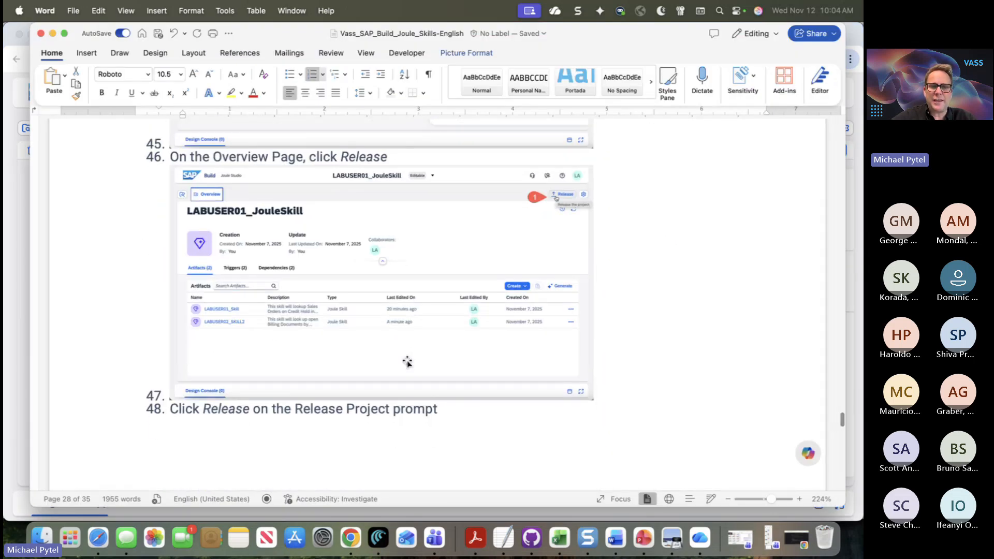
key(super+Tab)
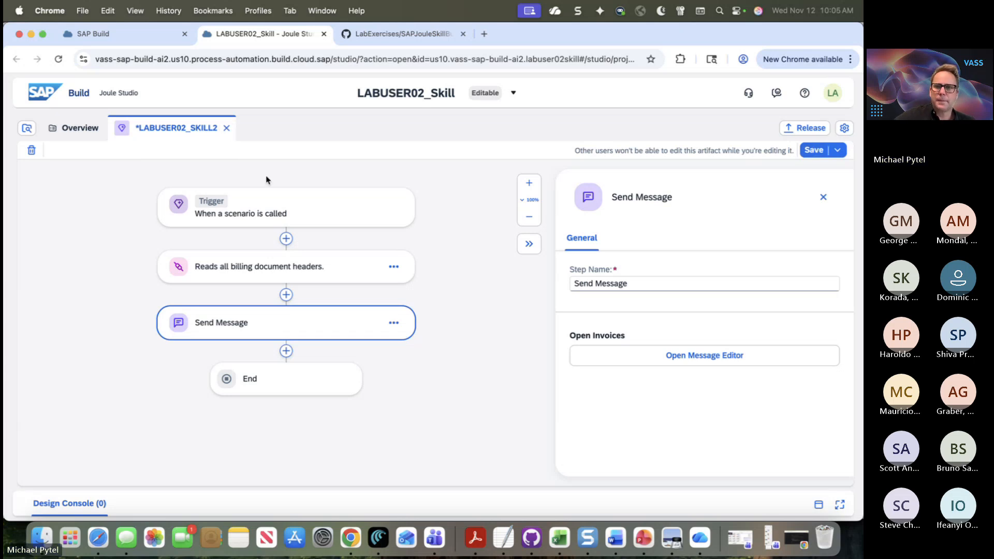
click(814, 150)
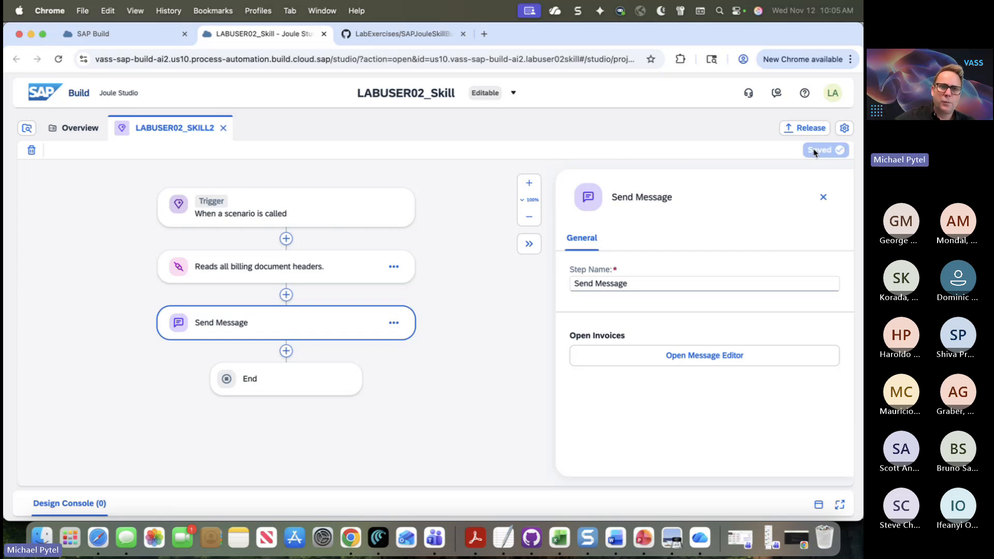
click(223, 127)
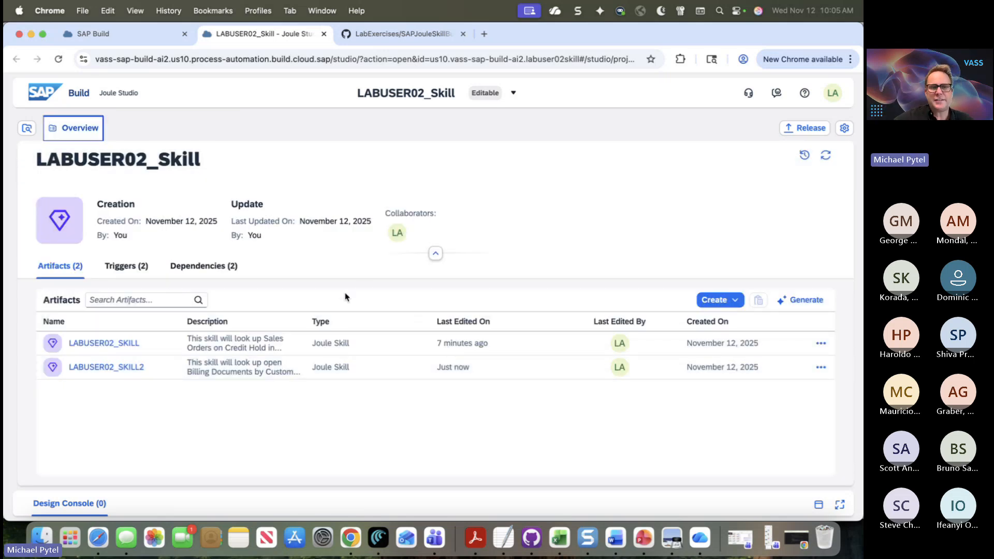
Release the LABUSER02_Skill project as version 1.0.0 and open that released version
click(817, 129)
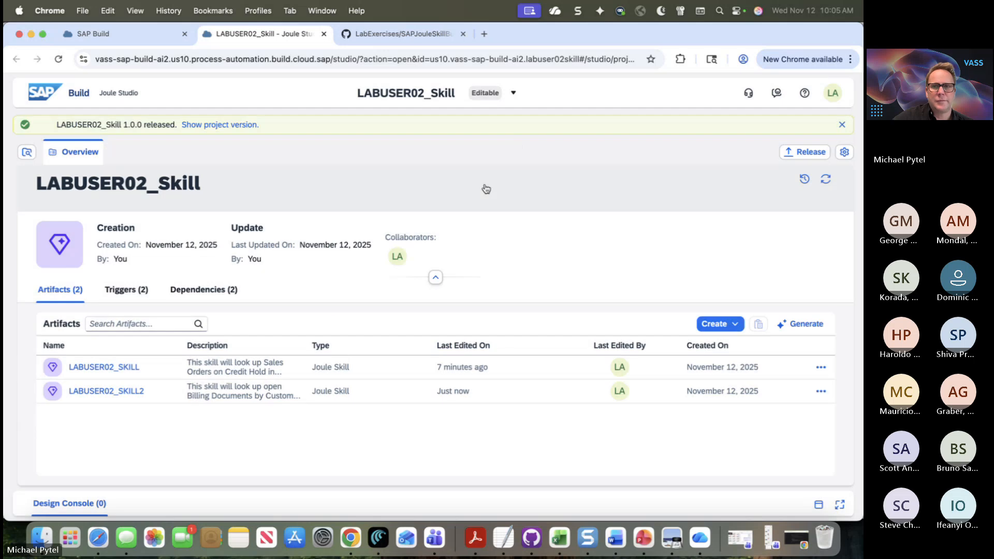
click(514, 94)
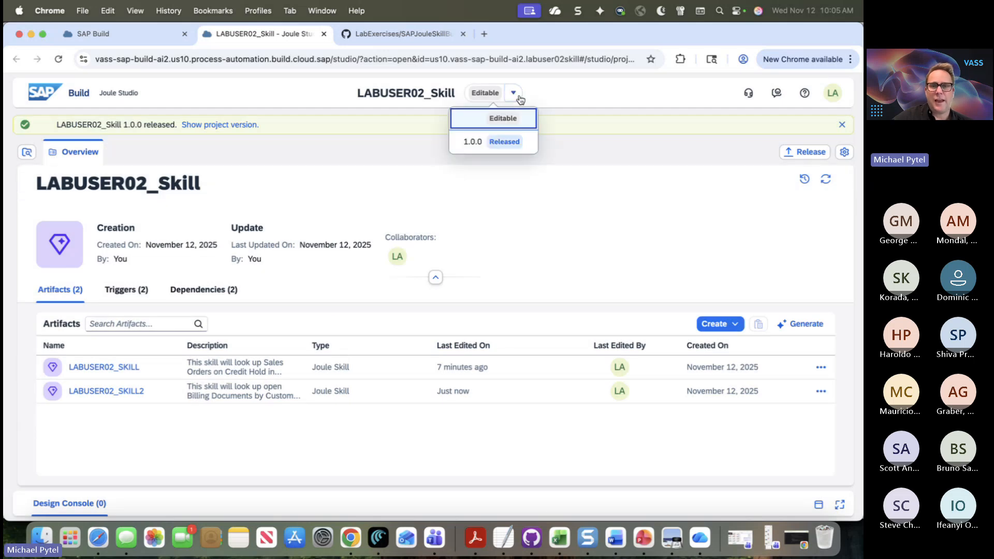
click(510, 146)
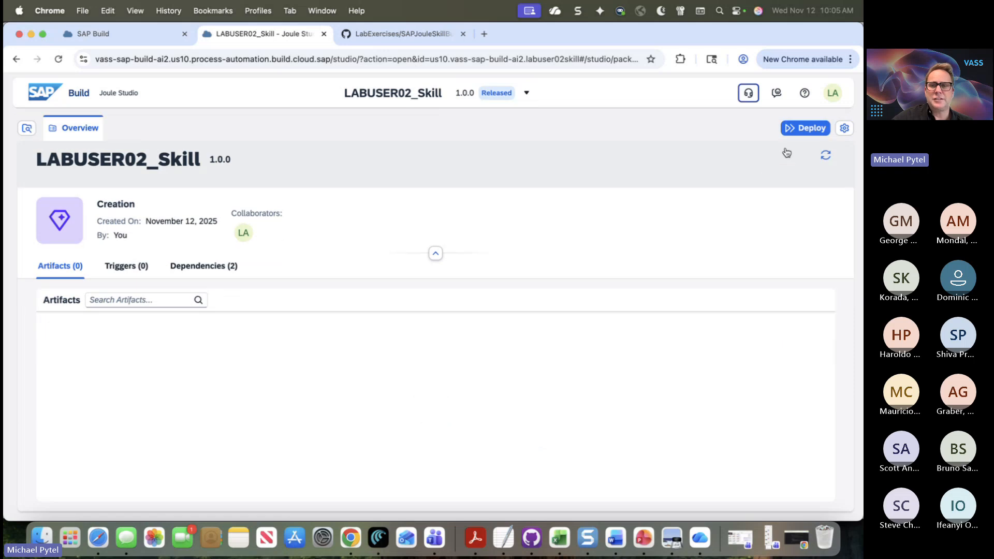
Choose the LABUSER02 environment for the deployment and set the S4HANA variable's destination to S4HANACUST_API
click(807, 129)
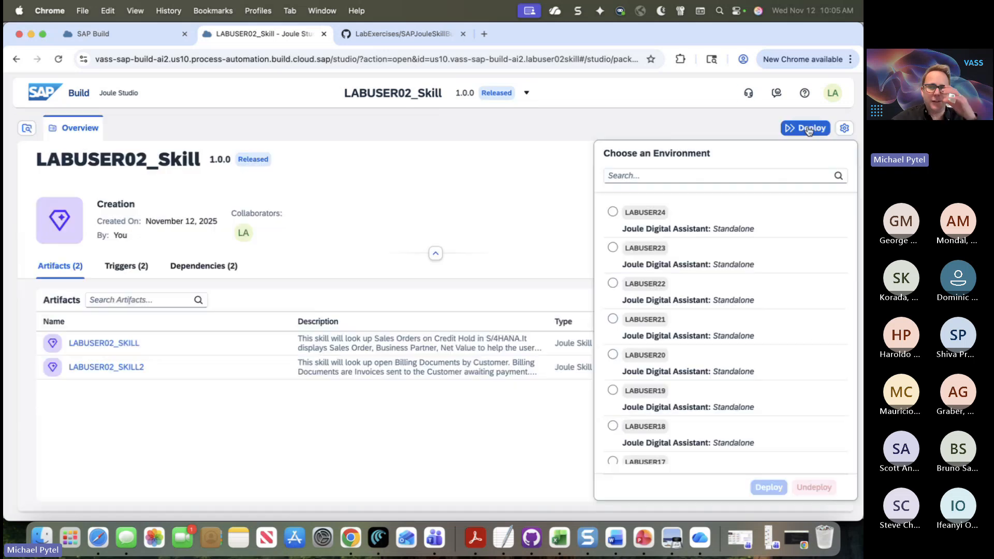
click(703, 176)
text(LAB)
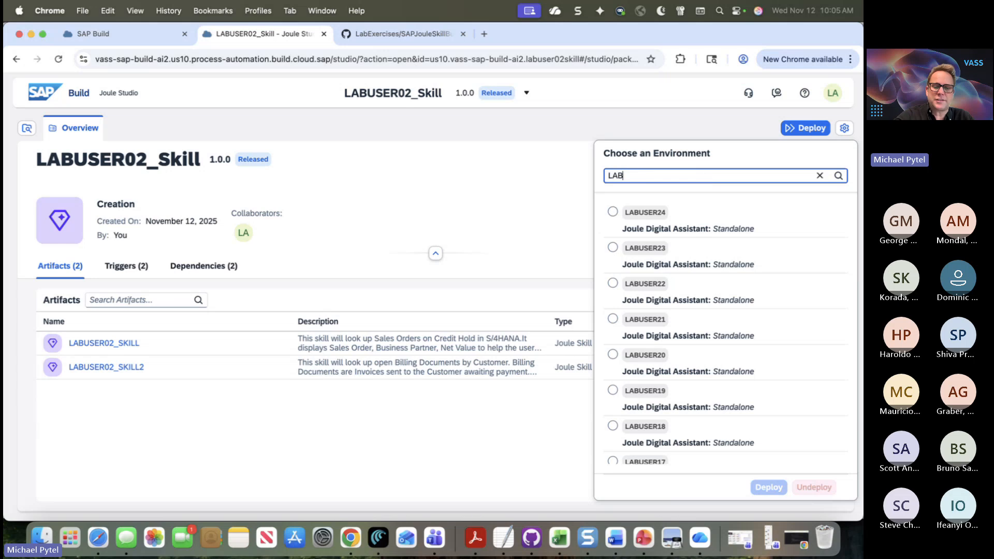
text(USER02)
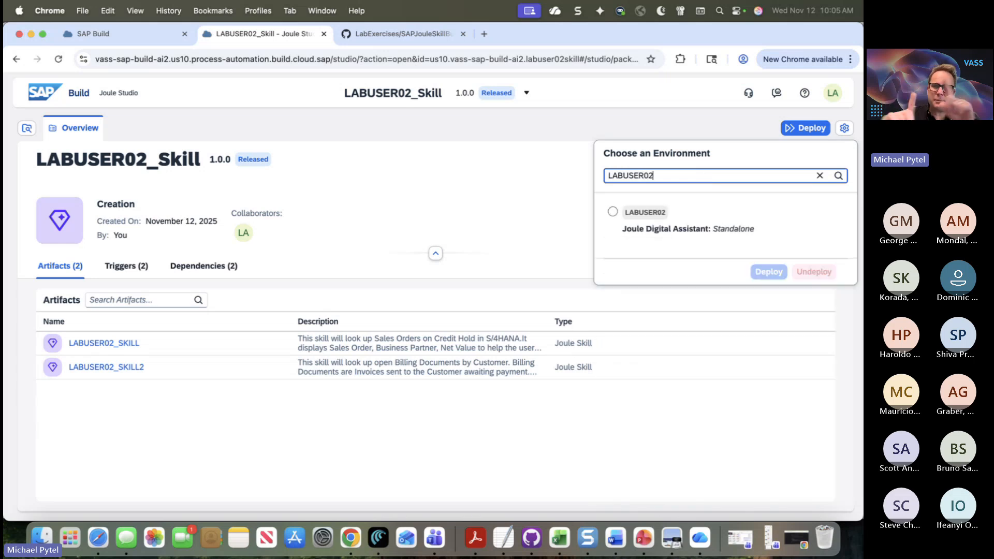
click(613, 213)
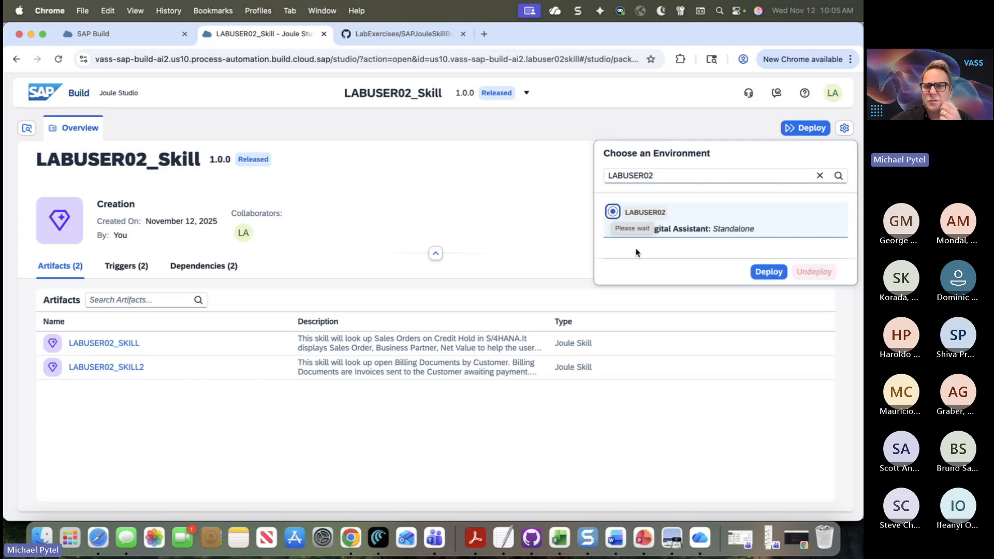
click(768, 273)
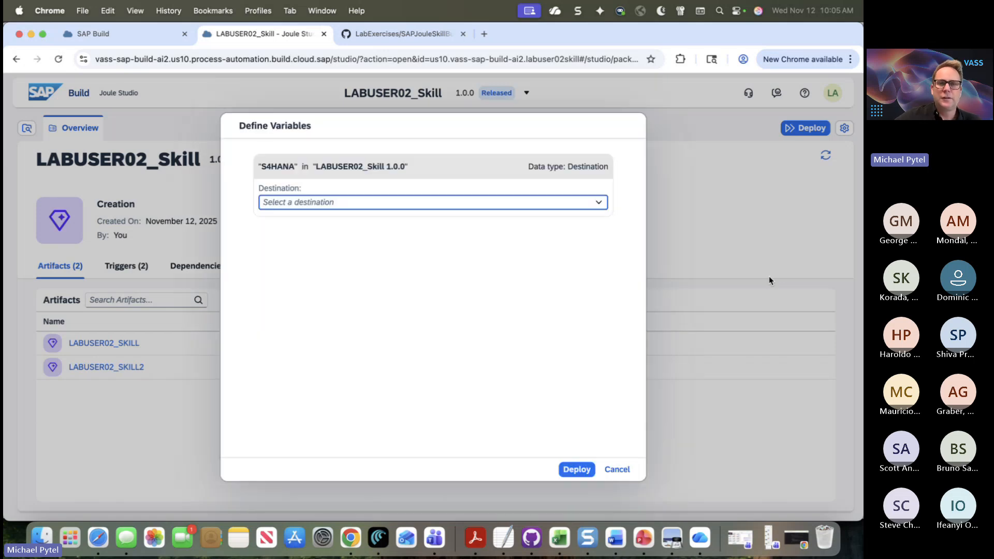
click(598, 202)
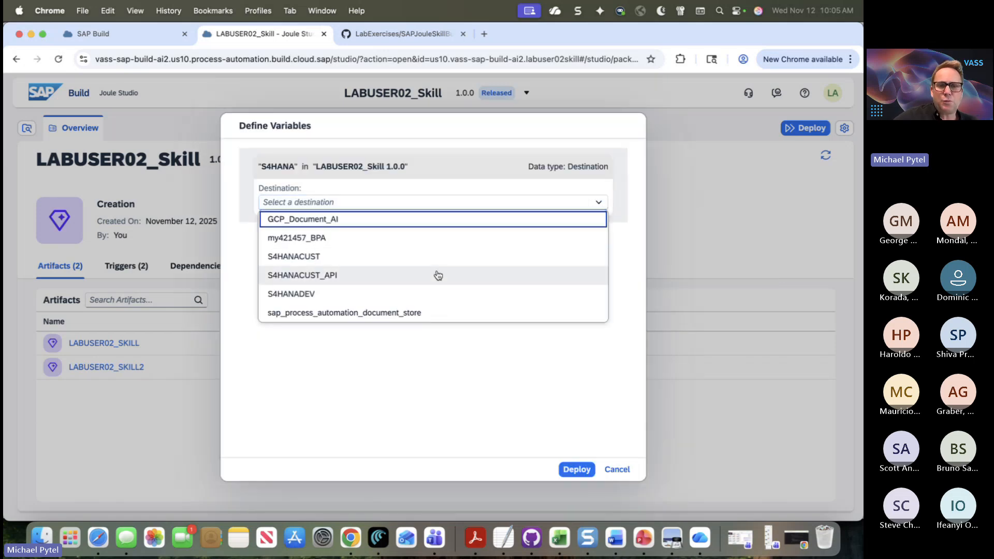
click(311, 275)
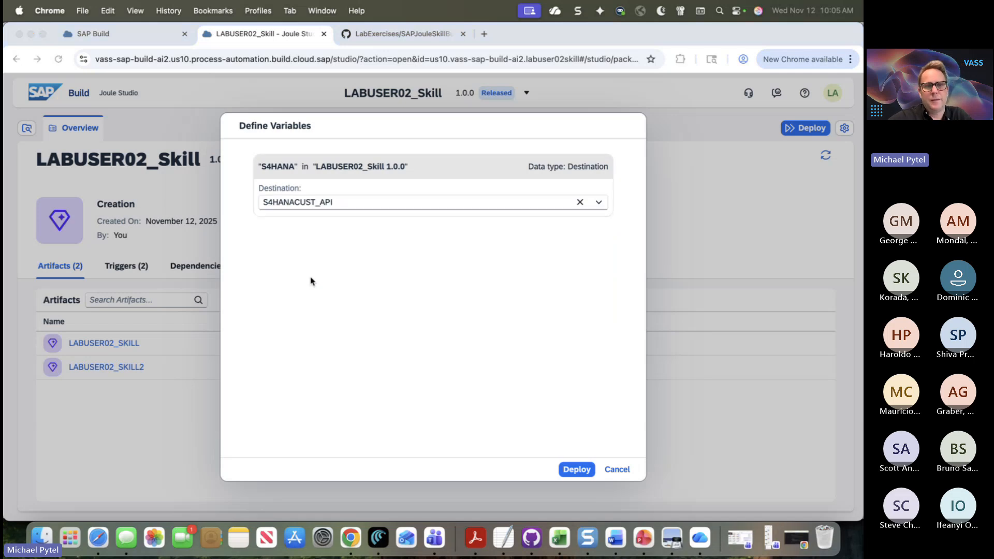
Examine the Word lab guide's instructions on the deployment destination and the remaining deployment steps
key(super+Tab)
scroll(311, 280, down, 15)
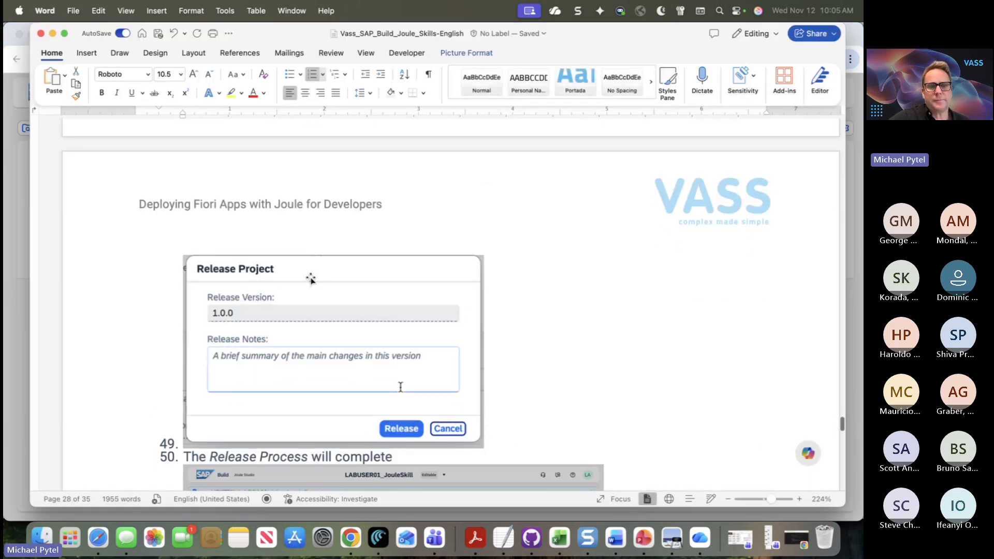
scroll(311, 280, down, 10)
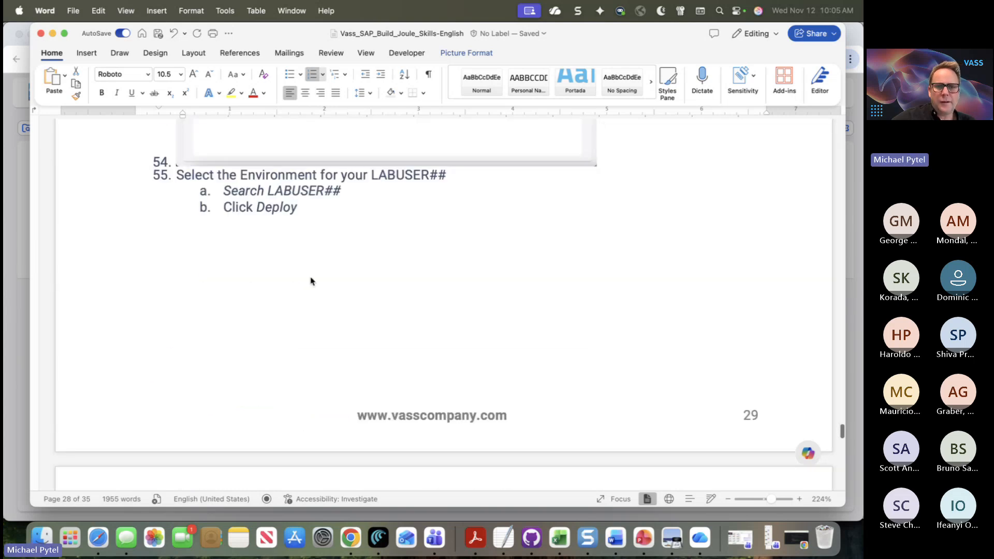
scroll(311, 281, down, 12)
scroll(311, 281, down, 10)
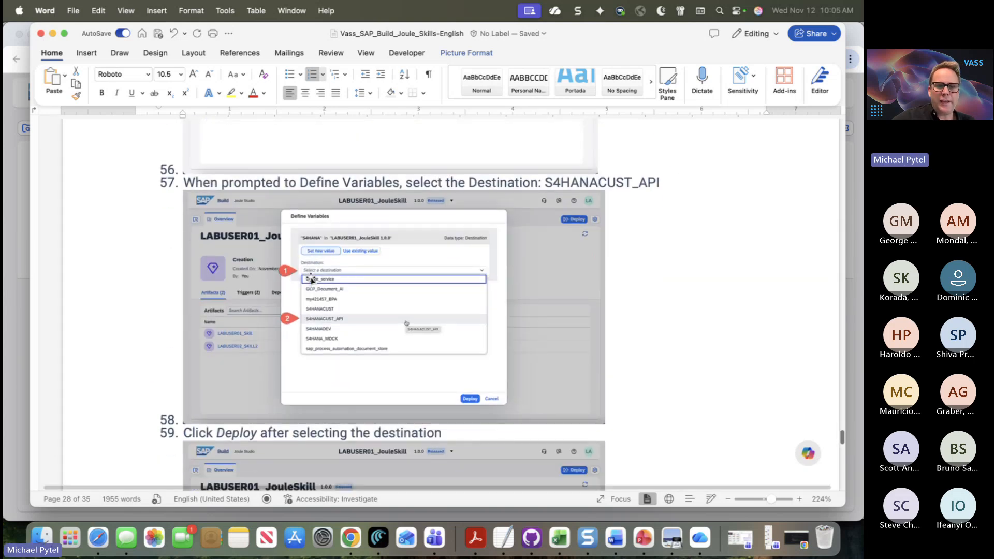
scroll(312, 280, up, 6)
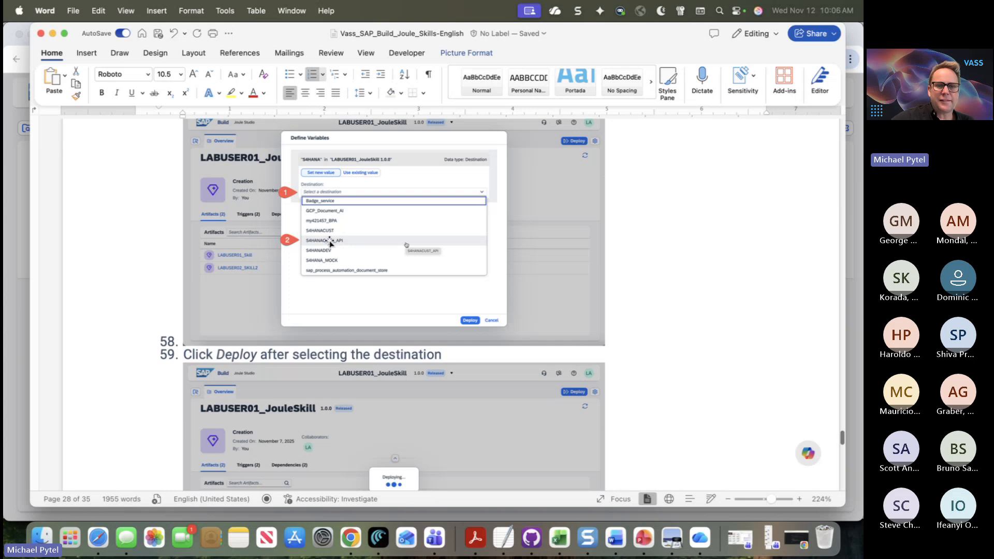
scroll(329, 246, up, 4)
scroll(410, 308, down, 10)
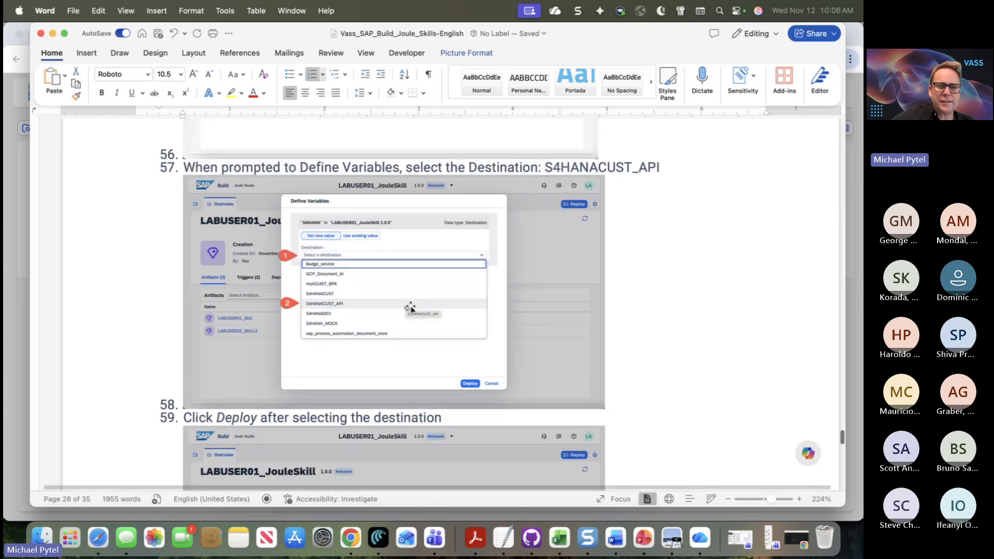
scroll(410, 307, down, 4)
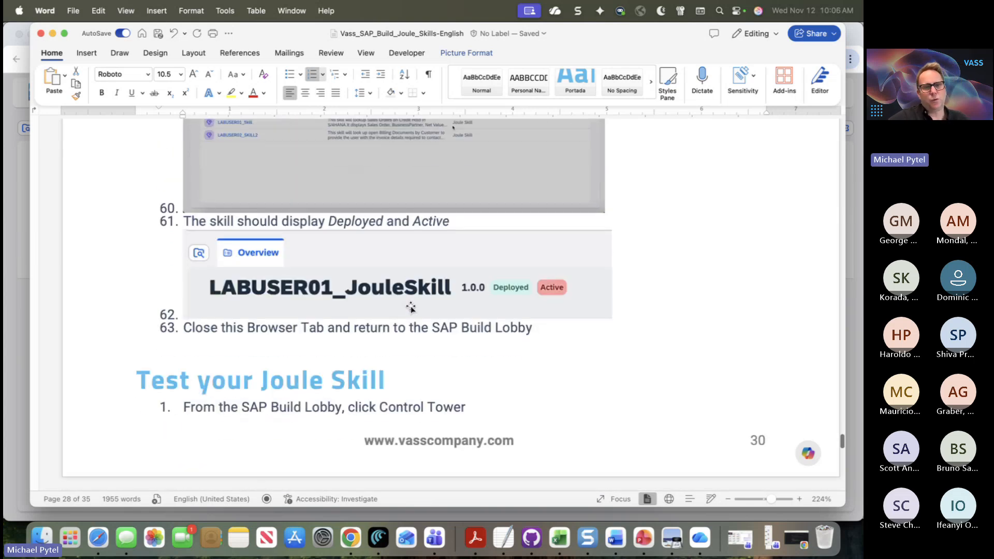
Deploy the project in SAP Build with the selected destination, and close the project to return to the Lobby
key(super+Tab)
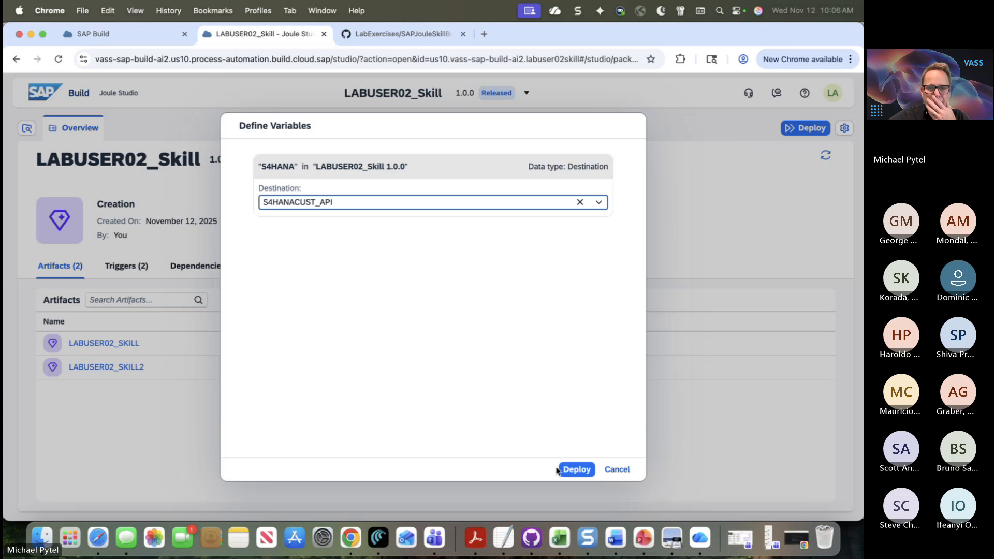
click(573, 469)
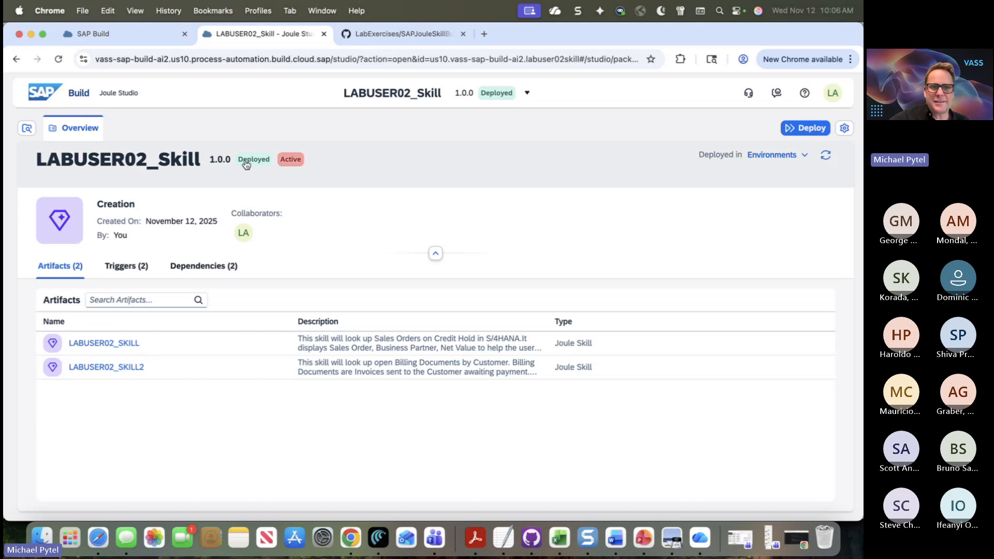
click(324, 34)
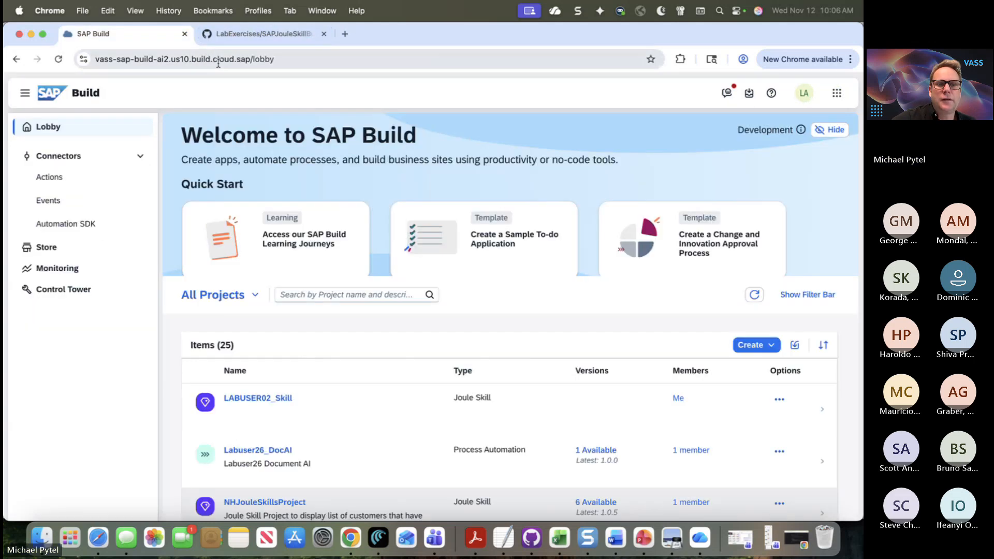
Find the LABUSER02 environment among the Control Tower environments and open it
click(73, 293)
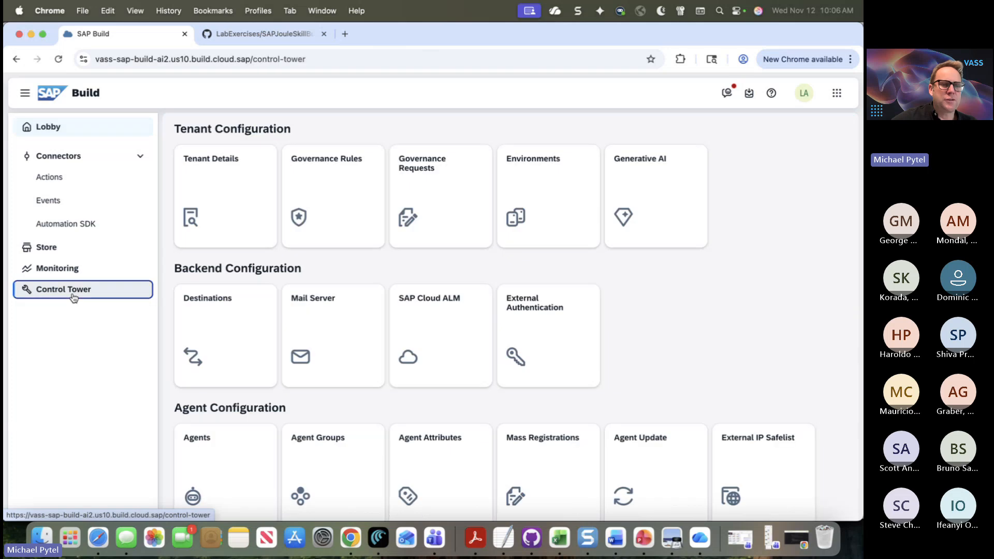
click(527, 227)
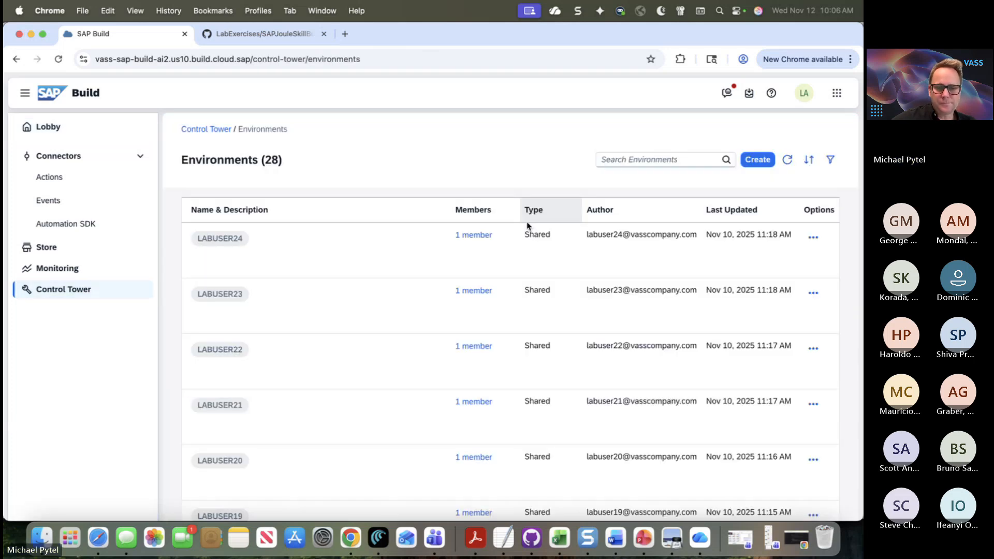
click(646, 164)
text(L)
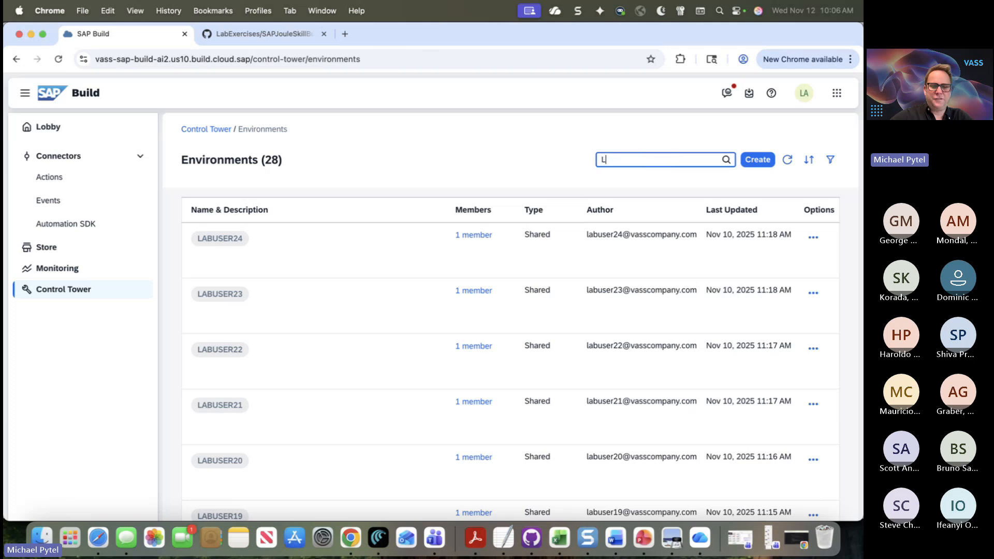
text(ABUSER02)
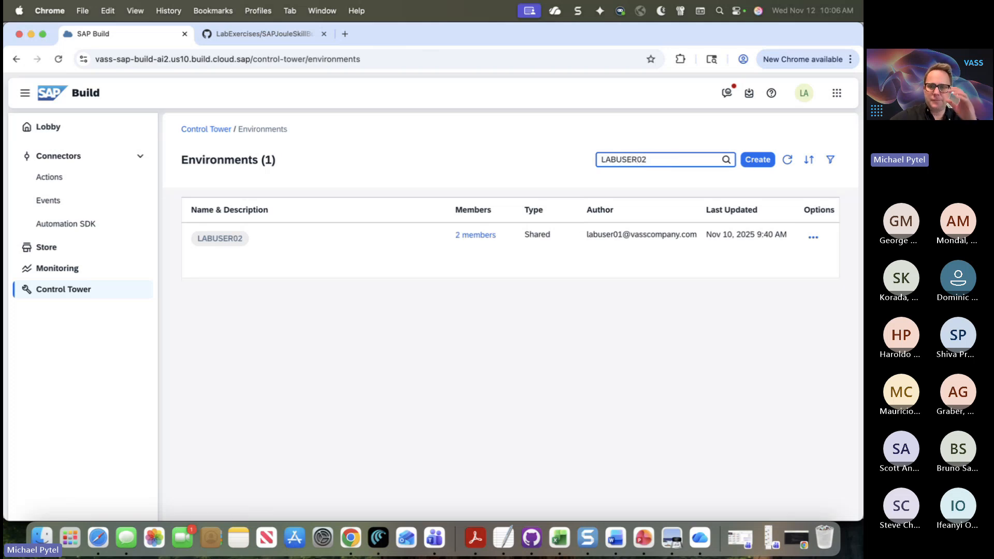
click(291, 259)
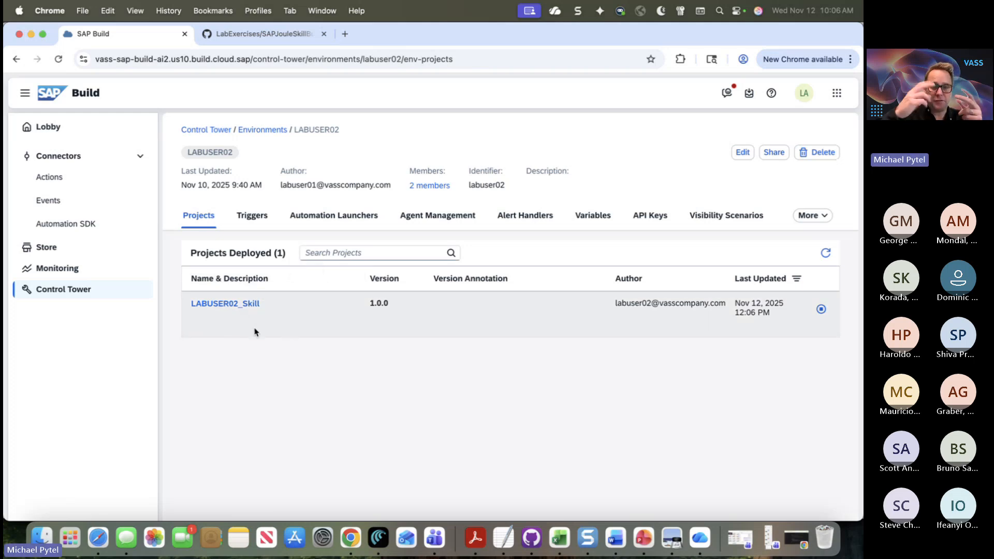
Open the LABUSER02 environment's Joule capabilities and launch its standalone Joule Digital Assistant
click(822, 217)
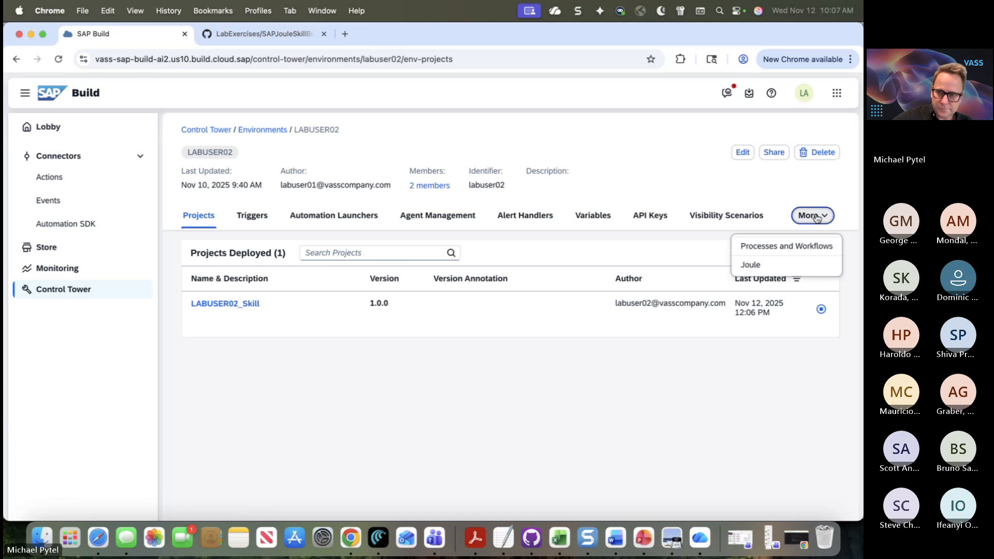
click(766, 264)
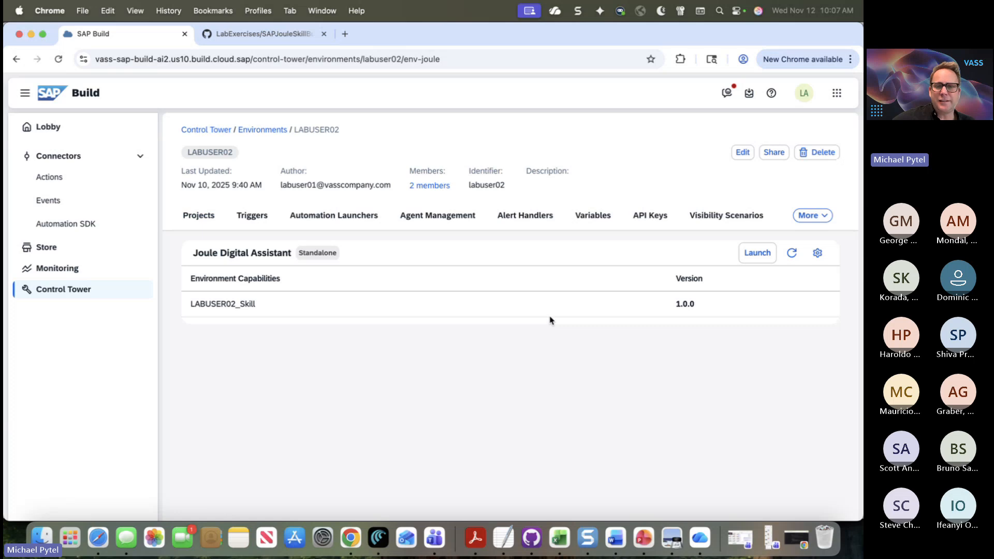
click(757, 253)
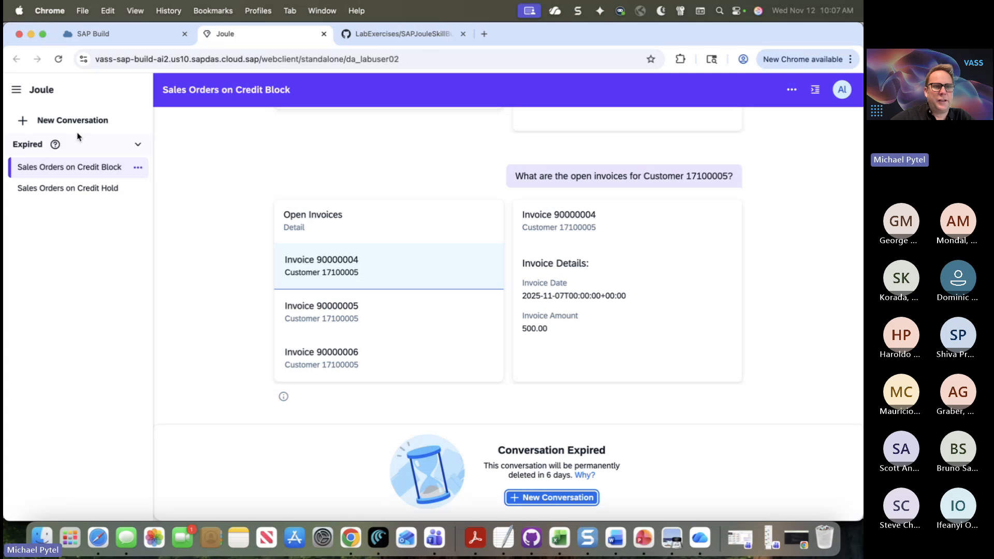
Start a new Joule conversation and send the Word lab guide's prompt "Do we have any sales orders on credit hold?"
click(70, 124)
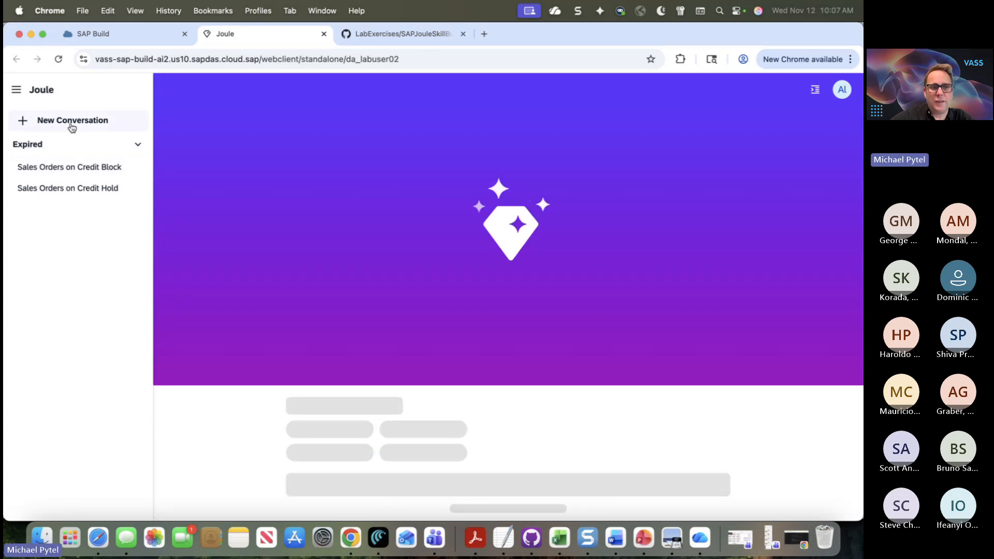
click(137, 167)
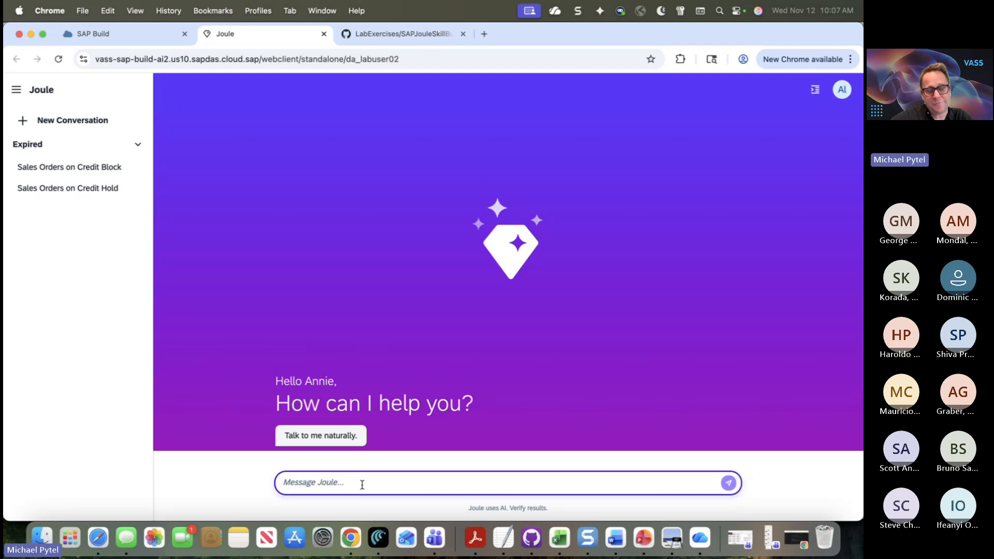
key(super+Tab)
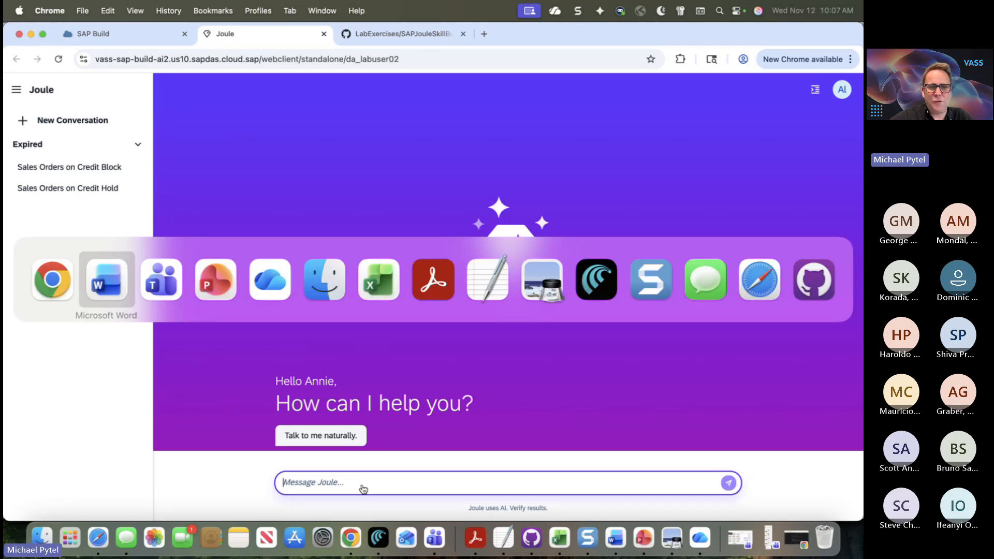
scroll(413, 324, down, 15)
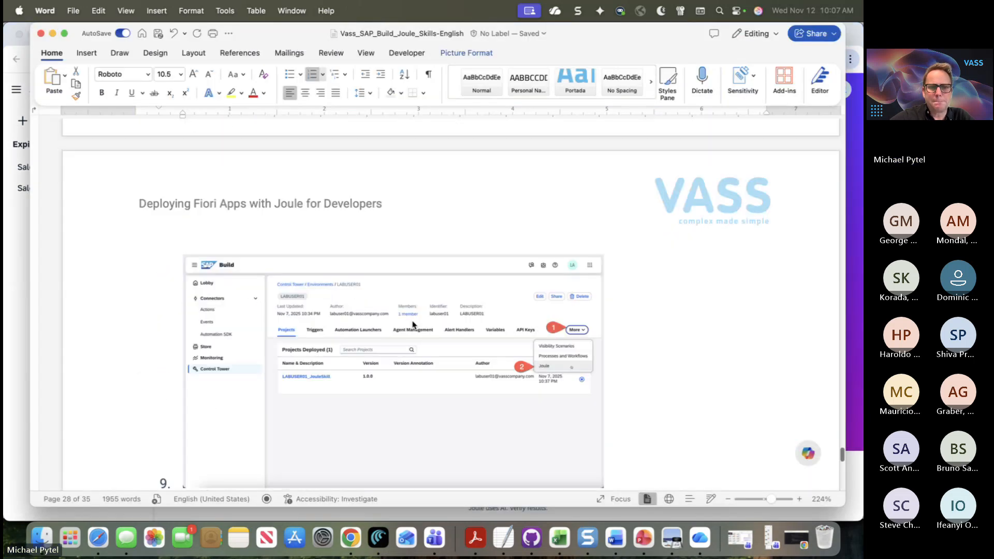
scroll(413, 325, down, 10)
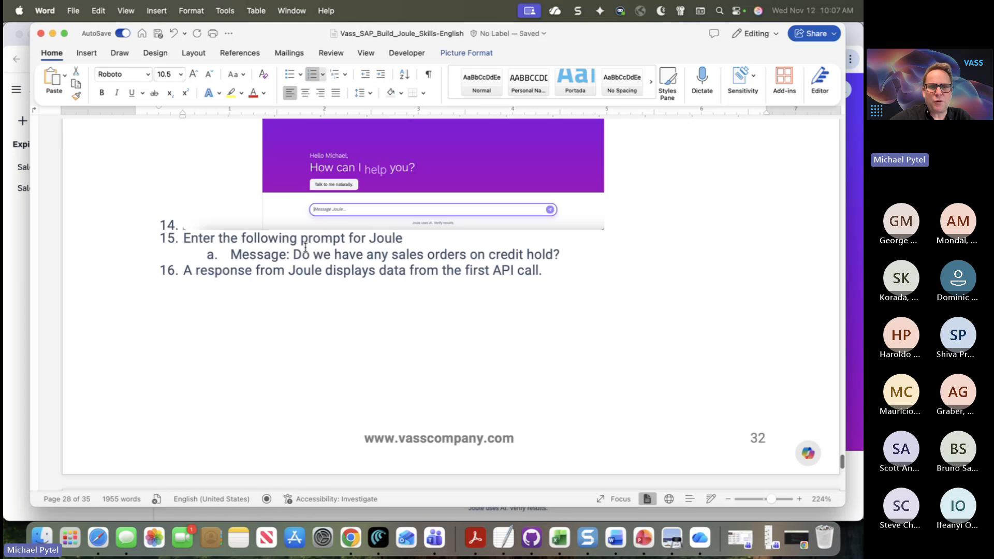
drag(293, 254, 566, 259)
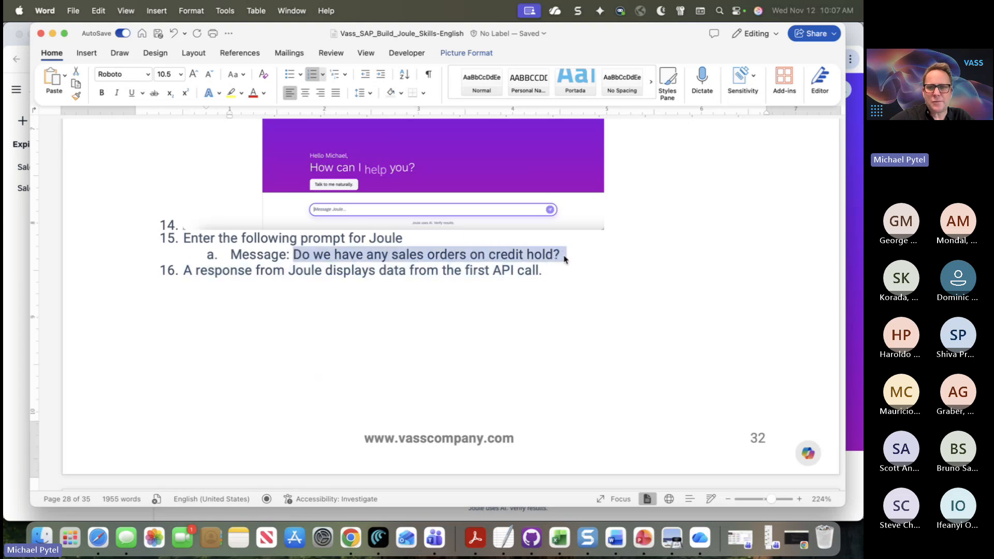
key(super+c)
key(super+Tab)
key(super+v)
key(Return)
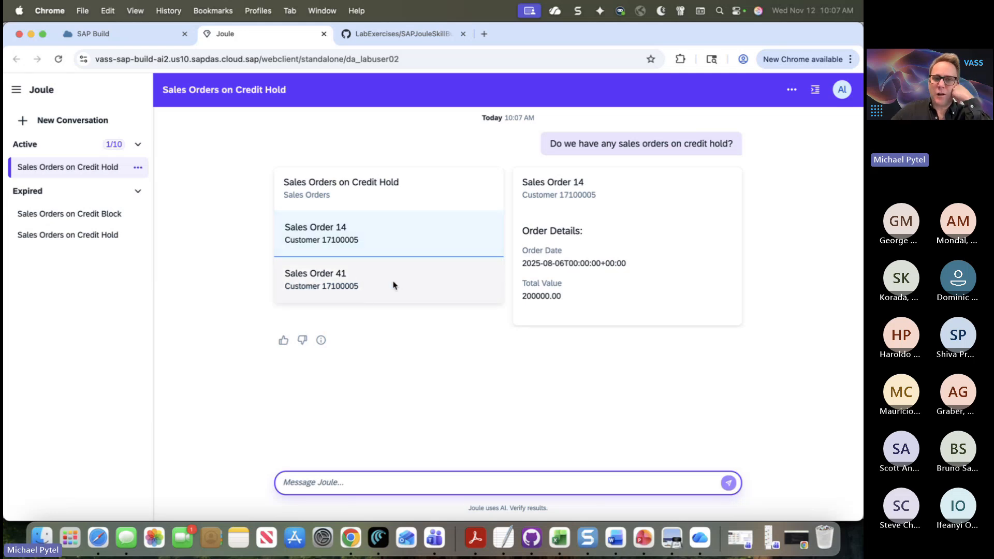
Compare the order details of the two sales orders in Joule's credit hold response
click(376, 279)
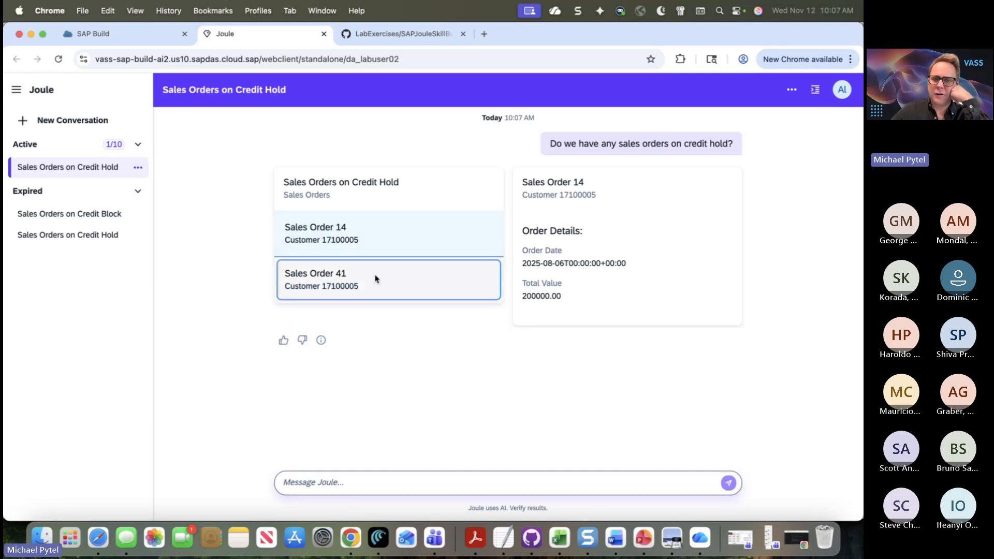
click(374, 249)
click(368, 282)
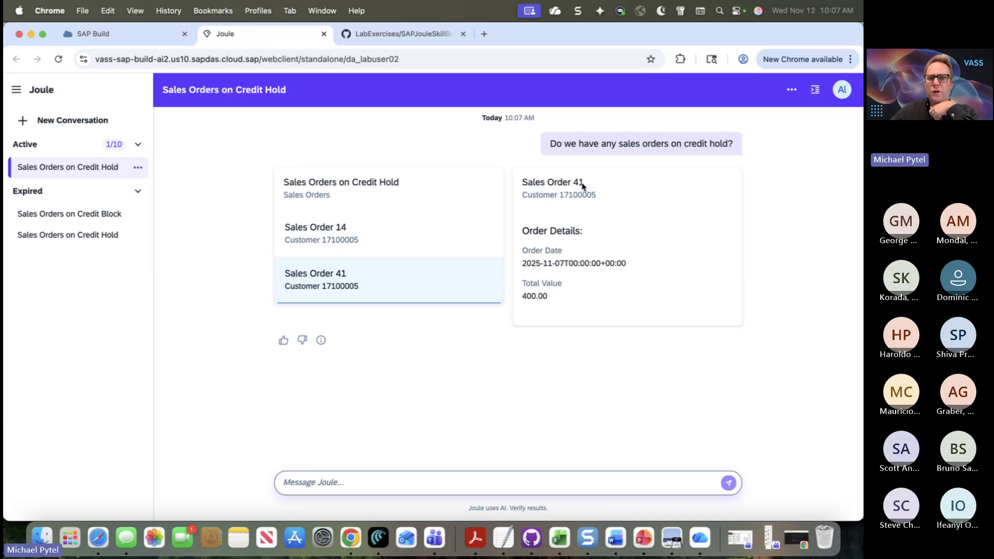
click(397, 244)
click(386, 284)
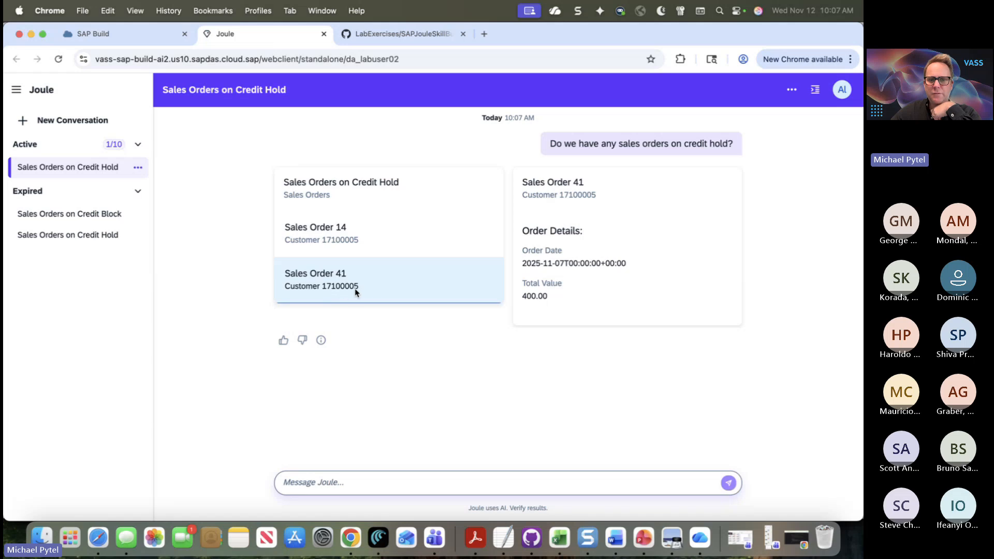
Ask Joule "What are the open invoices for Customer" followed by the customer number from the sales orders on credit hold
click(334, 481)
text(W)
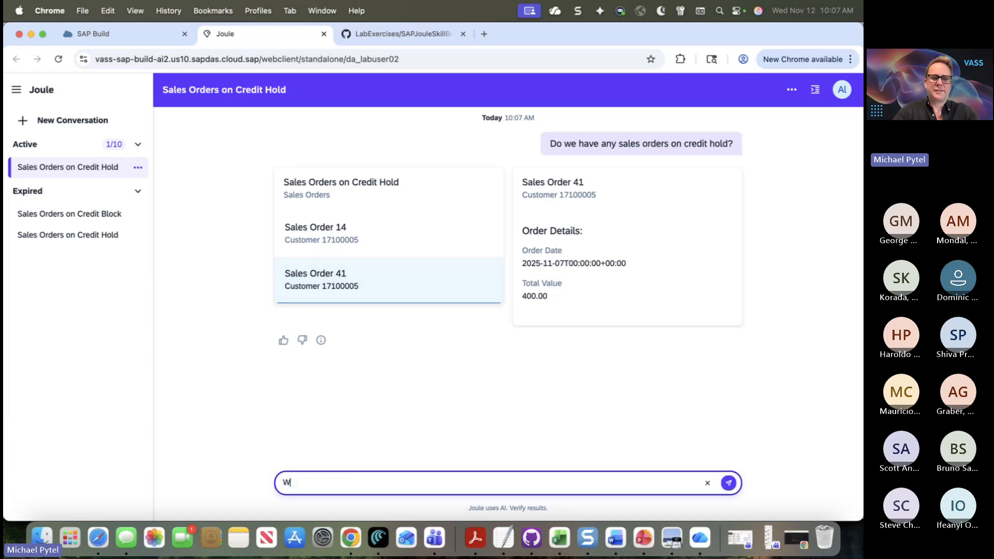
text(hat are the open invo)
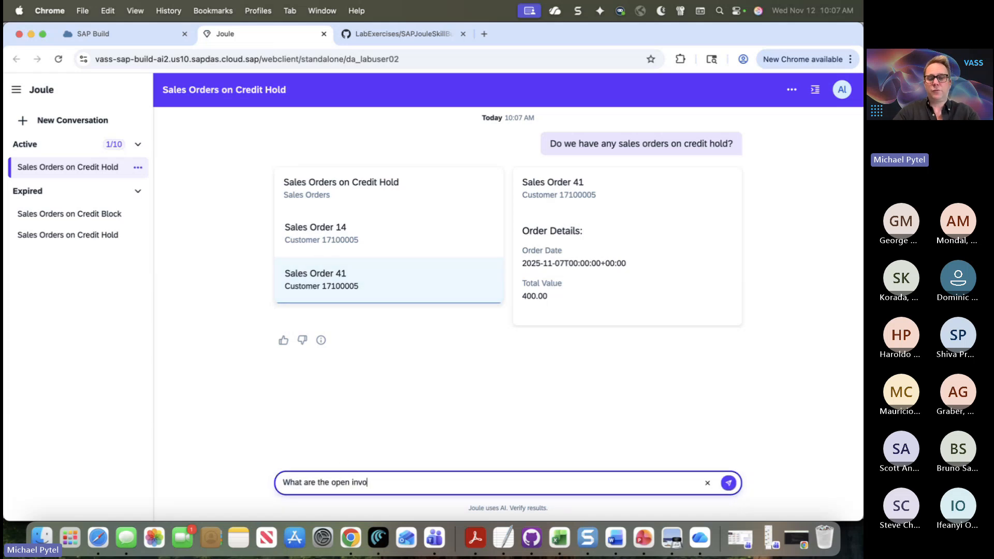
text(ices for Cus)
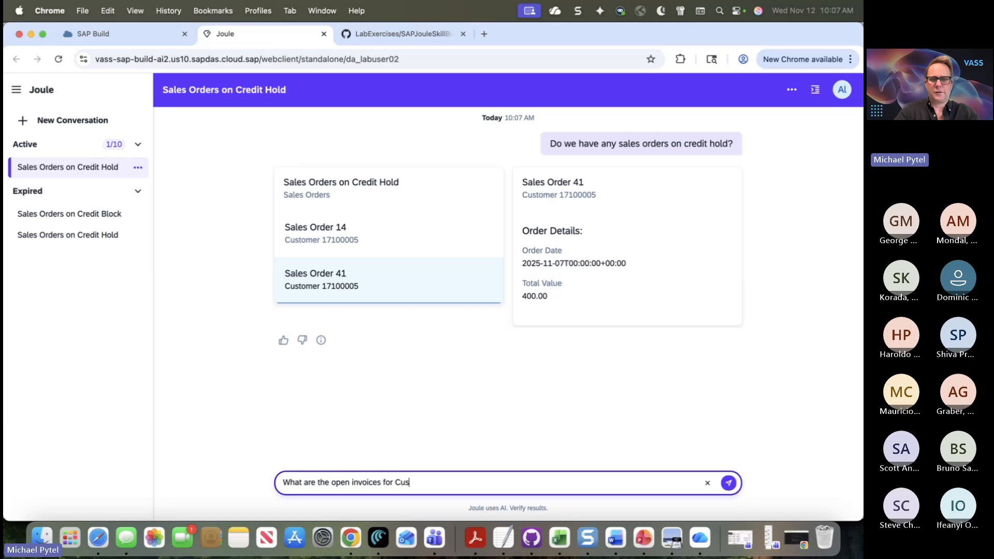
text(tomer 17)
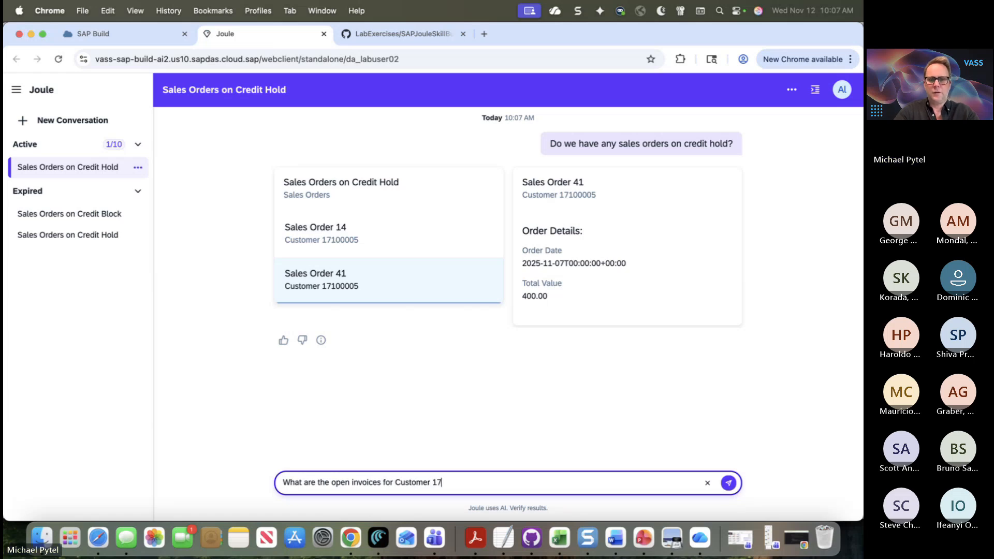
text(1)
text(000)
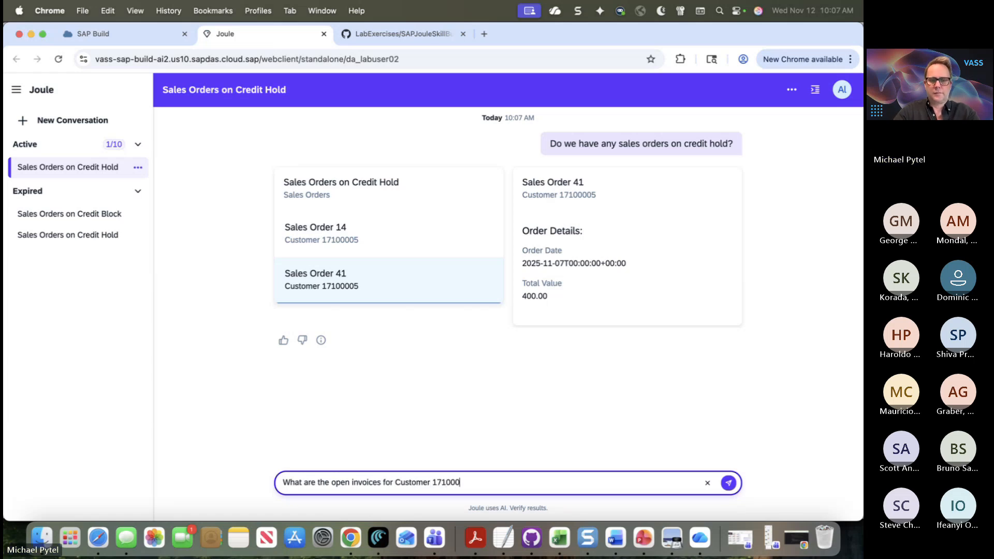
text(05?)
key(Return)
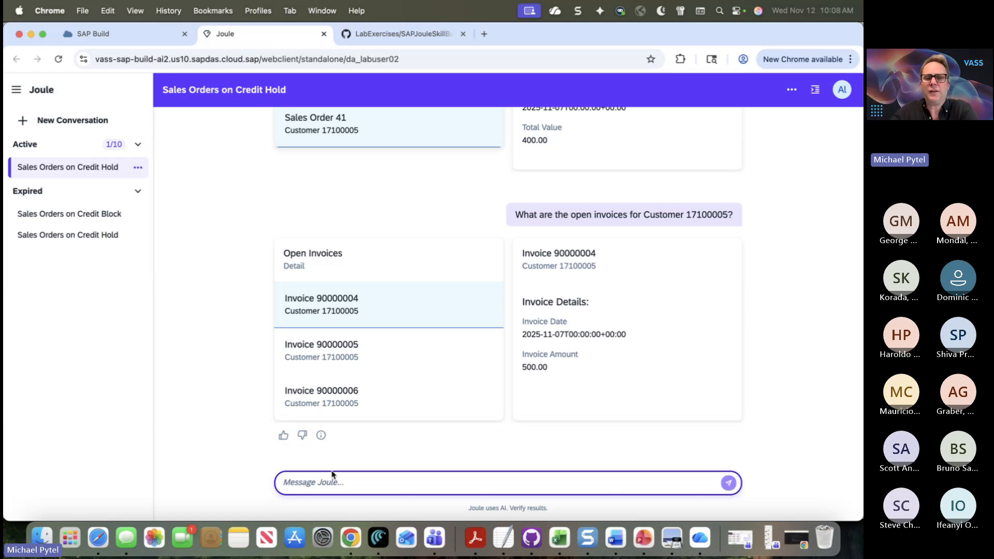
Examine the invoice date and amount of each invoice in Joule's Open Invoices list
click(347, 373)
click(353, 316)
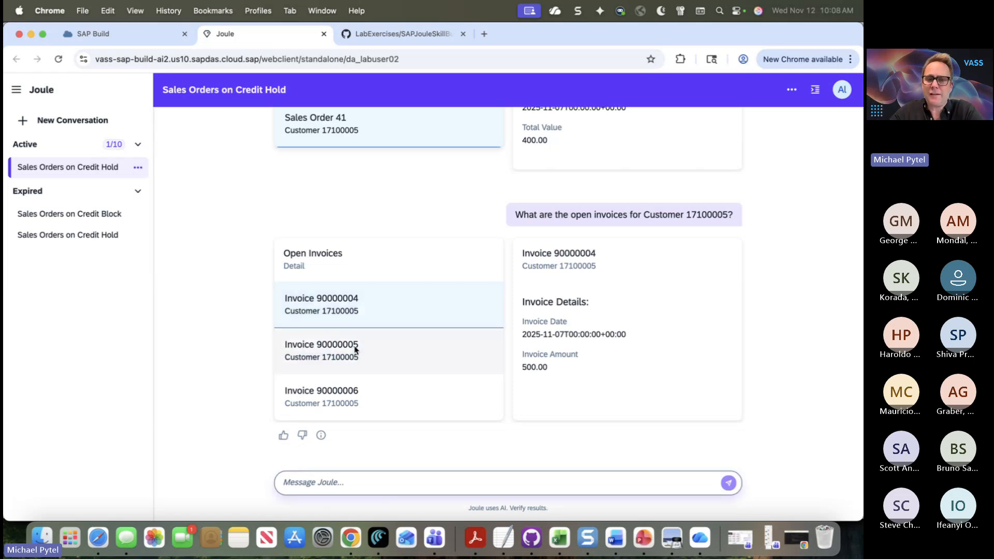
click(355, 351)
click(349, 398)
click(355, 366)
click(355, 356)
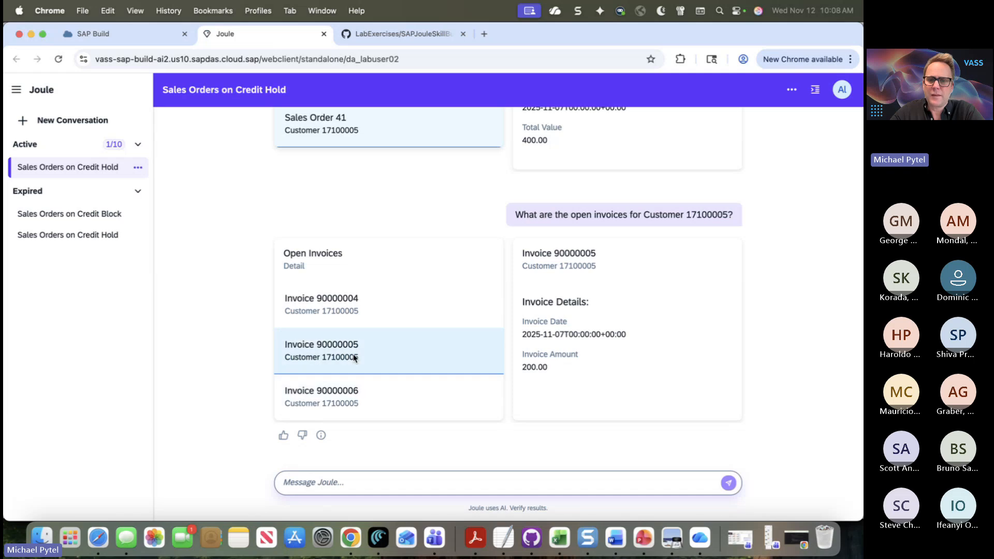
click(356, 322)
click(352, 352)
click(343, 399)
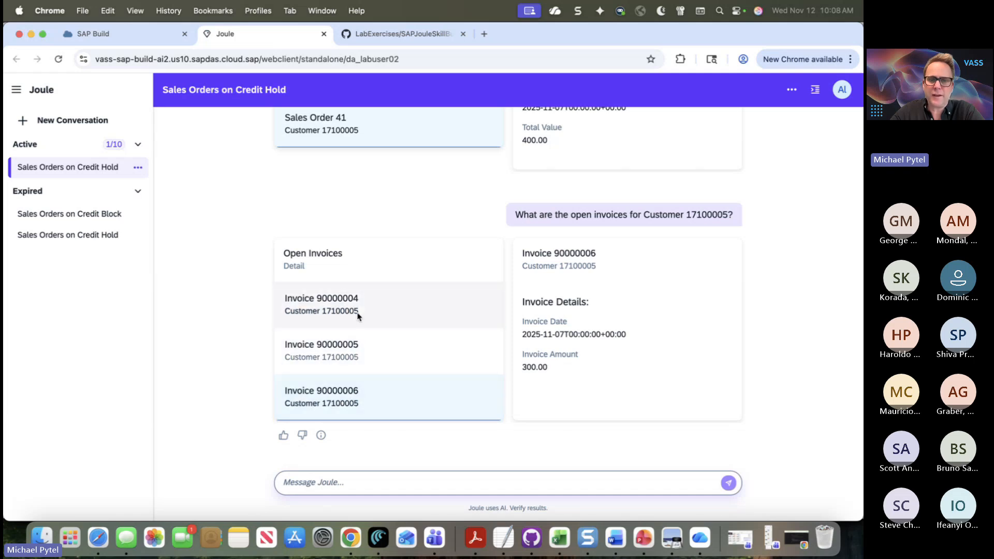
Copy the lab guide's email-drafting prompt from Word and send it to Joule, requesting open invoice details and a payment status before the sales order's release
key(super+Tab)
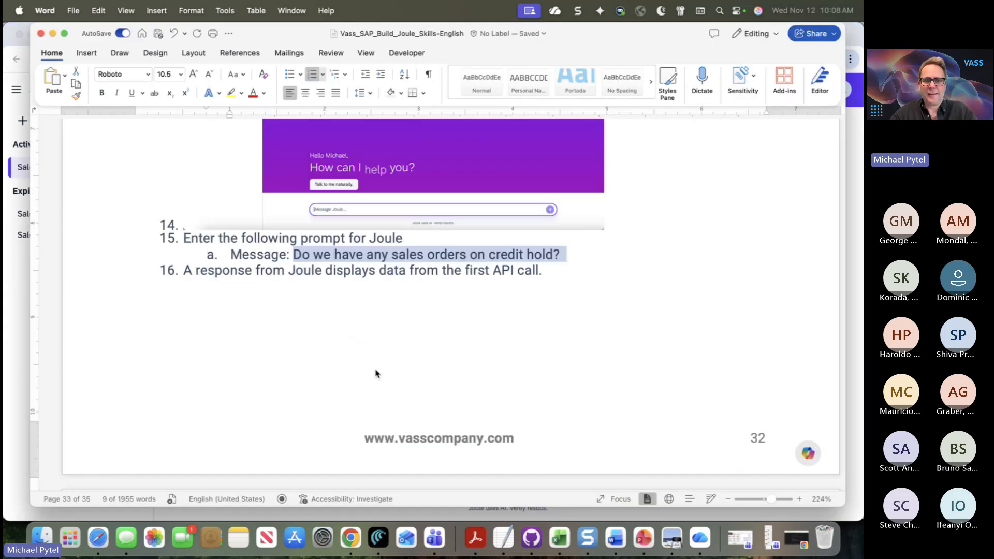
scroll(377, 373, down, 10)
scroll(392, 351, down, 12)
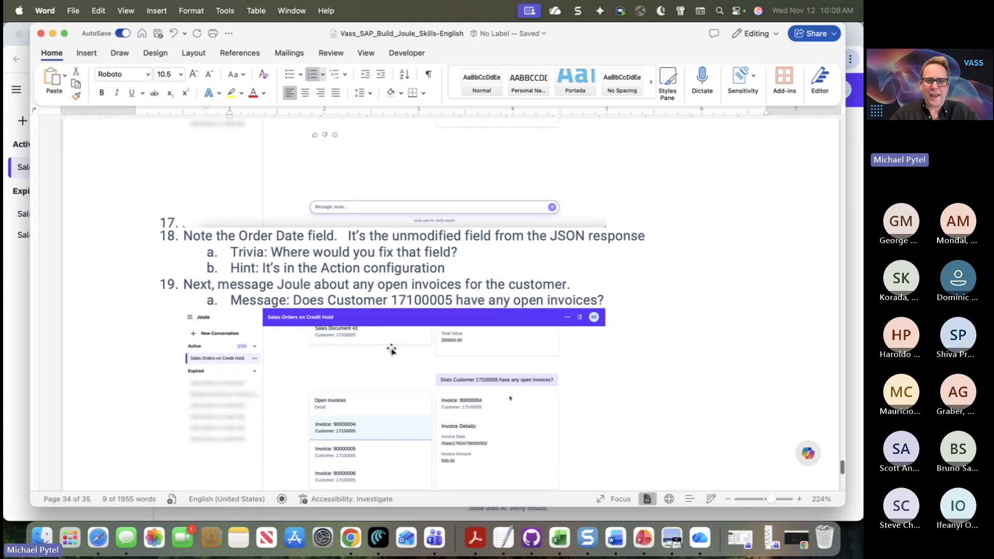
scroll(392, 350, up, 5)
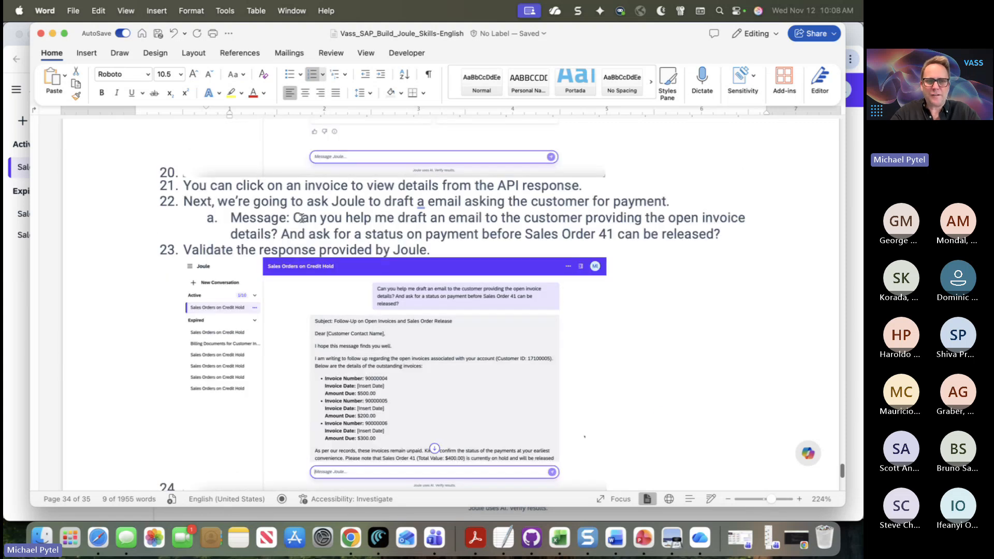
drag(301, 217, 724, 236)
key(super+c)
key(super+Tab)
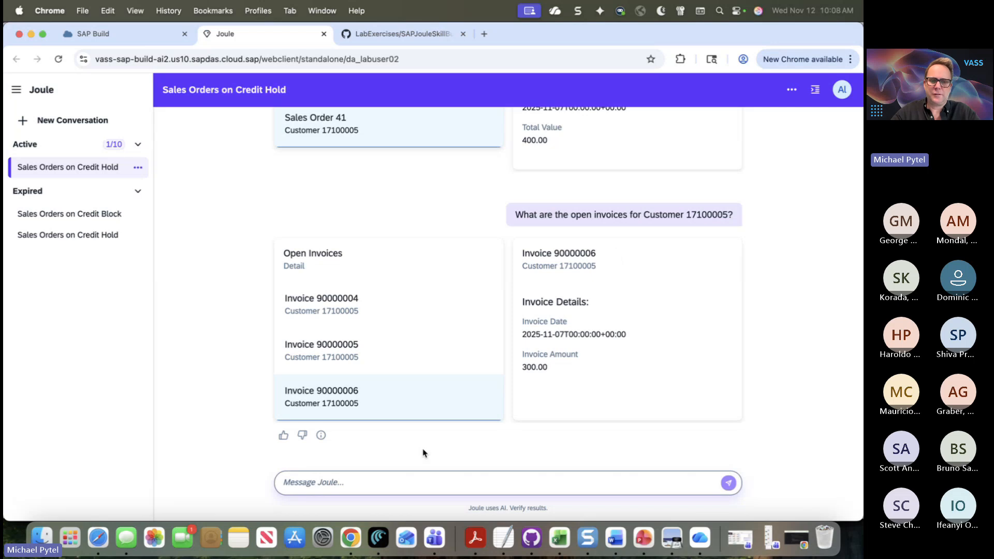
click(412, 482)
key(super+v)
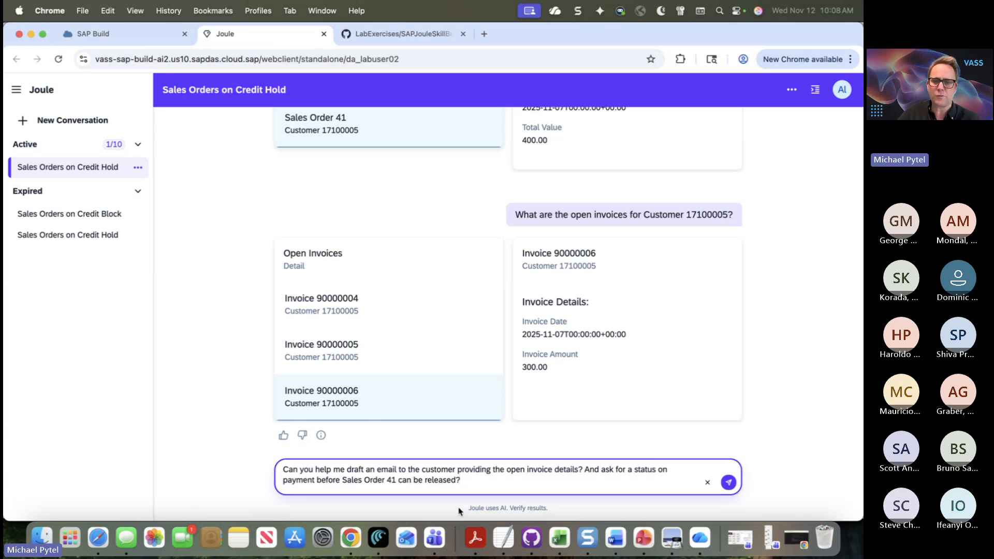
click(727, 482)
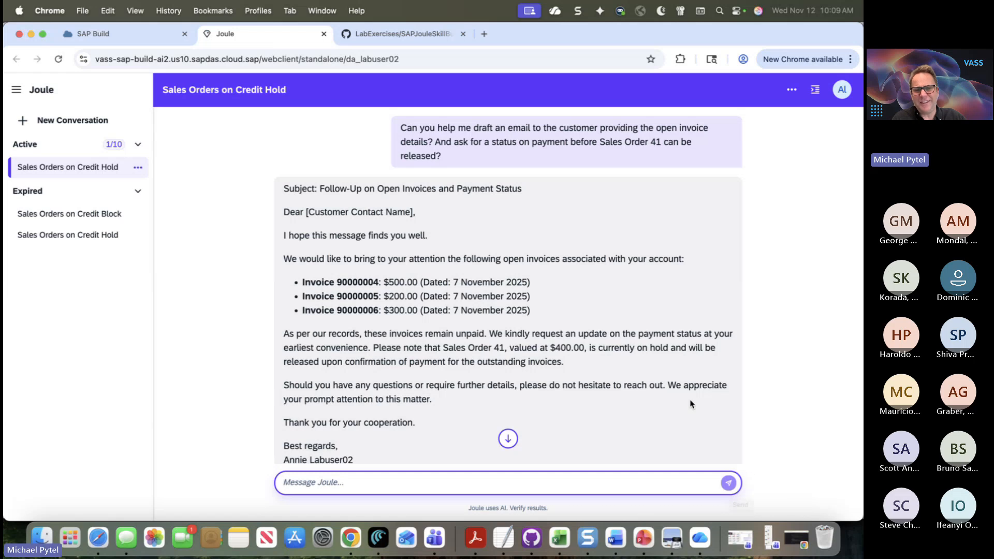
Review Joule's drafted customer email, checking its invoice details, payment request and signature against the earlier Open Invoices response
scroll(529, 365, down, 2)
scroll(529, 365, down, 2)
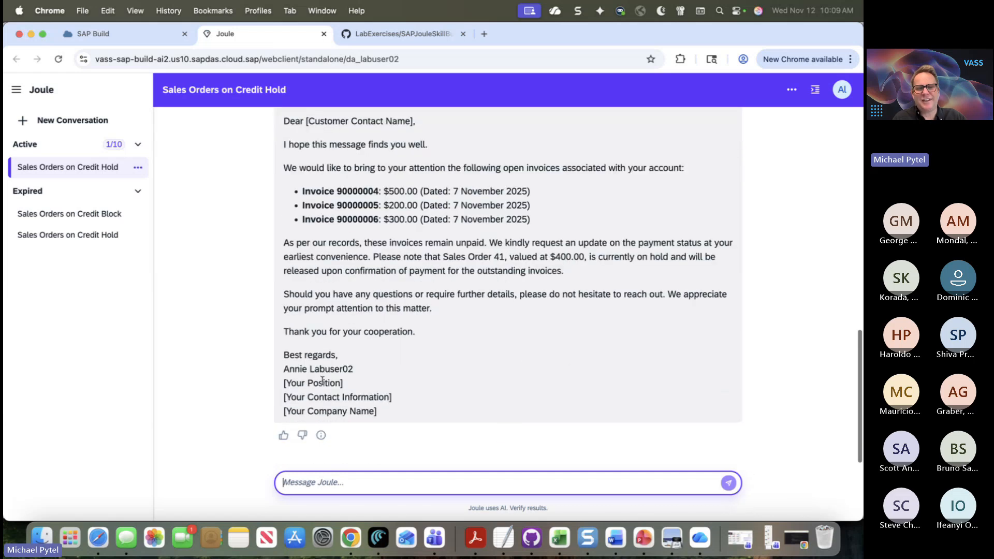
drag(281, 366, 360, 373)
scroll(359, 372, up, 2)
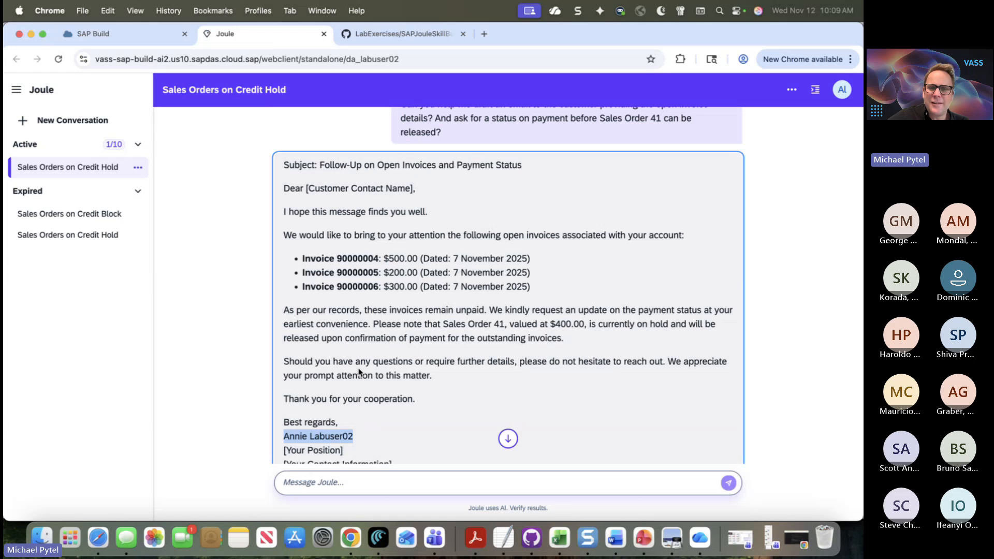
scroll(359, 372, up, 8)
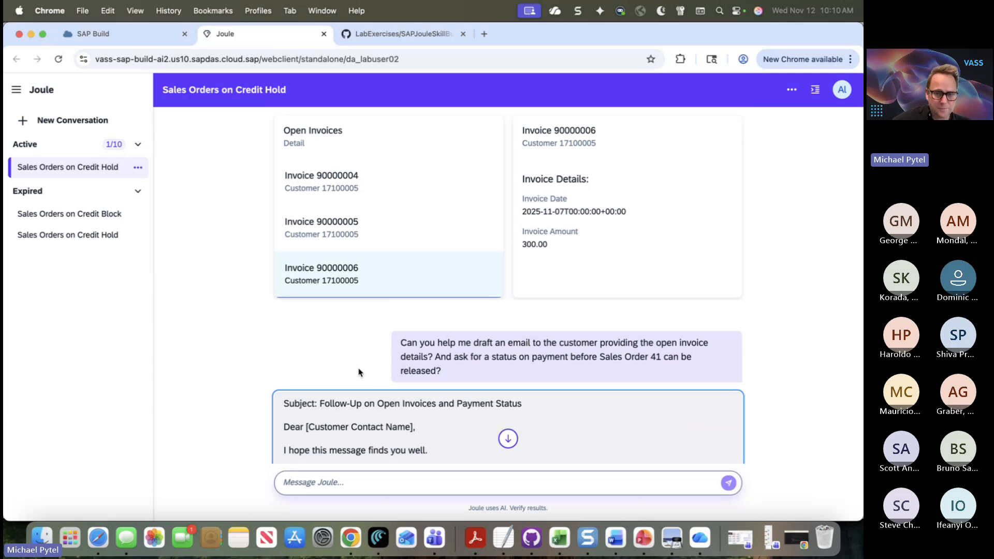
scroll(359, 372, down, 7)
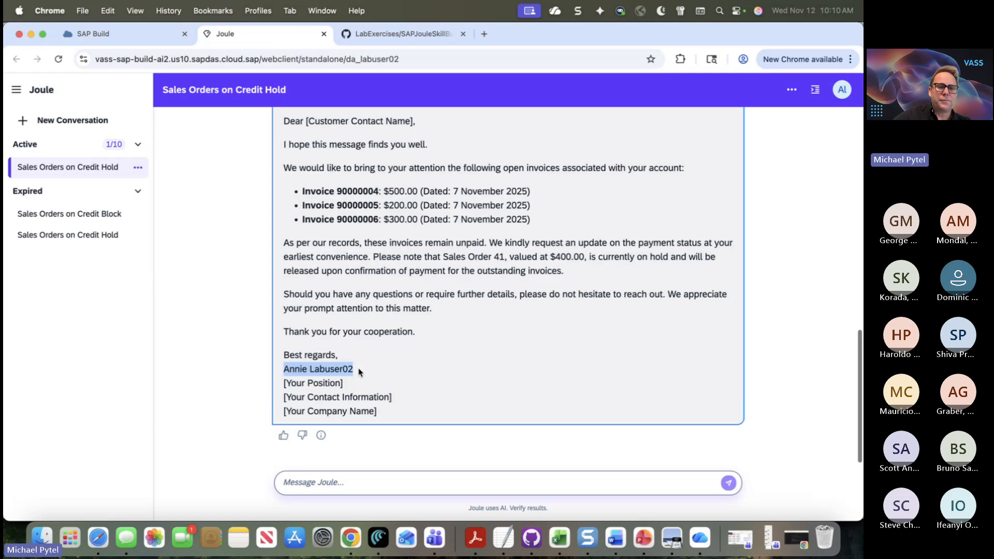
scroll(358, 372, up, 4)
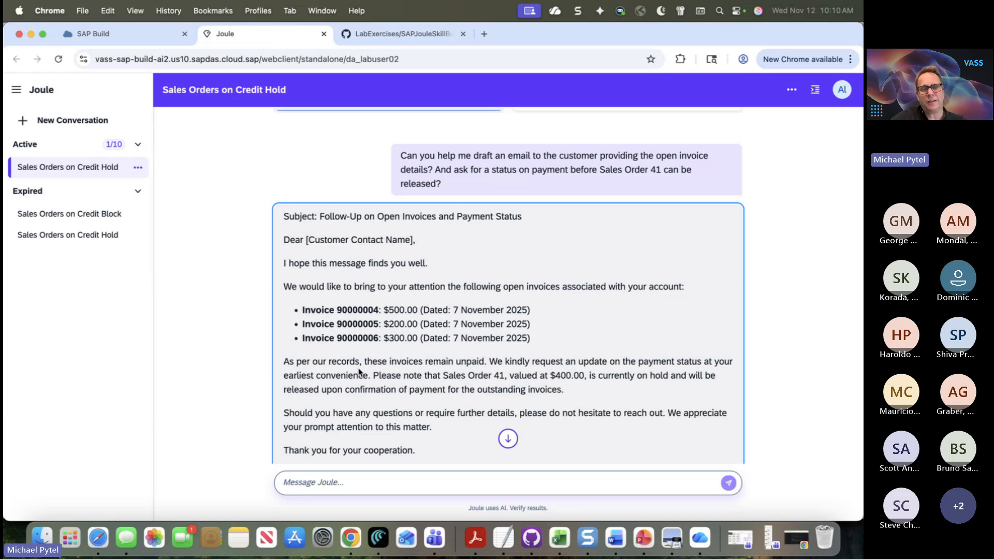
scroll(359, 372, down, 2)
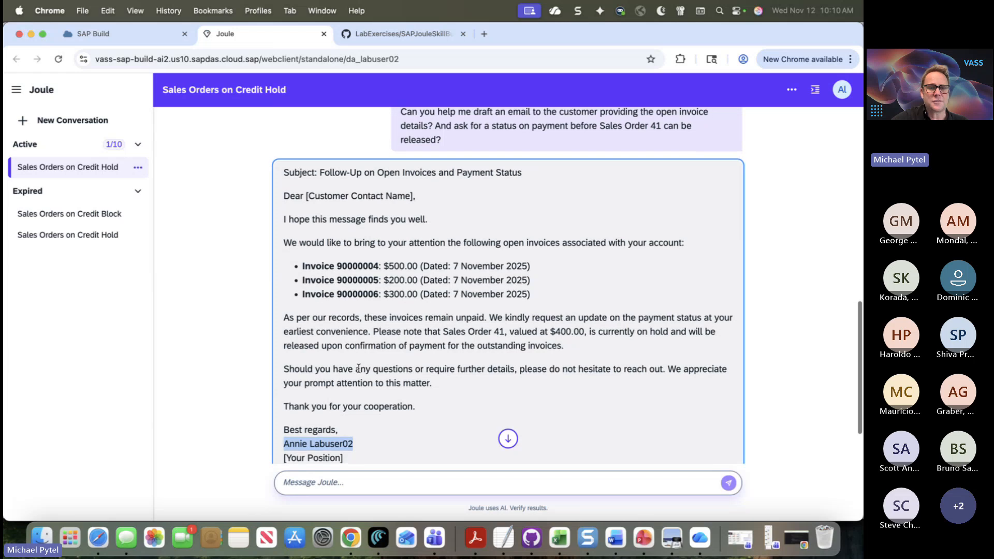
scroll(359, 368, down, 1)
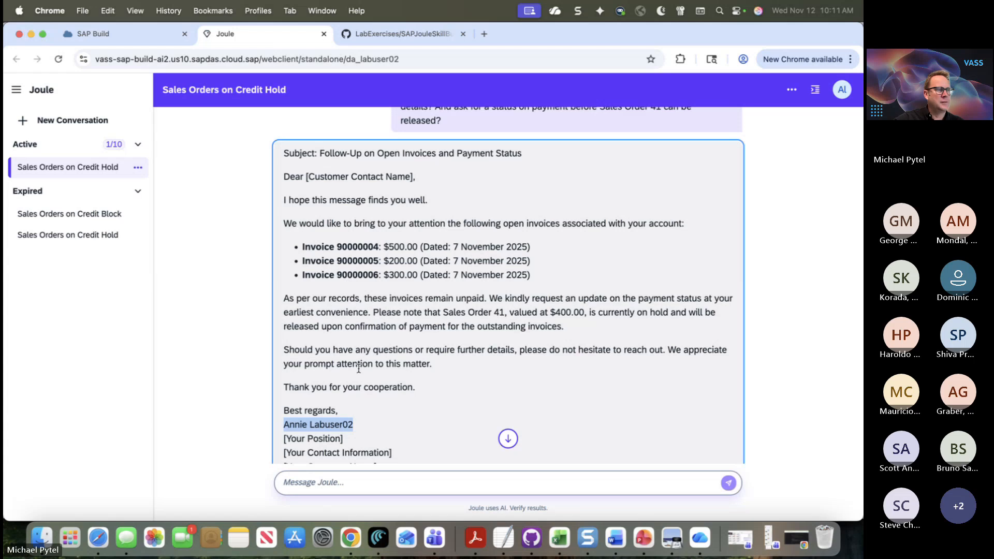
Show the Next Steps slide of the Build Joule Skills with SAP Build presentation in PowerPoint, and return to Joule in Chrome
click(643, 541)
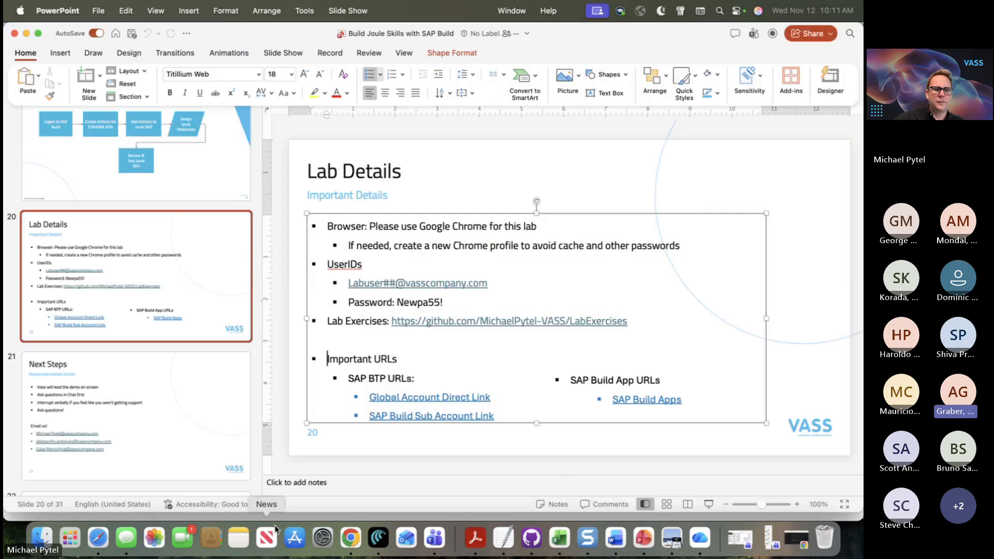
click(212, 442)
scroll(211, 441, down, 2)
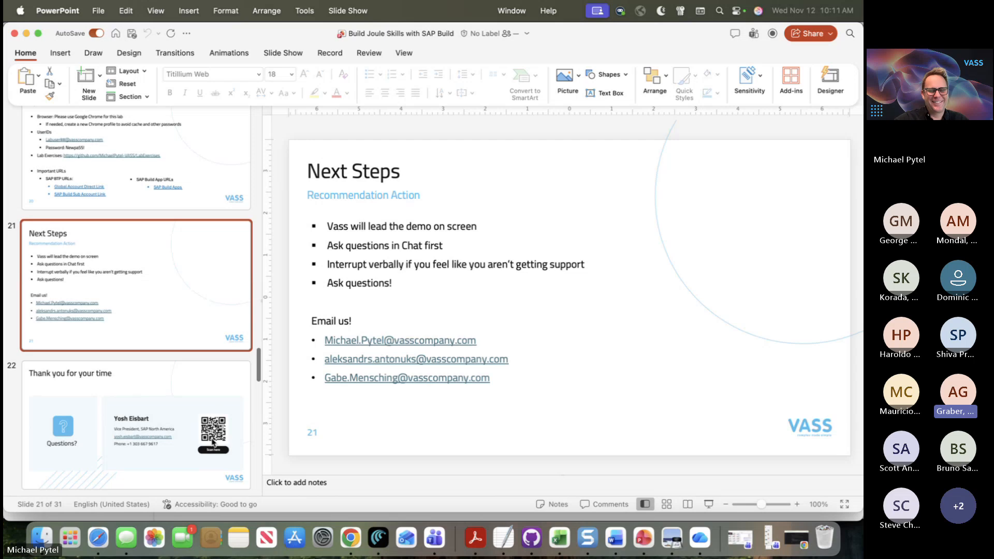
key(super+Tab)
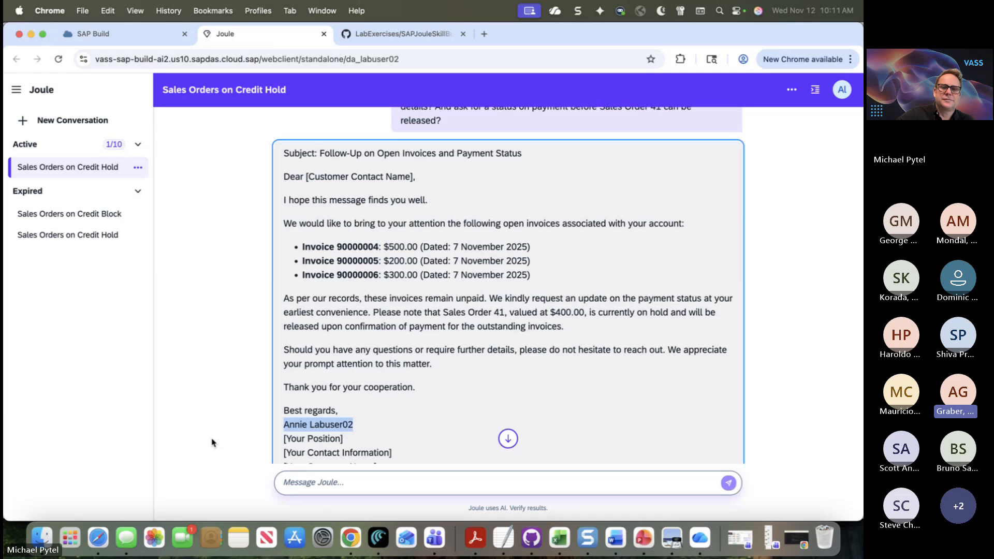
Review the whole Joule conversation, from the sales orders on credit hold through the open invoices to the drafted email
scroll(344, 308, up, 6)
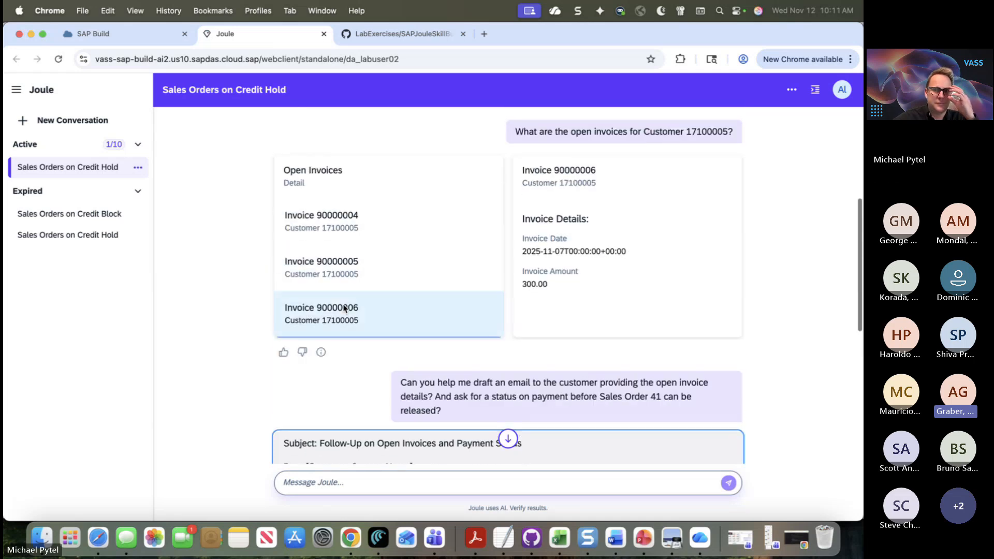
scroll(344, 308, up, 5)
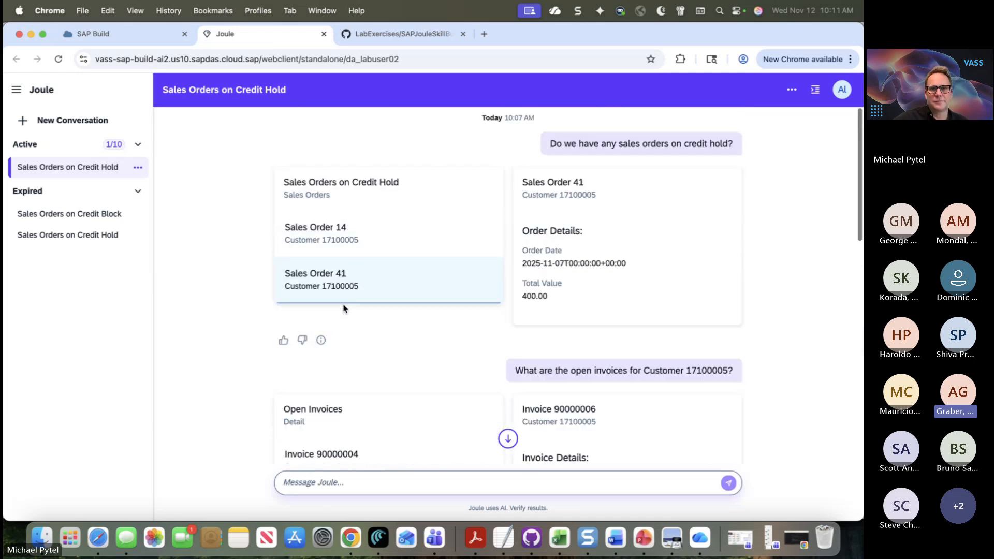
scroll(343, 308, down, 10)
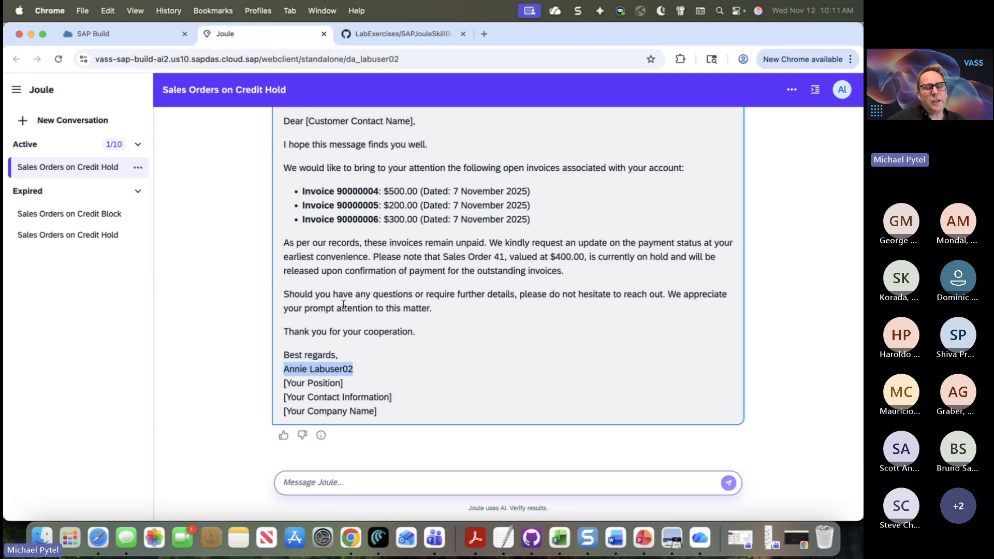
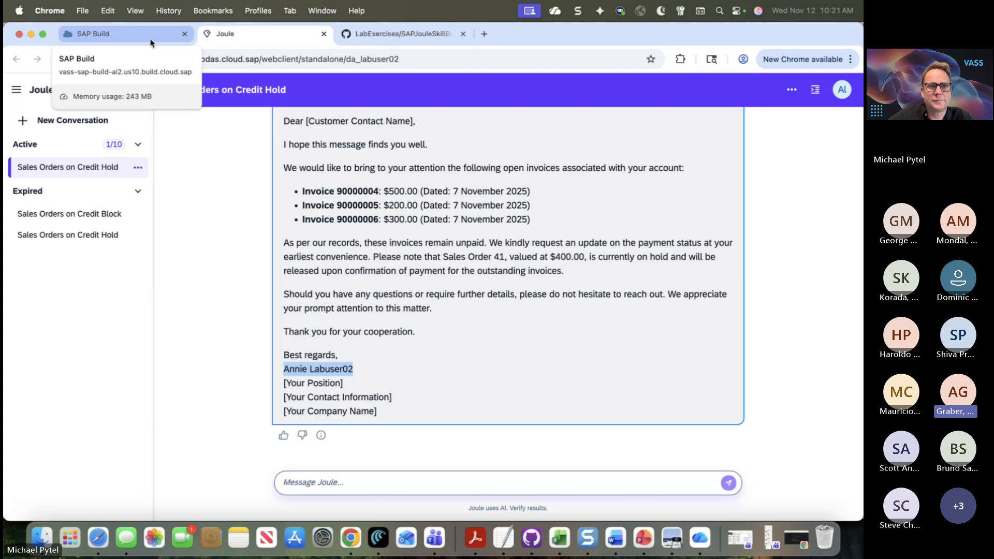
In SAP Build's Control Tower, show the destinations and compare the authentication types of S4HANACUST and S4HANACUST_API
click(151, 43)
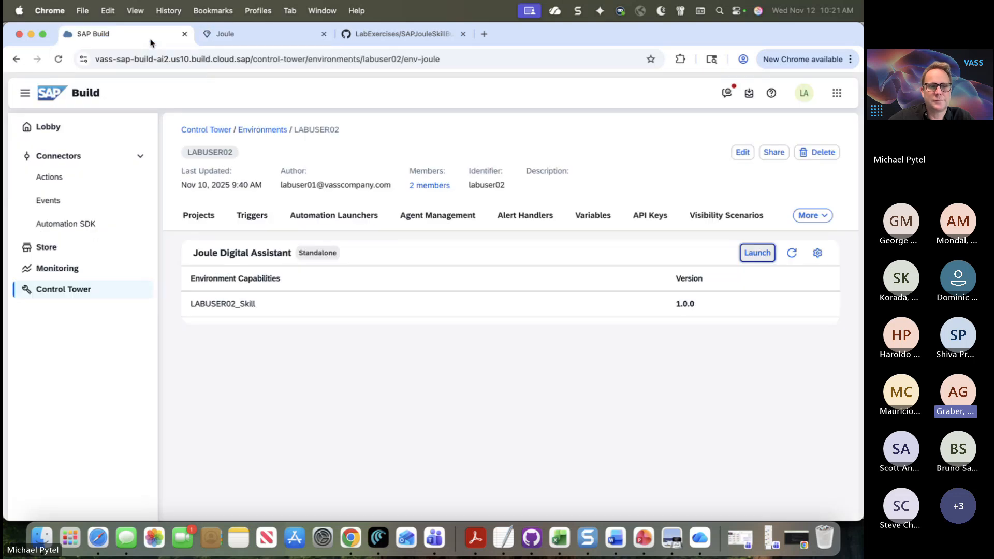
click(221, 130)
click(232, 324)
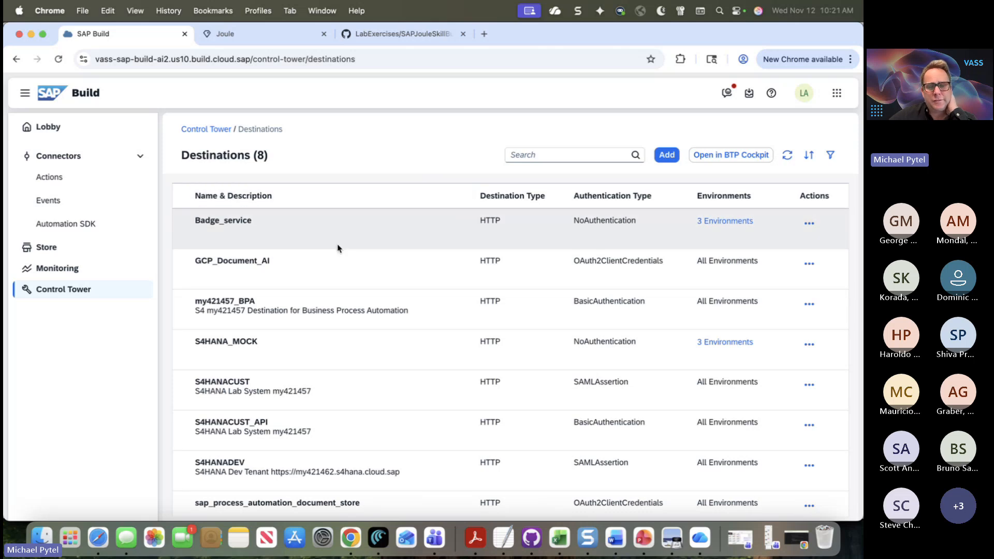
scroll(337, 246, down, 1)
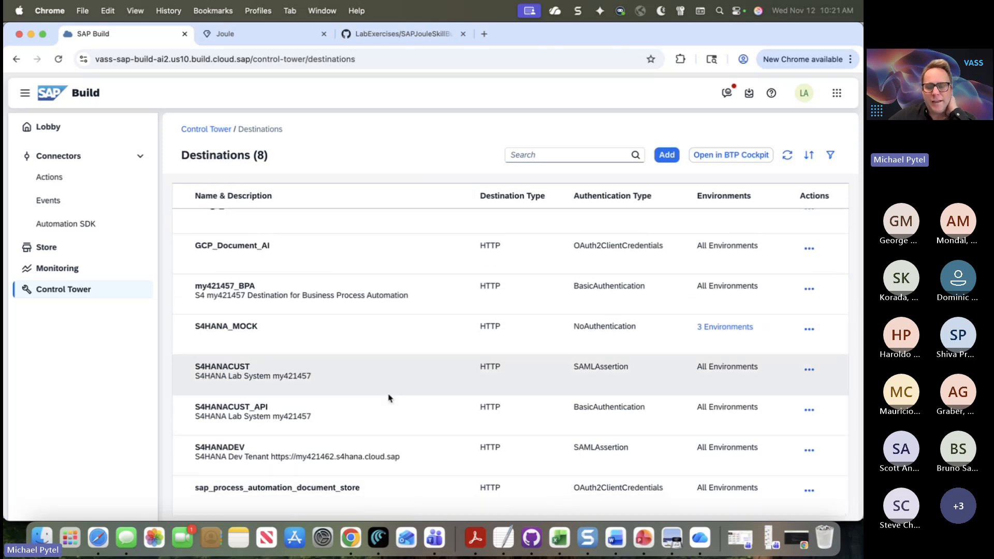
scroll(361, 274, up, 1)
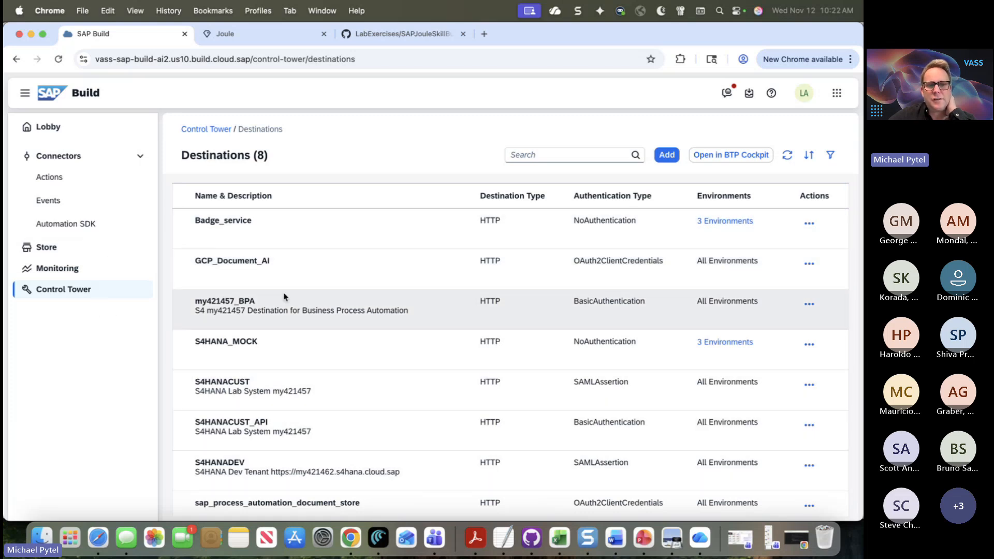
scroll(303, 275, down, 1)
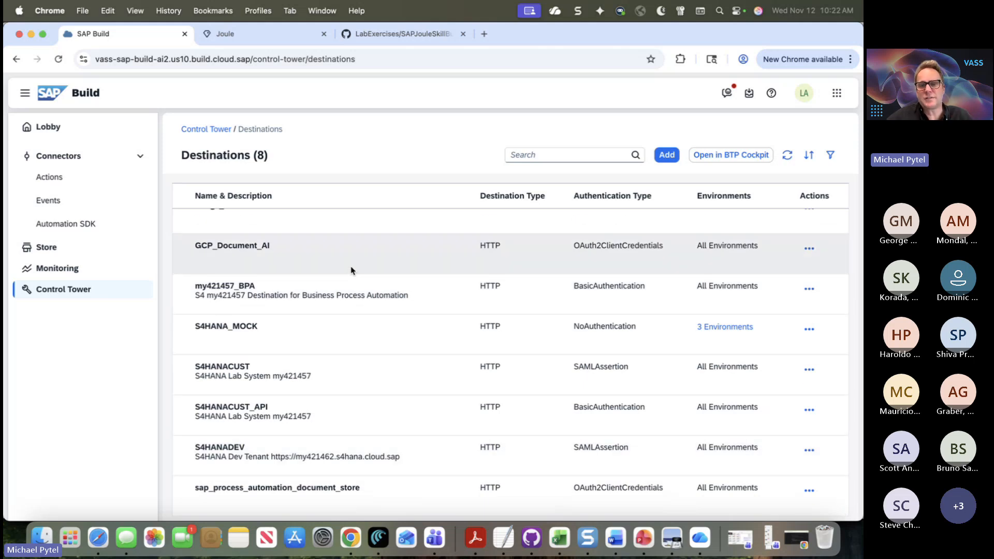
drag(572, 367, 632, 371)
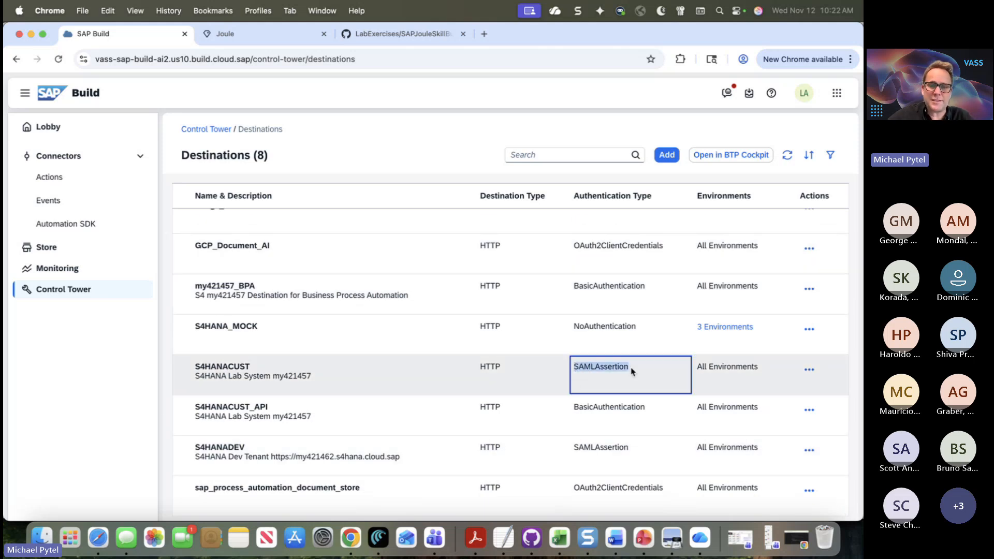
drag(572, 408, 650, 408)
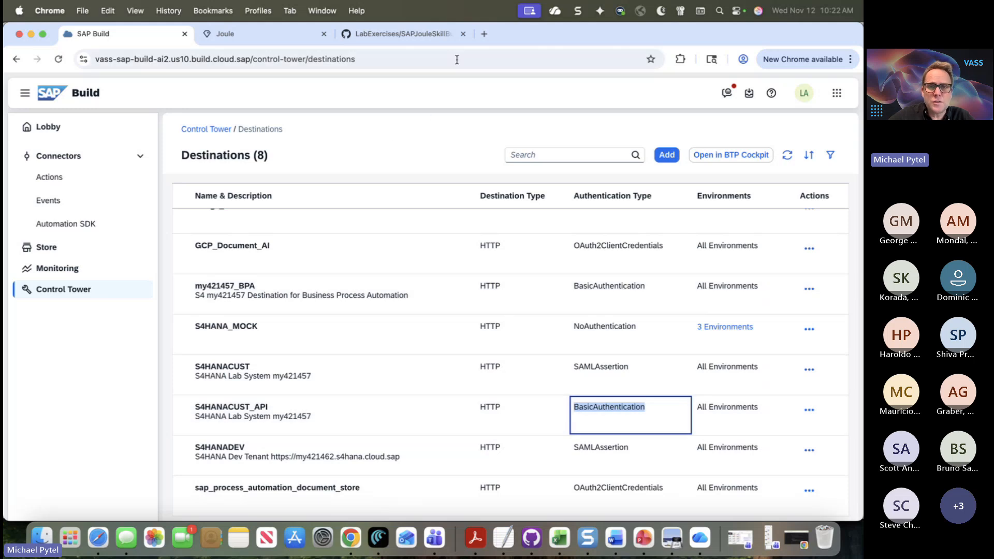
Switch to the other Chrome window, sign back in to SAP BTP Cockpit and show the Cloud Integration Automation Service subaccount's destinations
key(super+grave)
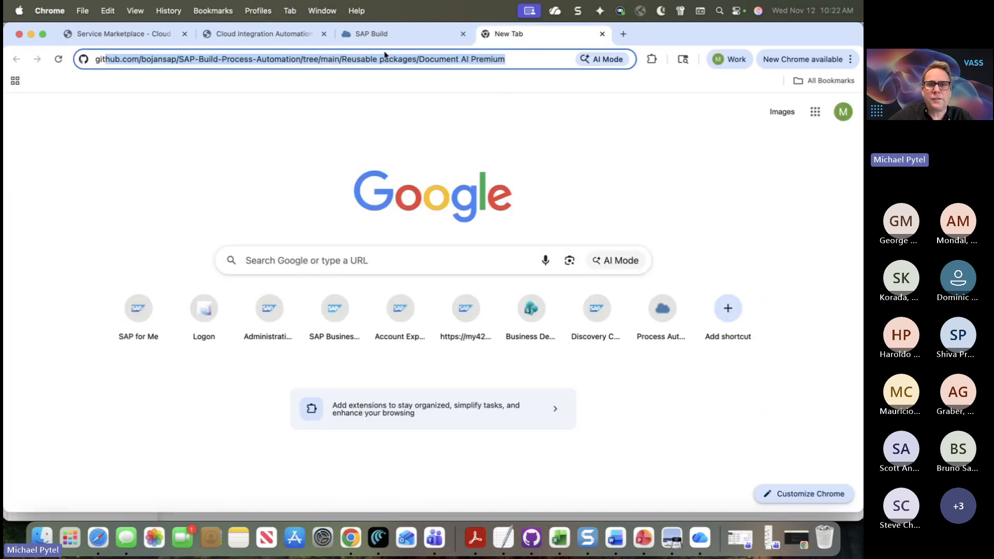
click(368, 36)
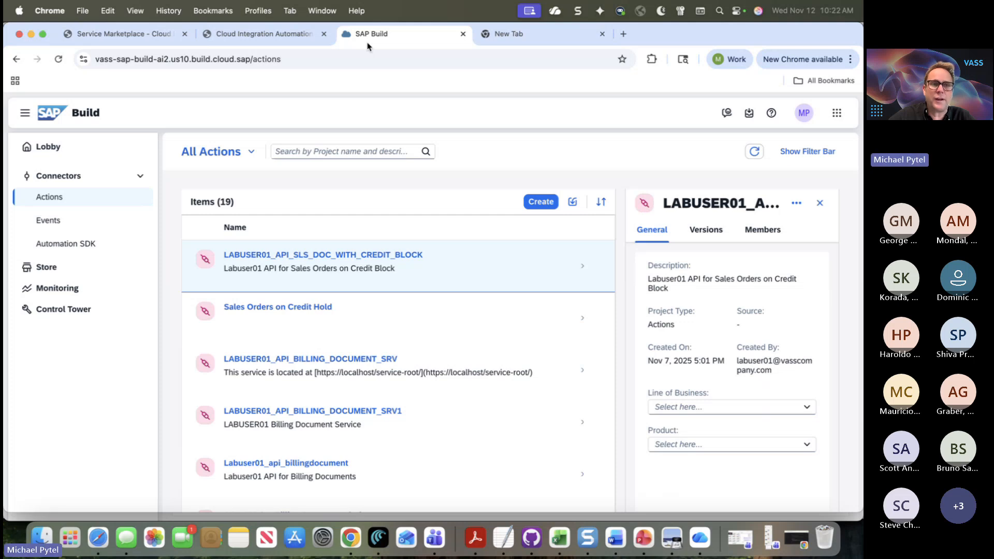
click(130, 42)
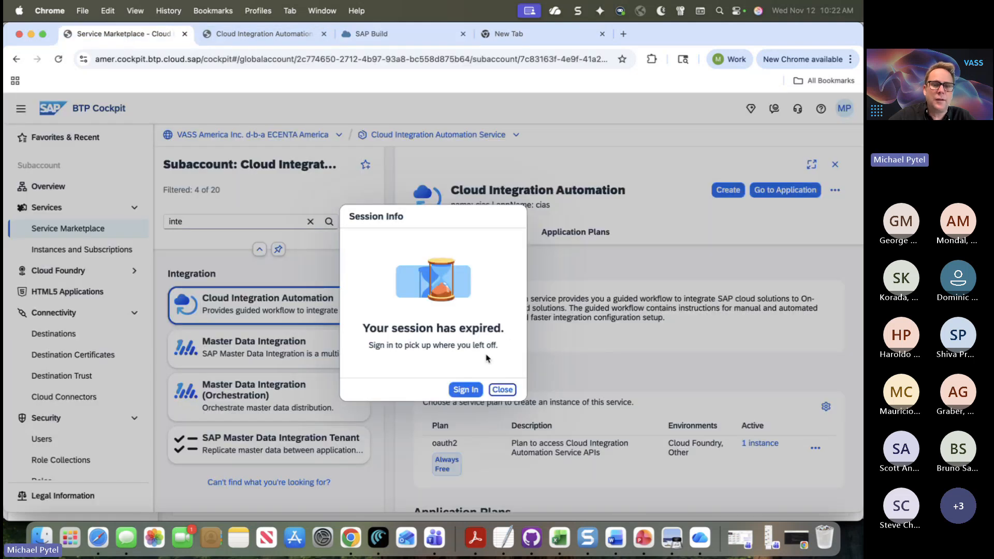
click(465, 389)
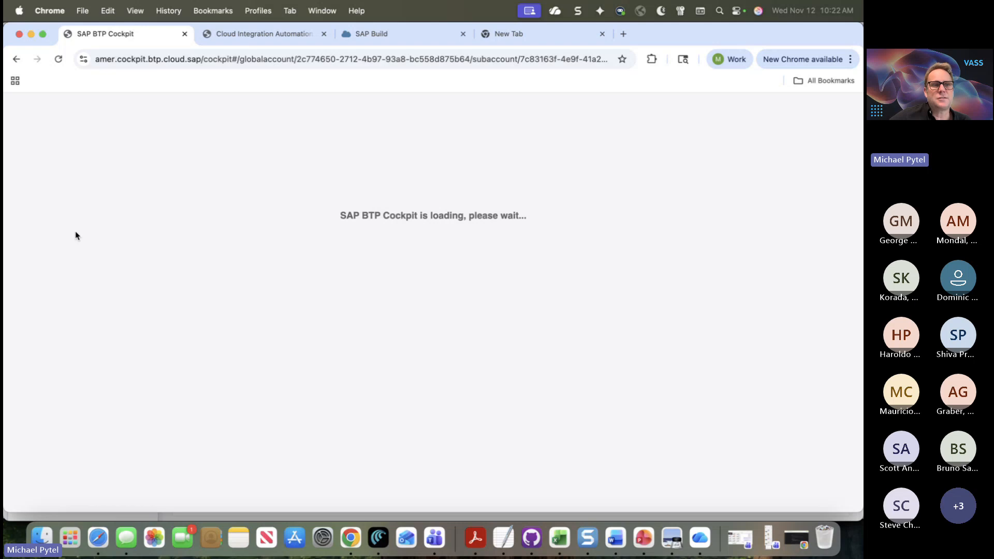
click(57, 337)
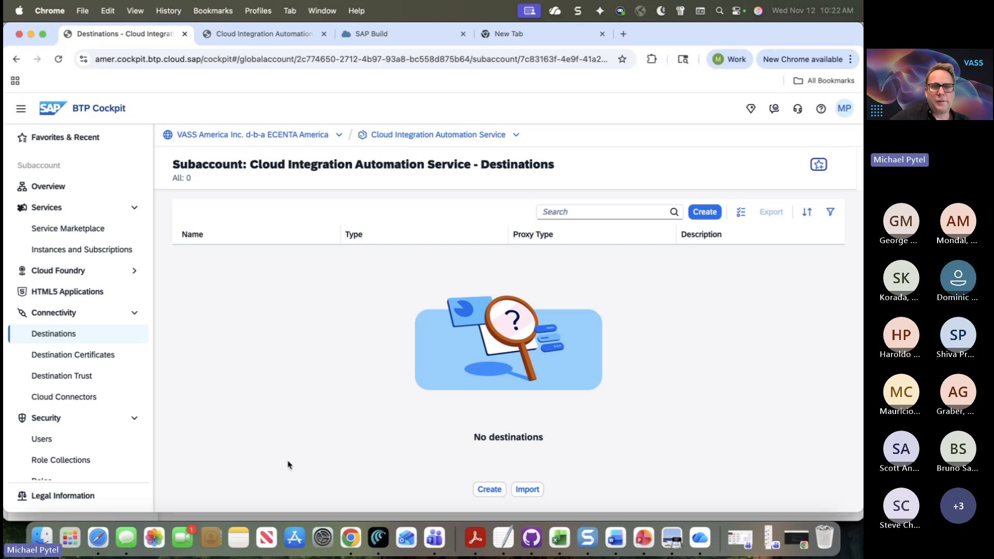
Open the SAP Build TDD subaccount from the global account and look through its full list of destinations
click(313, 138)
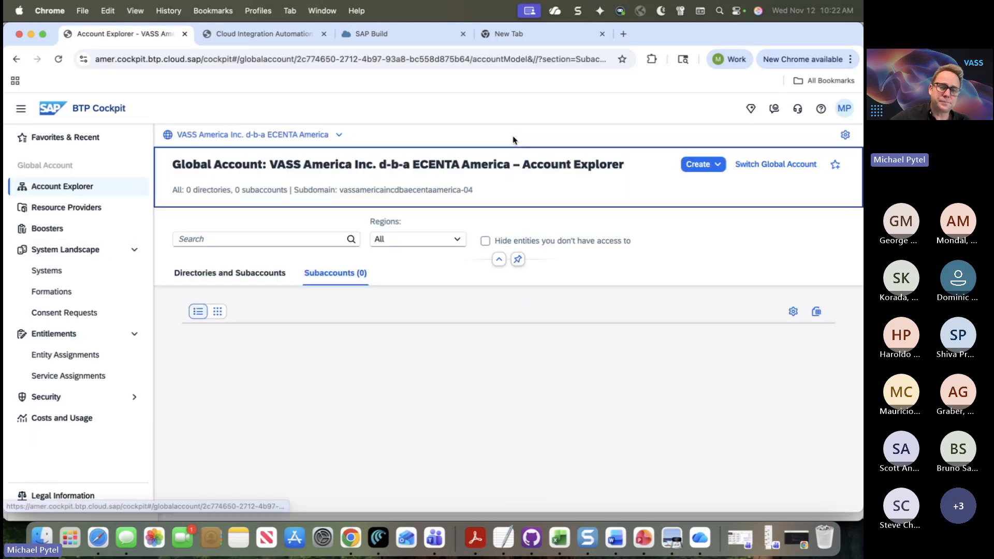
click(269, 370)
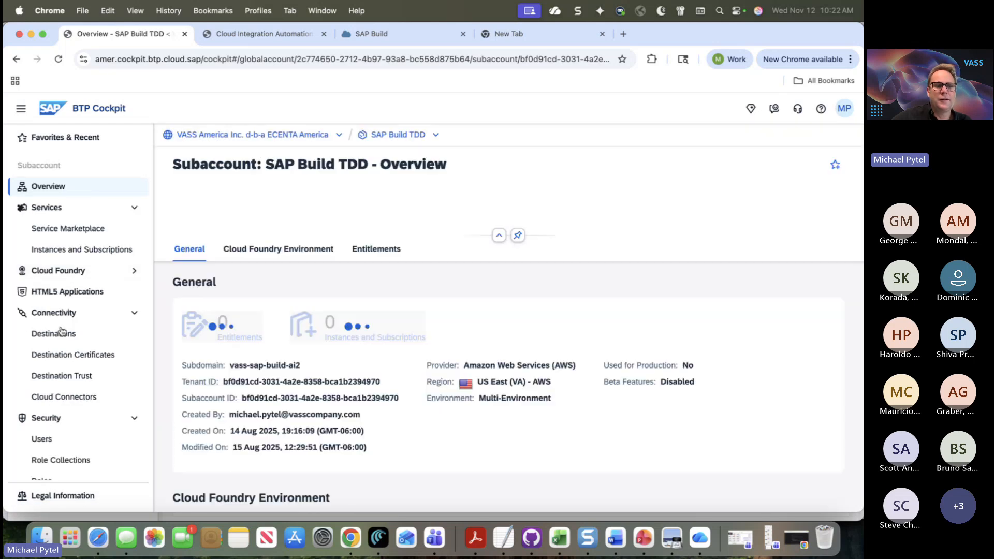
click(80, 335)
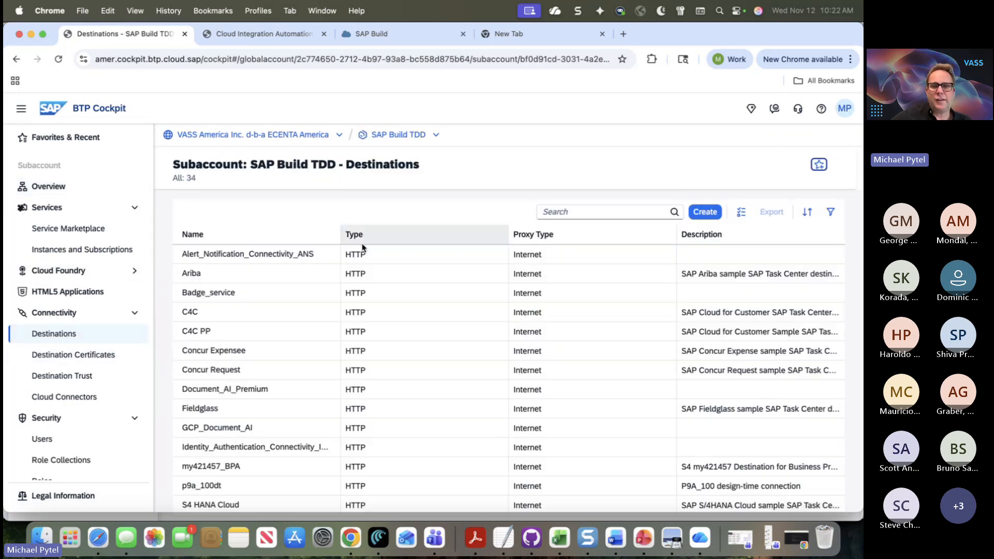
scroll(237, 411, down, 5)
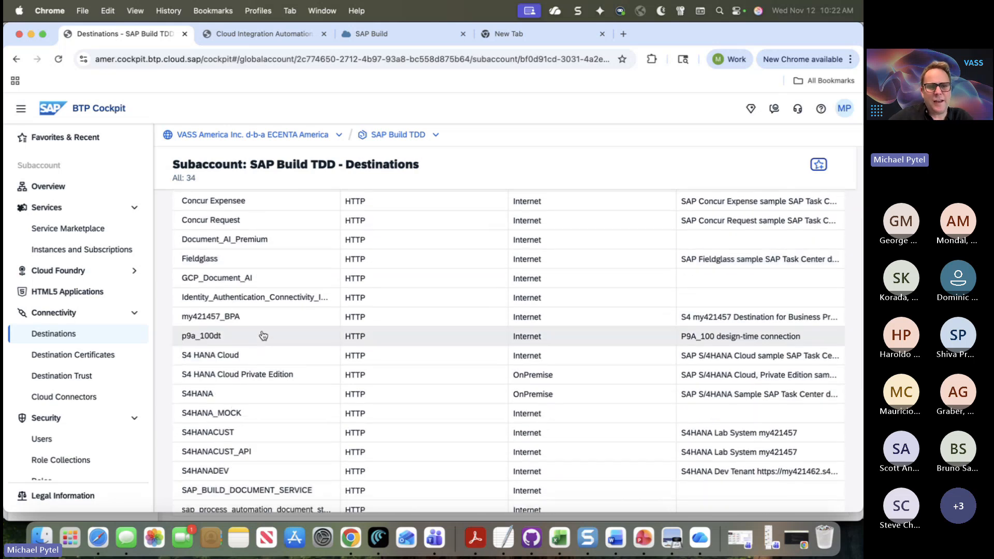
scroll(263, 335, down, 5)
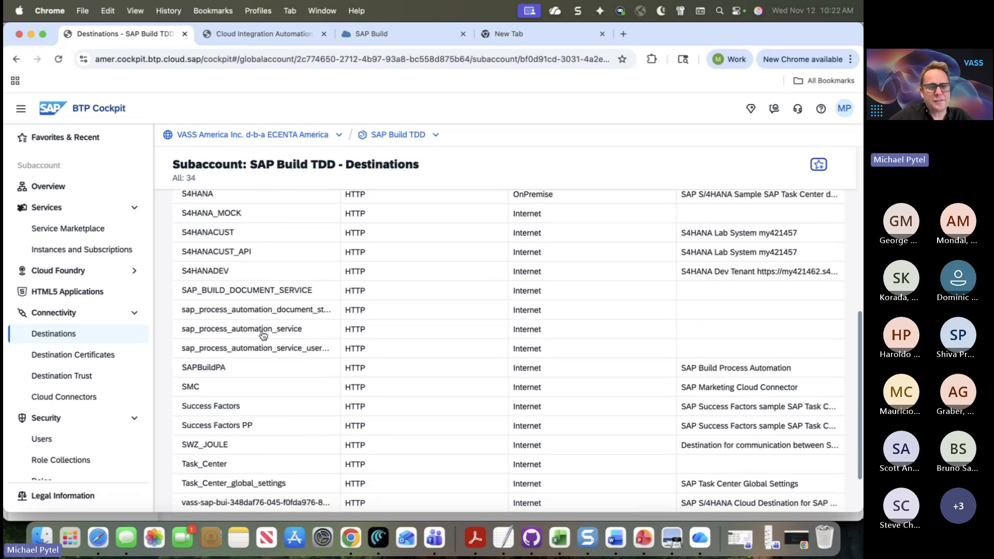
scroll(263, 335, down, 2)
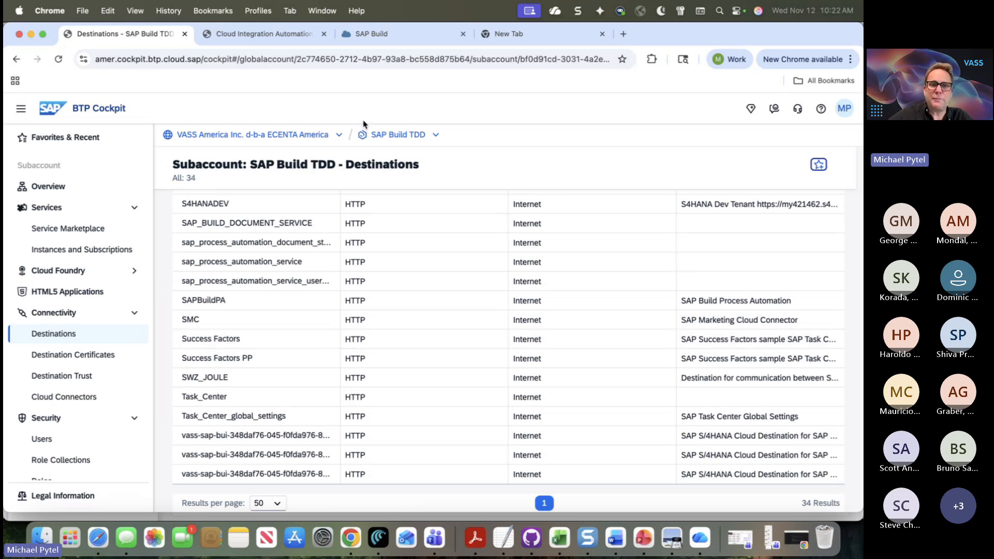
key(super+Tab)
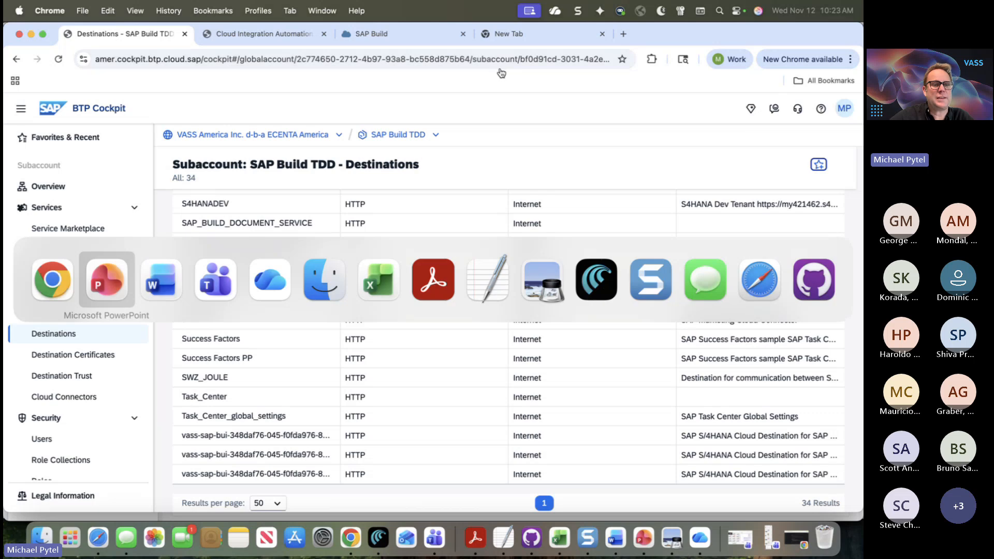